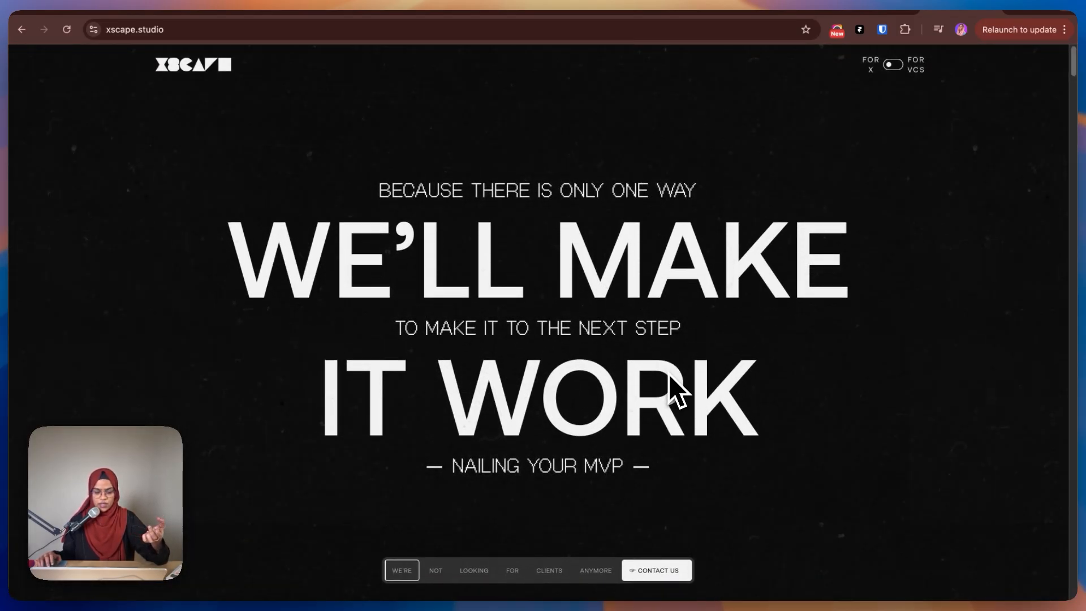
Step: Examine the xscape.studio reference page's hero text and the scroll-driven transition into the light section, finishing back at the hero
scroll(670, 385, down, 5)
scroll(670, 384, down, 4)
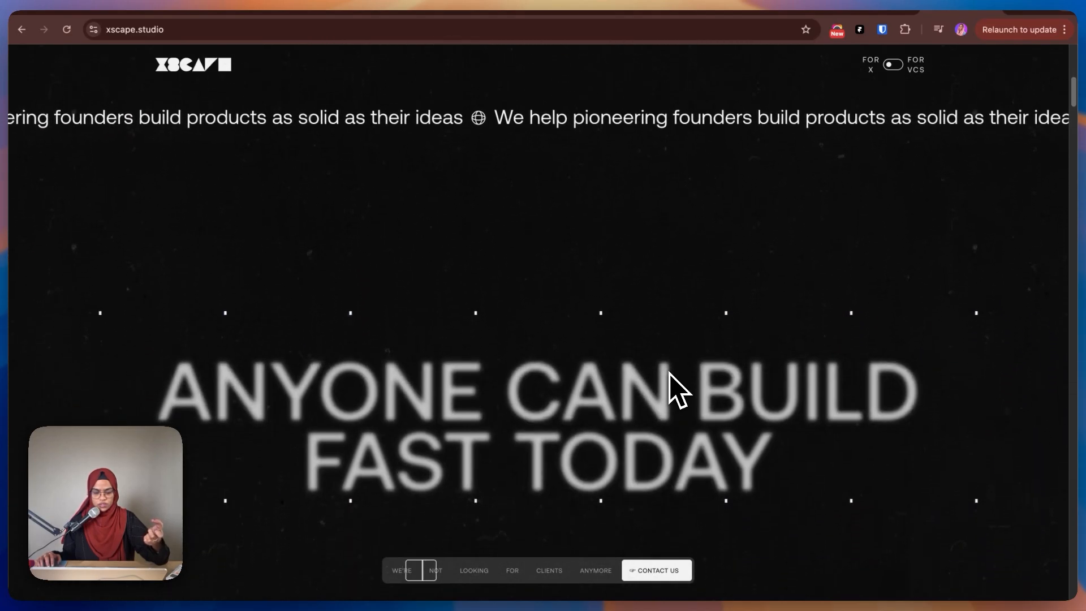
scroll(670, 384, down, 2)
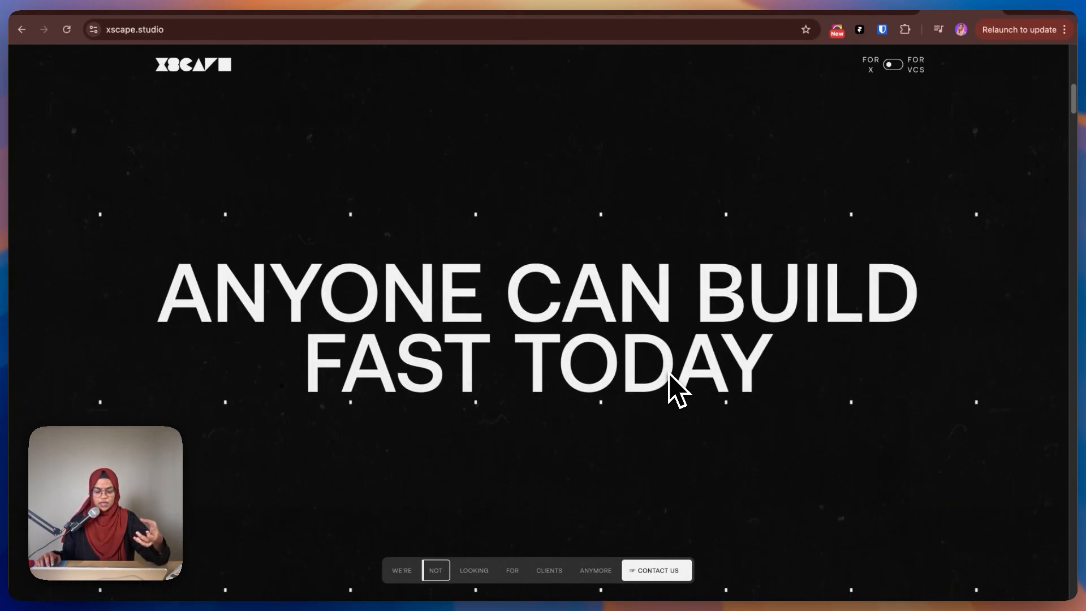
scroll(677, 389, down, 3)
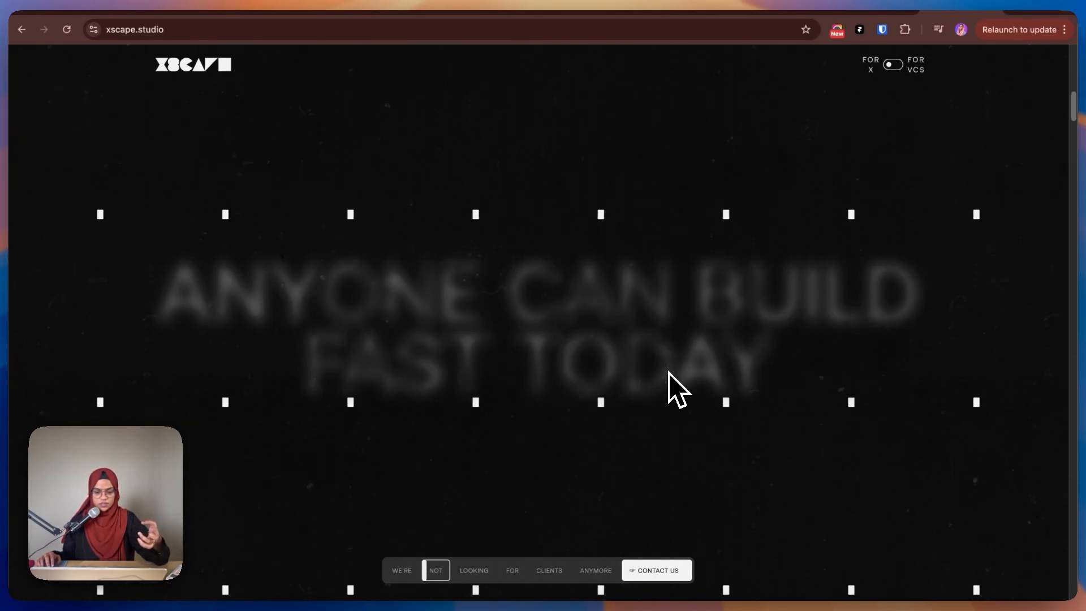
scroll(678, 389, down, 3)
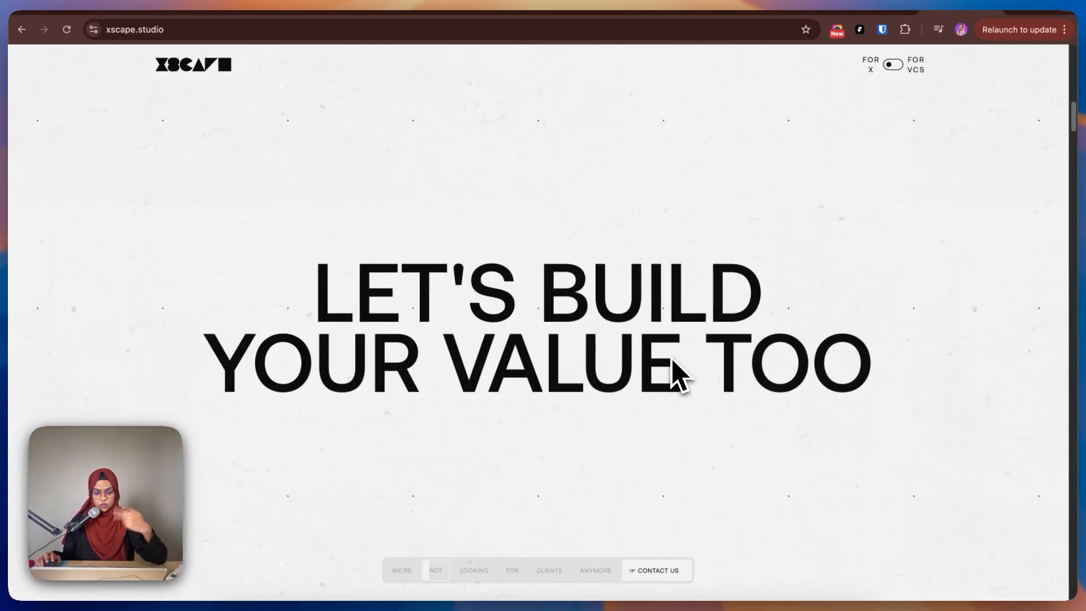
scroll(759, 362, up, 3)
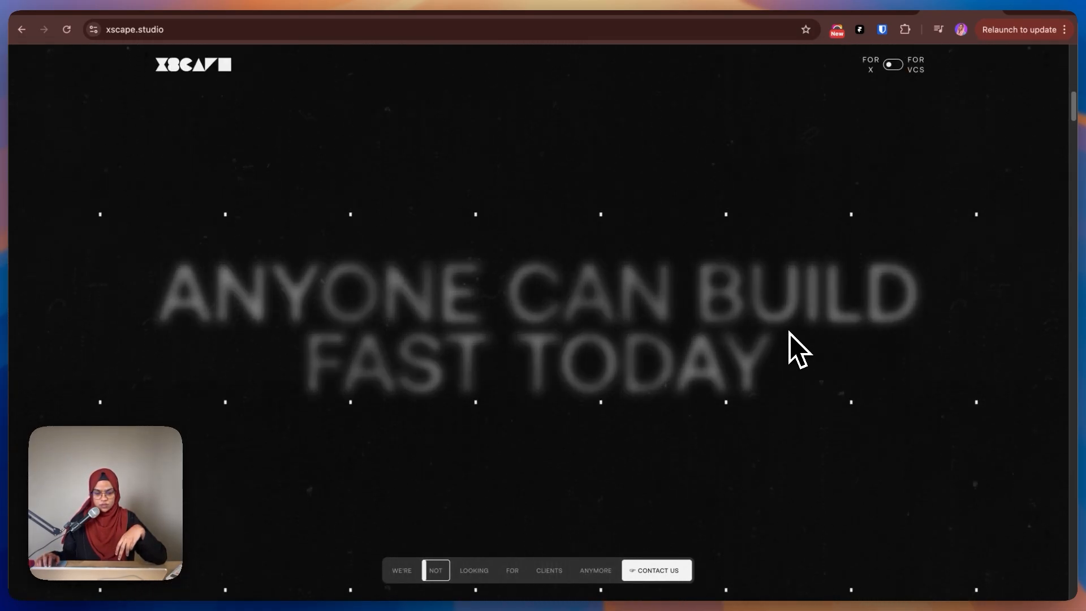
scroll(790, 333, down, 3)
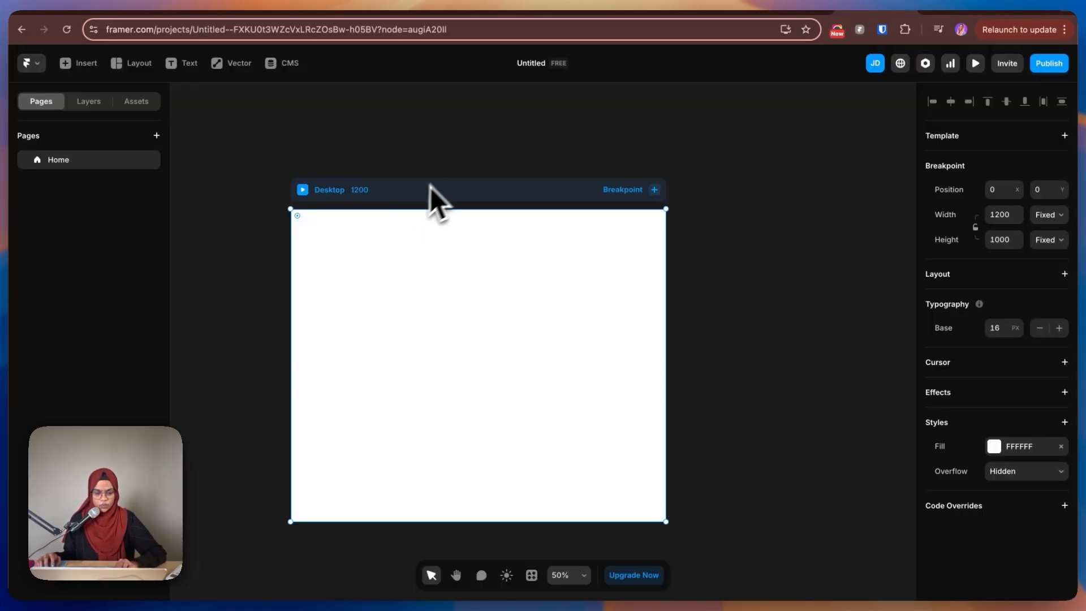
click(436, 147)
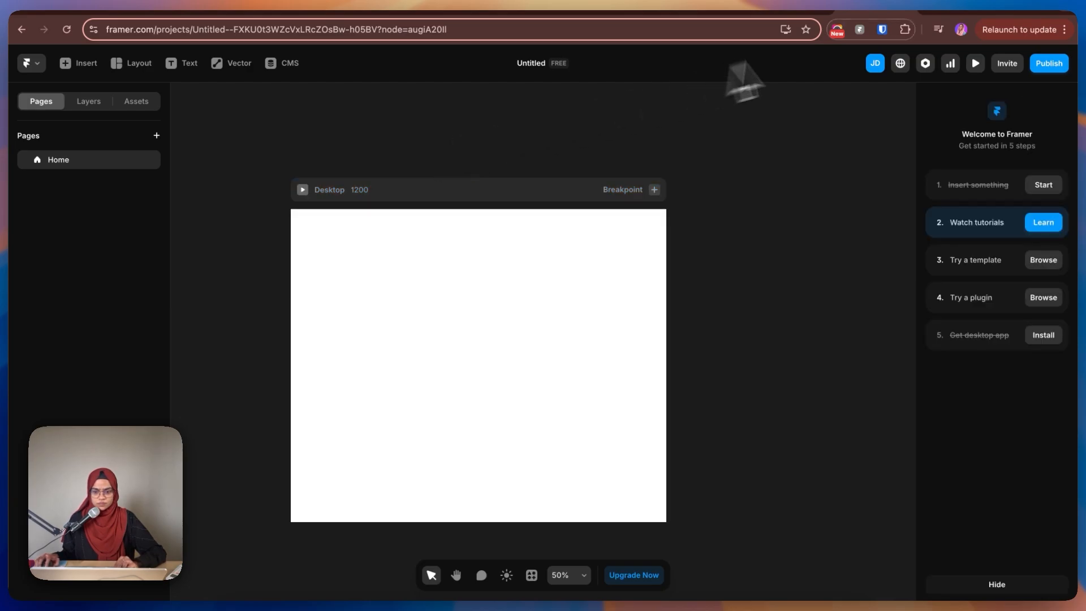
click(930, 6)
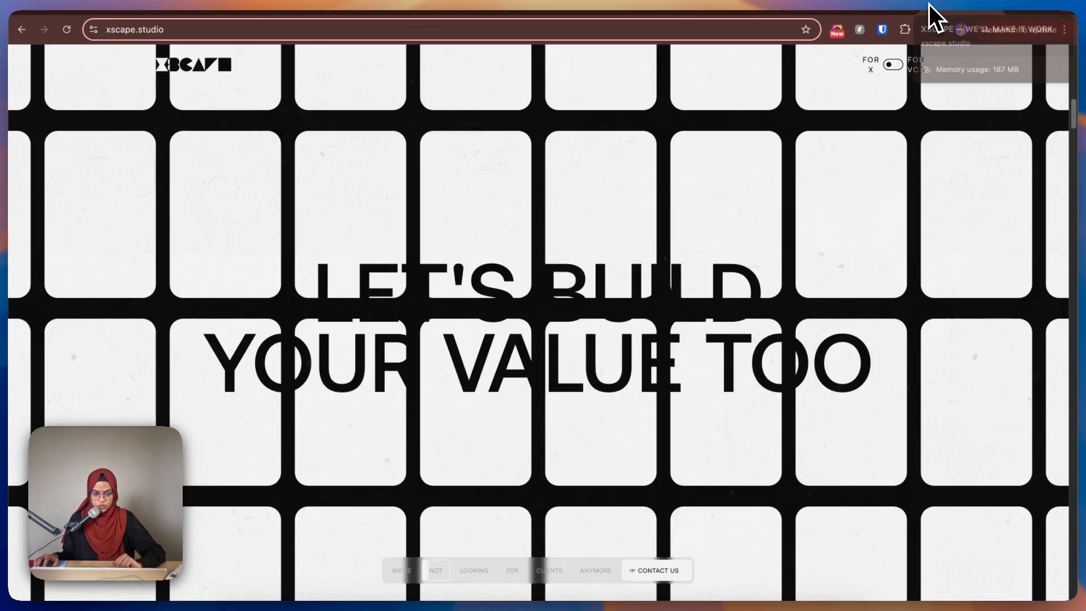
scroll(634, 289, up, 5)
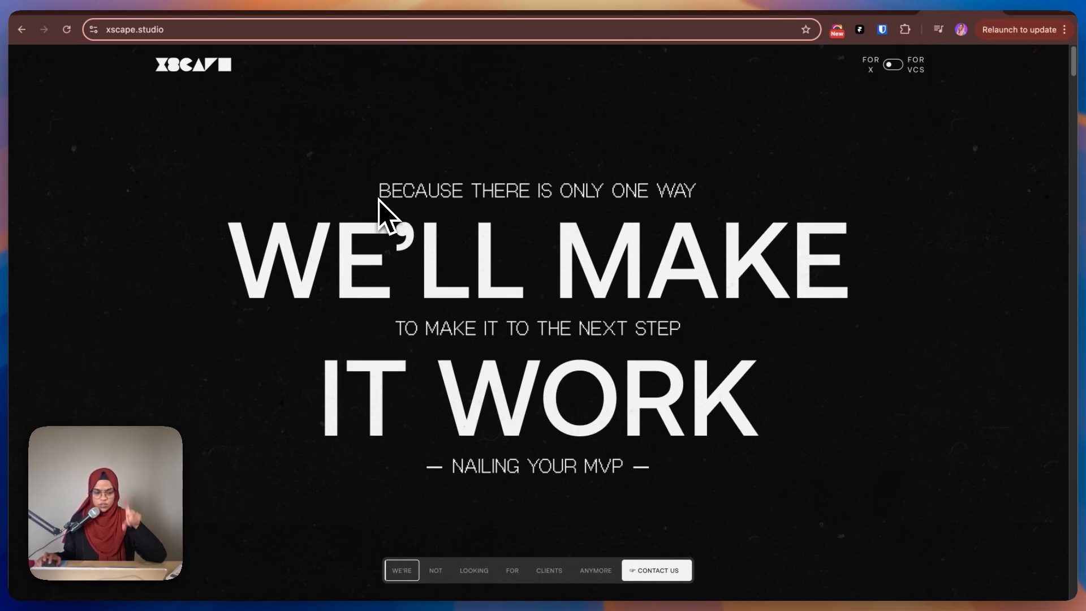
Step: Switch to the Framer project and set the Desktop page's fill to black, 000000
click(838, 5)
click(326, 192)
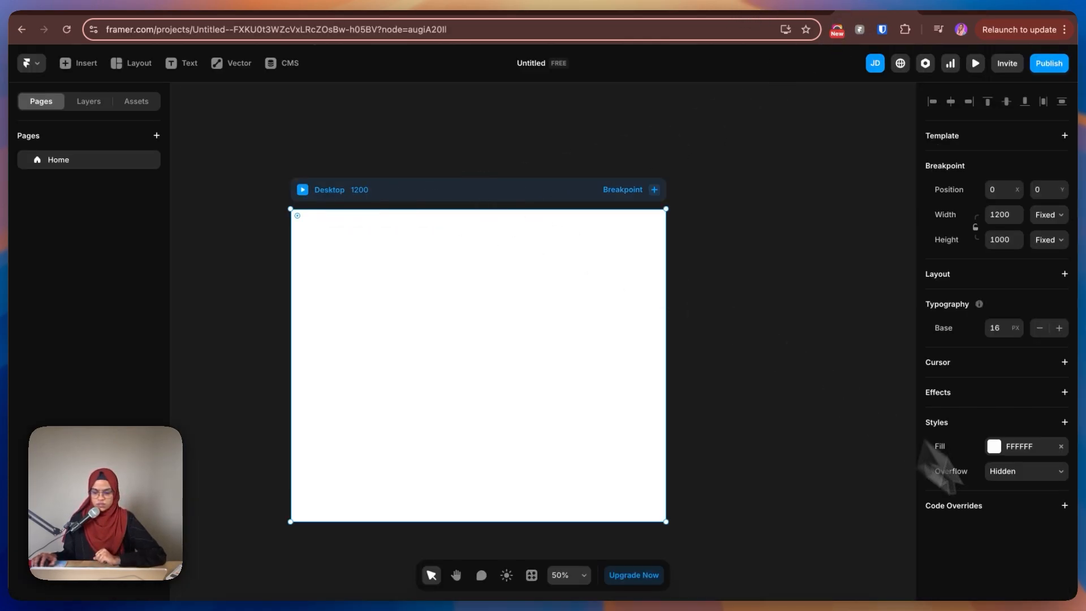
click(997, 451)
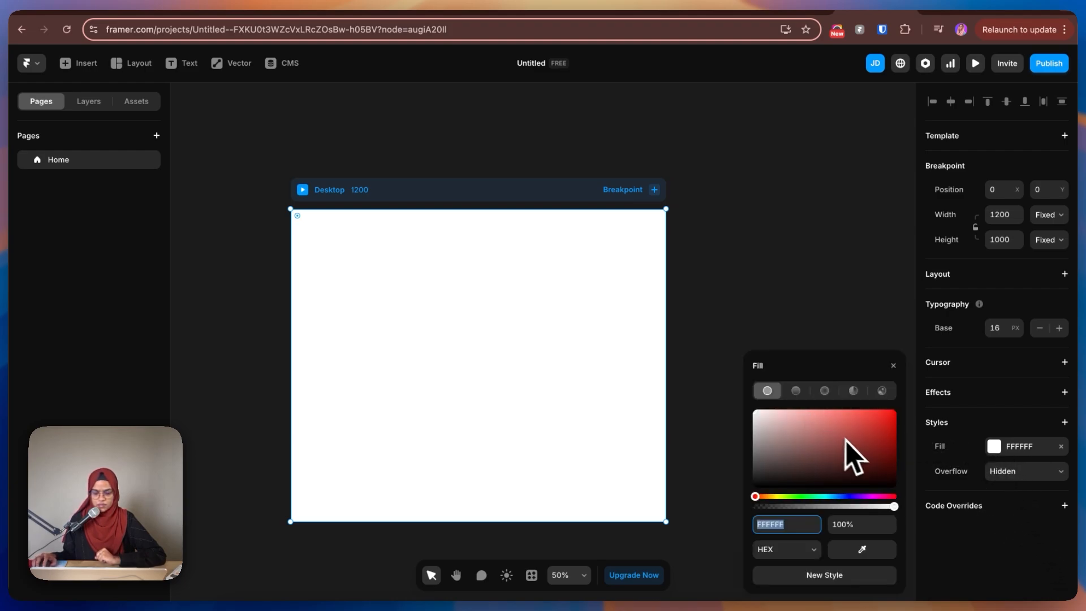
drag(844, 439, 894, 485)
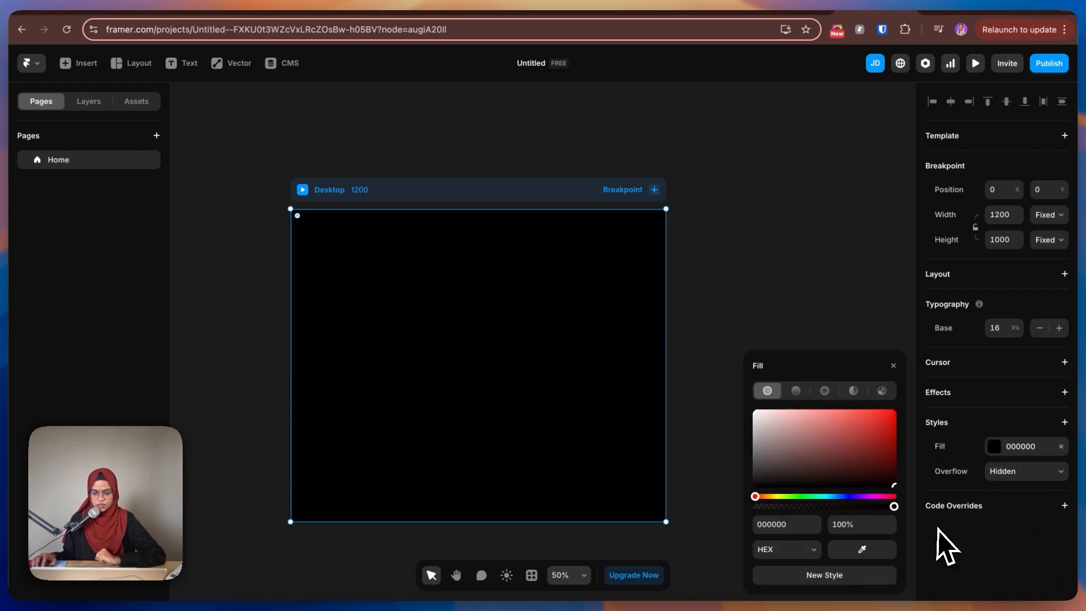
click(716, 327)
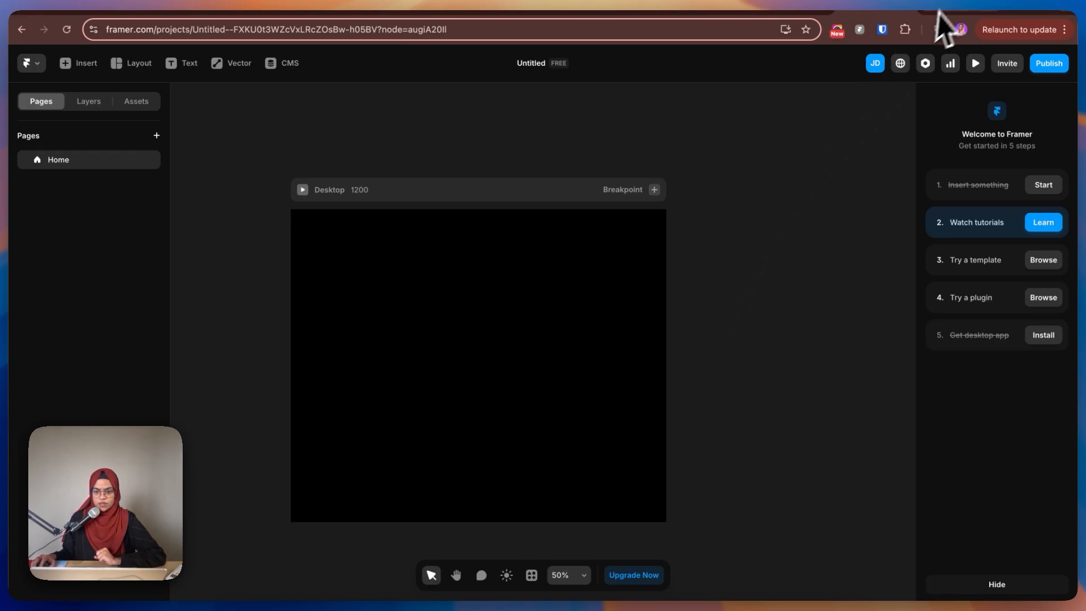
Step: Check the reference site's hero, return to Framer, and draw a frame of about 960 by 584 on the Desktop page
click(941, 12)
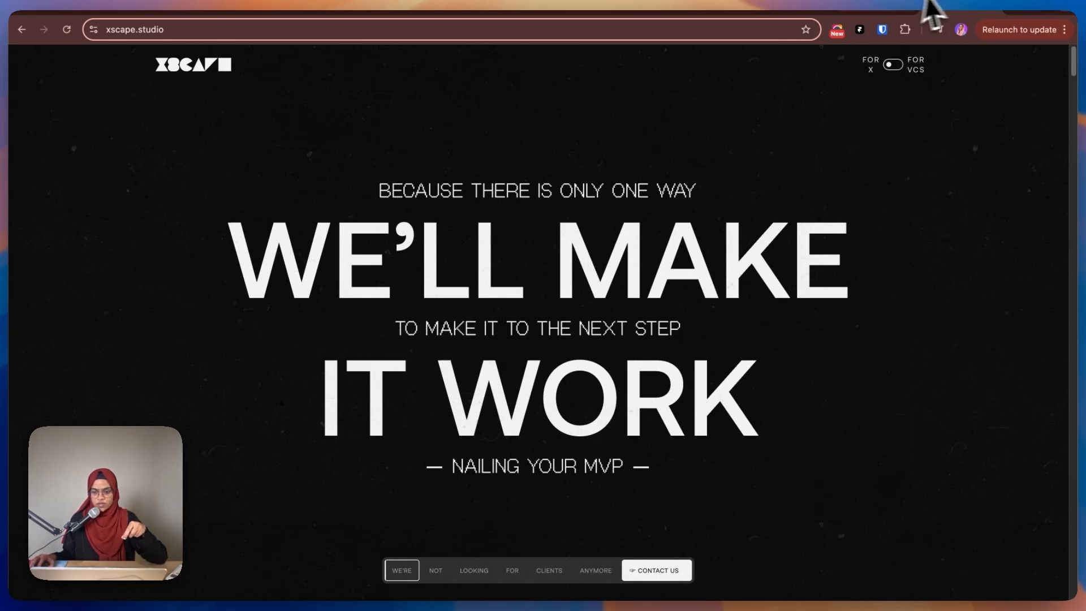
click(881, 10)
key(f)
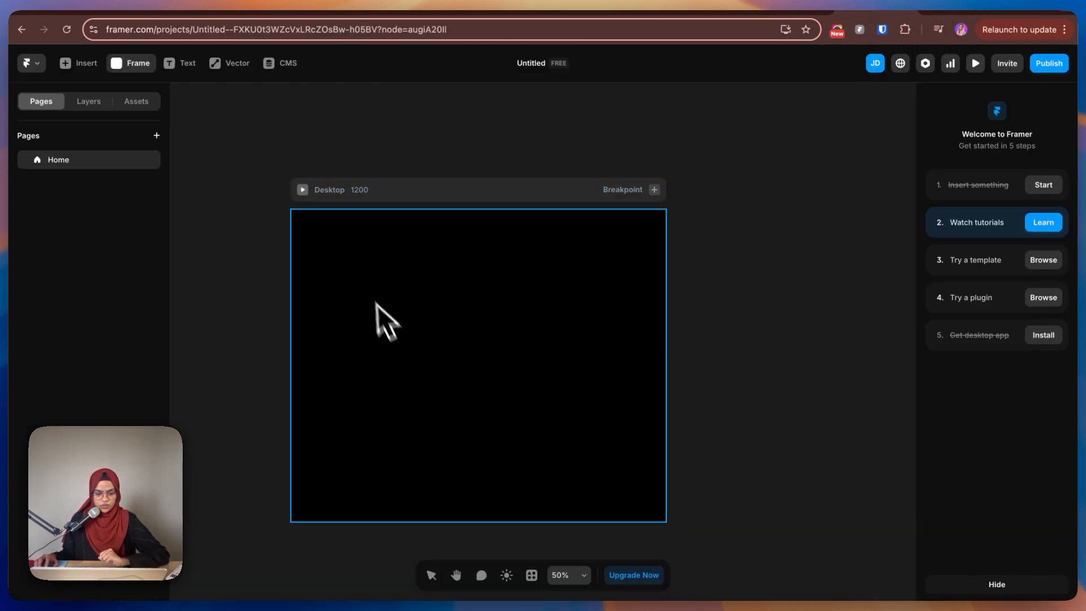
drag(342, 261, 639, 439)
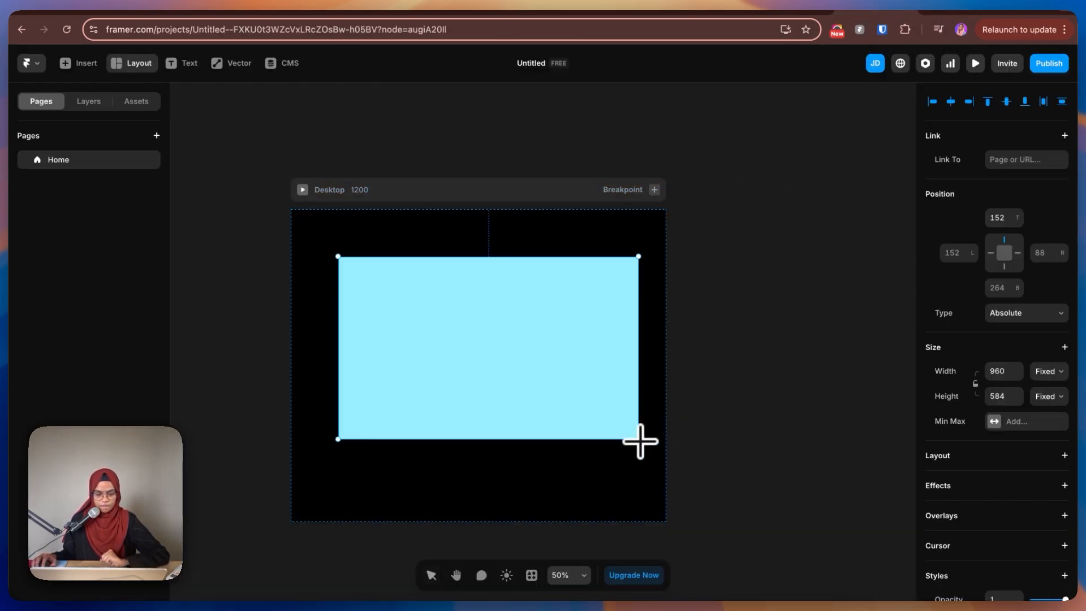
Step: Add a vertical stack layout to the Desktop page and set its distribution to Center
click(89, 101)
click(69, 178)
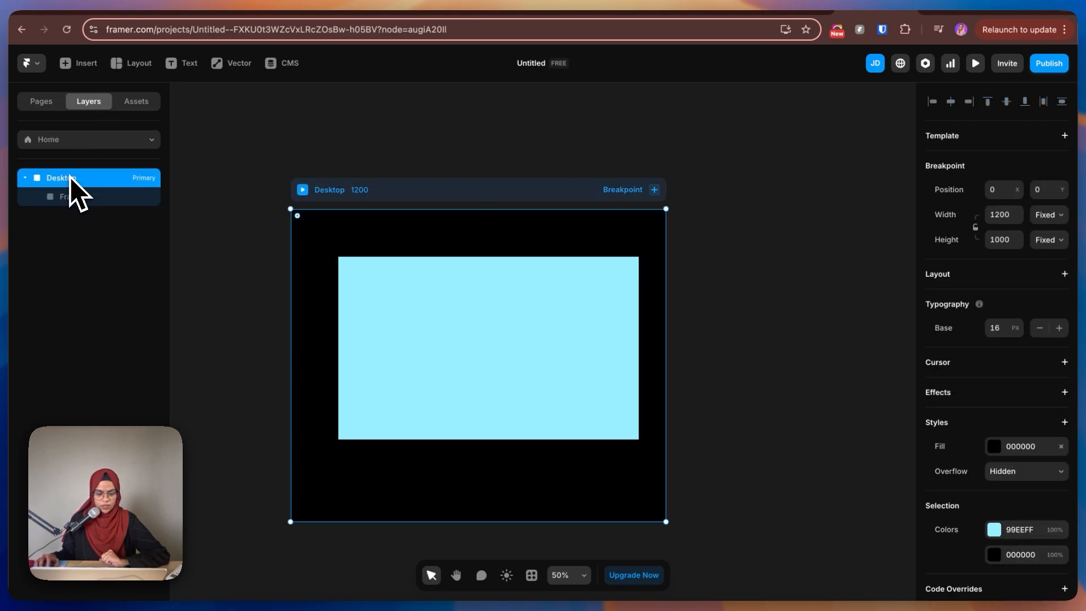
click(1065, 274)
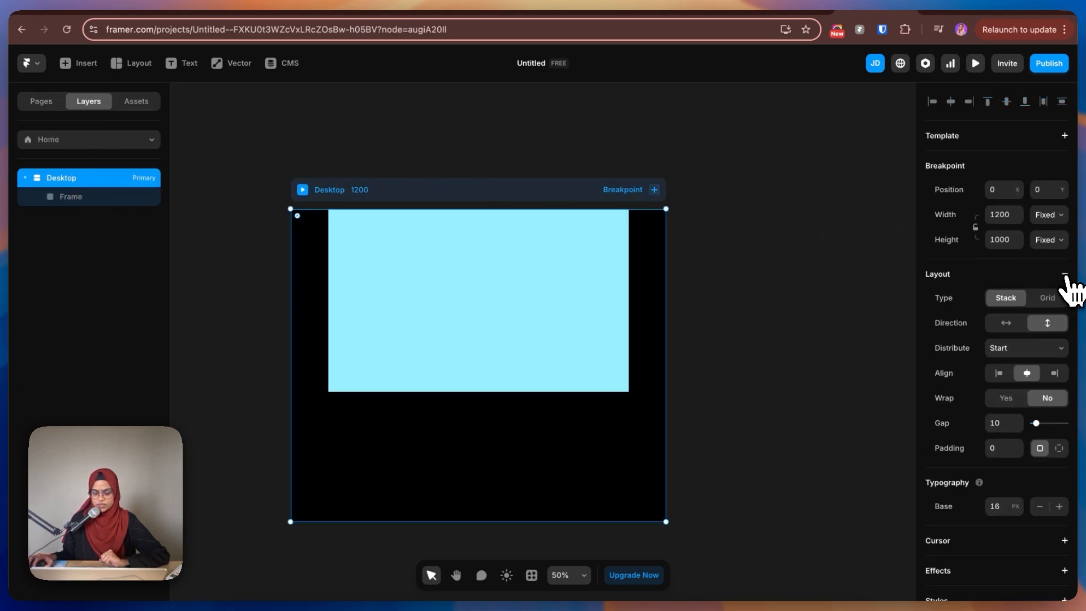
click(1015, 349)
click(1013, 360)
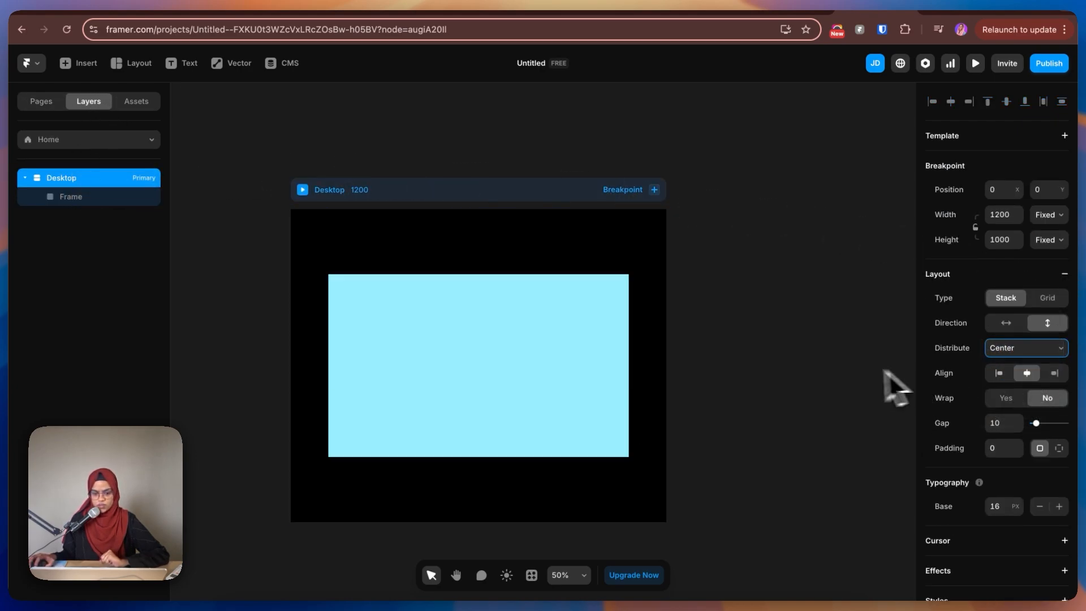
Step: Rename the frame inside the Desktop page as Text Wrap
click(433, 357)
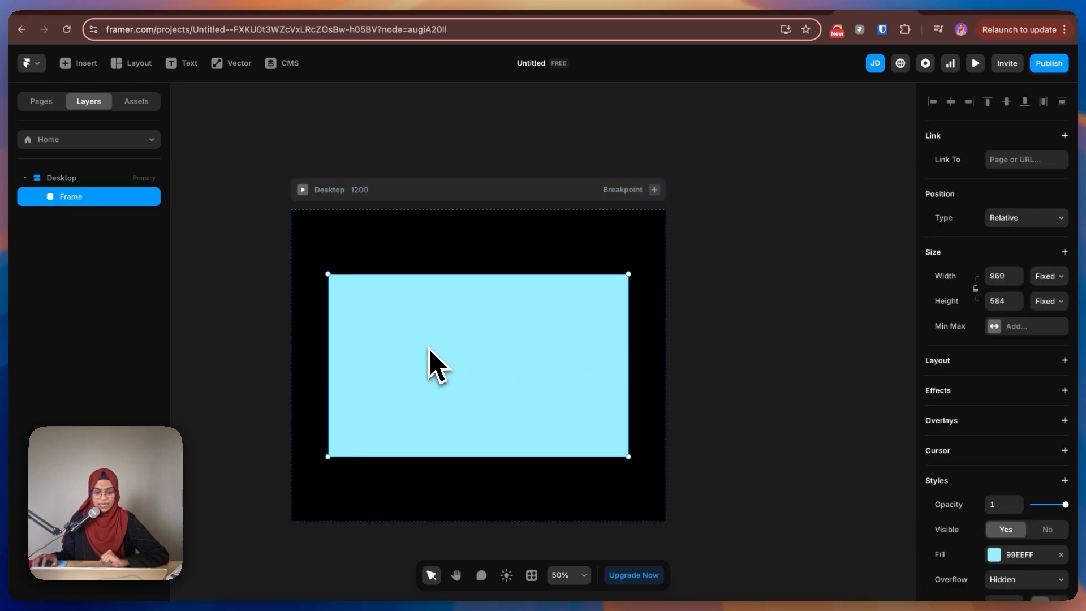
double_click(79, 198)
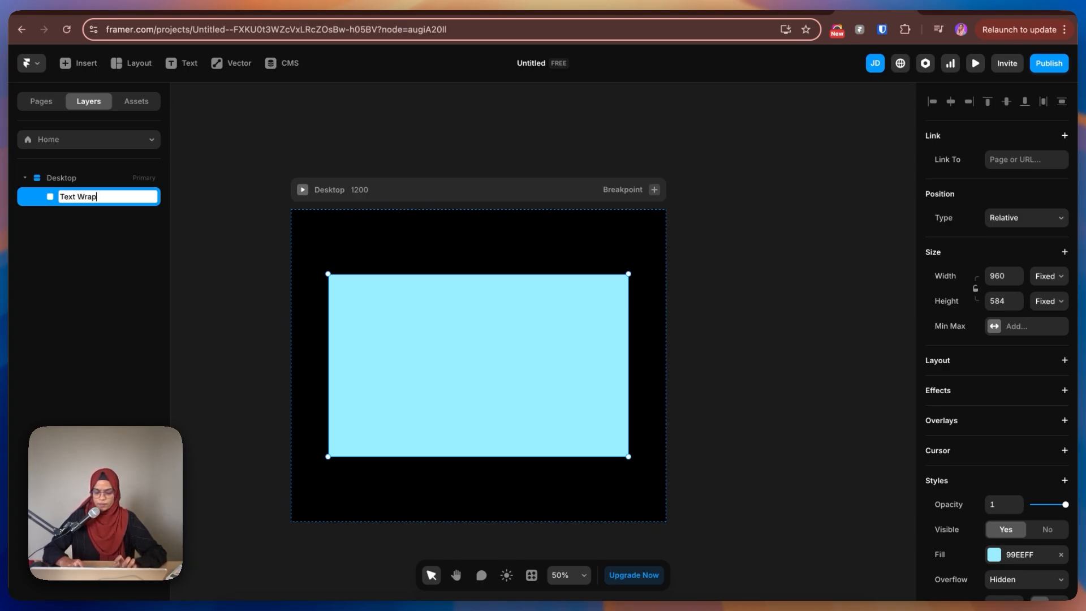
key(Return)
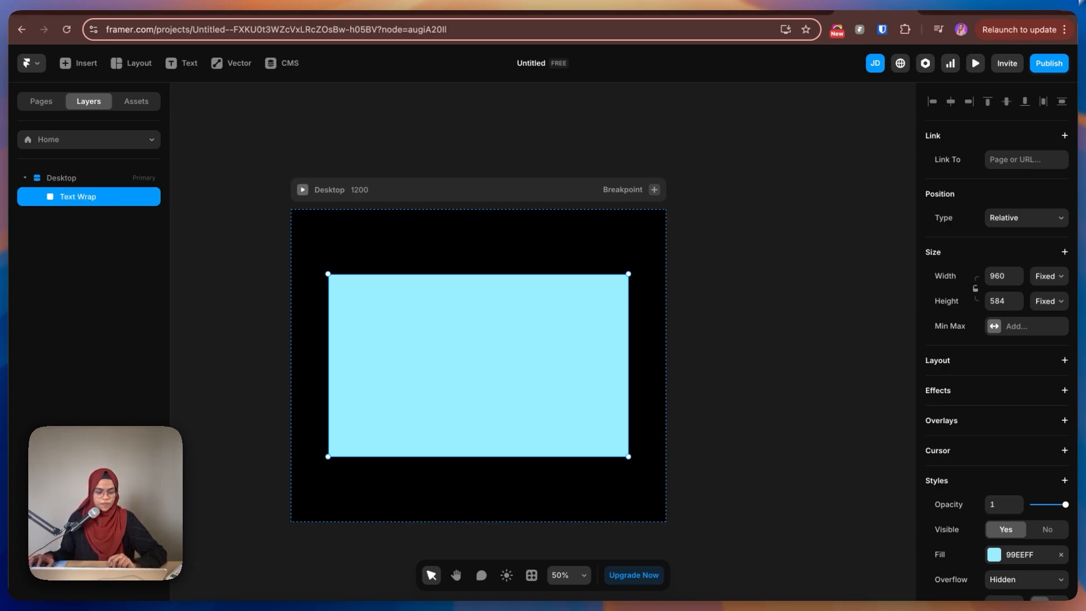
Step: Remove the Text Wrap frame's fill and make its width fill the Desktop page
click(1061, 555)
click(1050, 279)
click(1036, 307)
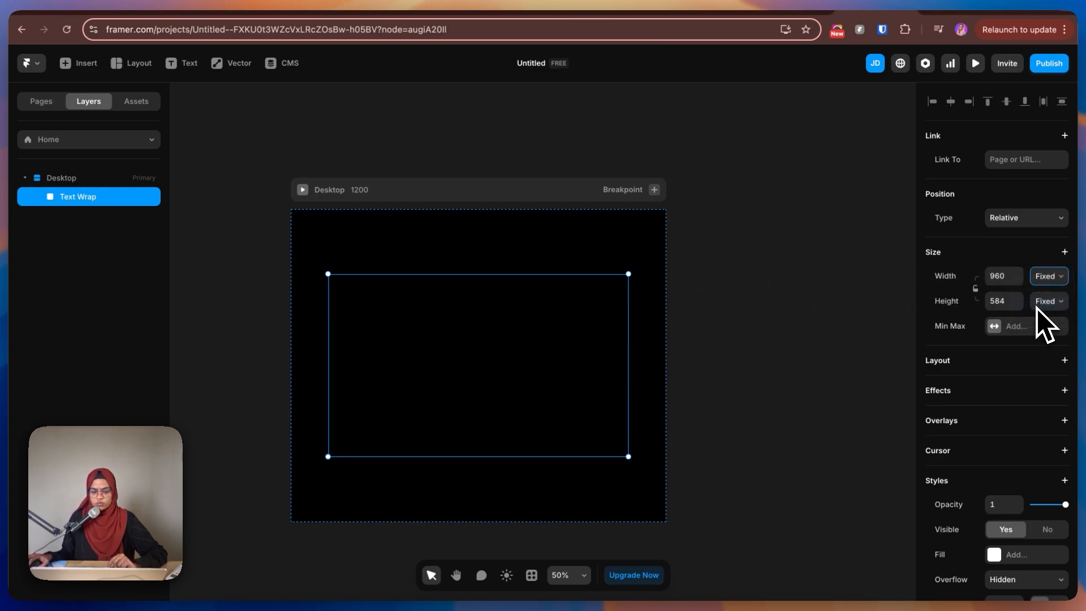
click(769, 299)
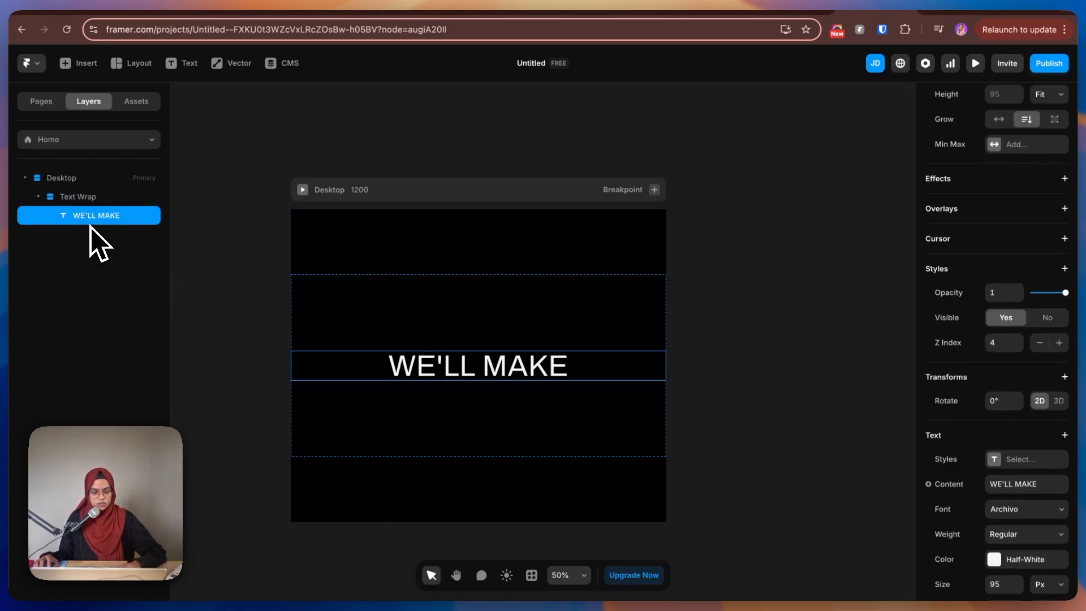
Step: Duplicate the WE'LL MAKE text layer inside Text Wrap and check the wording on the reference site
key(super+shift+d)
click(930, 10)
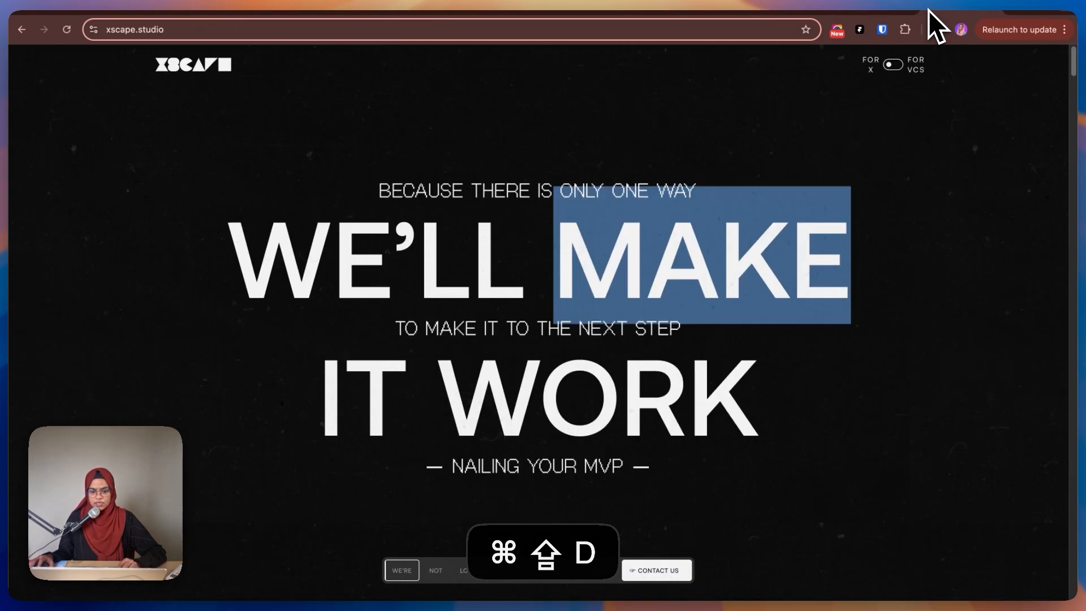
click(880, 11)
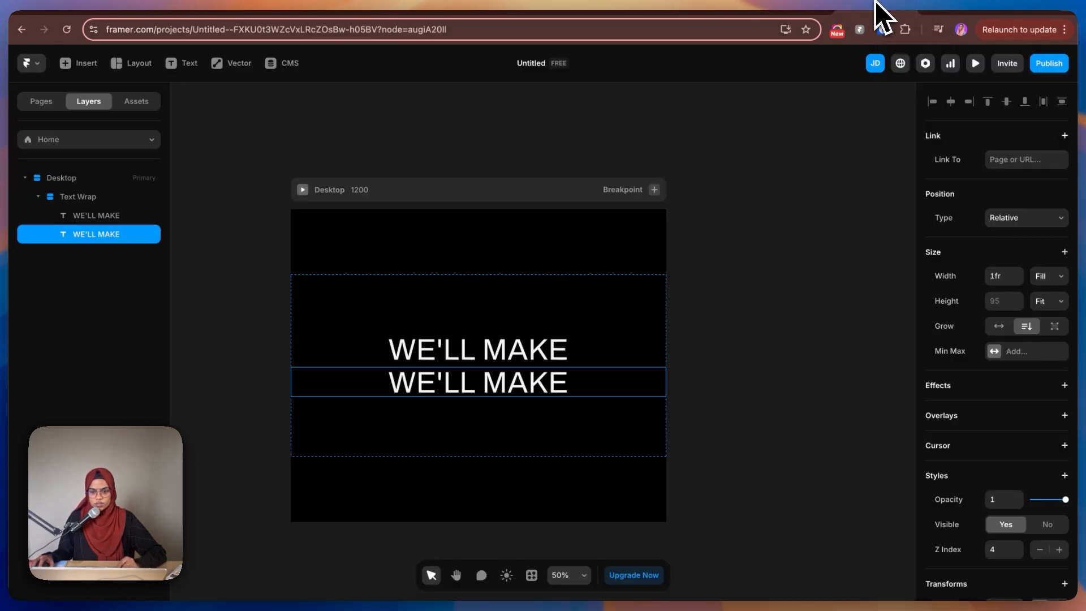
click(903, 400)
Step: Change the duplicated text layer's content to "IT MAKE"
click(502, 390)
scroll(1038, 518, down, 5)
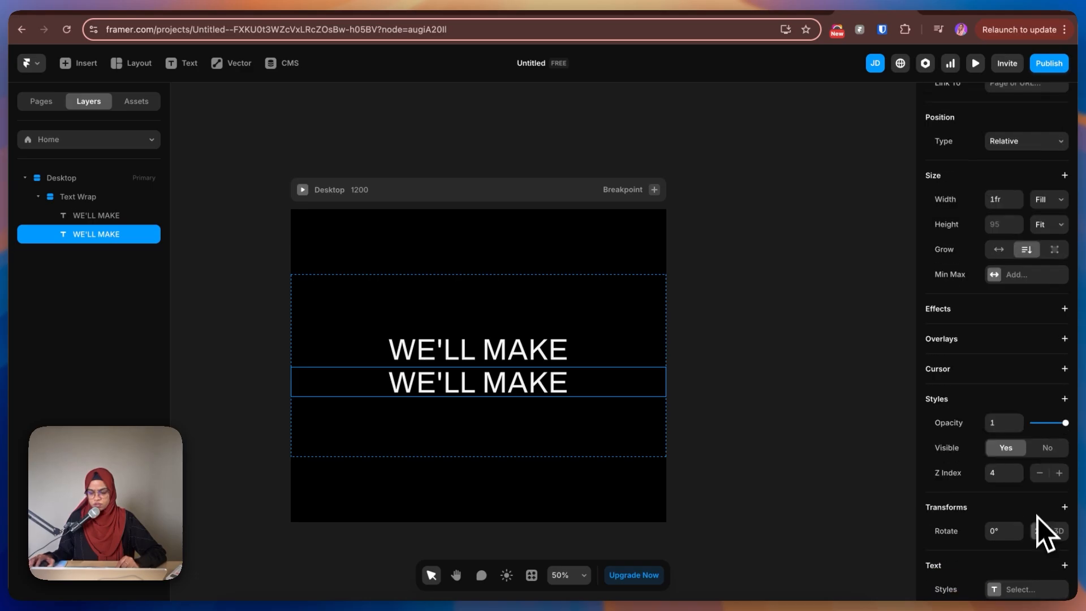
click(1040, 503)
text(IT MAKE)
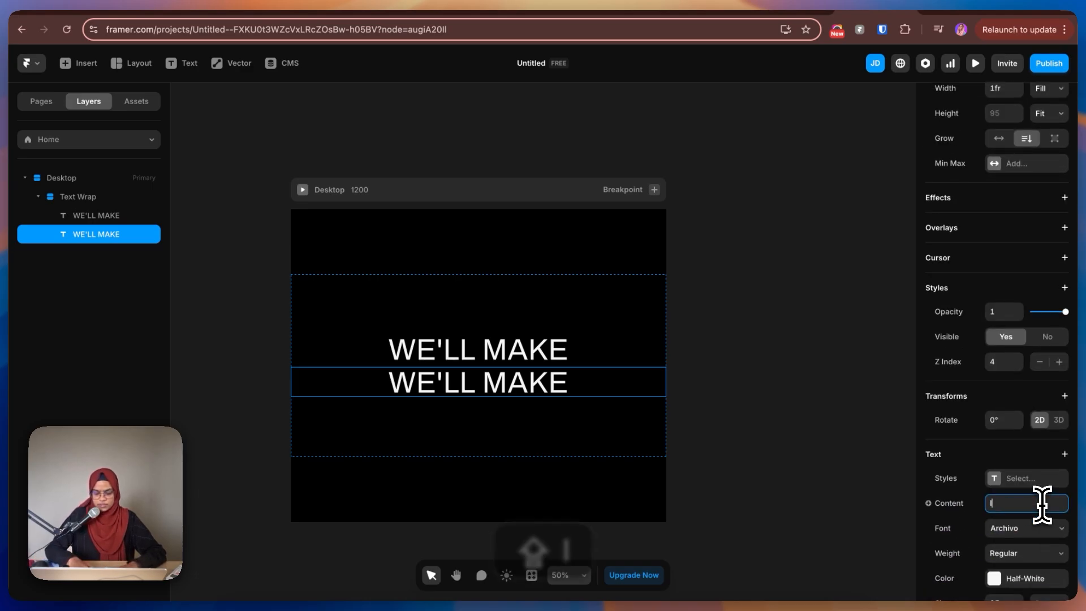
key(shift+Return)
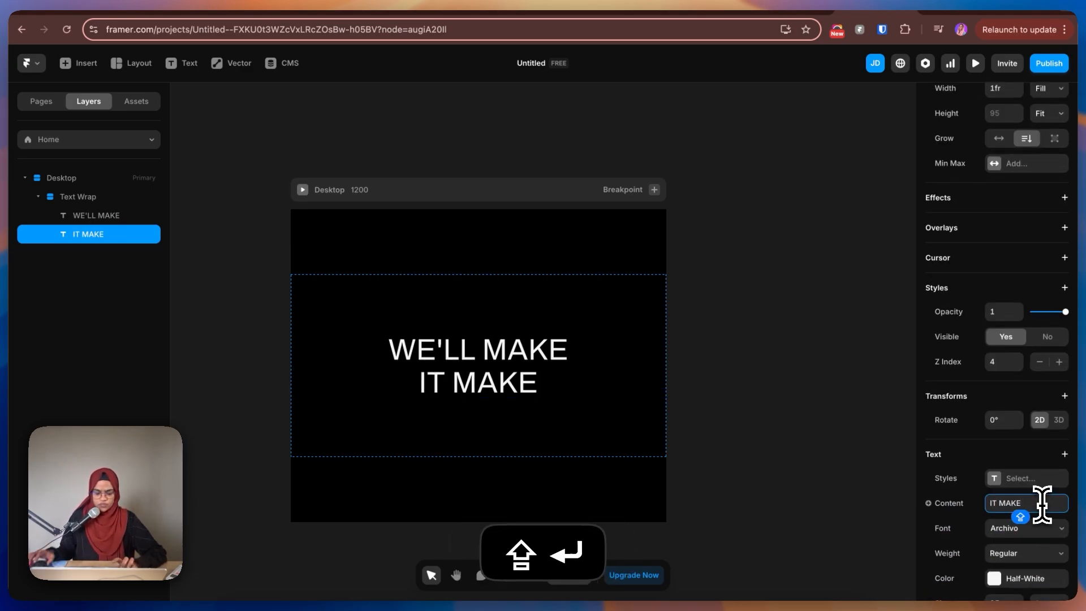
Step: Recheck the reference headline and correct the second text line to read "IT WORK"
click(944, 11)
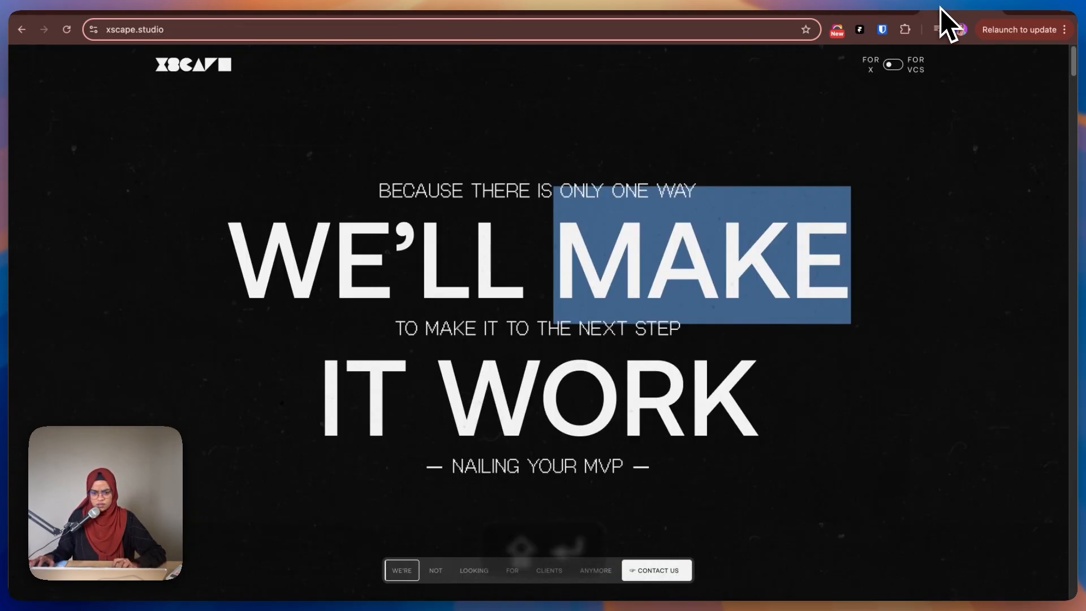
click(866, 11)
double_click(1028, 503)
text(WORK)
key(shift+Return)
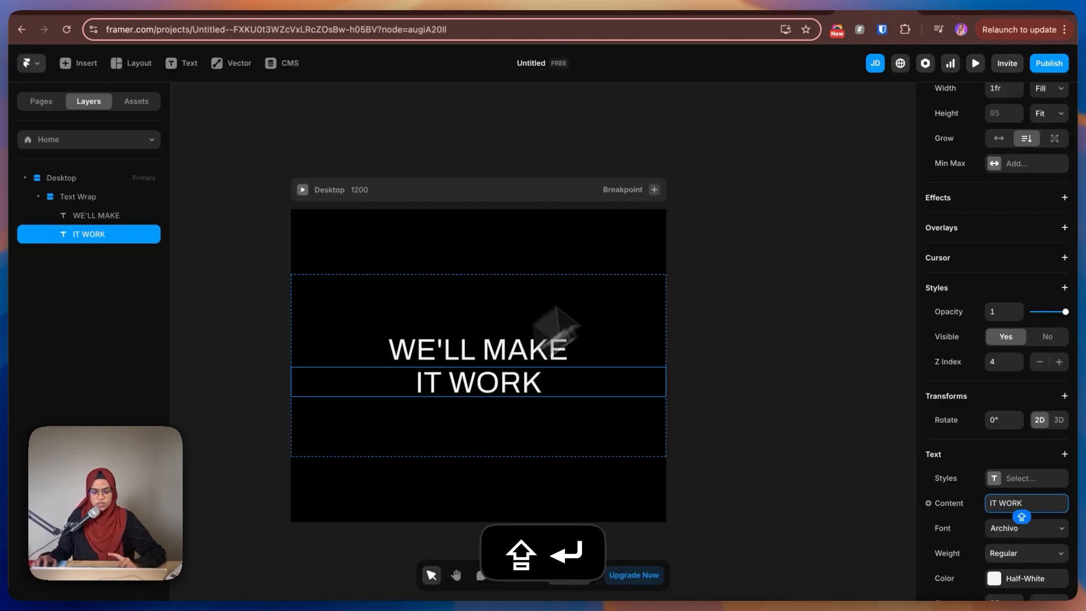
Step: Compare the two-line heading in Framer with the reference site's headline and its smaller in-between lines
click(960, 6)
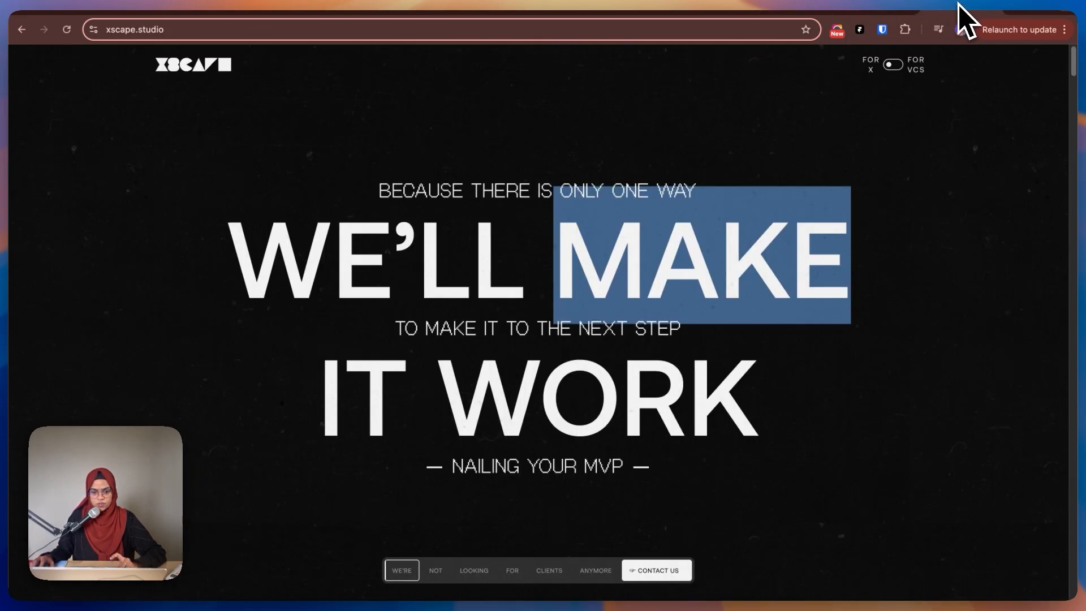
click(869, 10)
click(725, 428)
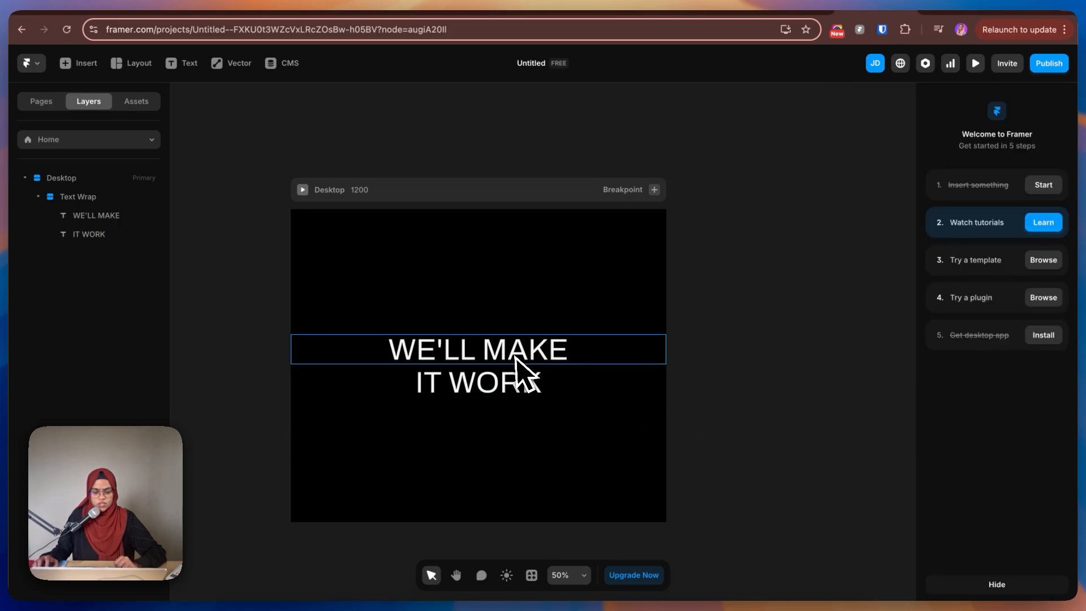
click(960, 8)
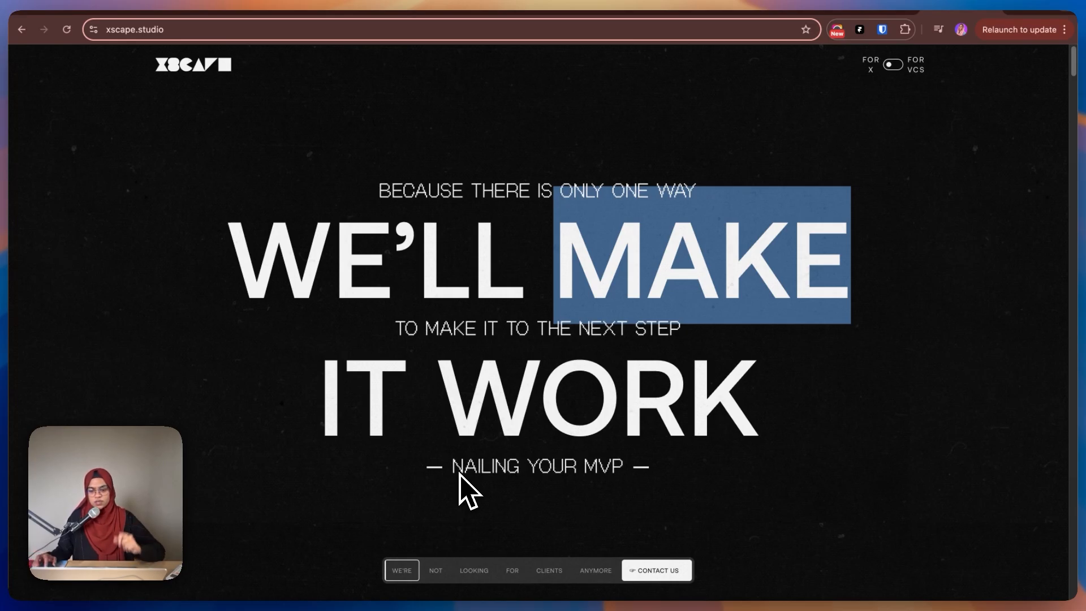
click(865, 11)
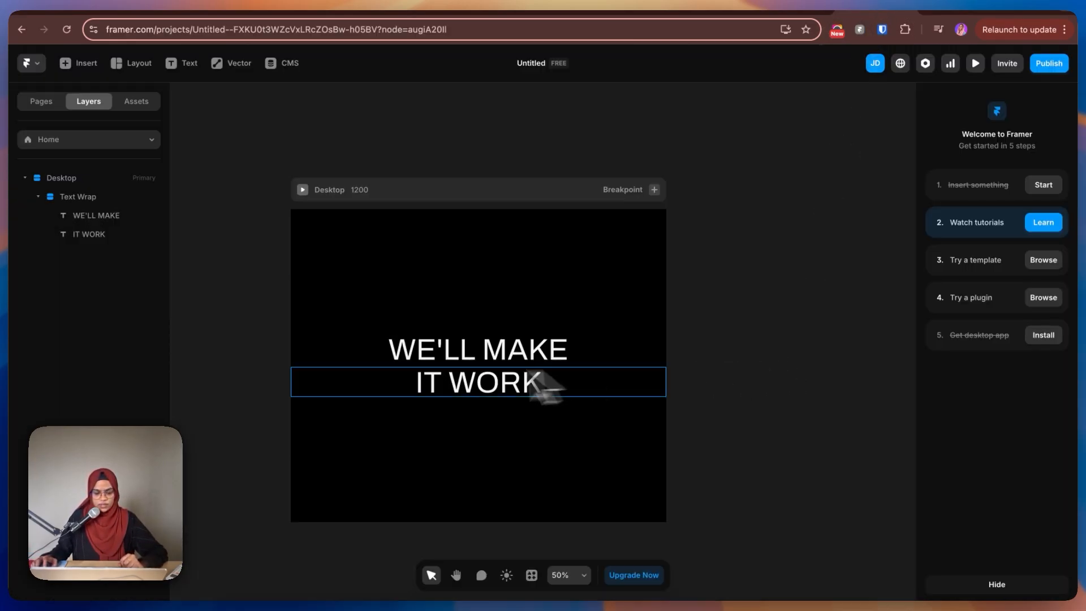
Step: Duplicate the WE'LL MAKE text layer inside Text Wrap and rename the upper copy "TAG-1"
click(433, 386)
click(90, 215)
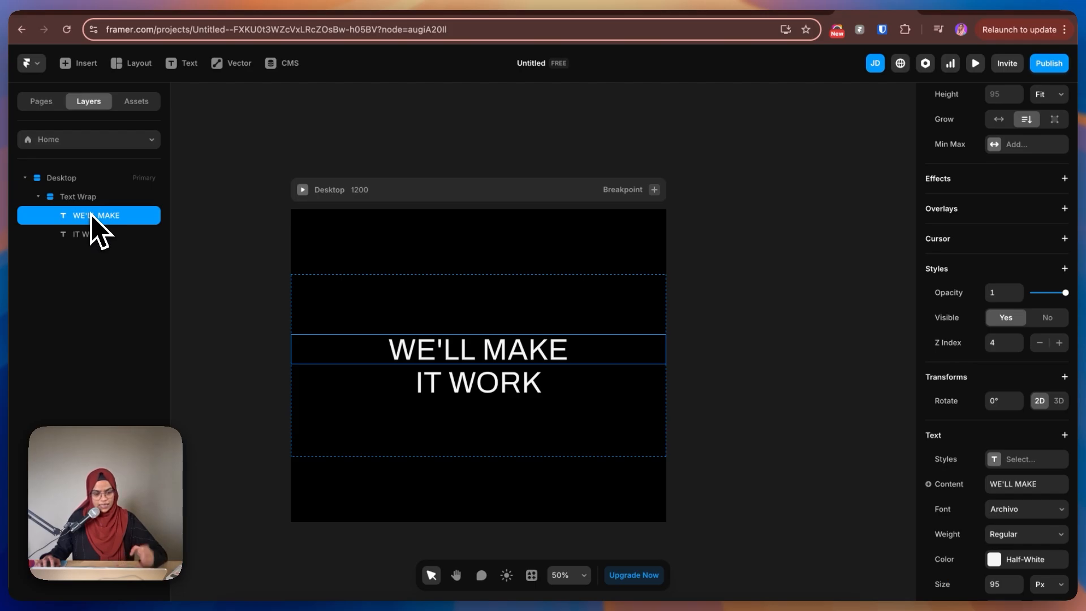
key(super+d)
key(super+r)
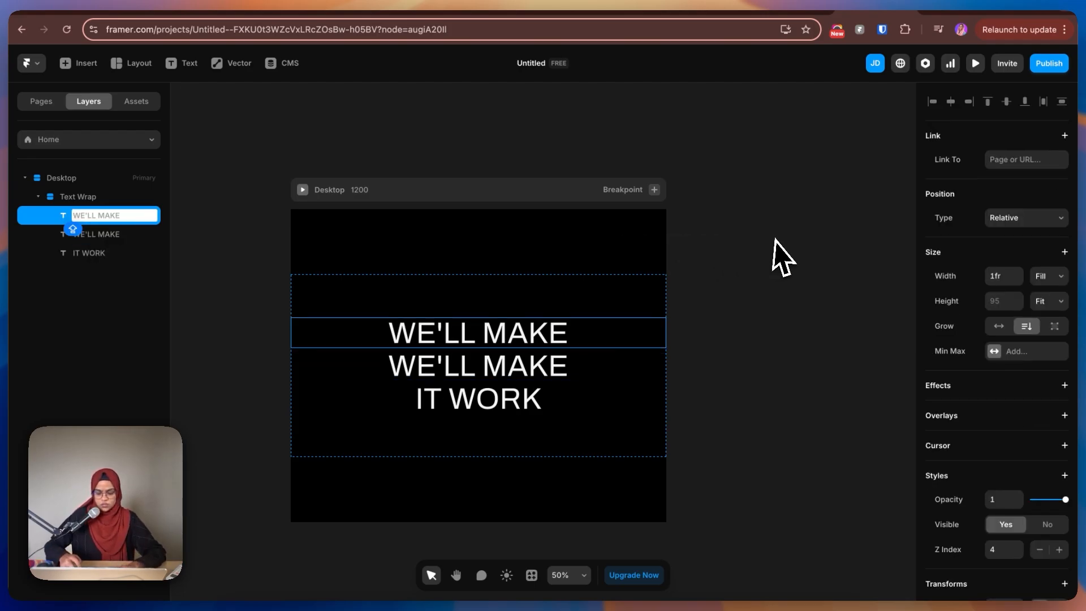
text(TAG-1)
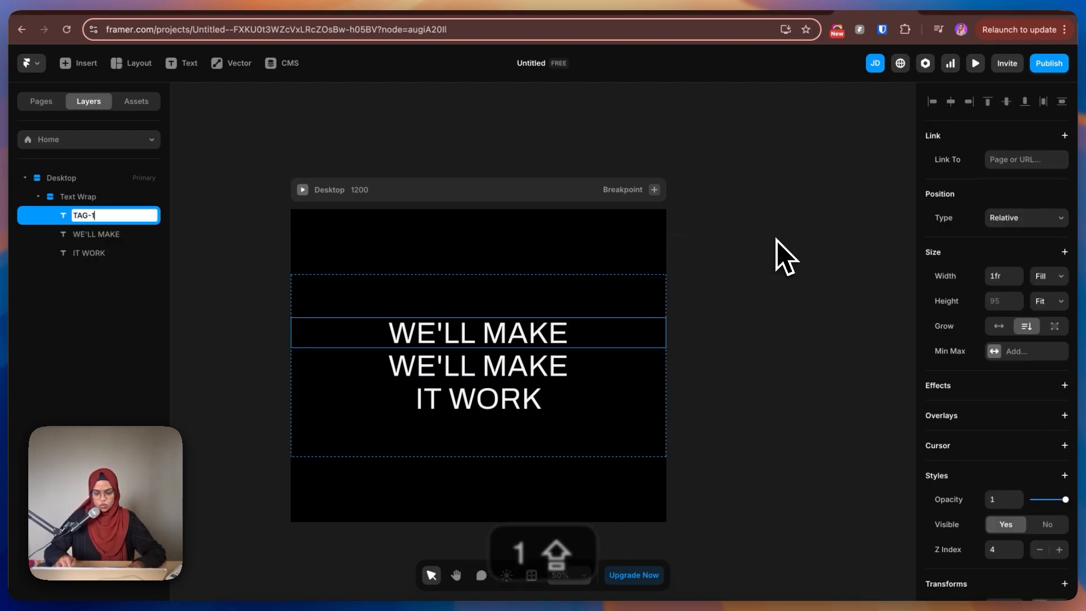
key(Return)
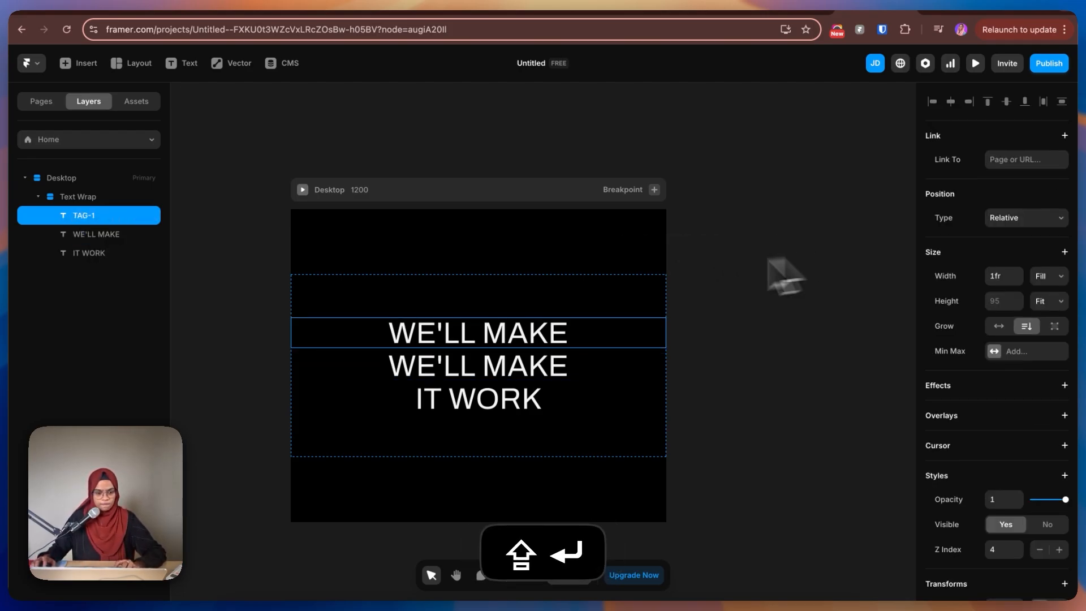
Step: Set the TAG-1 text to the Author font at a size of 30 px
scroll(1041, 534, down, 6)
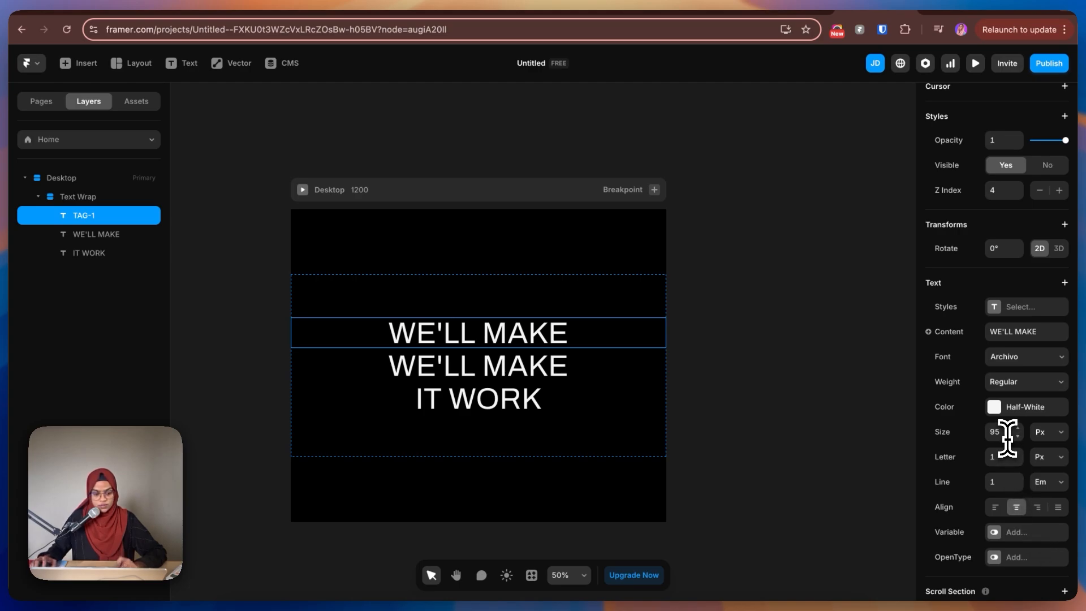
text(30)
key(shift+Return)
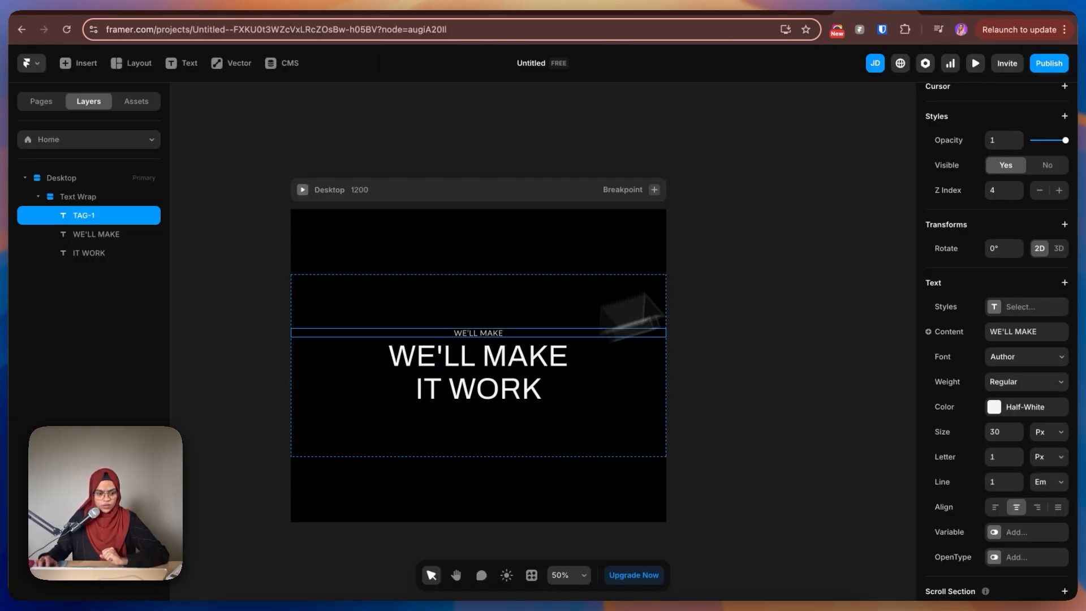
click(211, 240)
Step: Duplicate TAG-1 twice, placing one copy between WE'LL MAKE and IT WORK and the other below IT WORK
click(117, 218)
key(super+shift+d)
drag(85, 256, 93, 251)
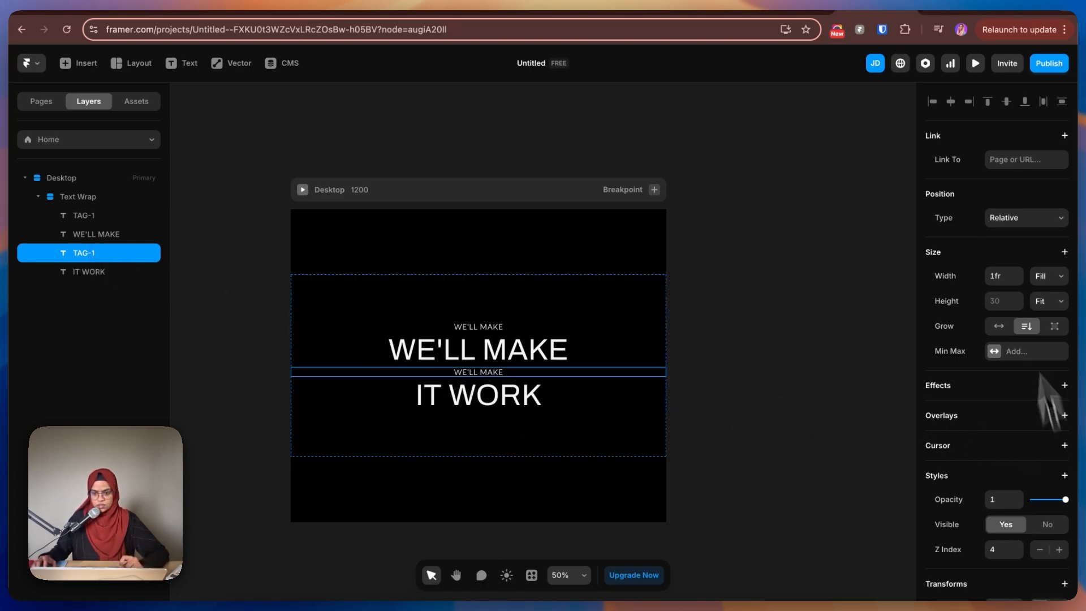
key(super+shift+d)
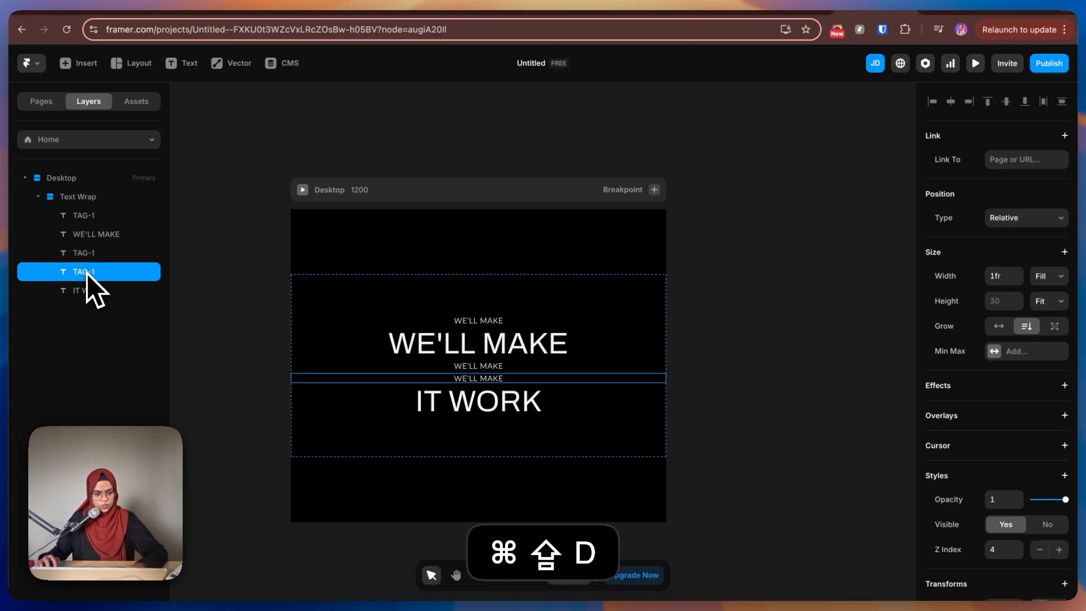
drag(83, 294, 85, 297)
Step: Rename the middle tag layer "TAG-2" and the one below IT WORK "TAG-3"
double_click(97, 260)
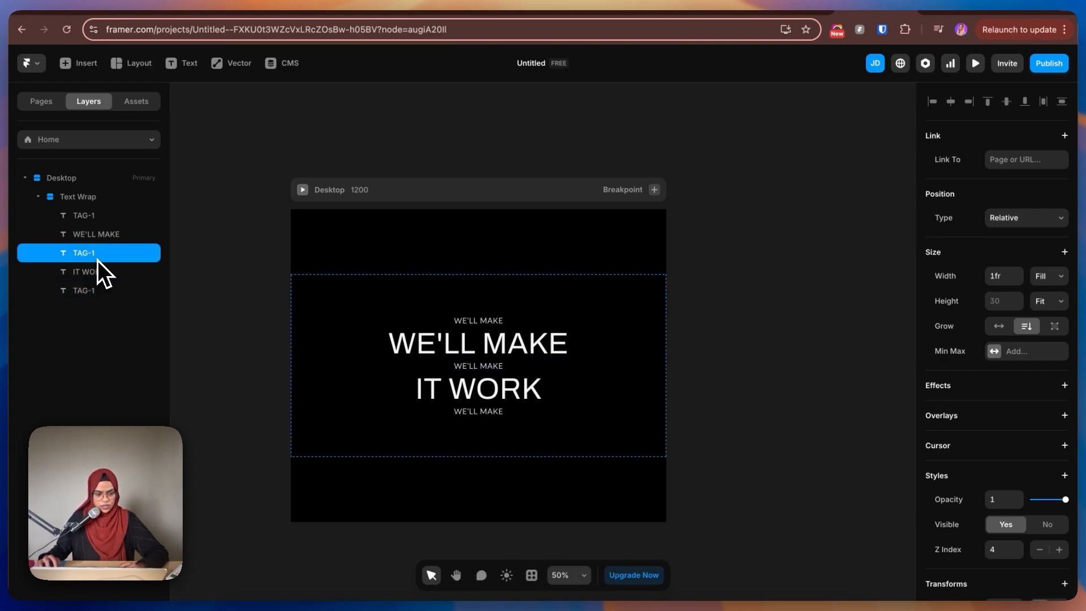
key(shift+BackSpace)
text(2)
key(shift+Return)
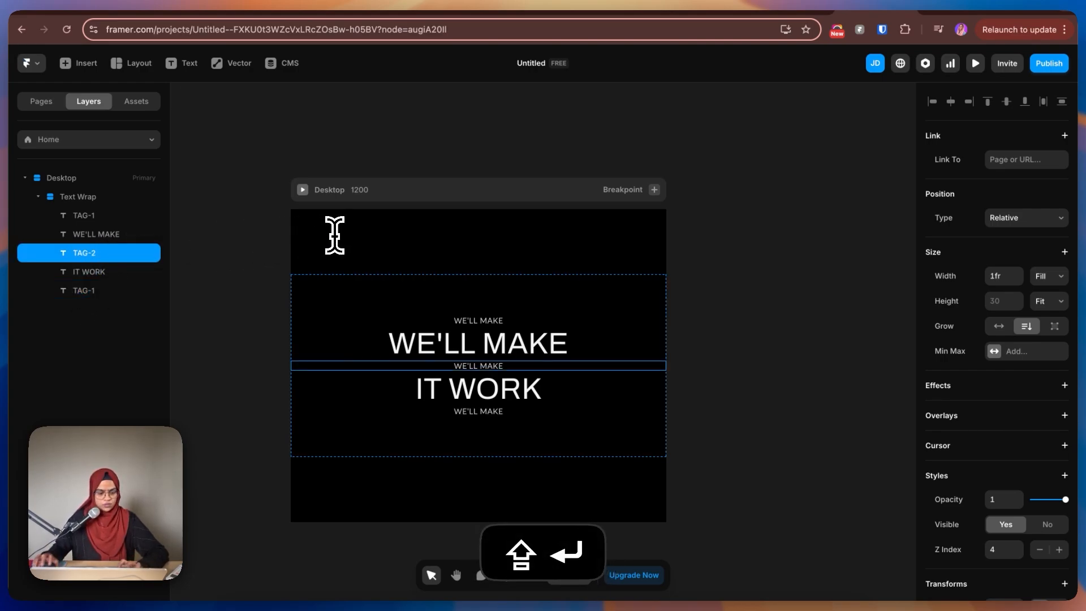
click(96, 291)
double_click(96, 291)
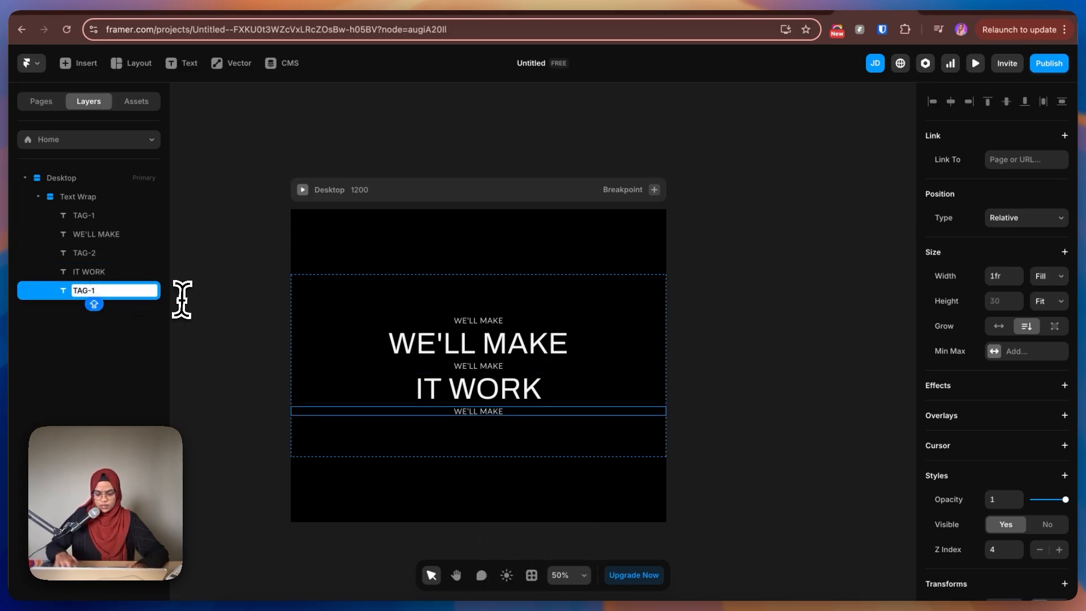
key(shift+BackSpace)
text(3)
key(shift+Return)
Step: Look up the reference site's first small line and set TAG-1's text to "BECAUSE THERE IS ONLY ONE WAY"
click(73, 253)
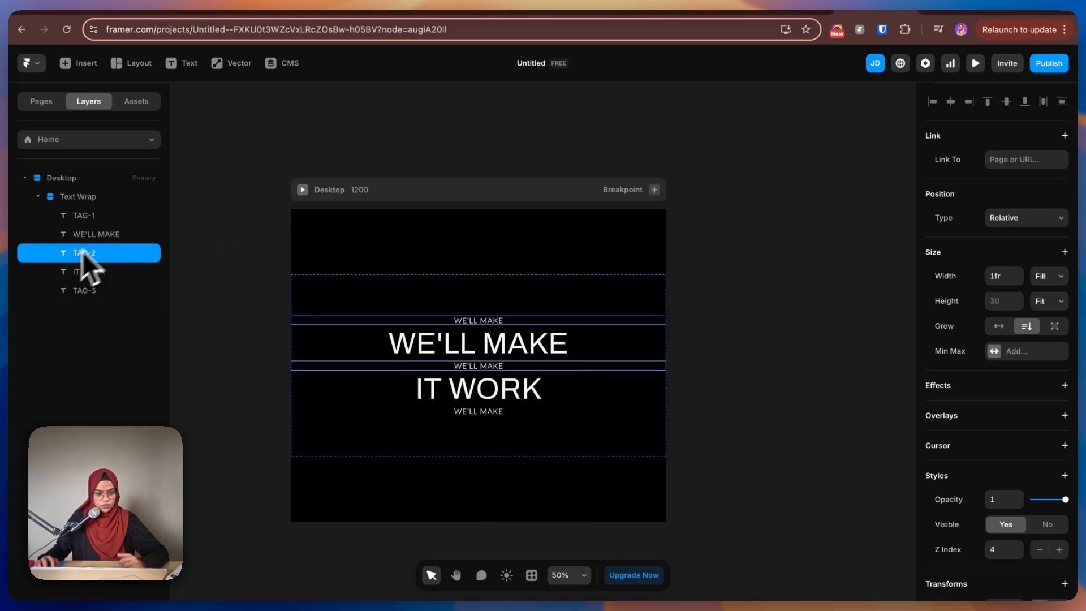
click(101, 218)
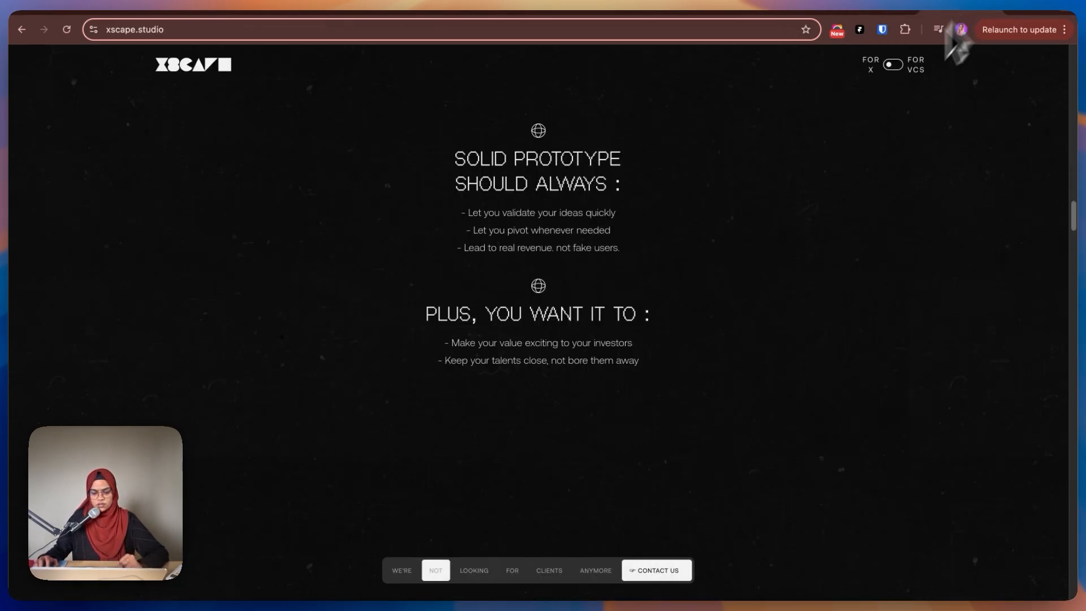
scroll(553, 286, up, 5)
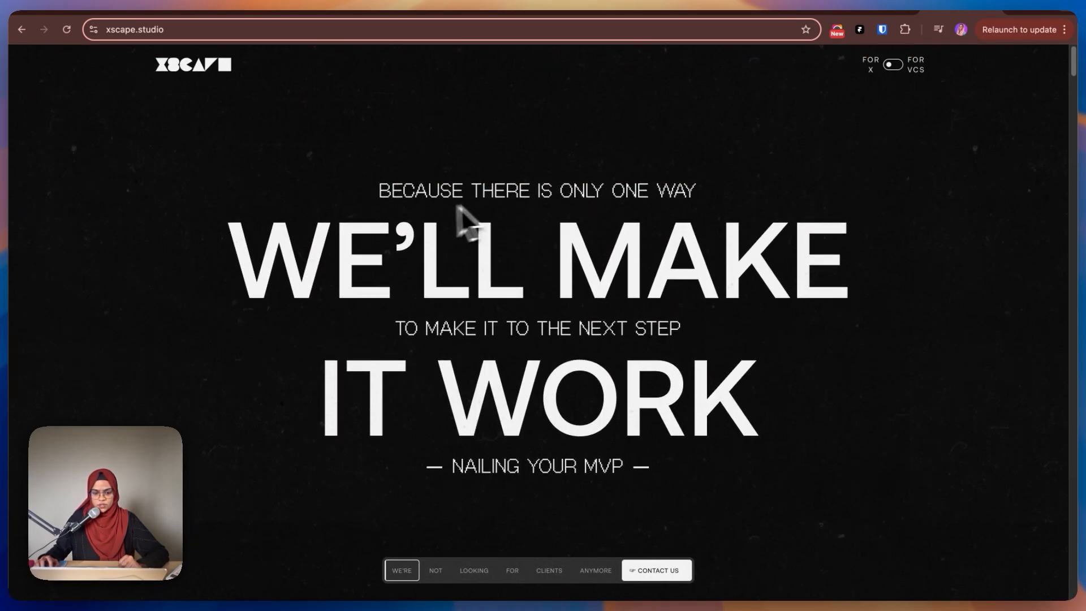
drag(379, 192, 690, 191)
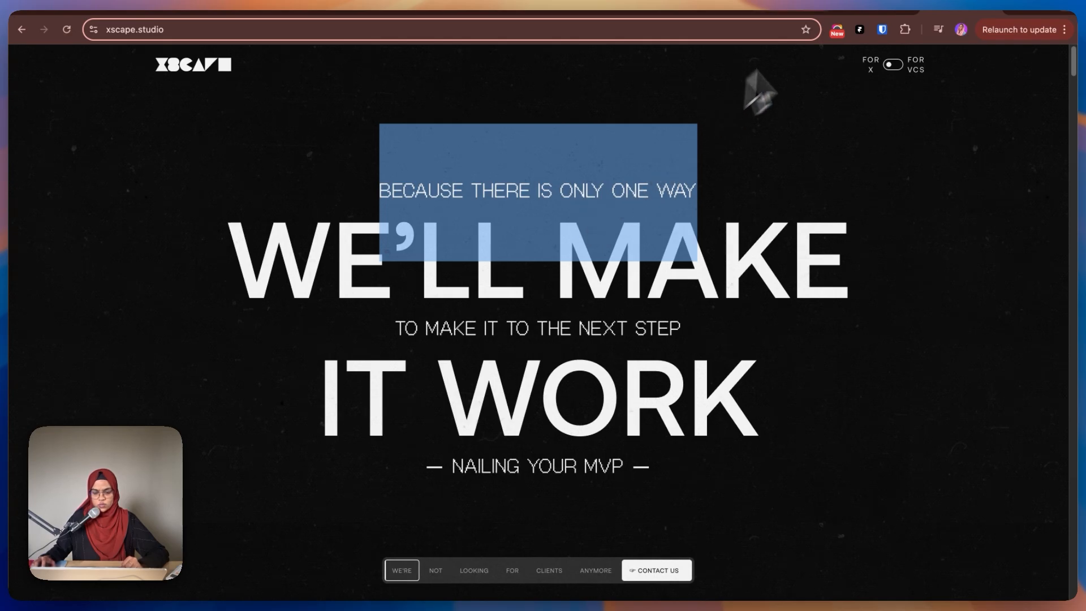
click(860, 12)
click(1036, 333)
text(BECAUSE T)
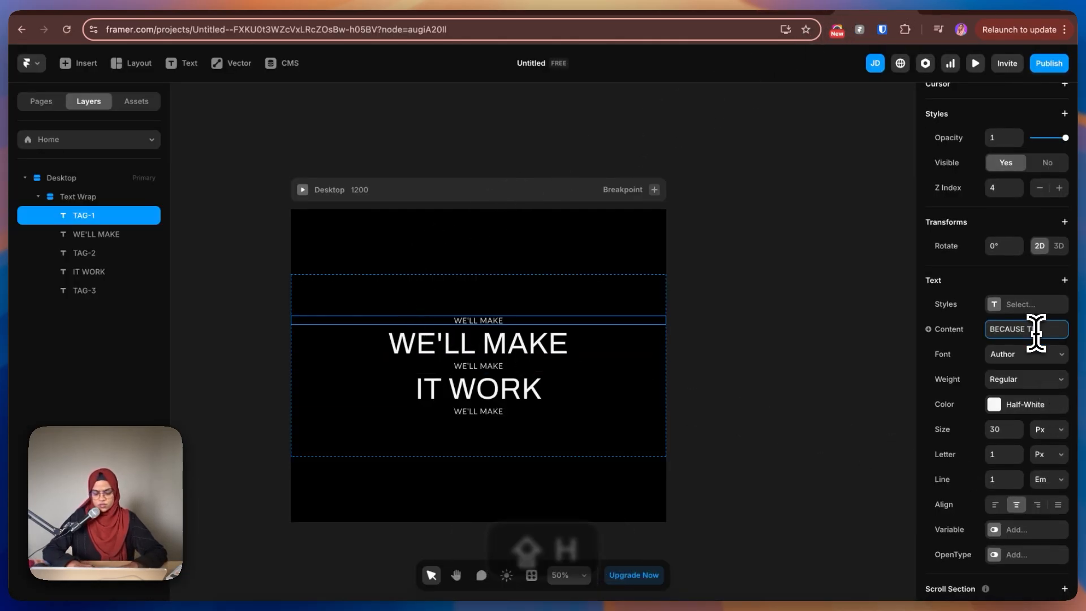
text(HERE IS O)
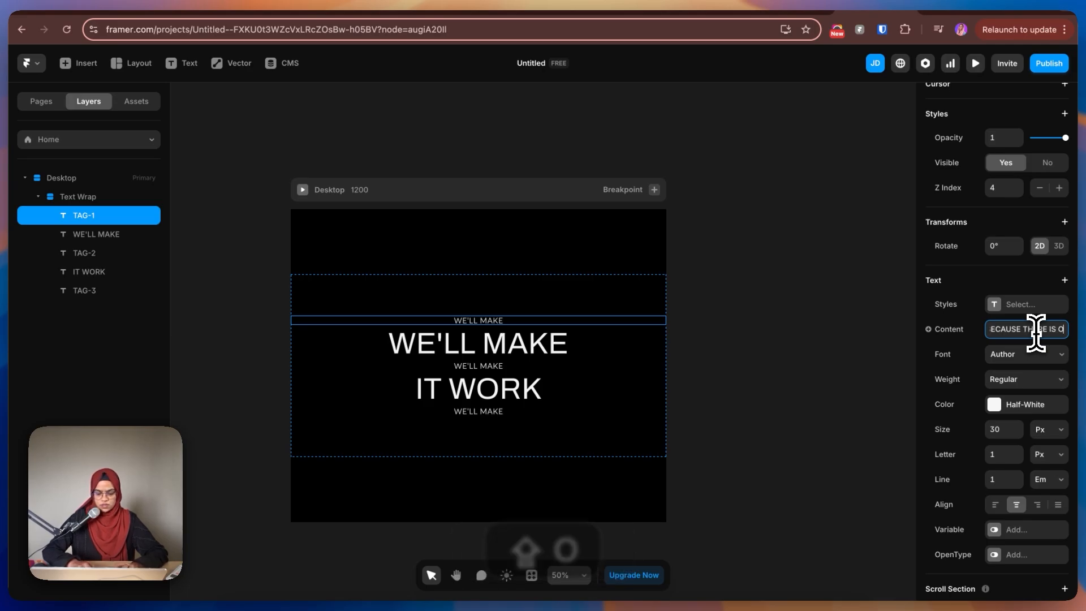
text(NLY ONE WAY)
key(shift+Return)
Step: Check the reference site's middle line and set TAG-2's text to "TO MAKE IT TO THE NEXT STEP"
click(963, 9)
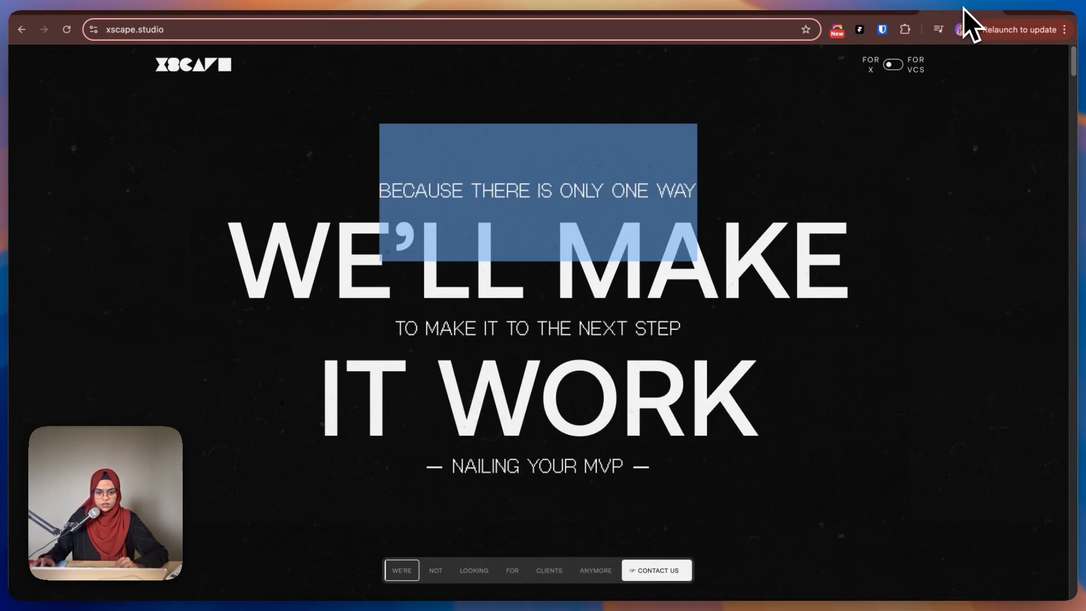
click(875, 6)
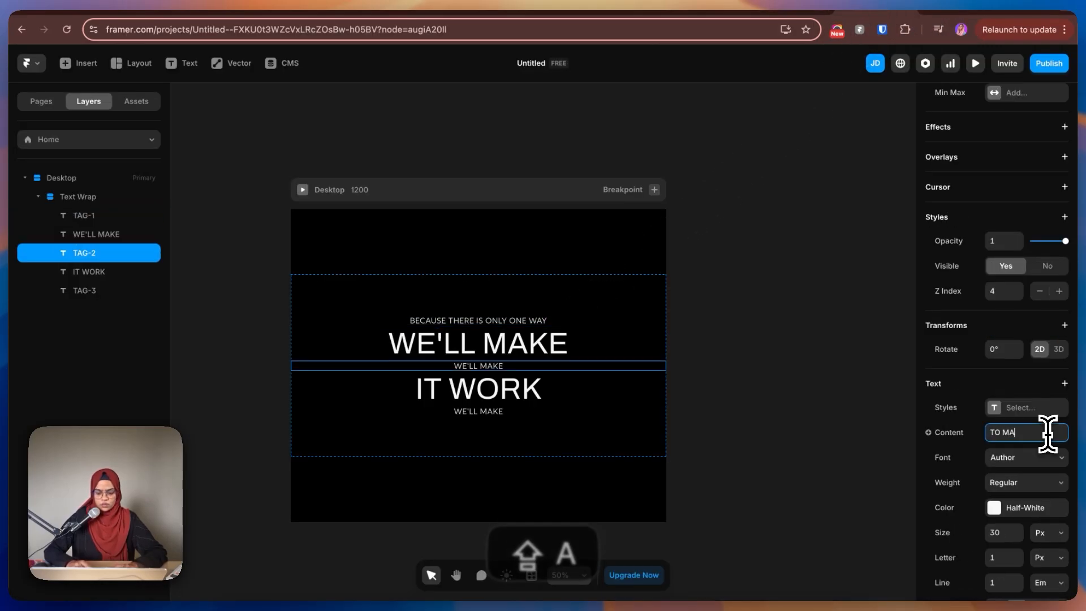
text(KE IT T)
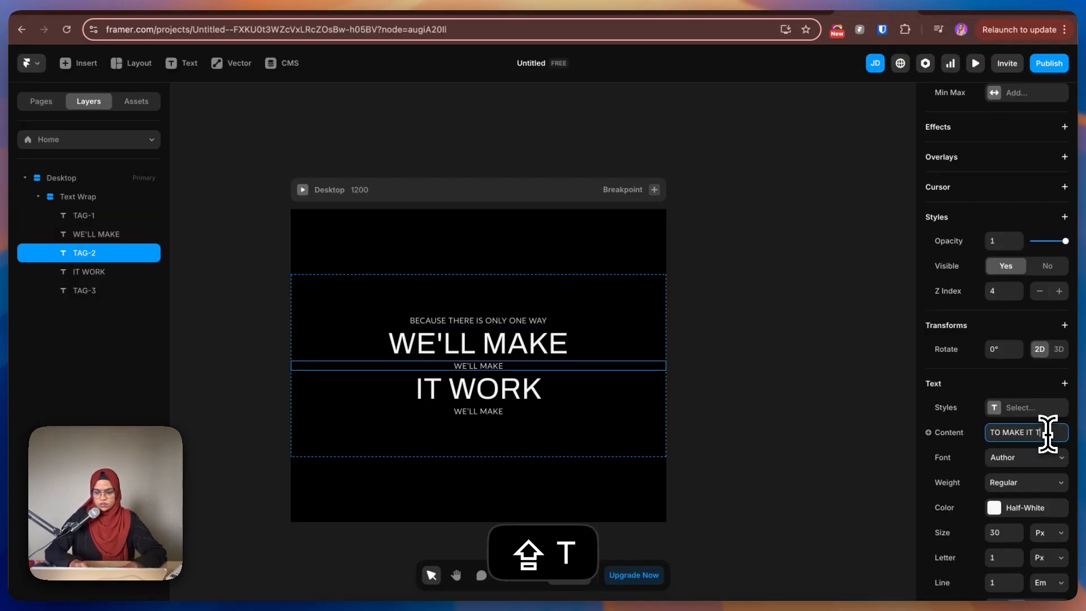
text(O THE NEXT)
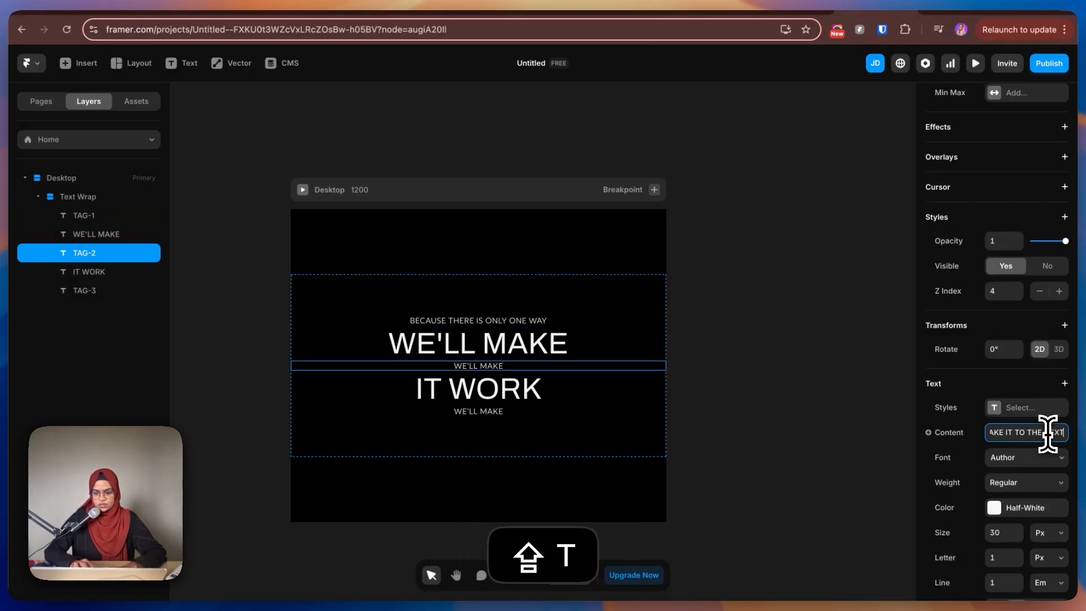
text( STEP)
key(shift+Return)
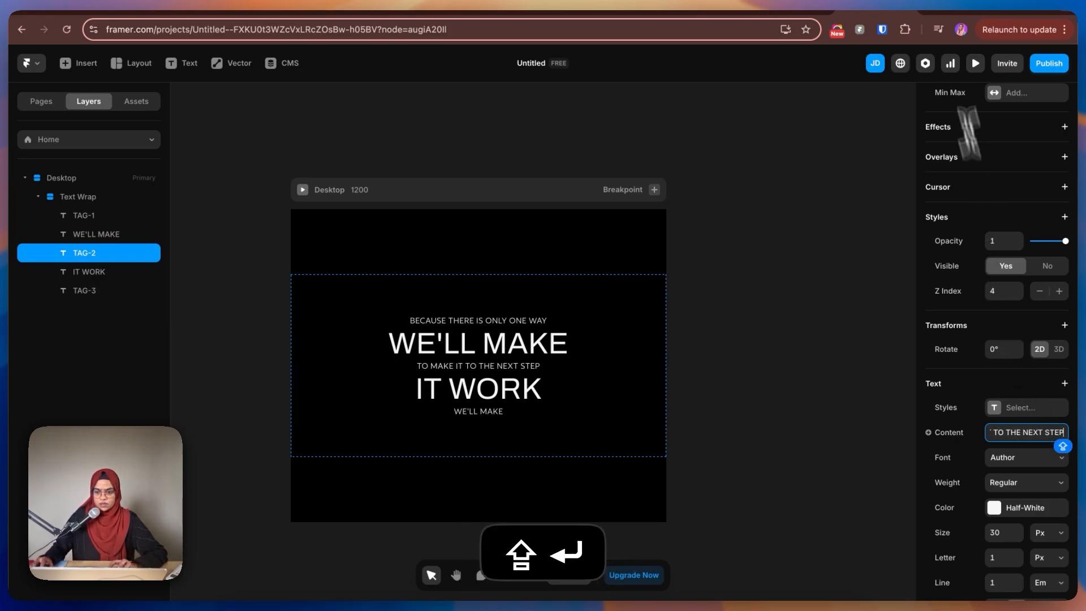
Step: Set TAG-3's text to "- NAILING YOUR MVP -" and compare the heading with the reference site
click(933, 5)
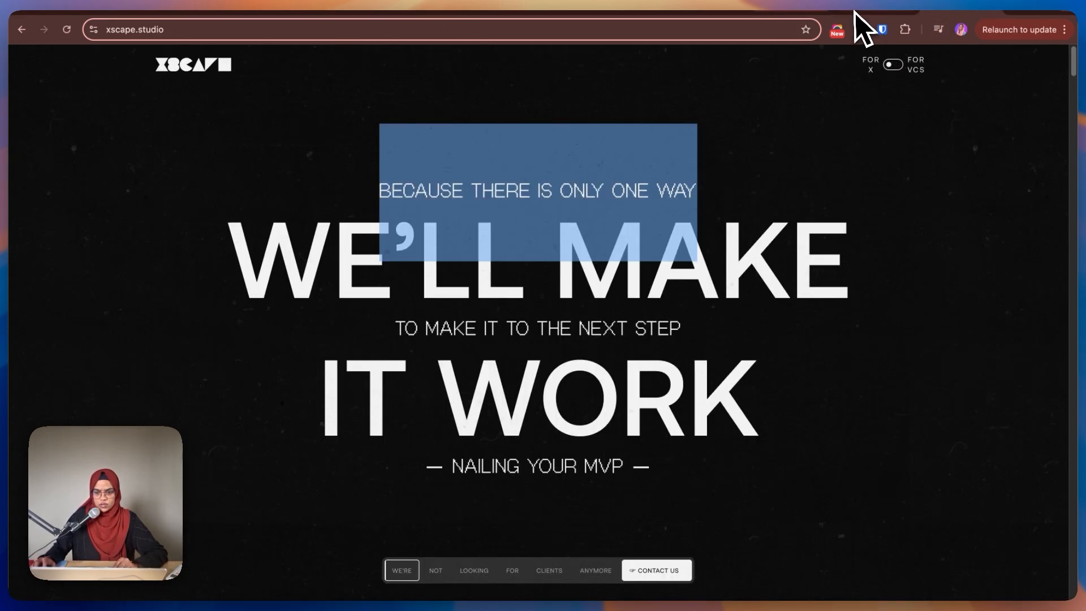
key(shift+Return)
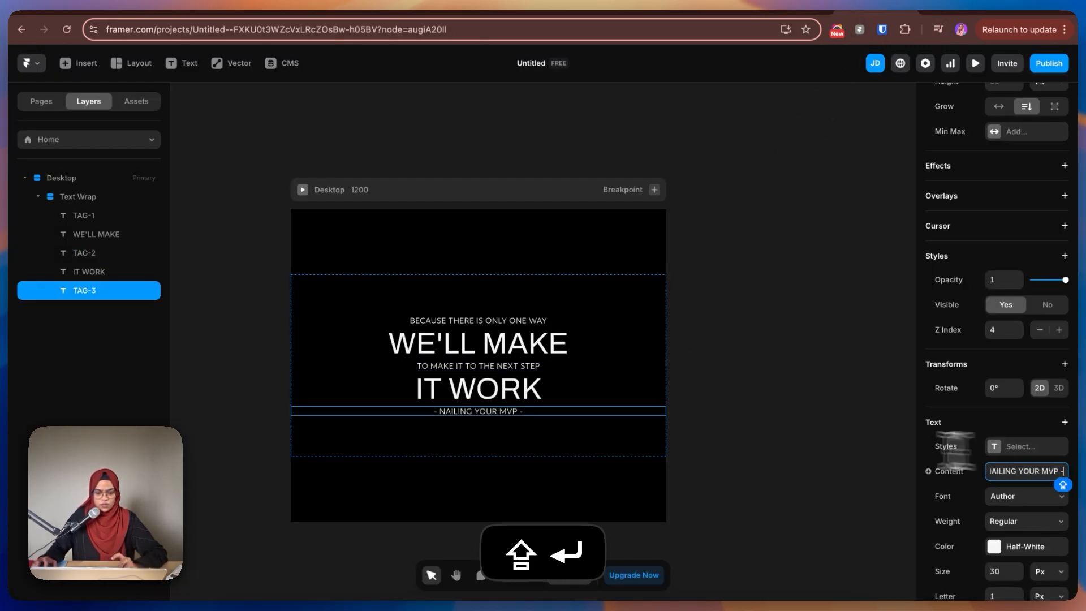
click(957, 4)
click(884, 3)
click(752, 416)
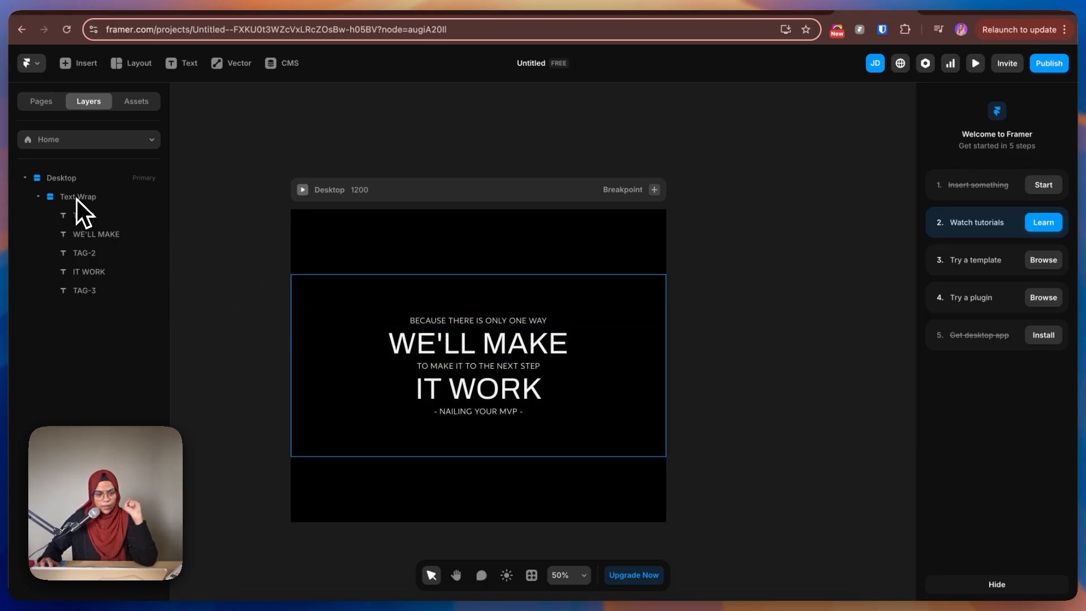
Step: Select and collapse the Text Wrap layer, and reload the reference site to review its hero heading
click(51, 198)
click(38, 196)
click(958, 3)
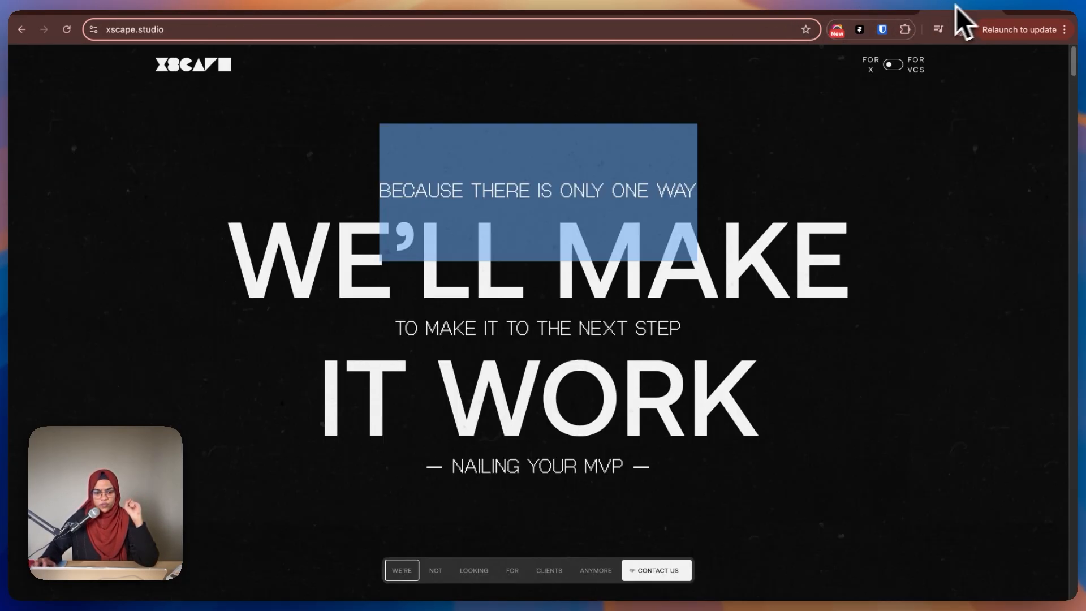
click(66, 30)
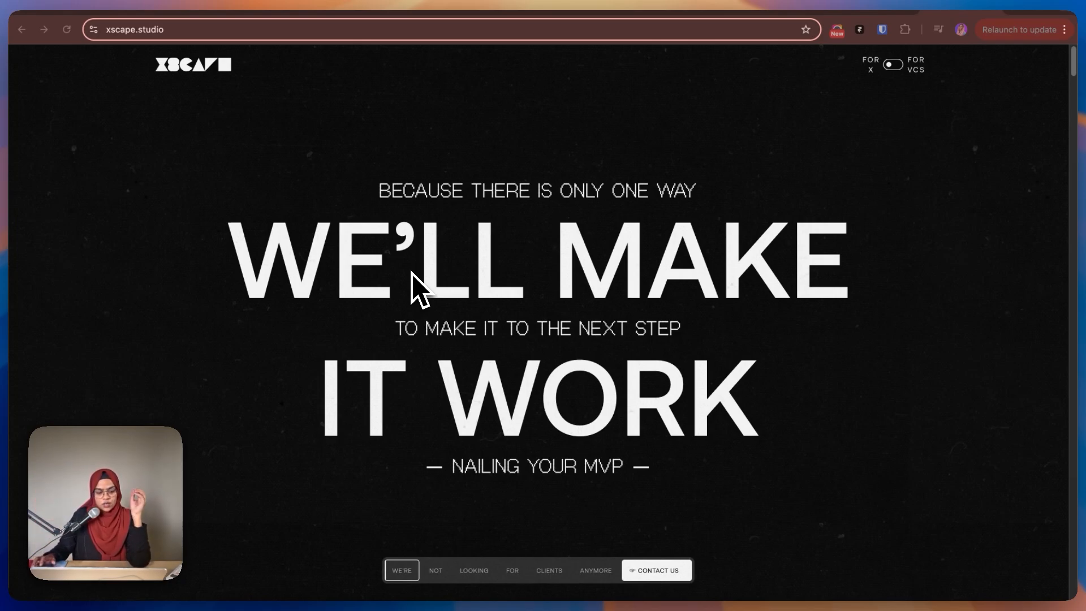
Step: Return to the Framer project and turn the Text Wrap stack into a component named "Text Wrap"
click(861, 10)
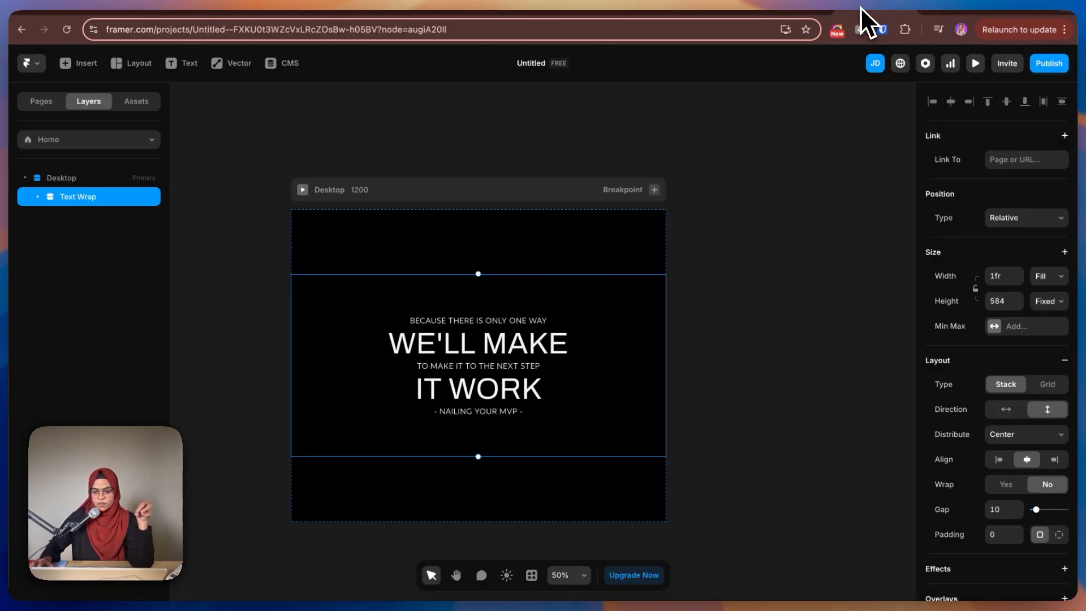
click(768, 307)
click(405, 315)
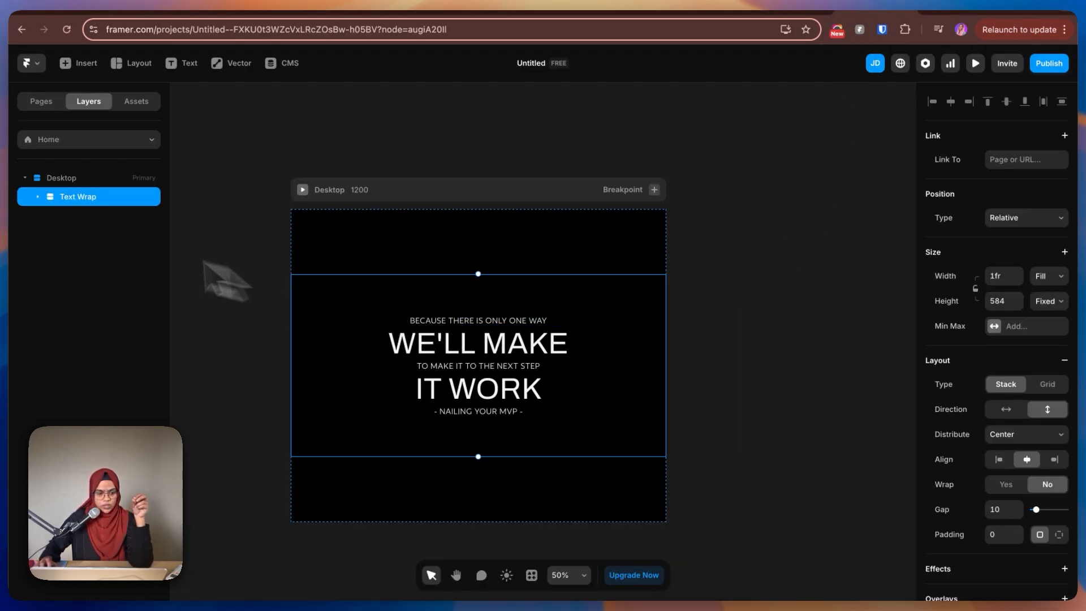
right_click(86, 199)
click(122, 219)
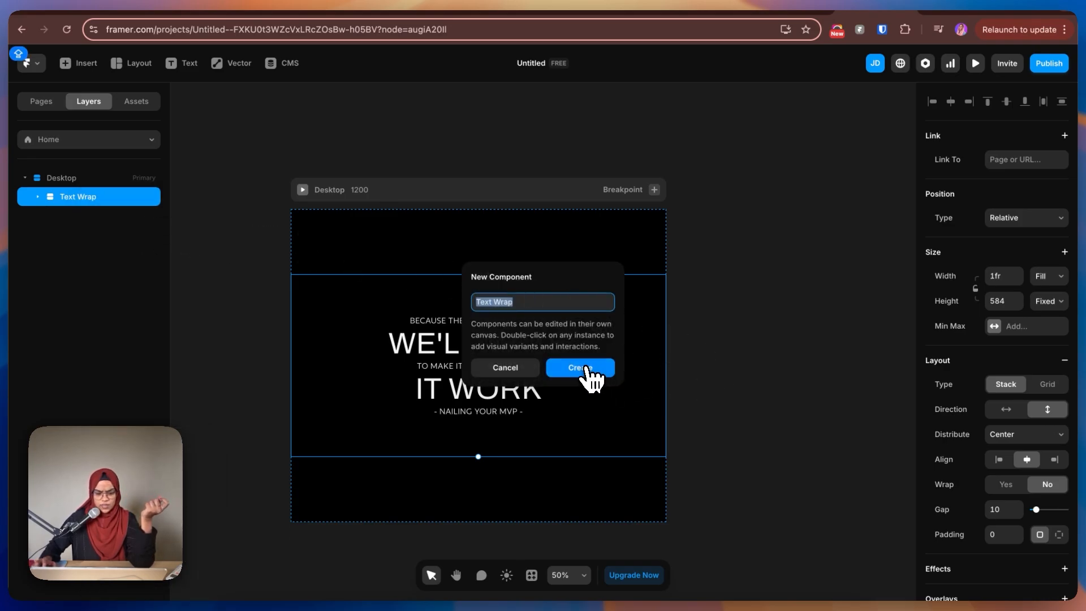
click(589, 369)
Step: Rename the component's primary variant, Variant 1, to "DESKTOP"
scroll(436, 180, down, 5)
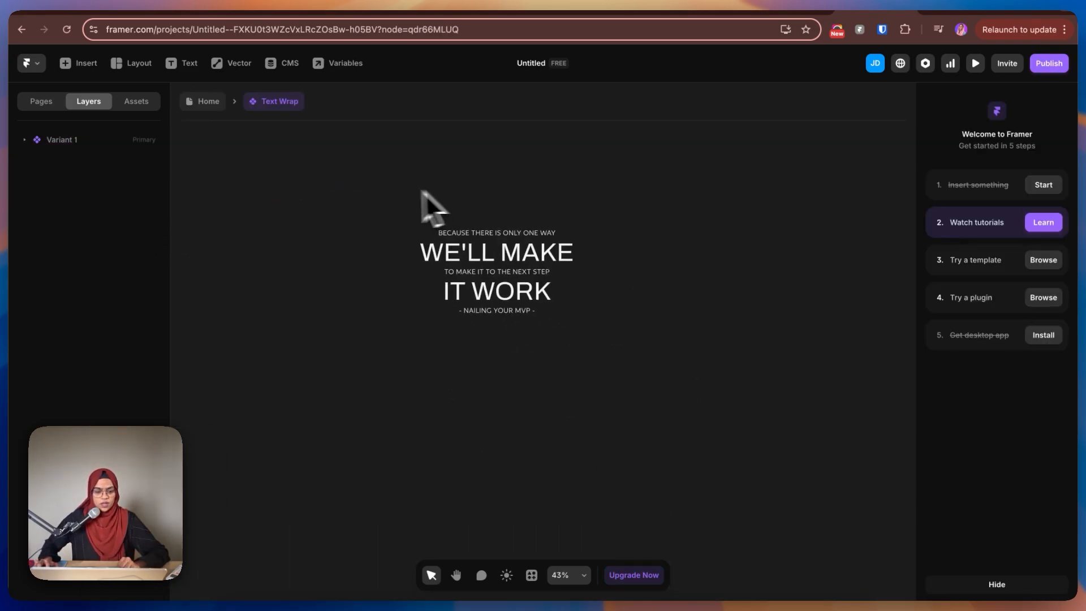
click(356, 189)
double_click(62, 140)
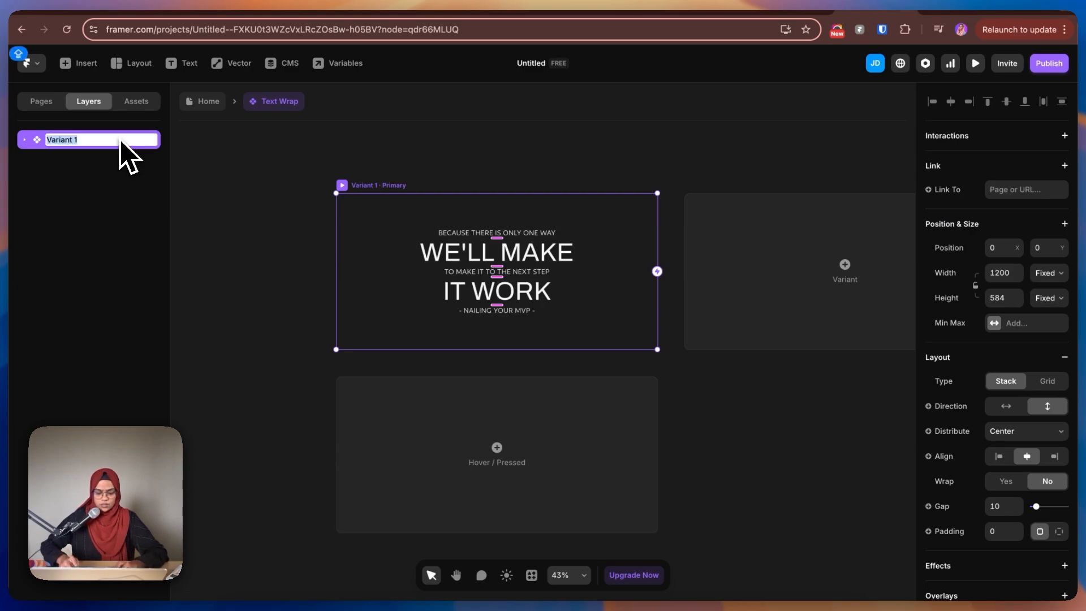
text(DESKTOP)
key(Return)
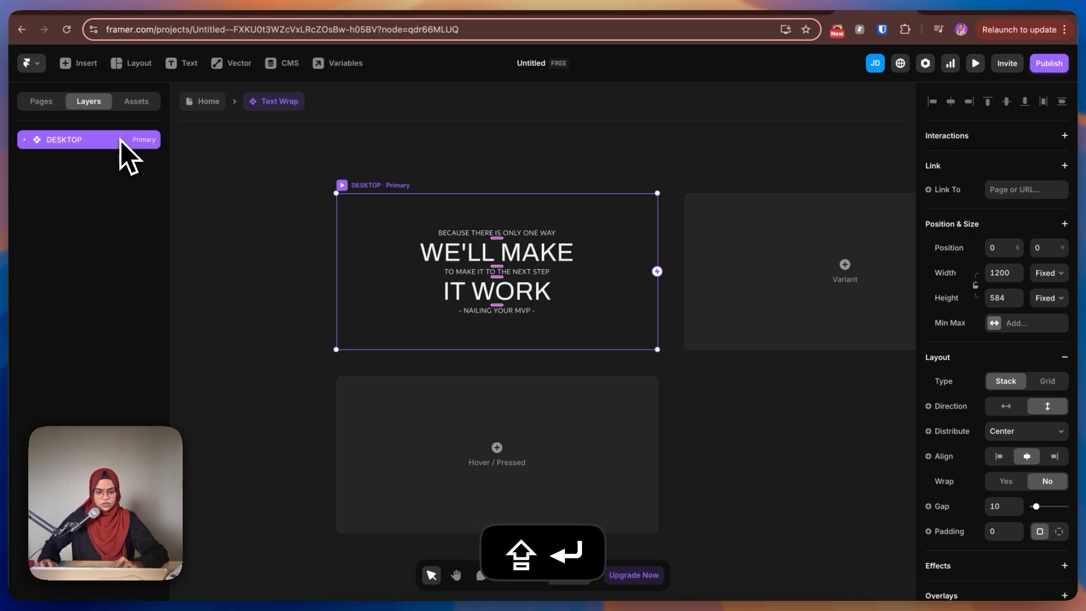
Step: Select the DESKTOP variant on the component canvas and expand its text layers
click(775, 433)
key(space)
drag(724, 422, 618, 441)
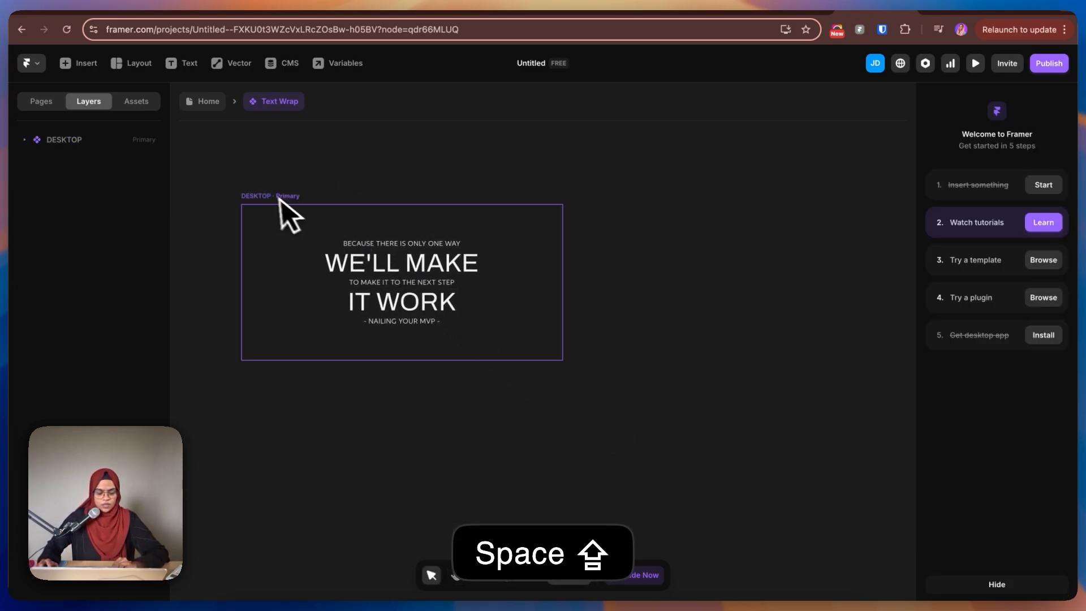
click(267, 195)
click(25, 140)
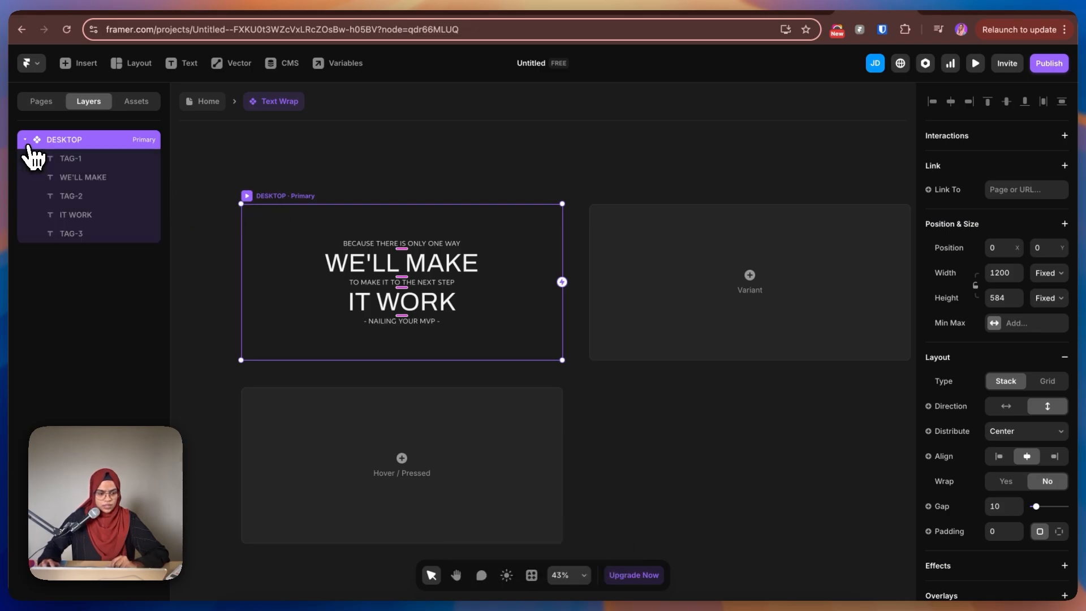
Step: Hide the TAG-1, TAG-2 and TAG-3 text layers in the DESKTOP variant
click(61, 160)
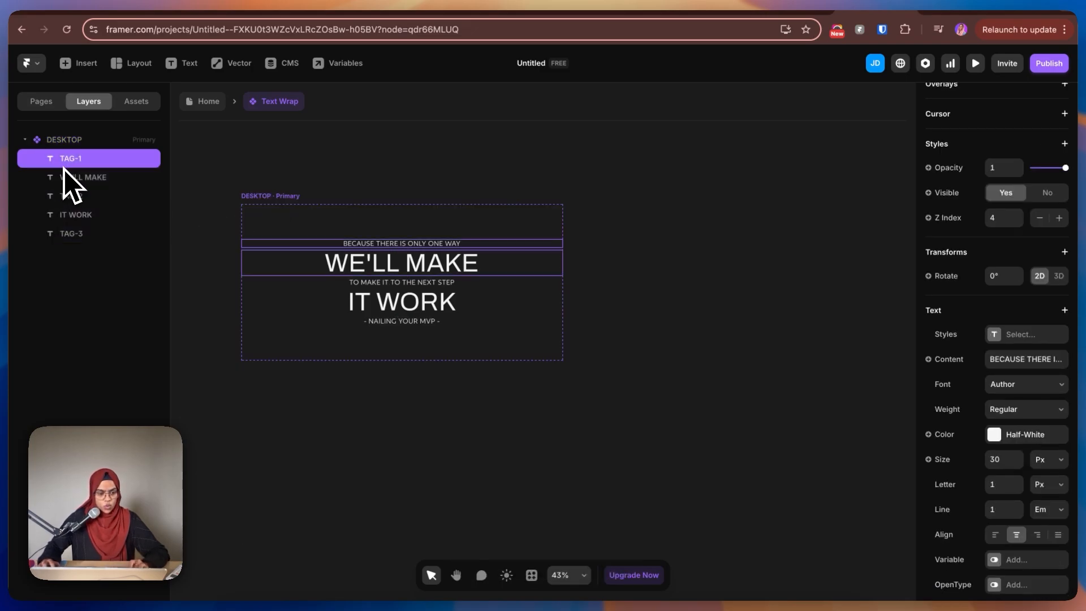
shift+click(80, 197)
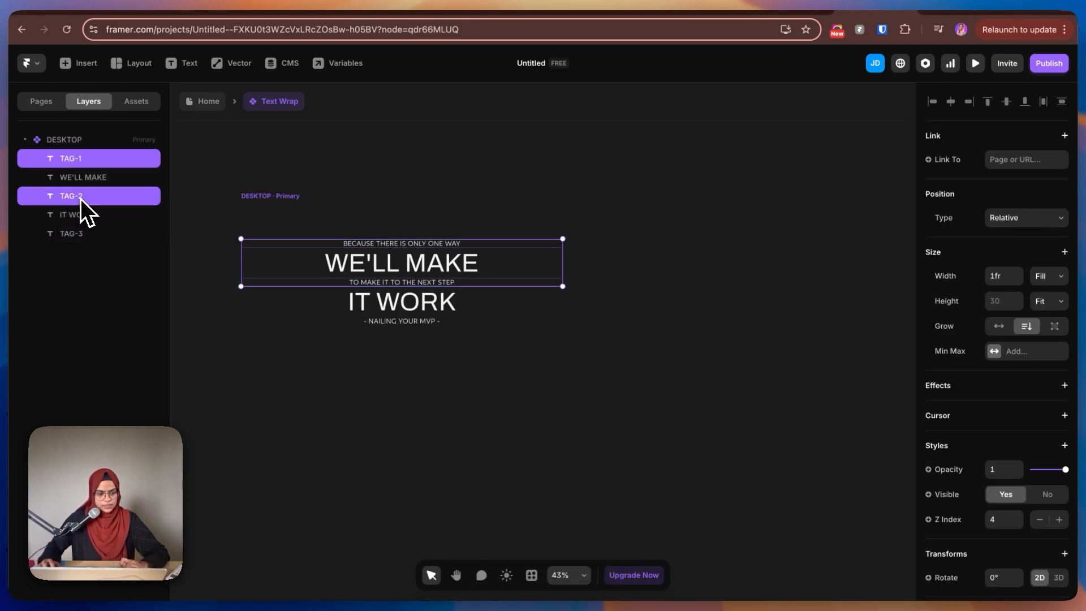
shift+click(87, 235)
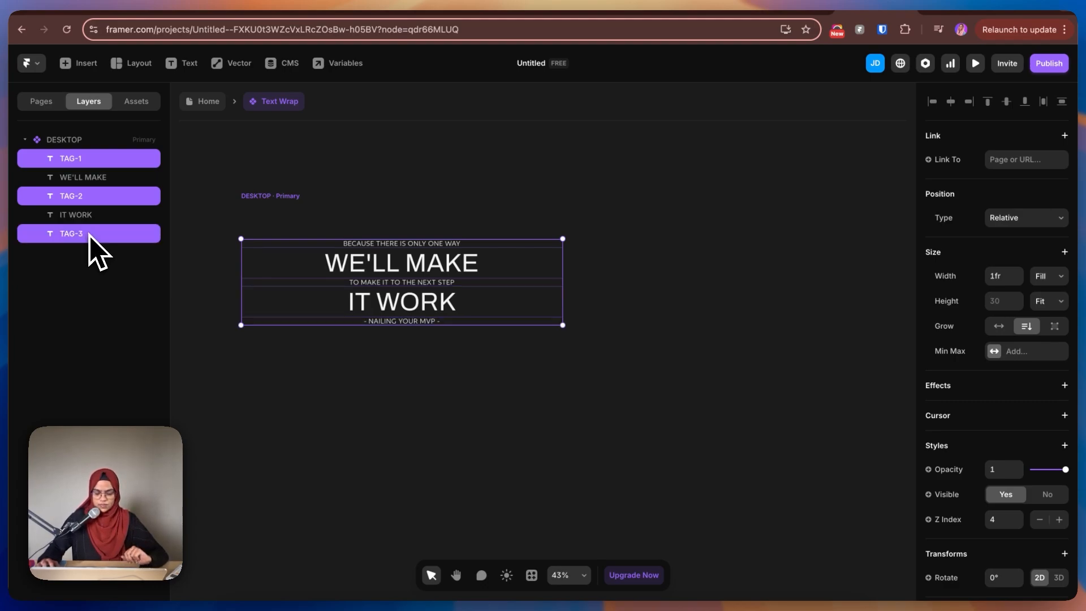
click(1051, 500)
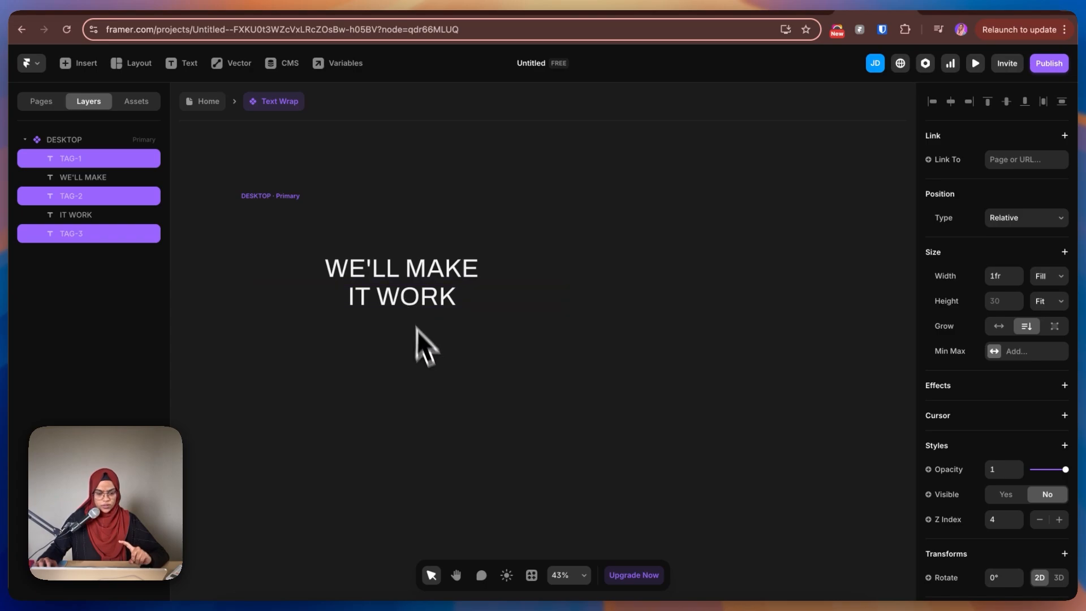
Step: Collapse the DESKTOP variant and rename it "FIRST"
click(31, 142)
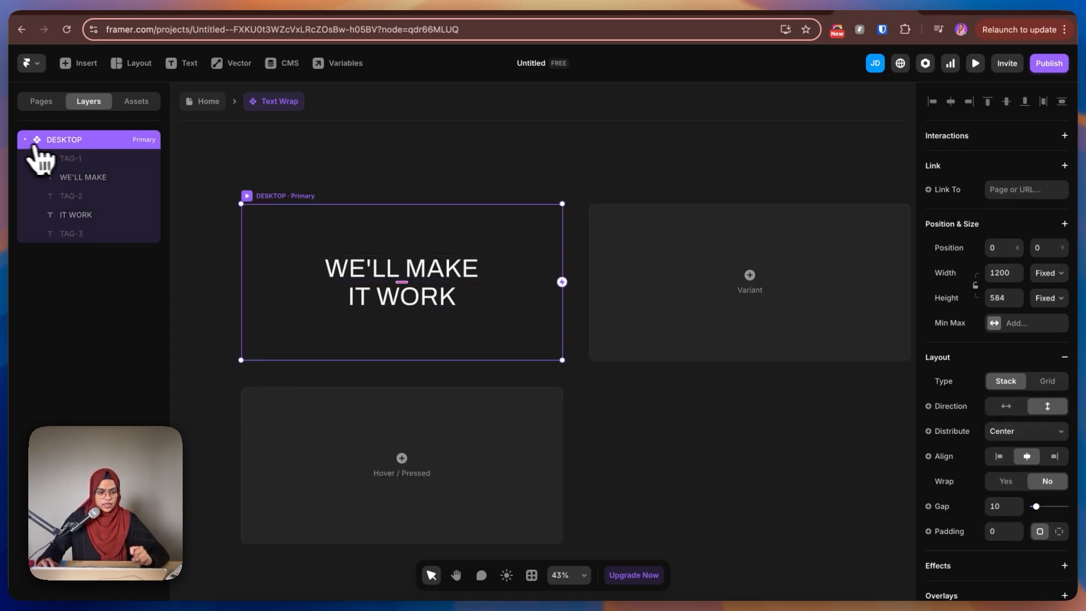
double_click(31, 142)
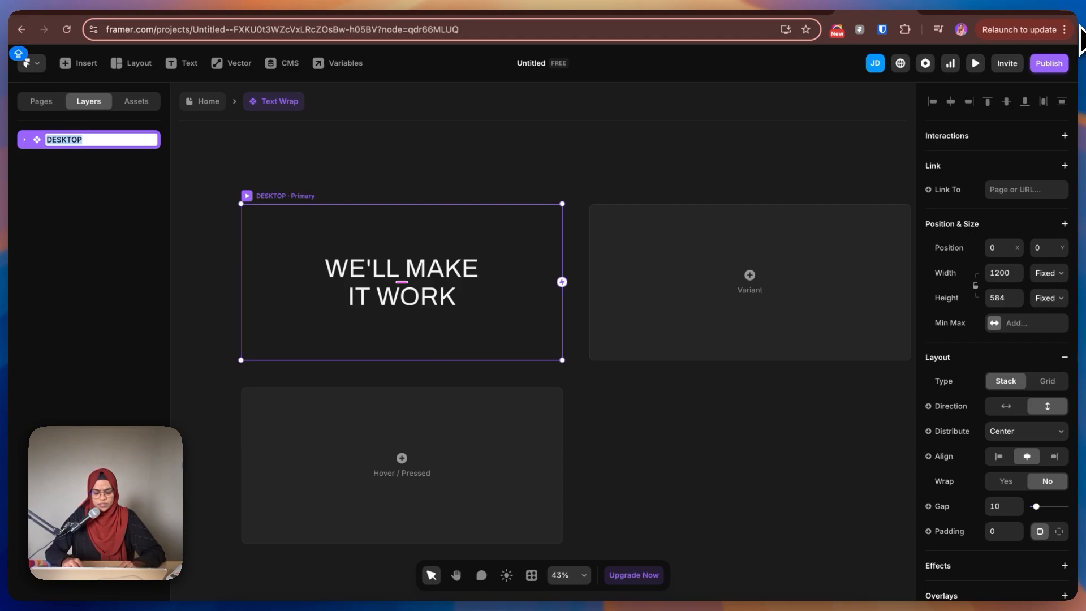
text(FIRST)
key(shift+Return)
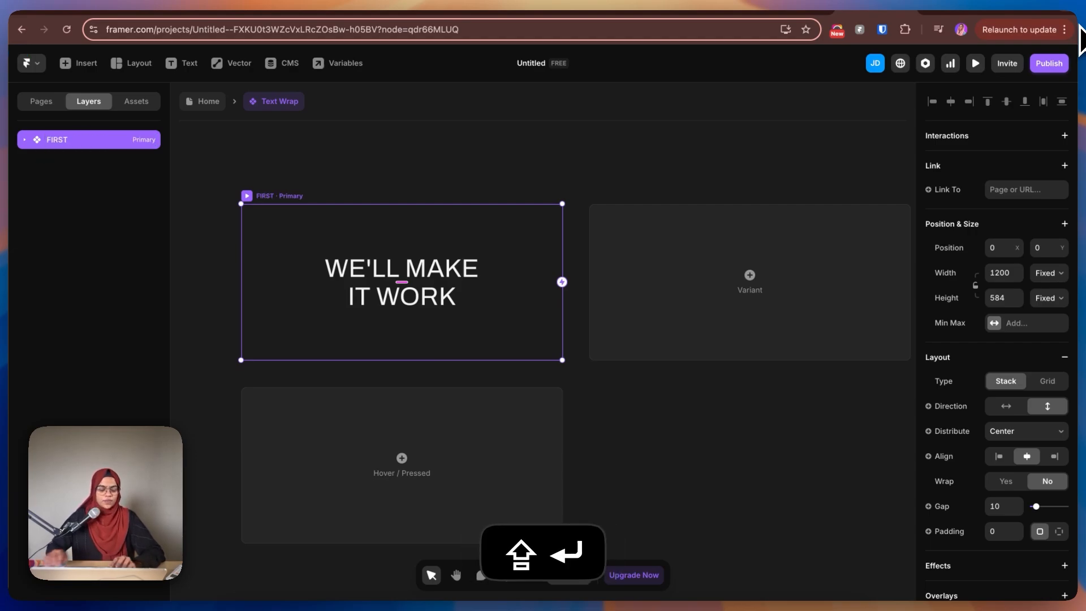
Step: Add another variant based on FIRST and name it "SECOND"
click(538, 164)
click(283, 198)
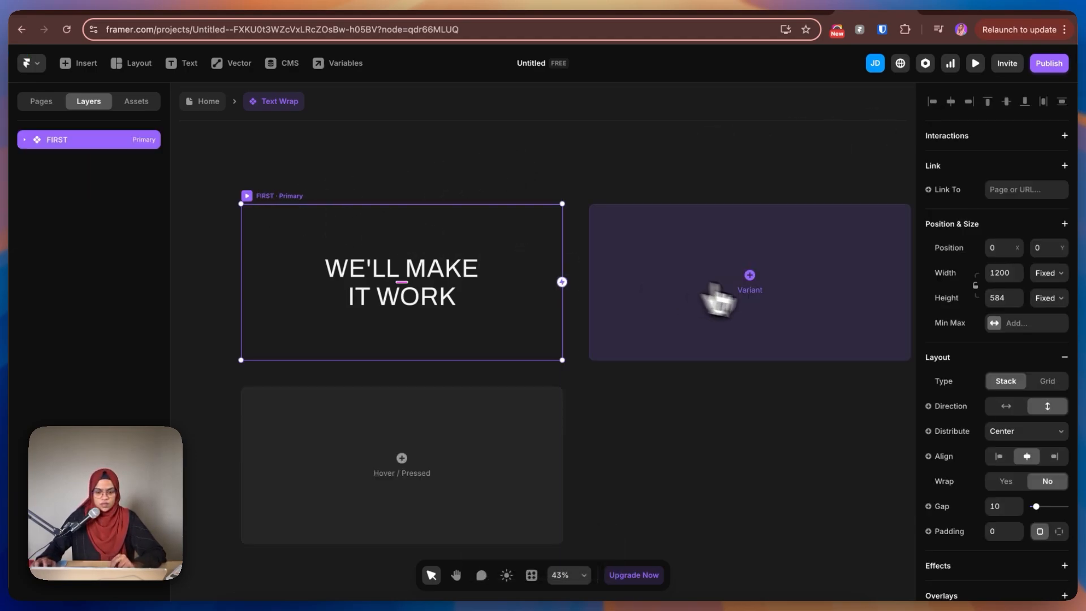
click(730, 294)
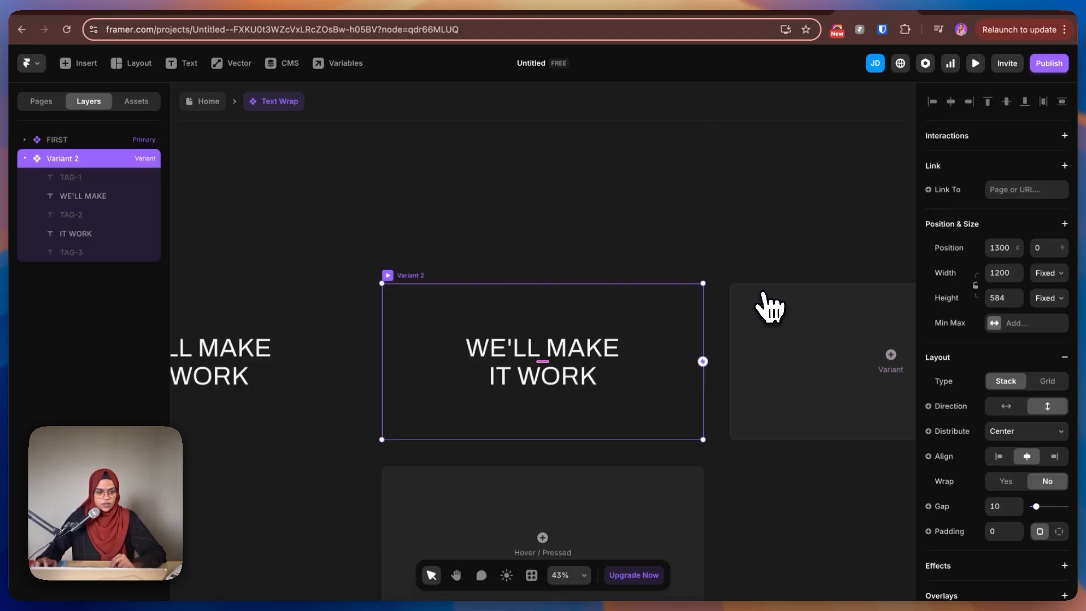
double_click(75, 160)
text(SECOND)
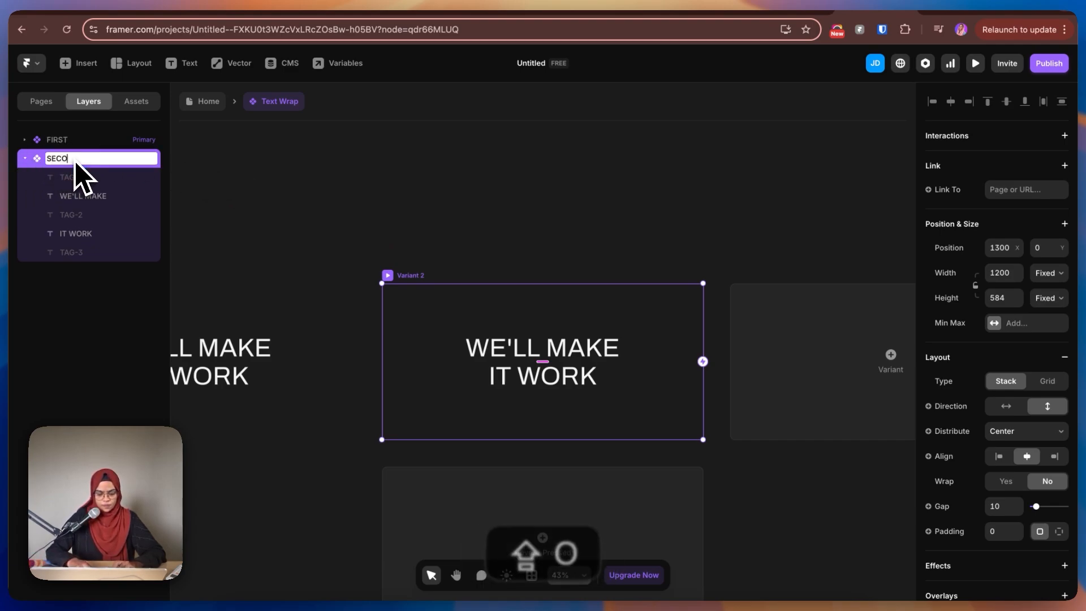
key(shift+Return)
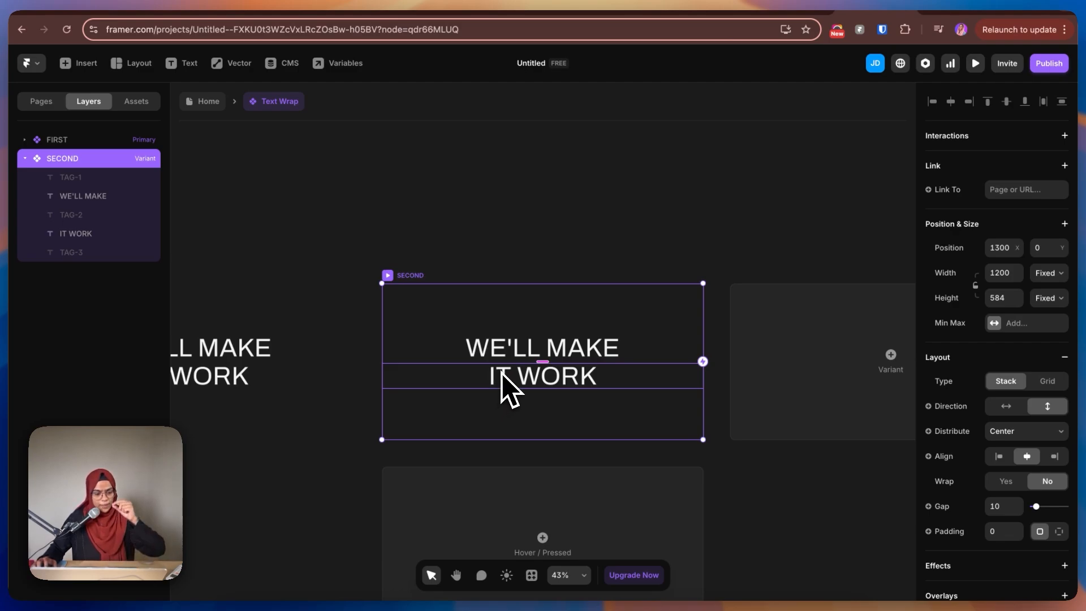
Step: Make TAG-1, TAG-2 and TAG-3 visible in the SECOND variant and set their opacity to 0
click(81, 181)
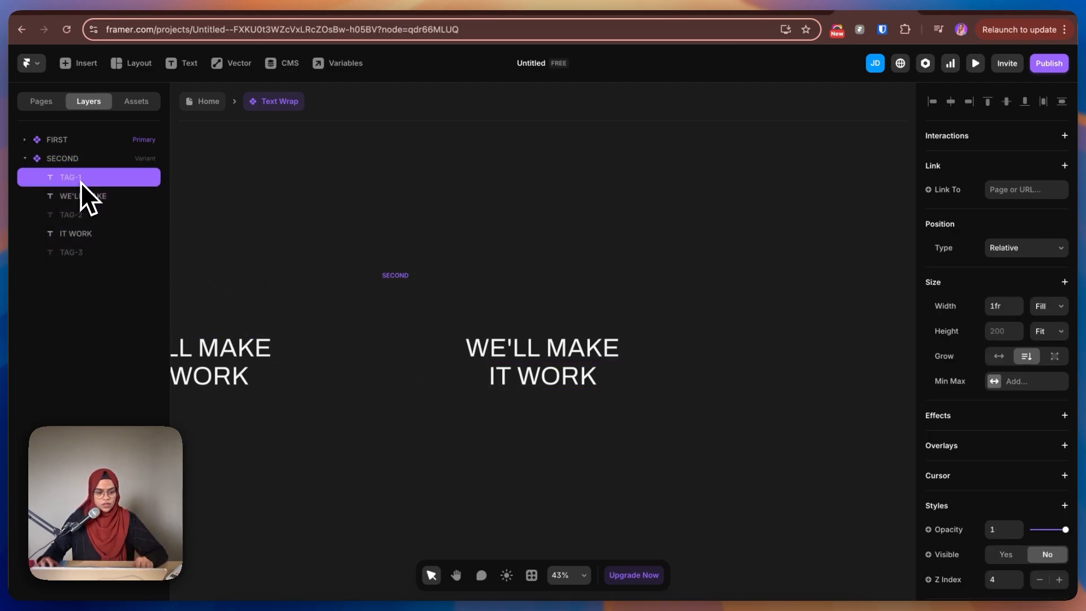
shift+click(80, 218)
shift+click(84, 252)
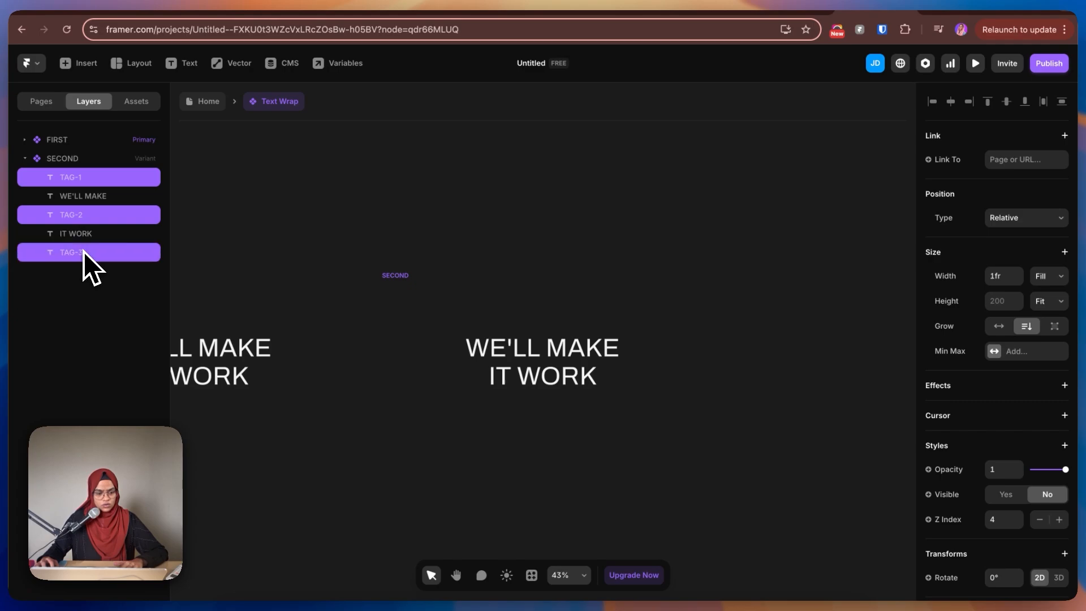
scroll(1009, 539, down, 2)
scroll(1016, 557, down, 4)
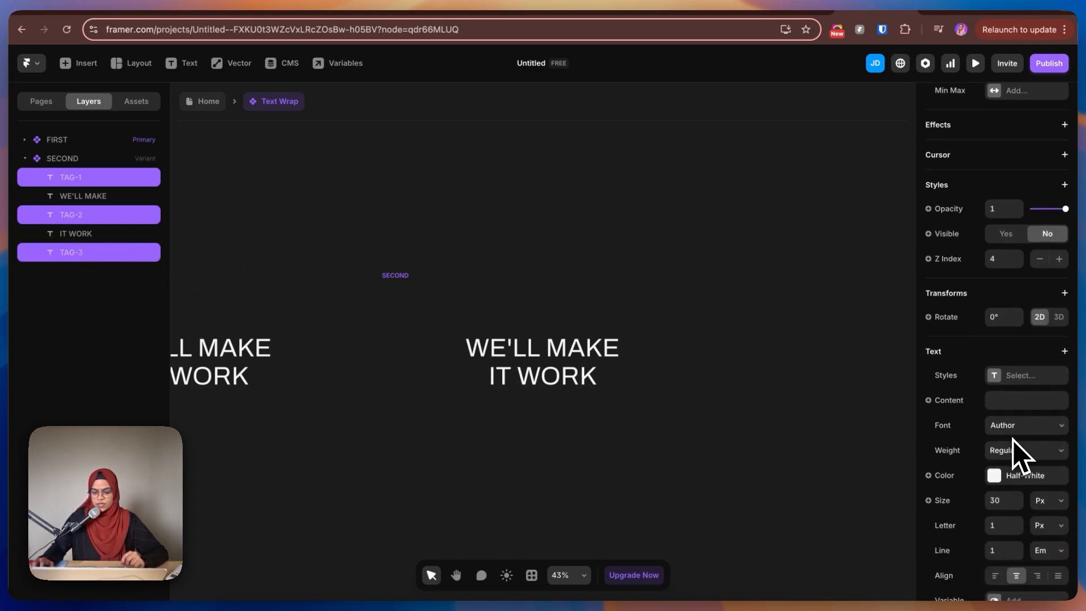
scroll(1017, 452, up, 2)
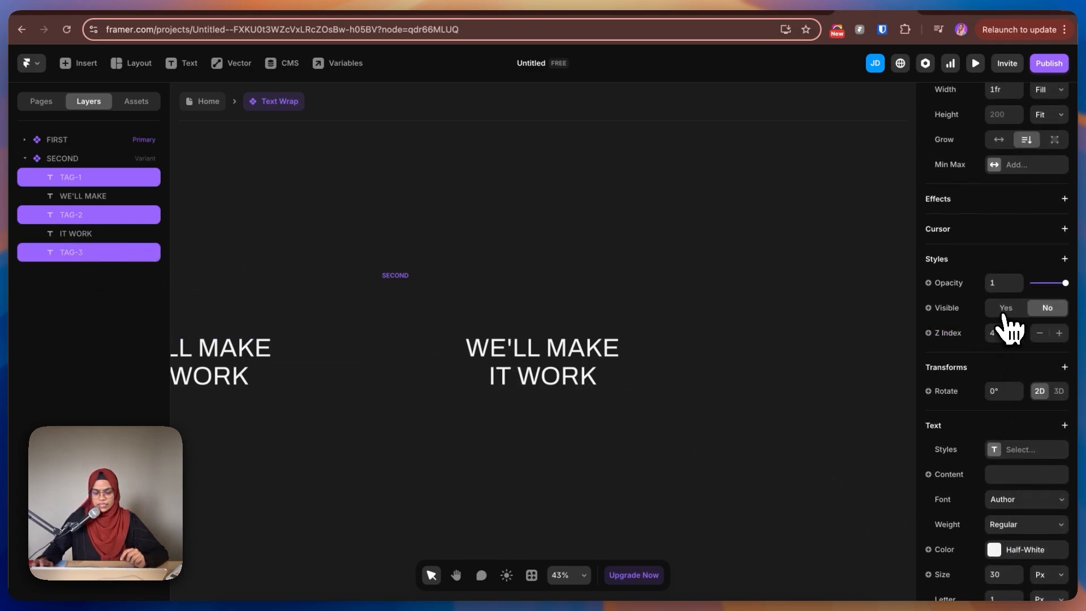
click(1006, 310)
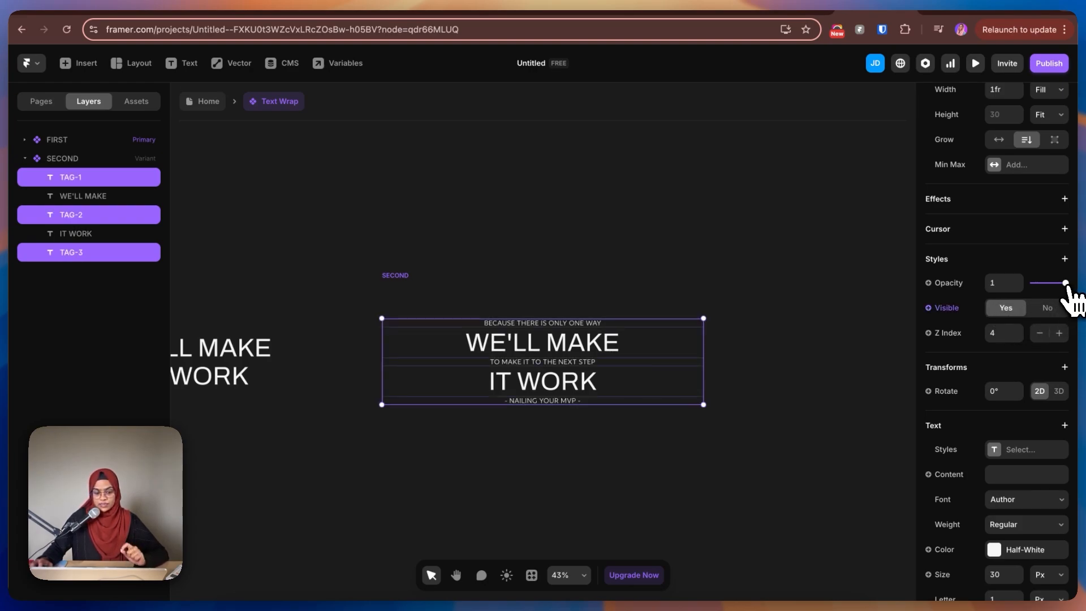
drag(1067, 286, 944, 296)
Step: Compare the spacing between the headline lines in the FIRST and SECOND variants
click(391, 220)
key(space)
drag(390, 236, 674, 245)
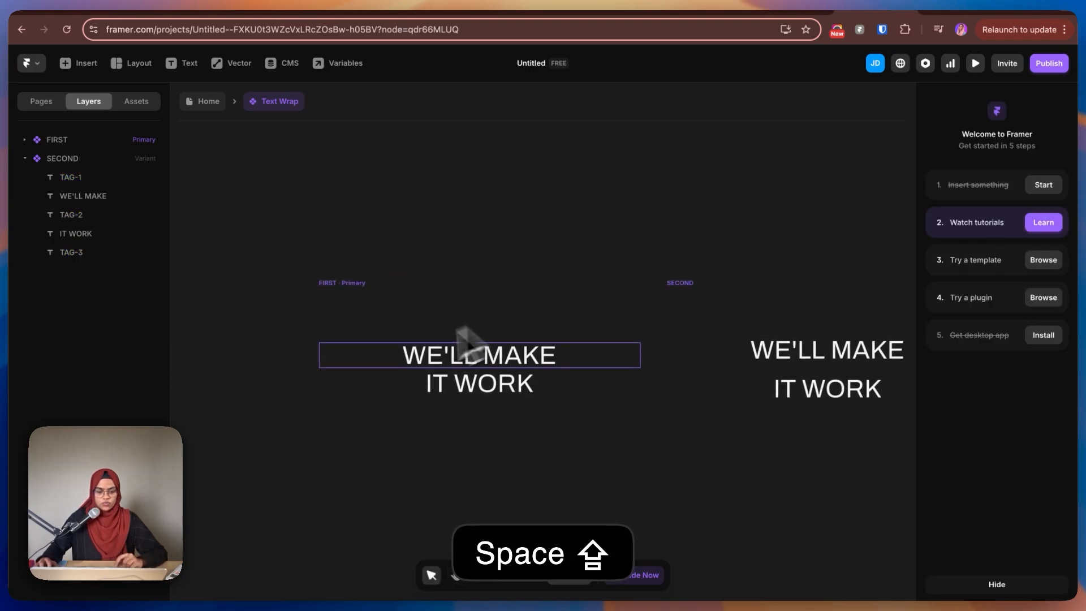
key(space)
drag(637, 220, 461, 213)
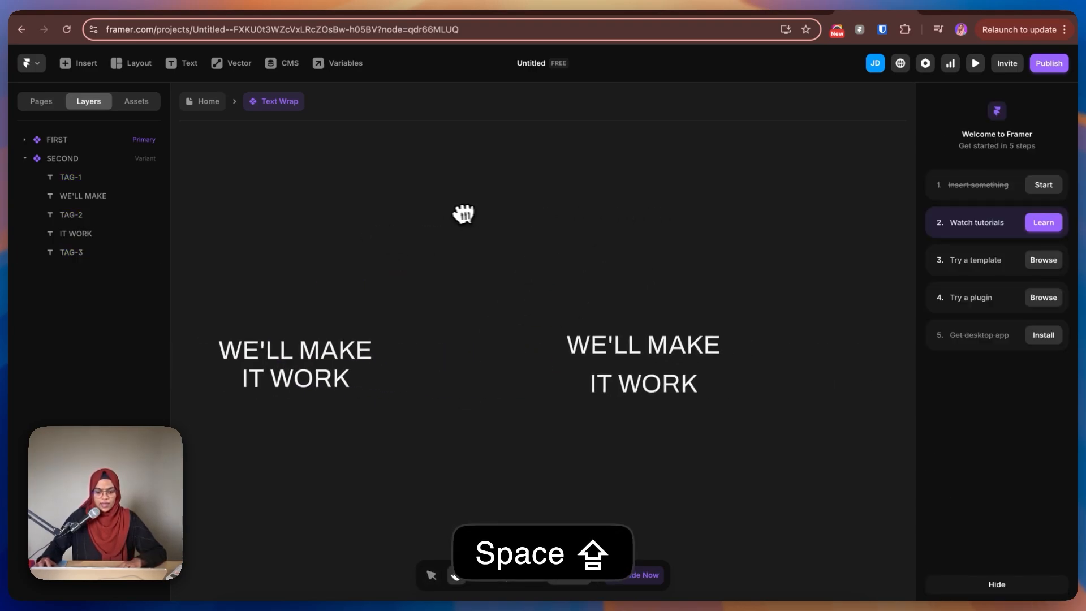
click(524, 294)
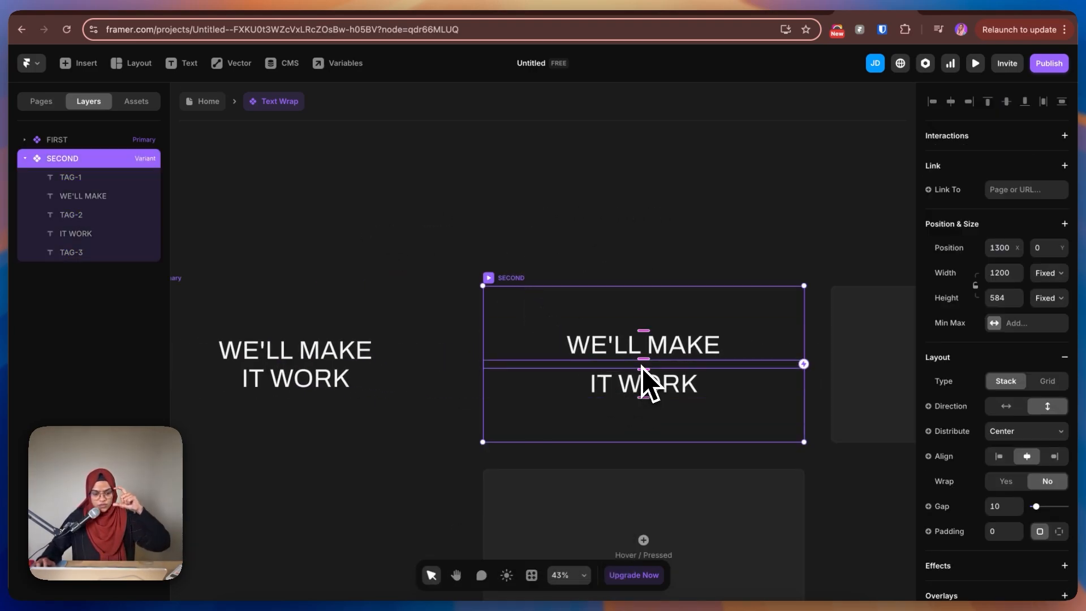
click(589, 274)
key(space)
drag(611, 247, 431, 246)
Step: Collapse SECOND, add another variant based on it and name it "THIRD"
click(353, 260)
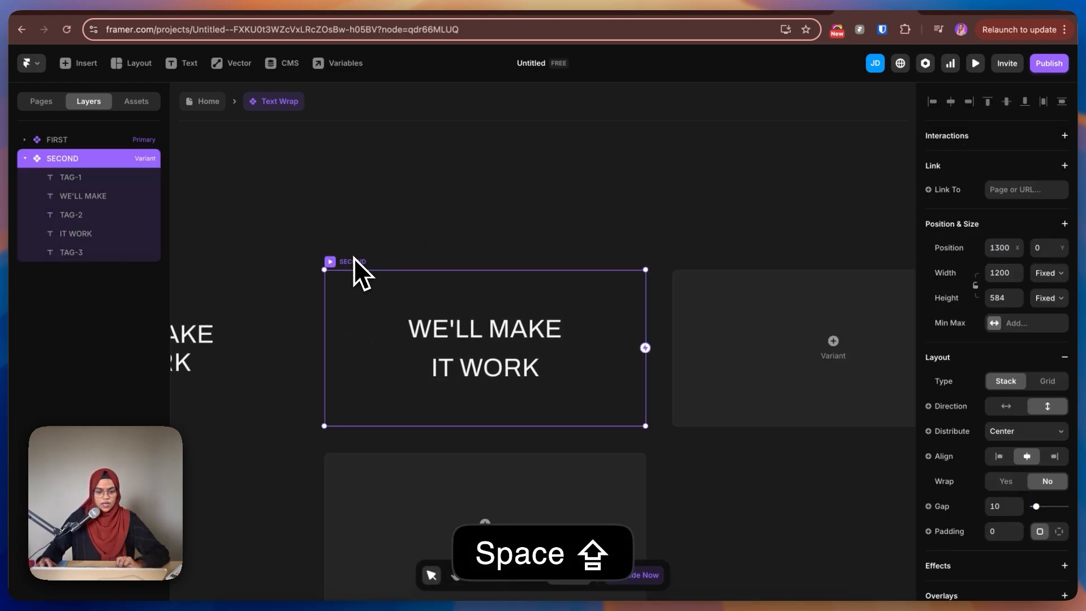
click(26, 160)
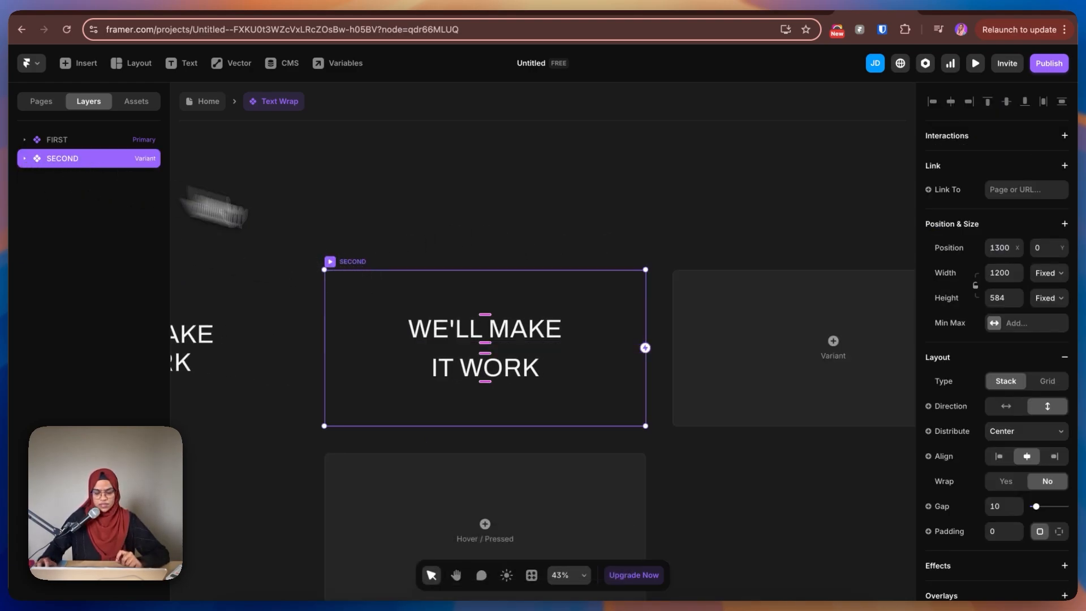
click(756, 389)
double_click(85, 177)
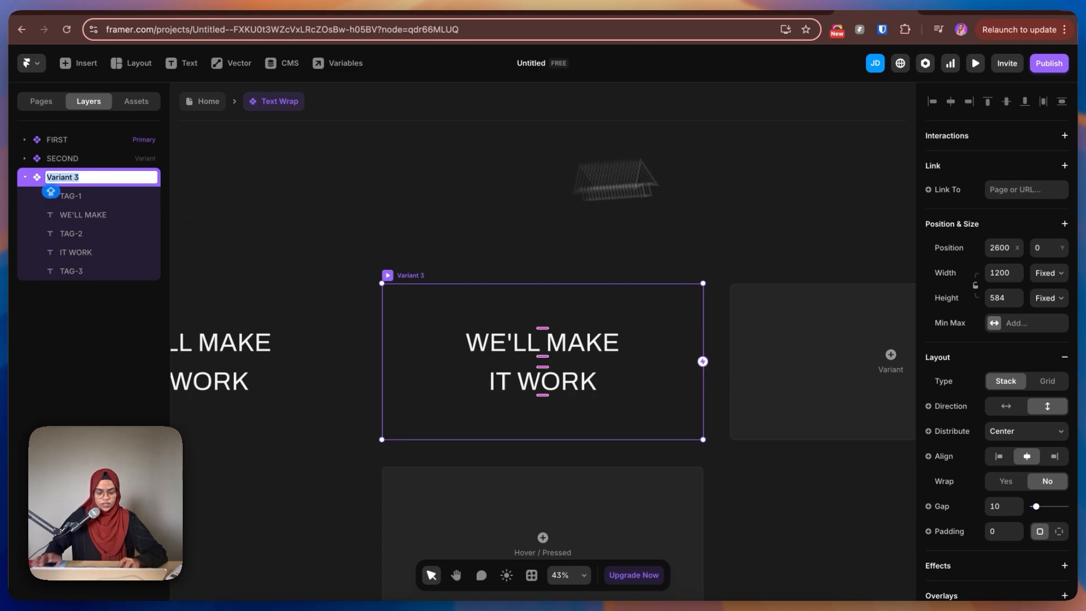
text(THIRD)
key(Return)
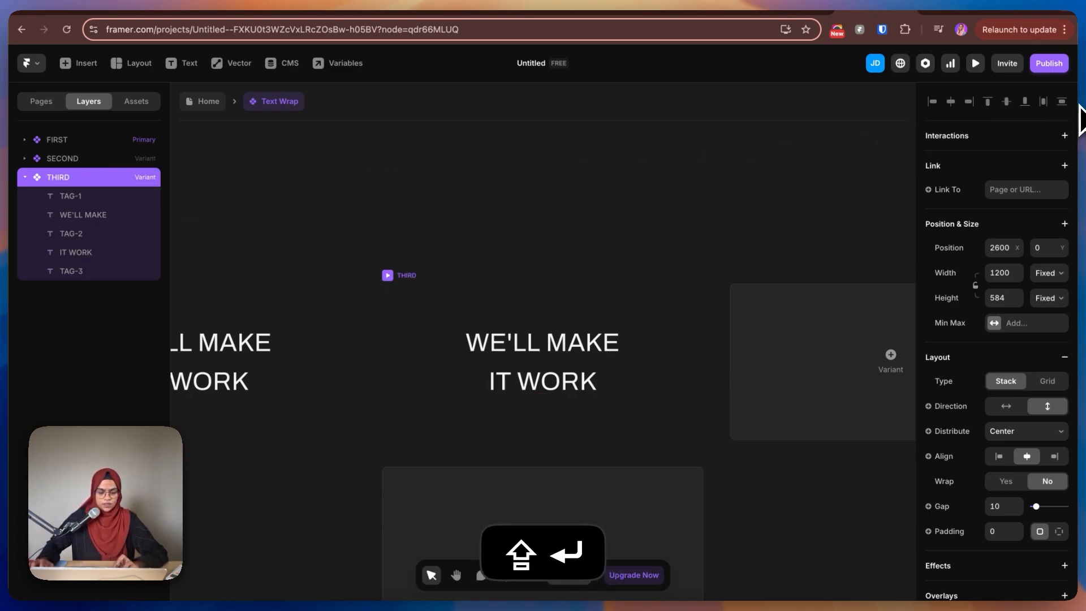
Step: Set the opacity of TAG-1, TAG-2 and TAG-3 in the THIRD variant to 0.6
click(59, 200)
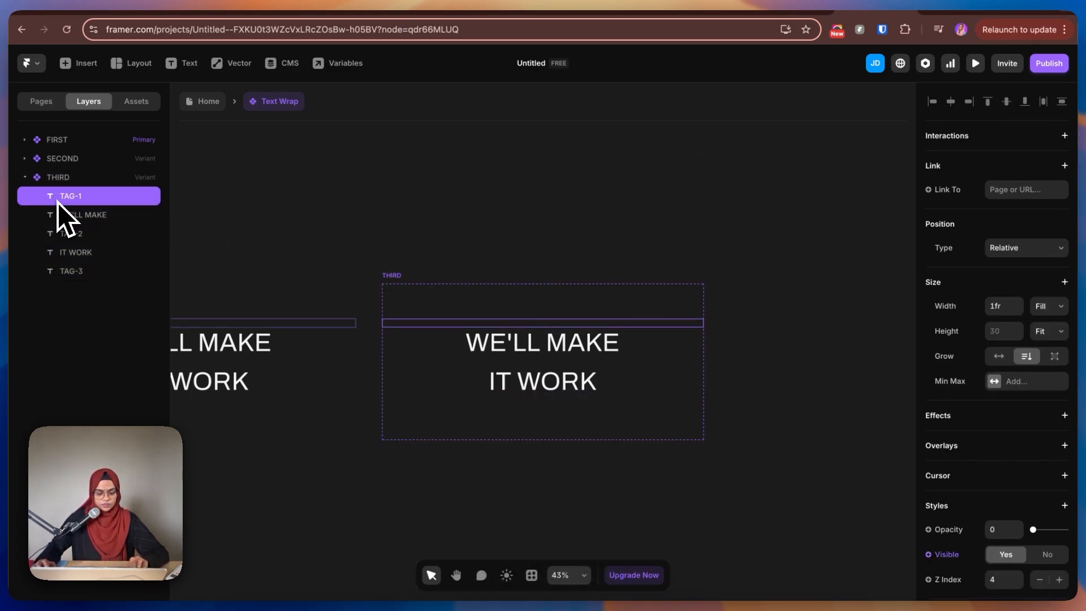
shift+click(71, 235)
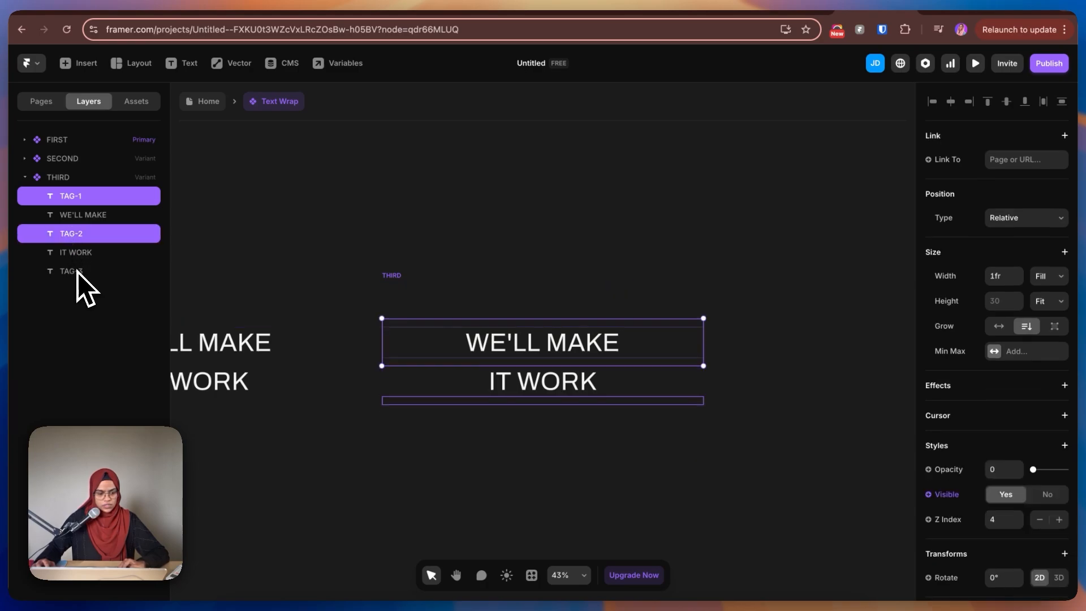
shift+click(79, 274)
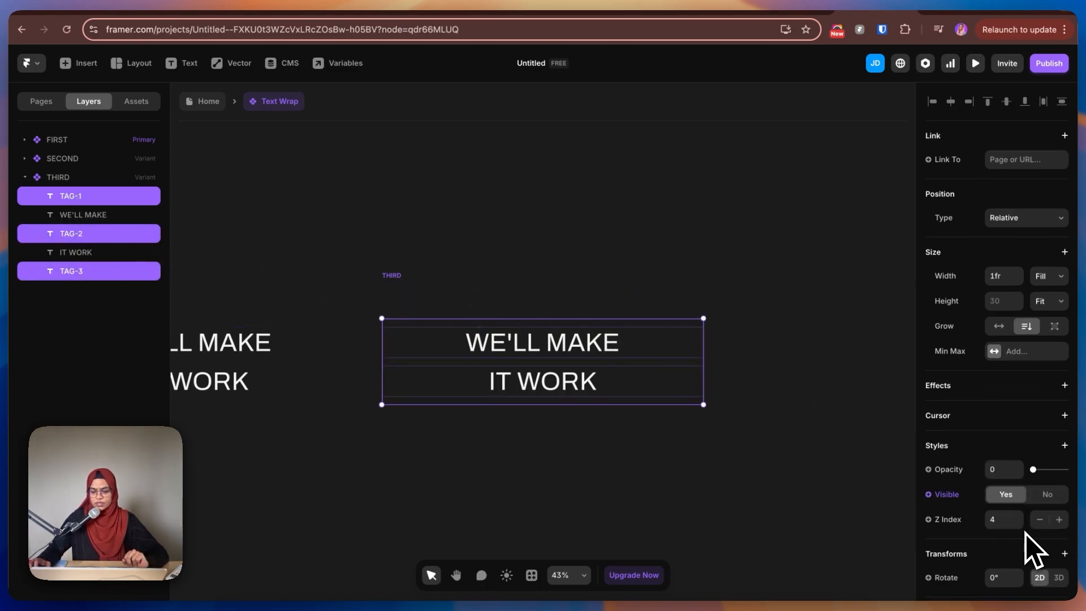
click(1019, 466)
click(1018, 466)
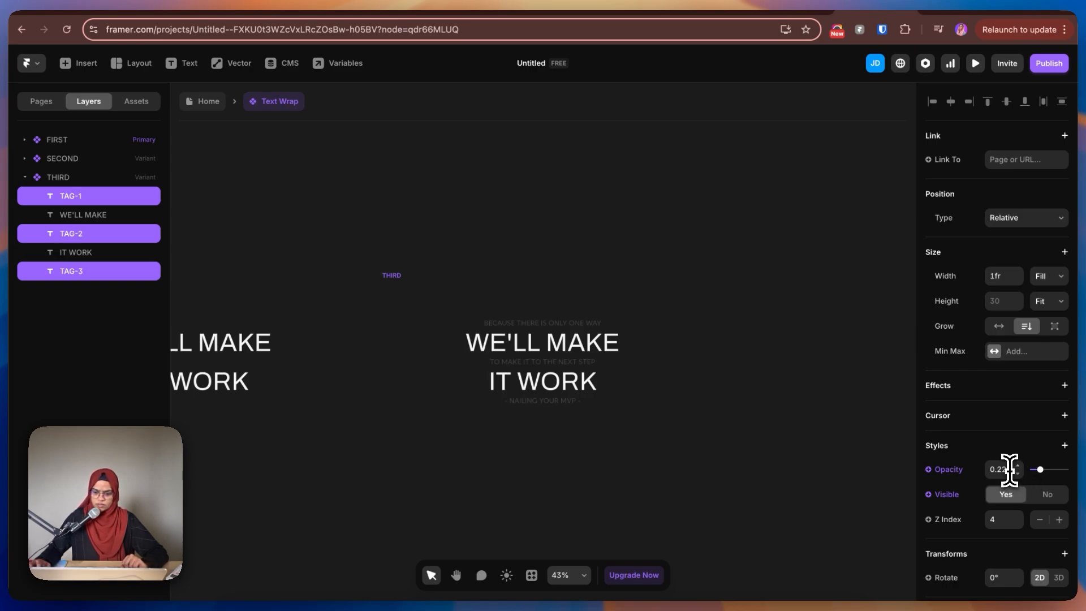
double_click(1005, 469)
text(6)
key(Return)
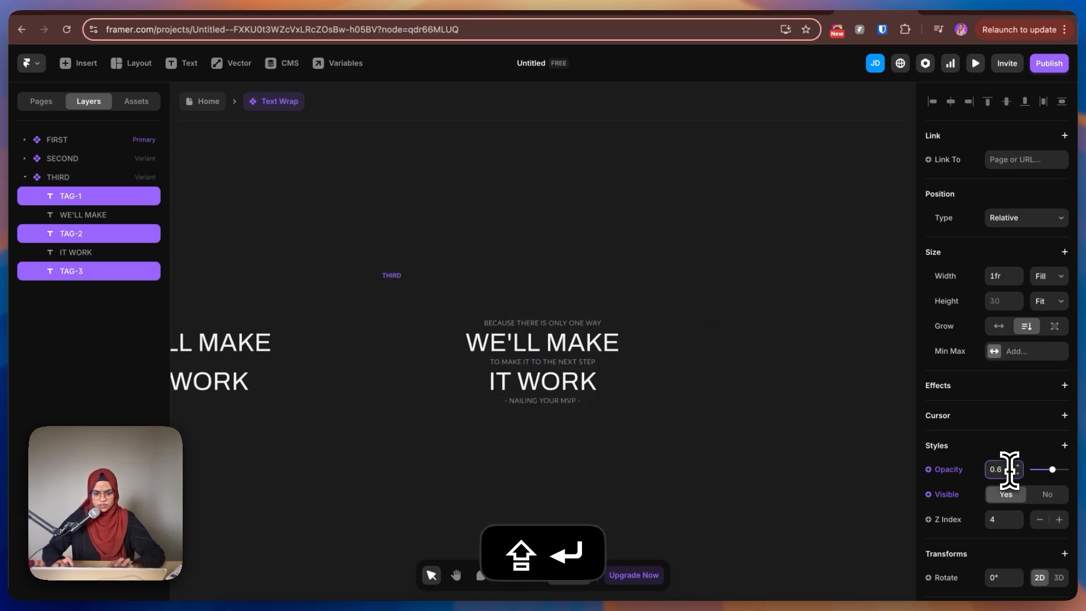
Step: Try an opacity of 0.3 on THIRD's three tag layers and restore it to 0.6
key(BackSpace)
key(BackSpace)
text(.3)
key(Return)
key(BackSpace)
text(6)
key(Return)
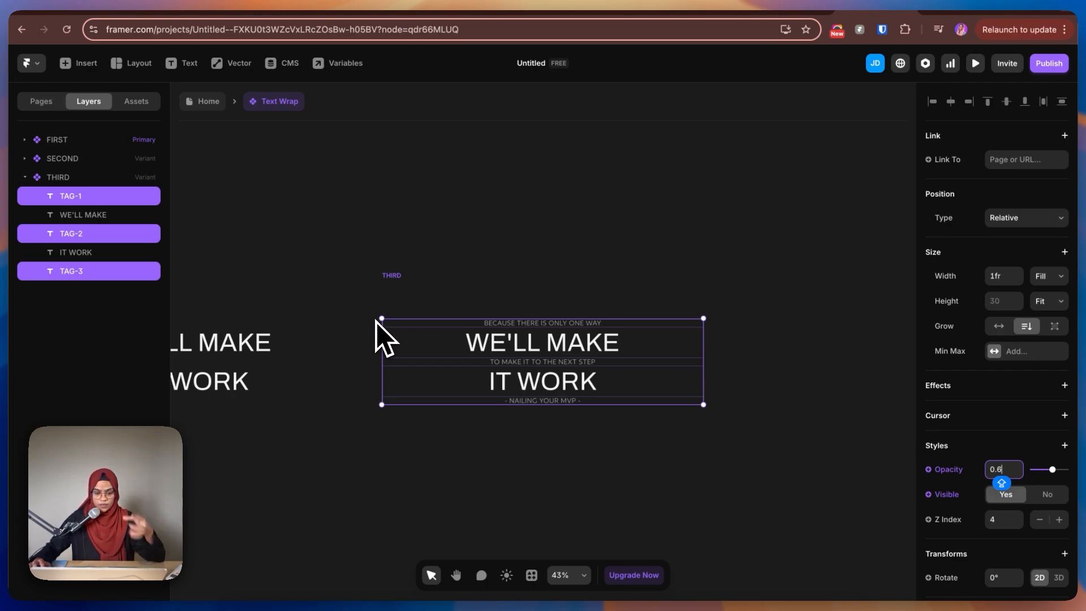
Step: Add a Blur filter of 5 to the three selected tag layers in the THIRD variant
click(979, 453)
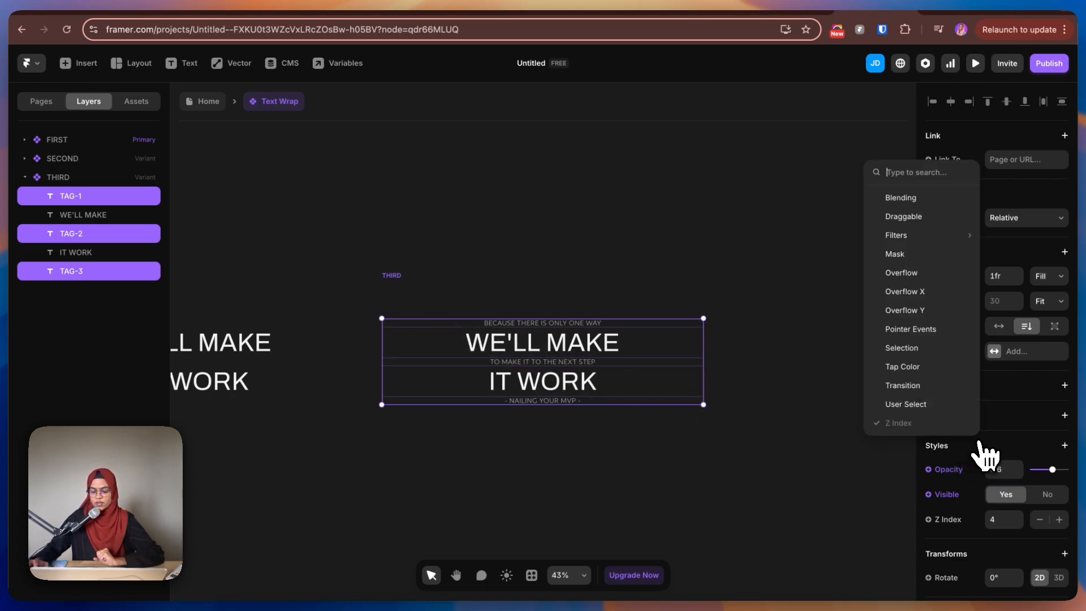
mouse_move(922, 236)
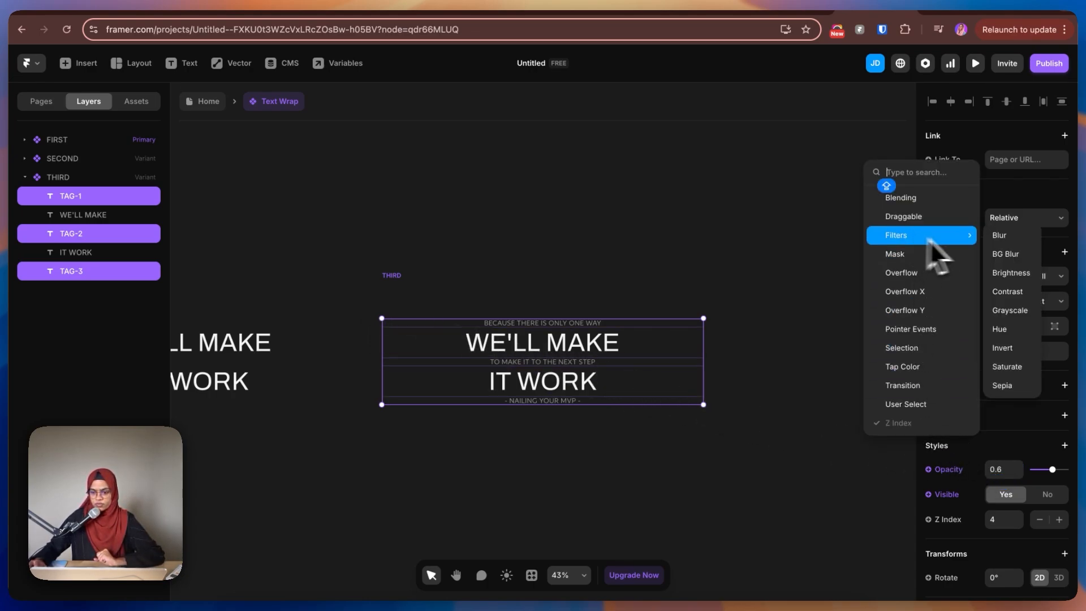
click(997, 237)
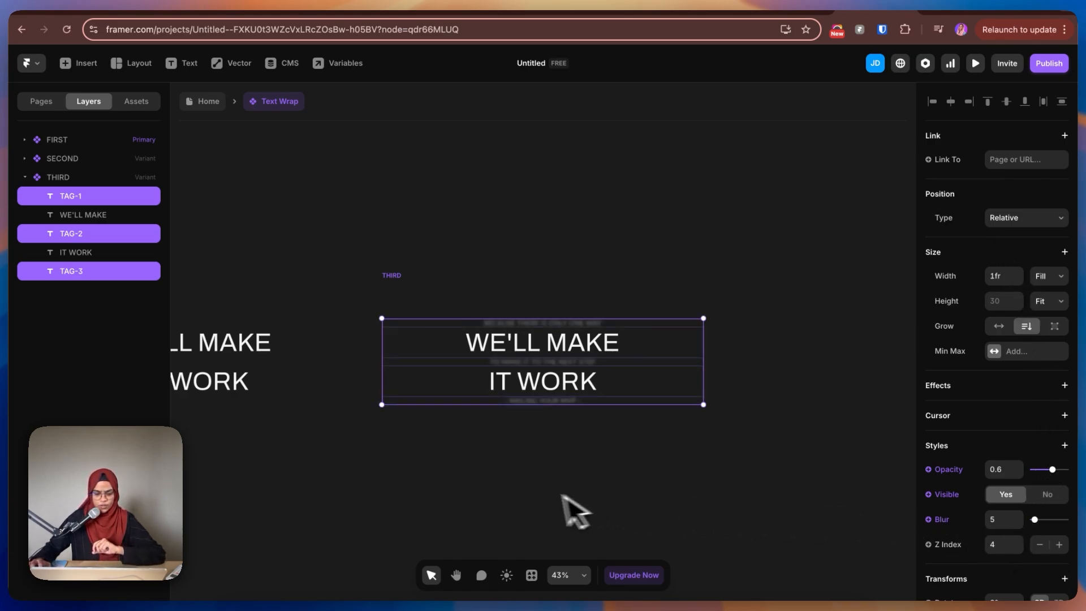
Step: Review the progression of the headline across the FIRST, SECOND and THIRD variants on the canvas
click(502, 479)
key(space)
drag(368, 473, 585, 465)
scroll(501, 473, down, 3)
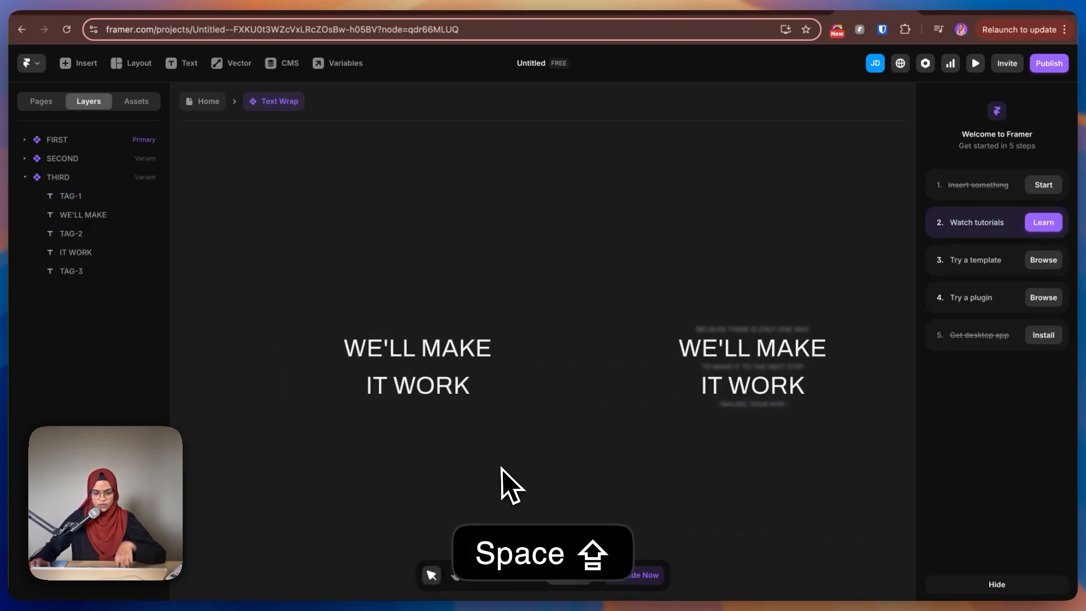
key(space)
drag(498, 475, 615, 444)
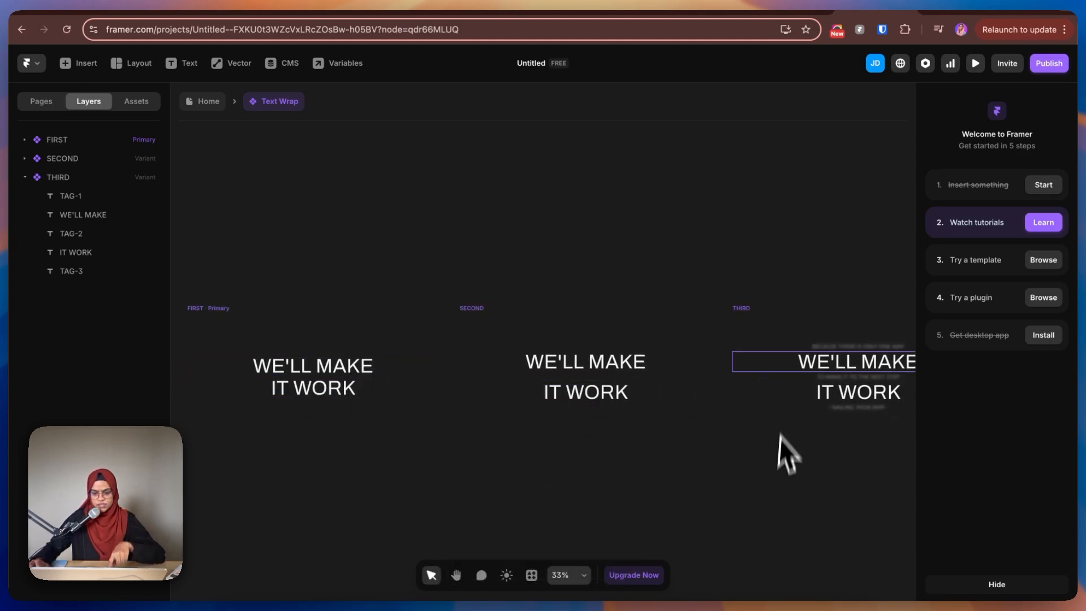
key(space)
drag(781, 485, 568, 451)
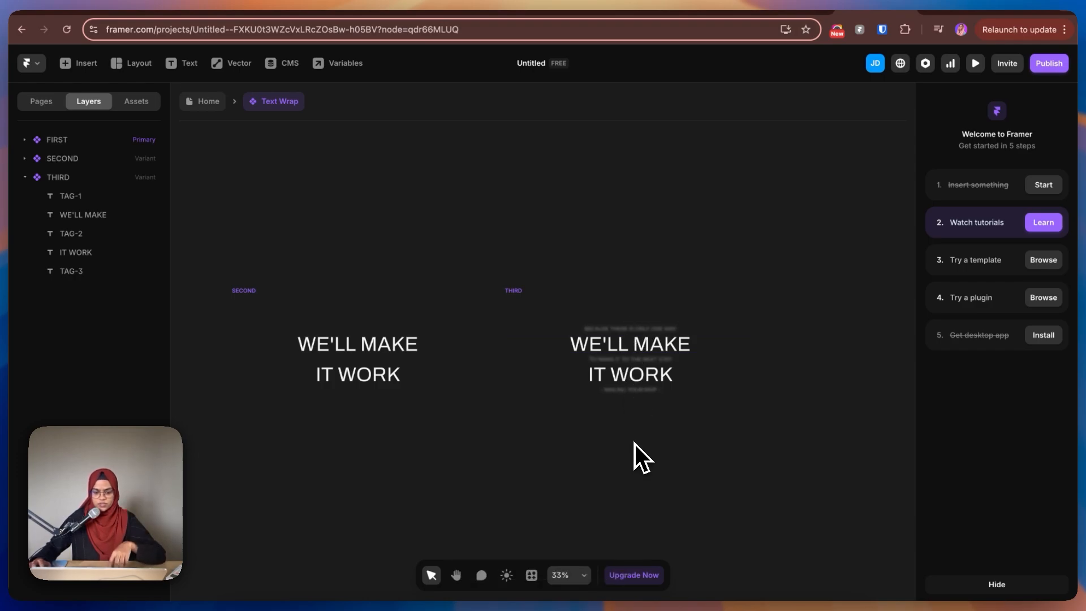
Step: Add a variant based on THIRD to the Text Wrap component and rename it FOURTH
click(514, 291)
click(837, 396)
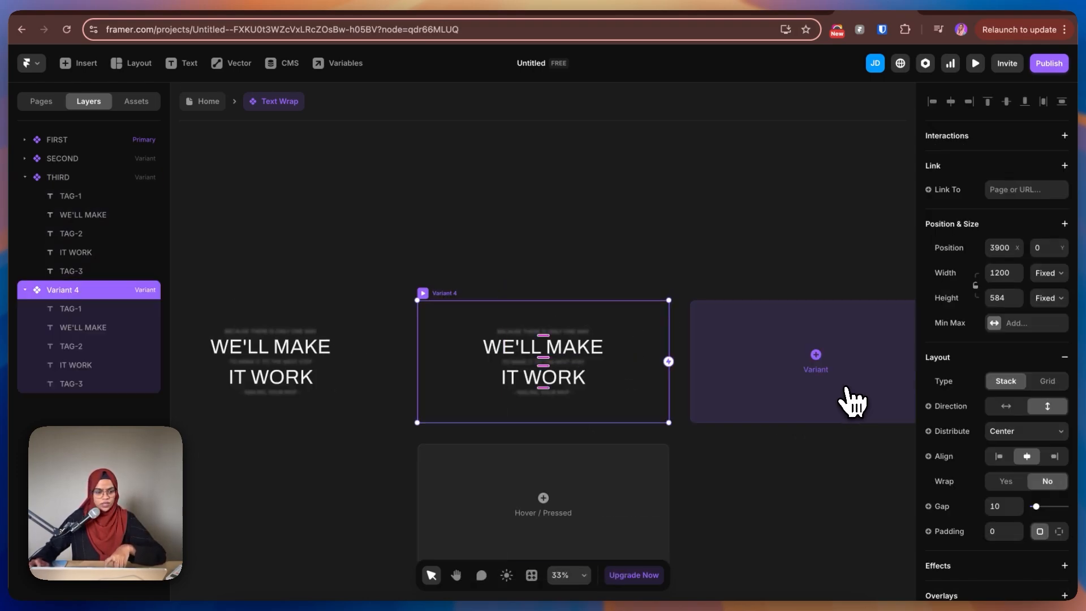
double_click(80, 205)
text(FOURTH)
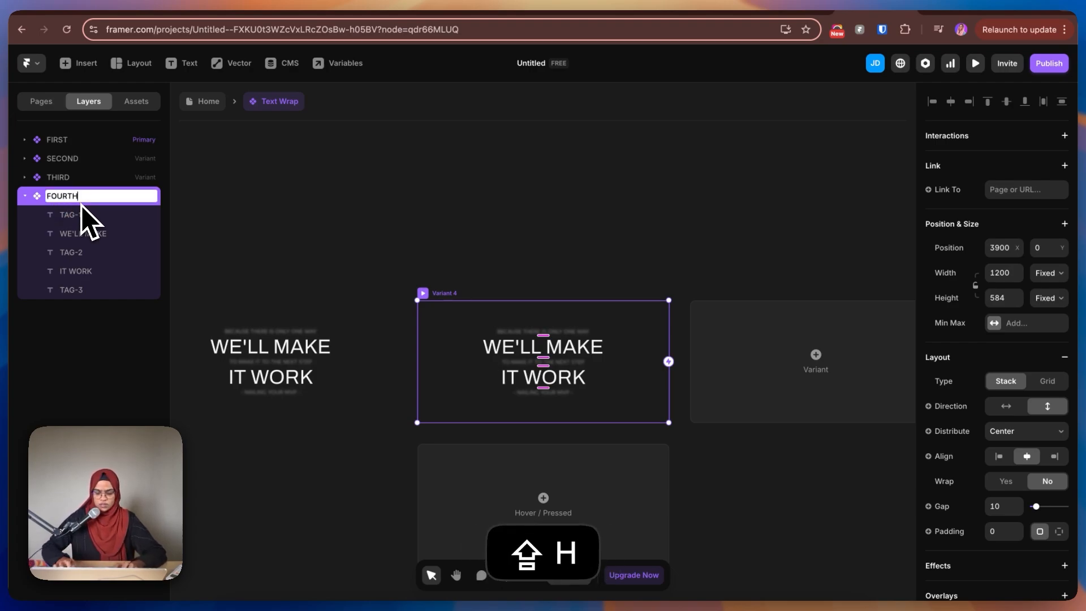
key(shift+Return)
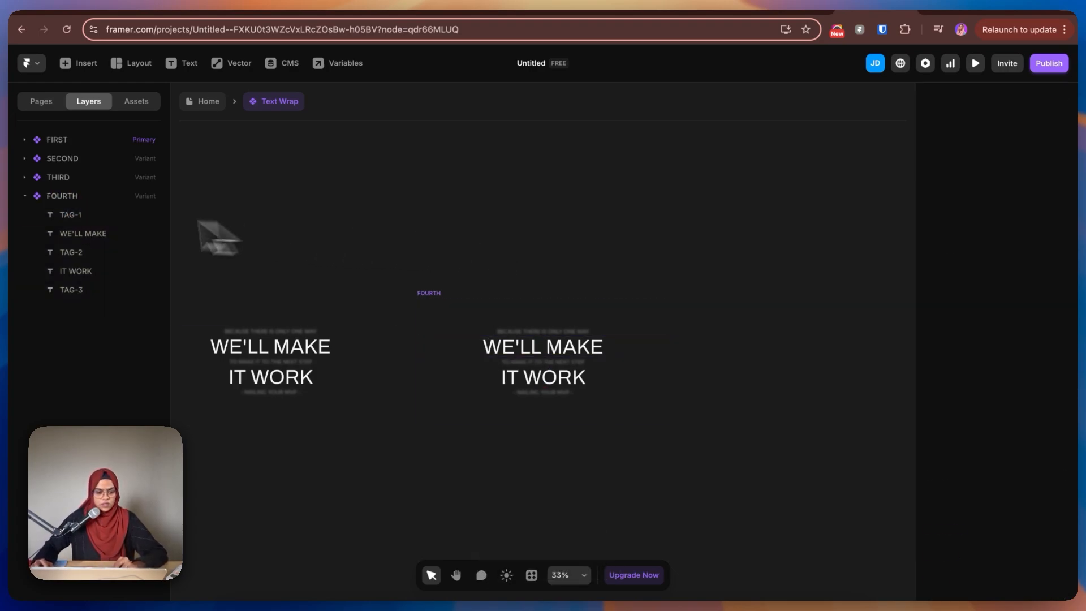
Step: Set the opacity of FOURTH's TAG-1, TAG-2 and TAG-3 layers to 1 and their blur to 0
click(71, 214)
shift+click(71, 253)
shift+click(85, 290)
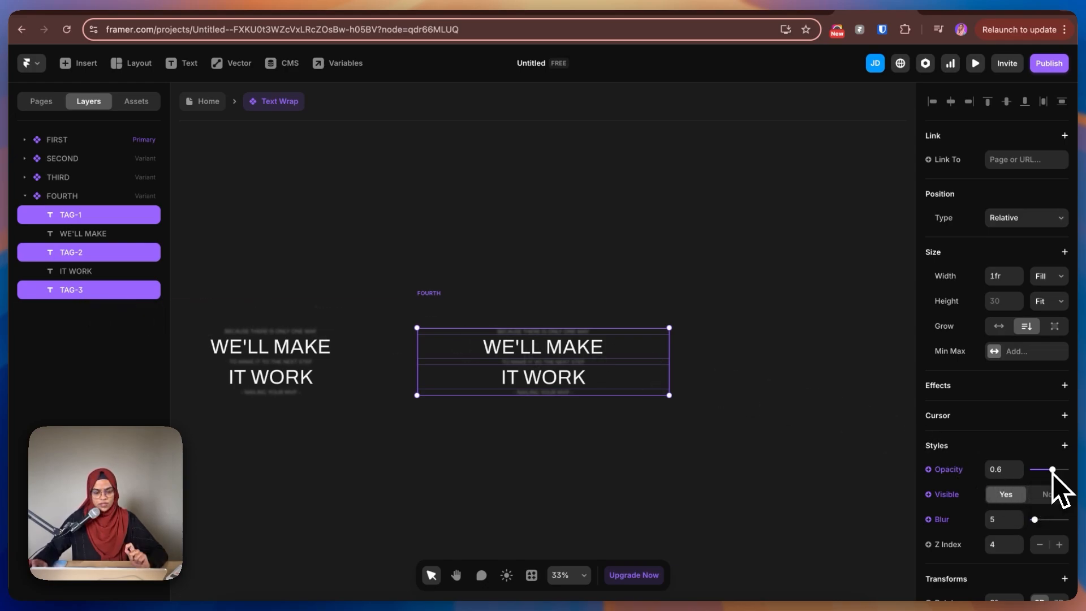
text(1)
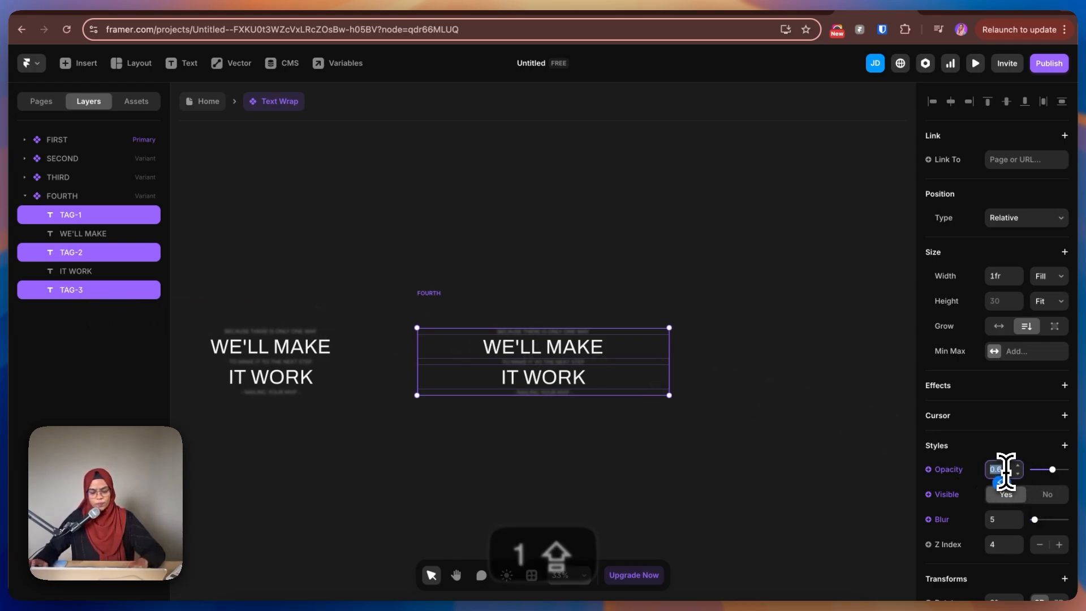
key(shift+Return)
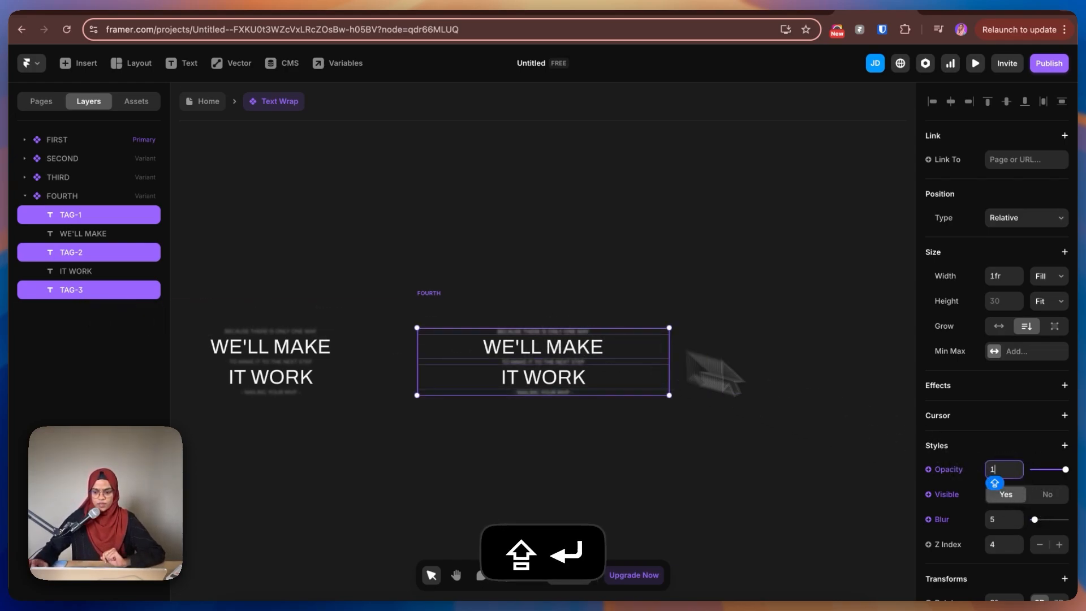
click(1006, 521)
text(0)
key(Return)
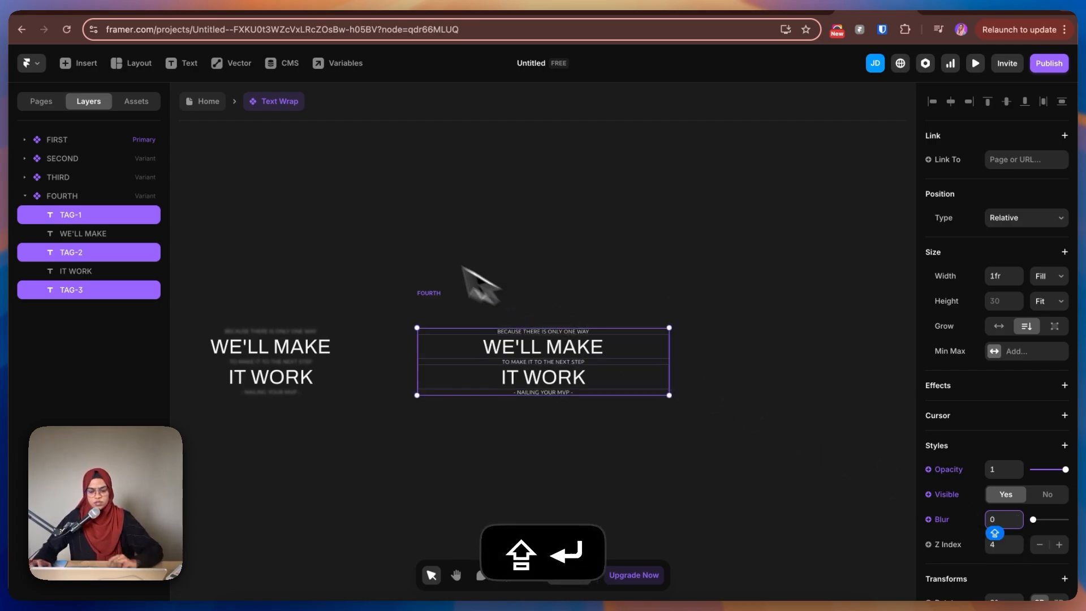
click(394, 240)
Step: Add a transition interaction to the FIRST variant that switches to SECOND on Appear
key(space)
drag(372, 247, 701, 245)
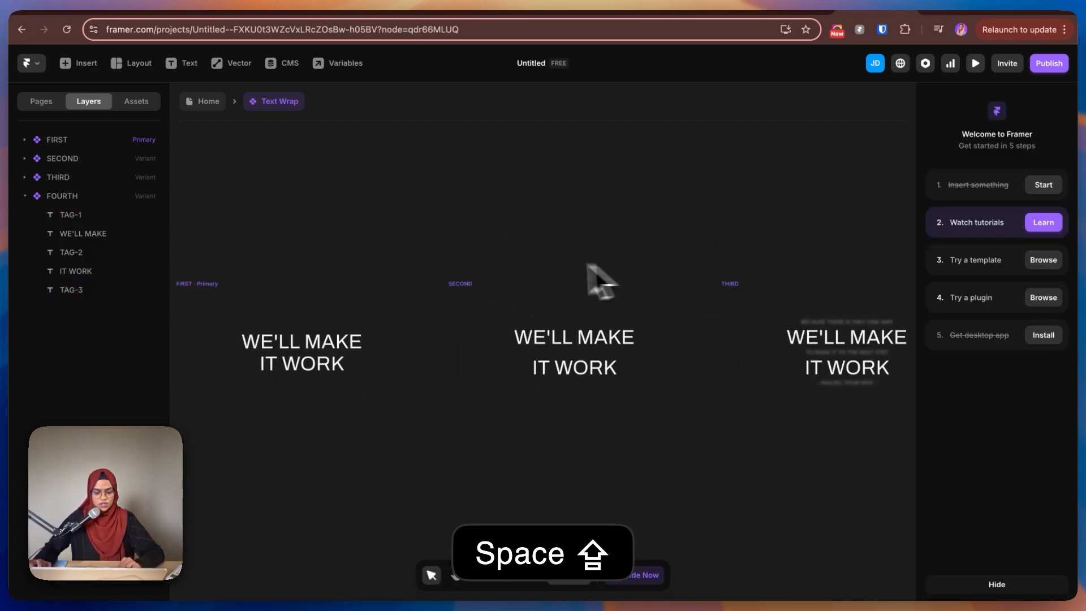
scroll(475, 271, down, 3)
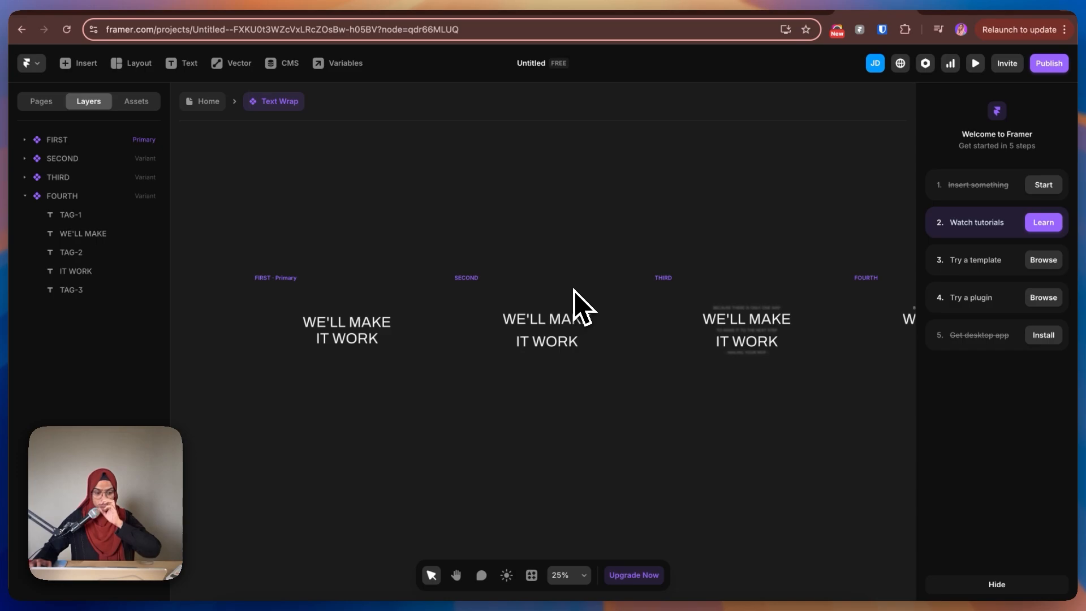
click(305, 277)
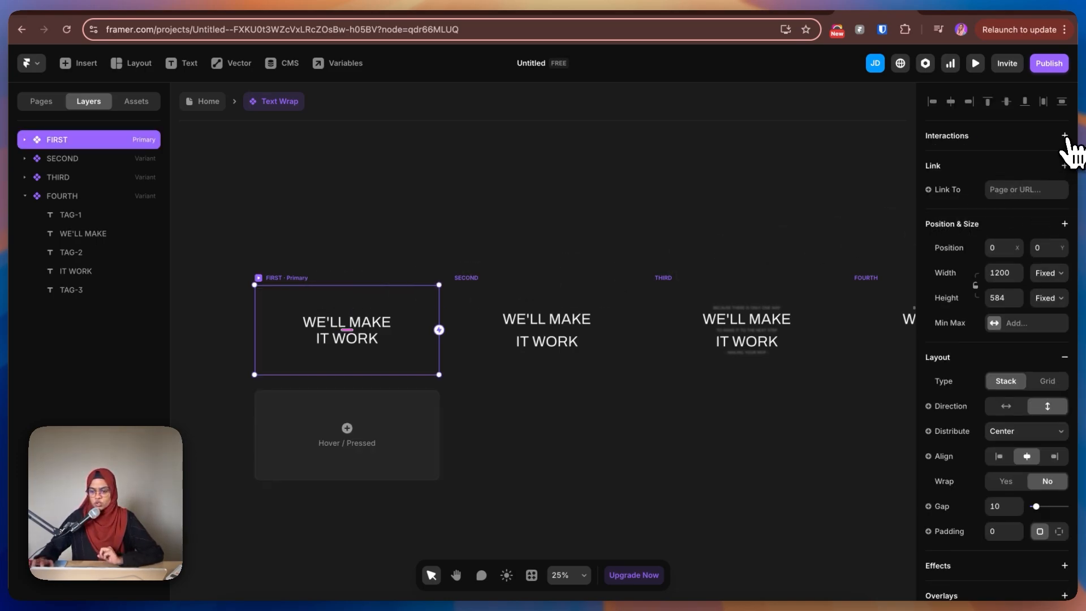
click(1065, 136)
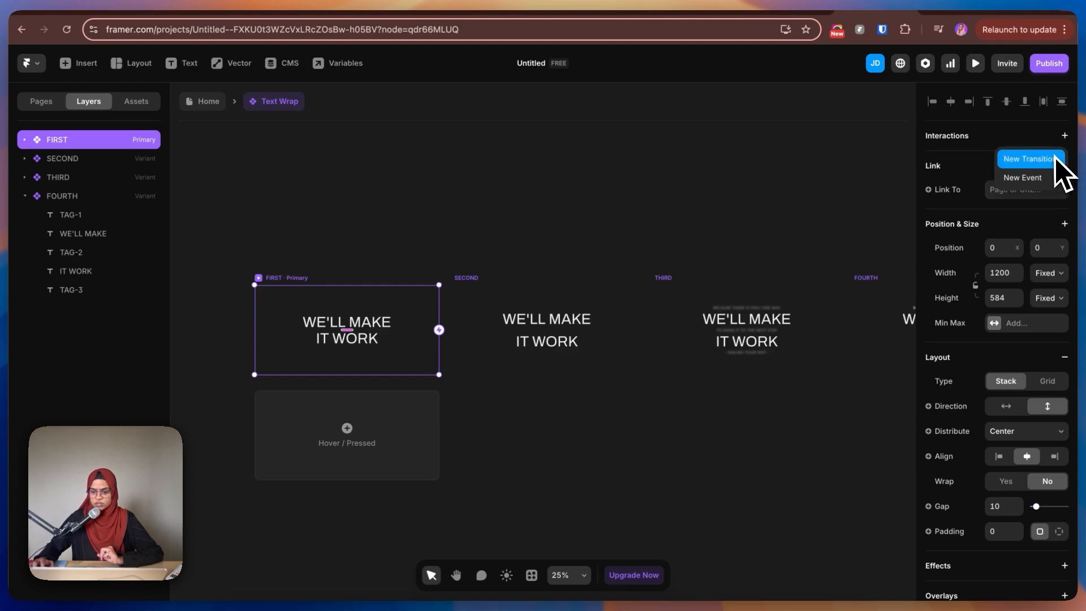
click(1055, 160)
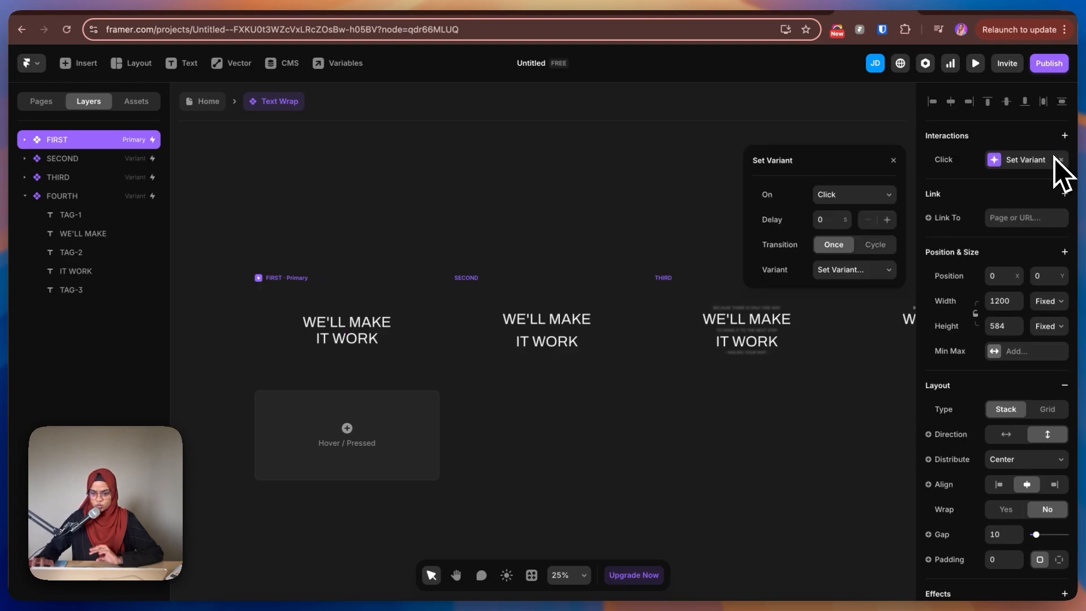
click(837, 195)
click(844, 235)
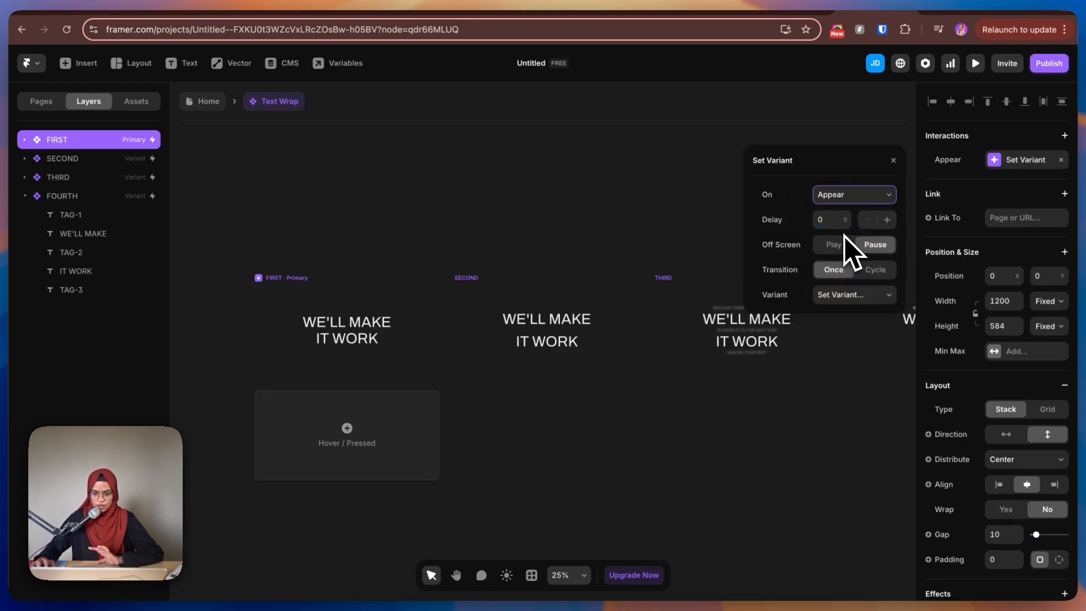
click(857, 296)
click(858, 328)
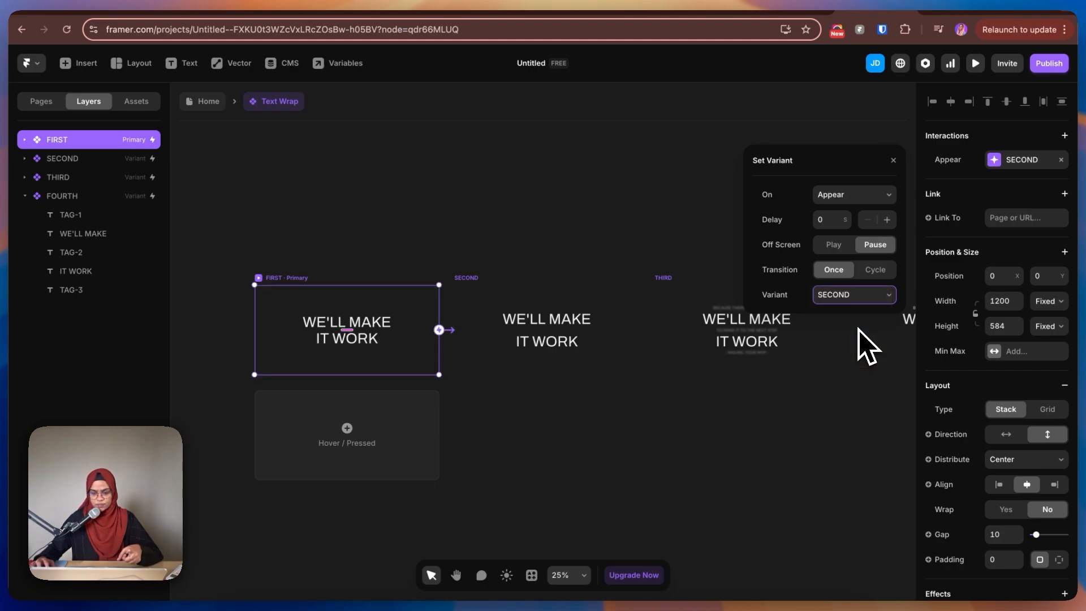
click(419, 181)
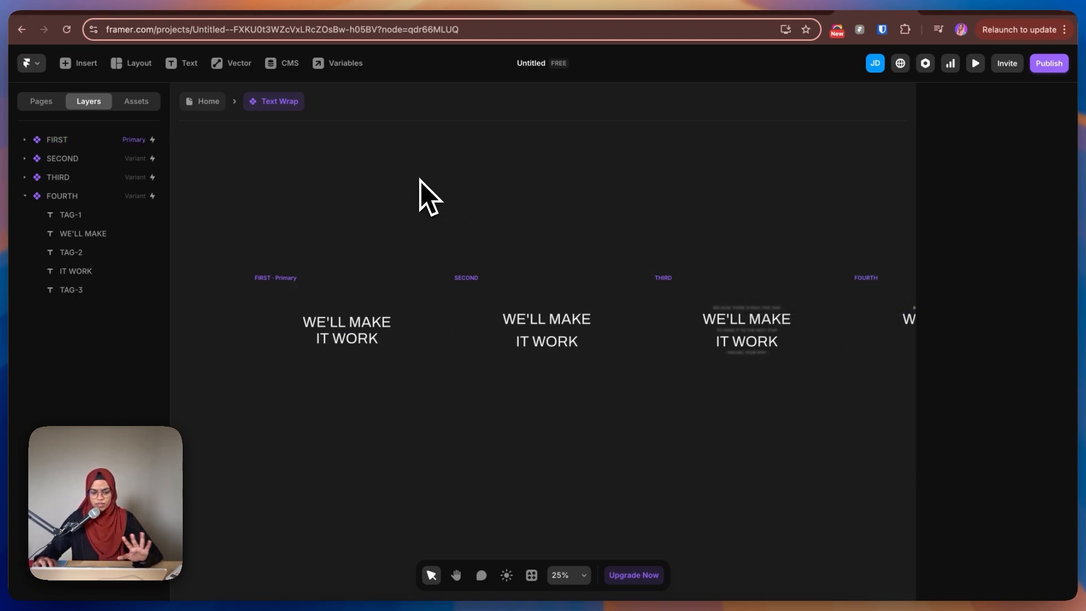
Step: Preview the FIRST variant's Appear transition and return to the component canvas
click(299, 283)
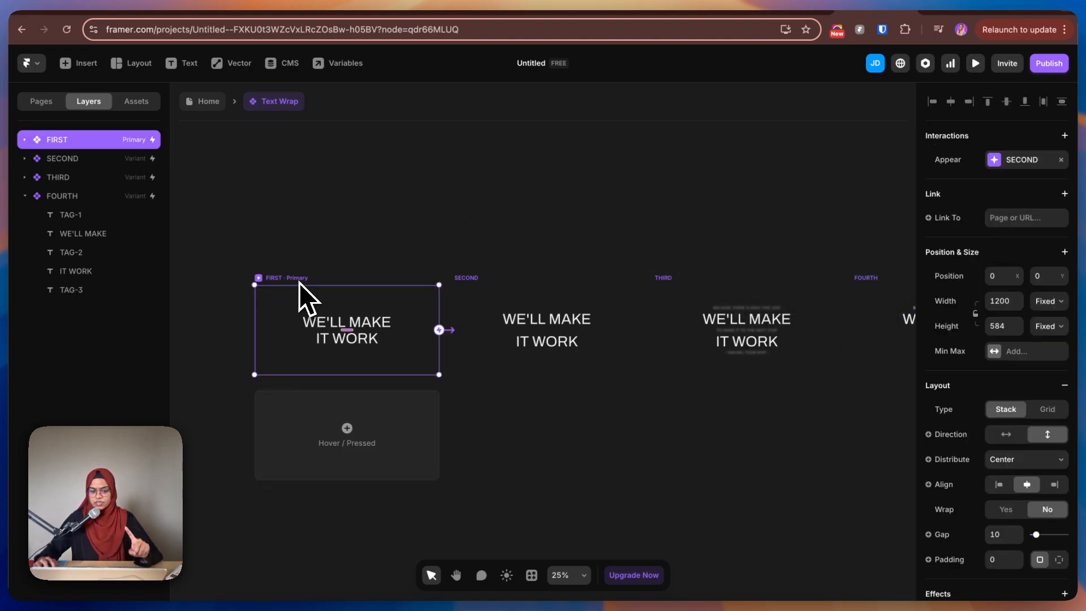
click(977, 64)
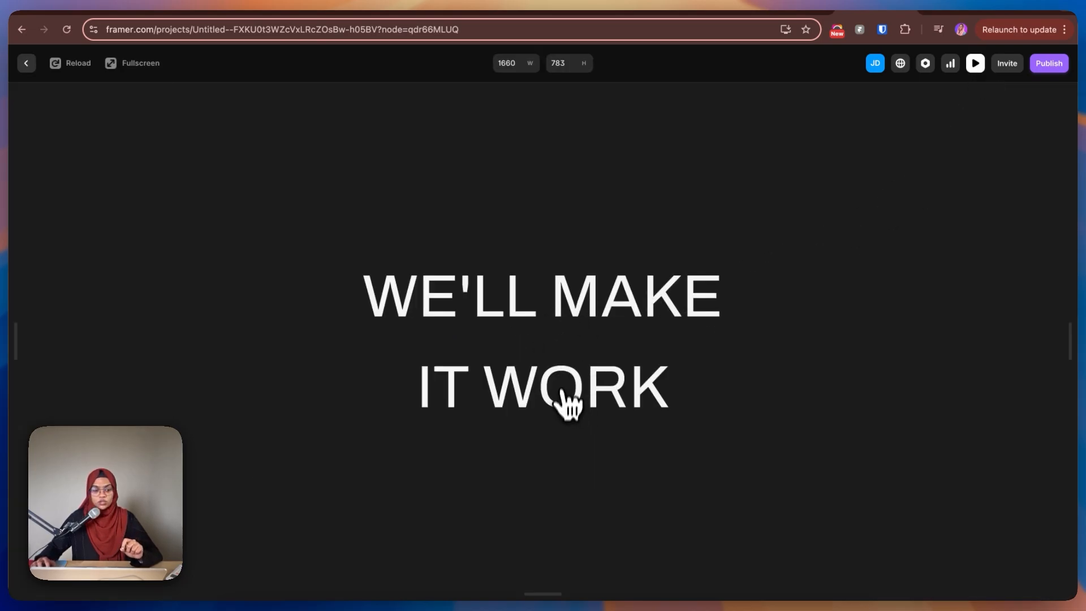
click(27, 63)
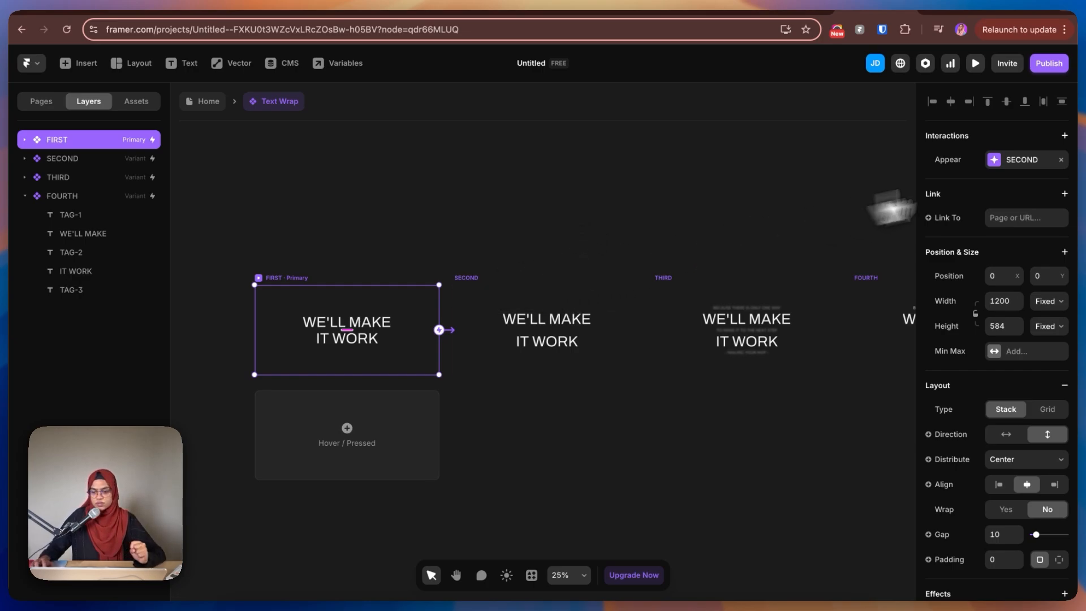
Step: Set the delay of FIRST's Appear transition to 0.5 s and preview the delayed change
click(1027, 161)
click(824, 220)
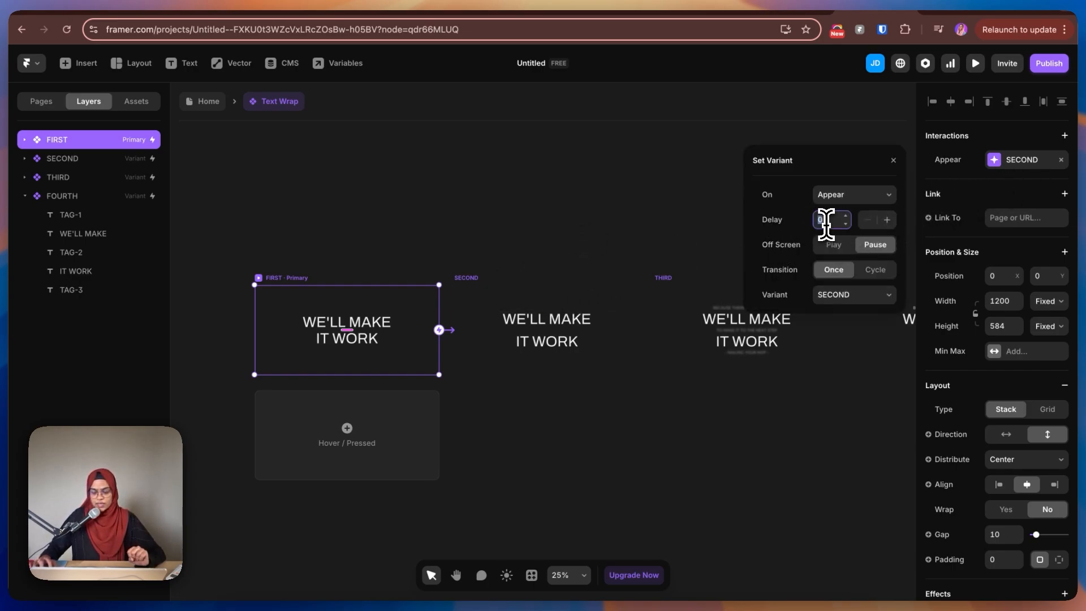
text(.5)
key(shift+Return)
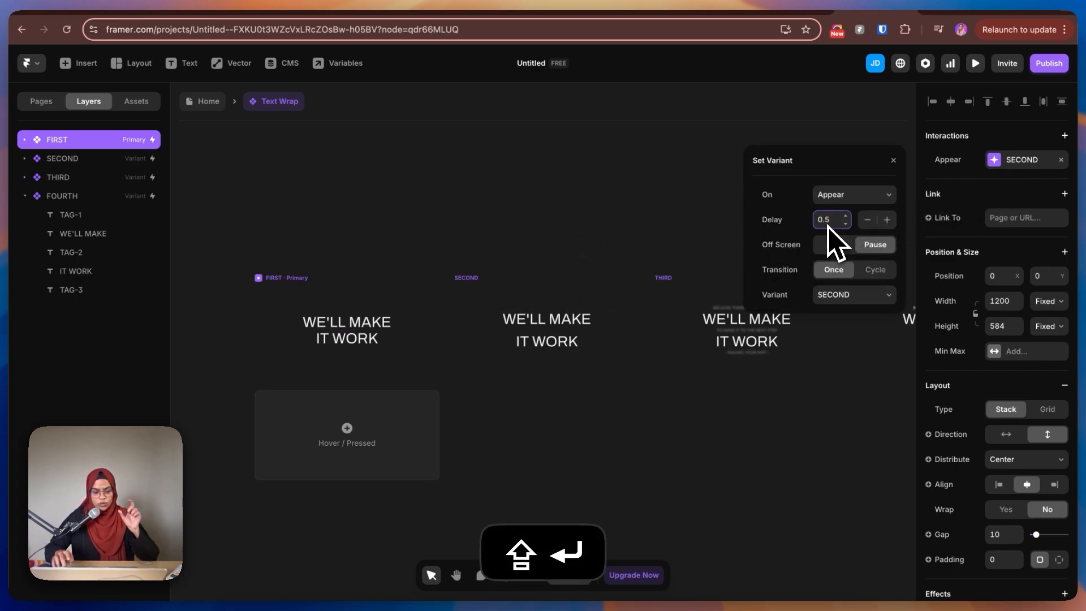
click(577, 231)
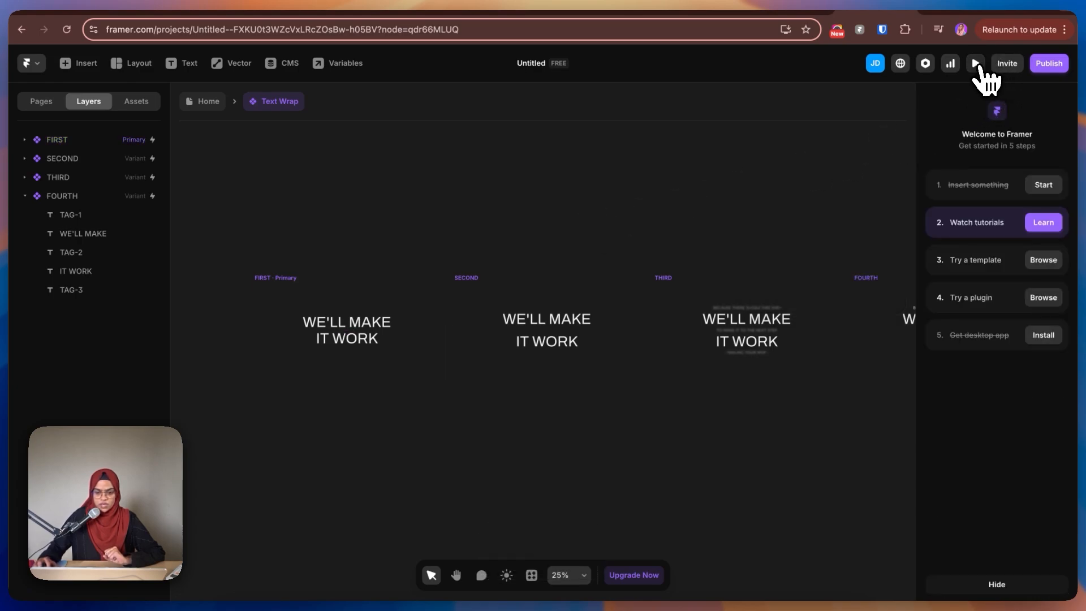
click(976, 63)
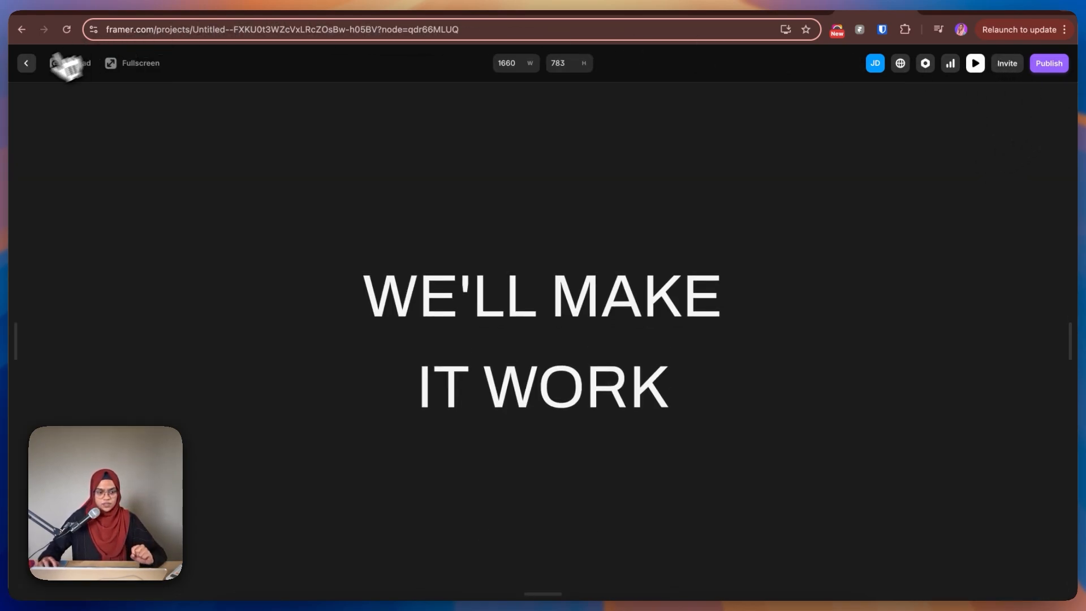
click(27, 65)
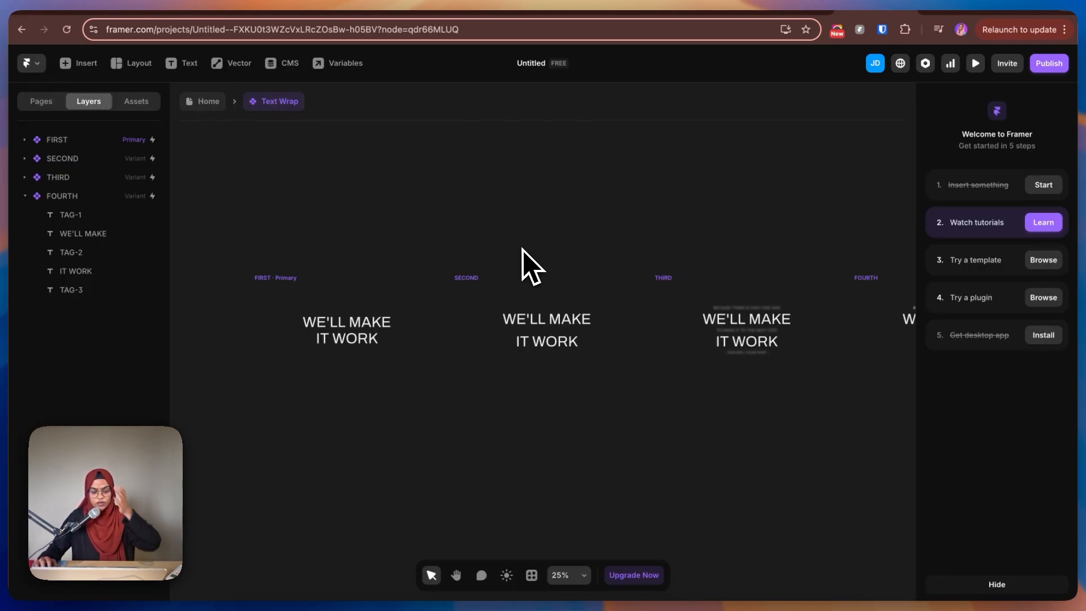
Step: Change the target variant of SECOND's Appear interaction to THIRD
click(487, 280)
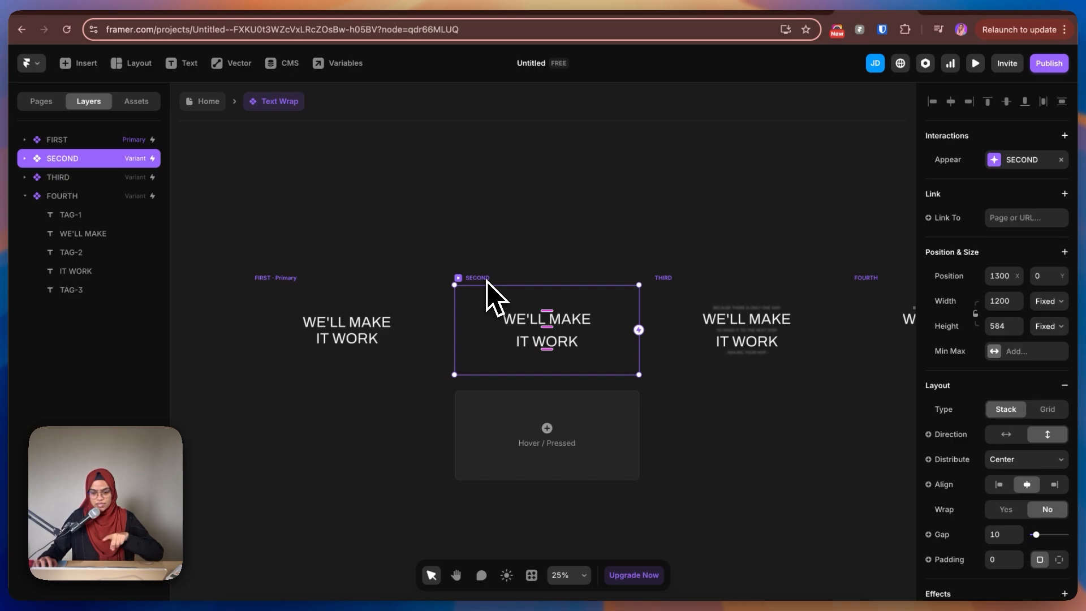
click(1022, 163)
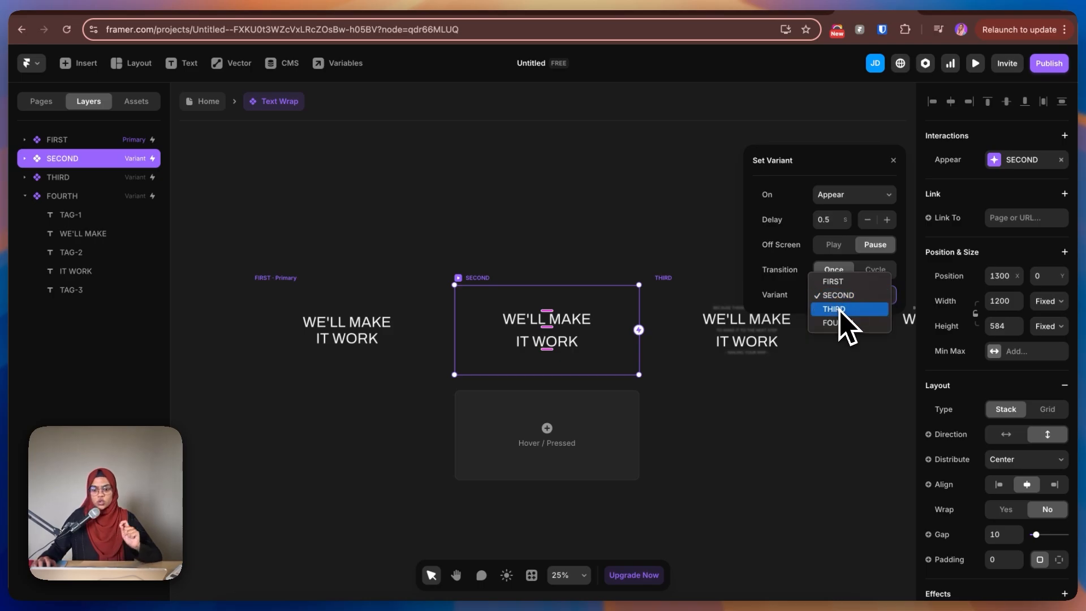
click(840, 311)
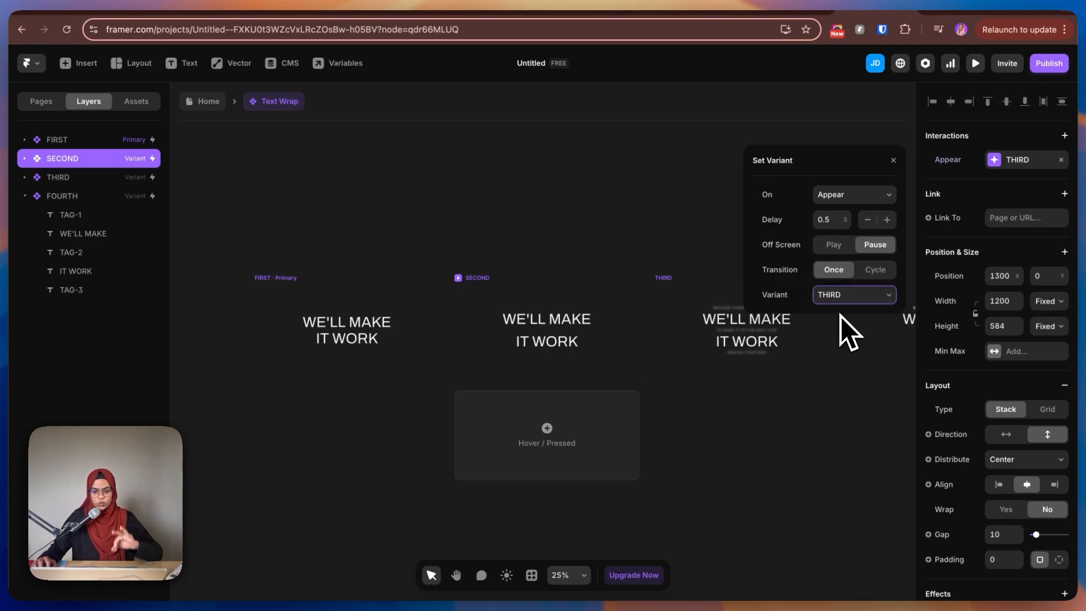
click(773, 397)
Step: Change the target variant of THIRD's Appear interaction to FOURTH
drag(789, 410, 528, 427)
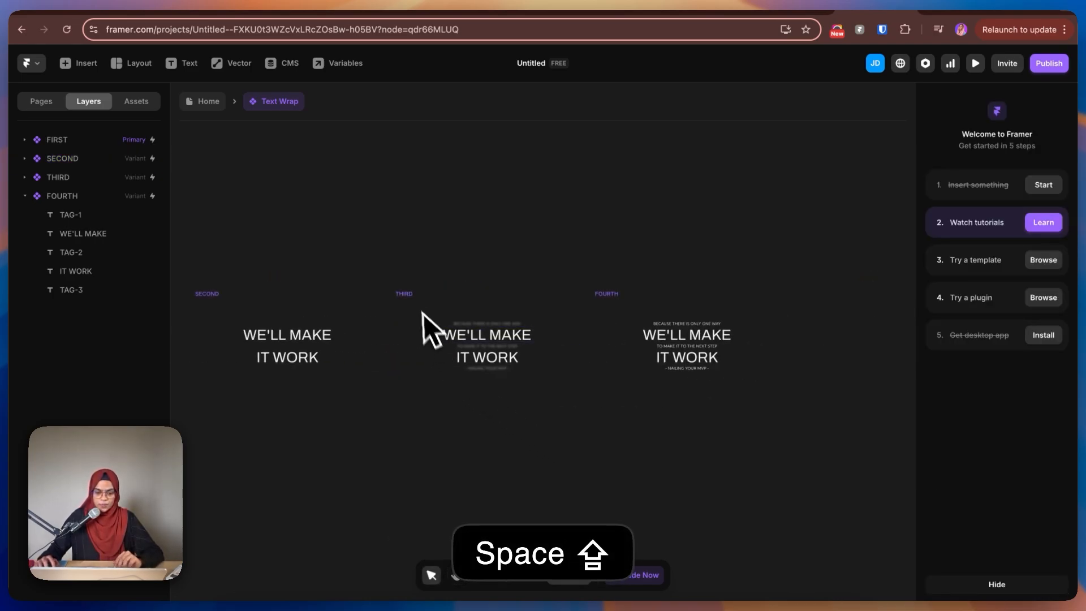
click(416, 299)
click(1013, 160)
click(851, 294)
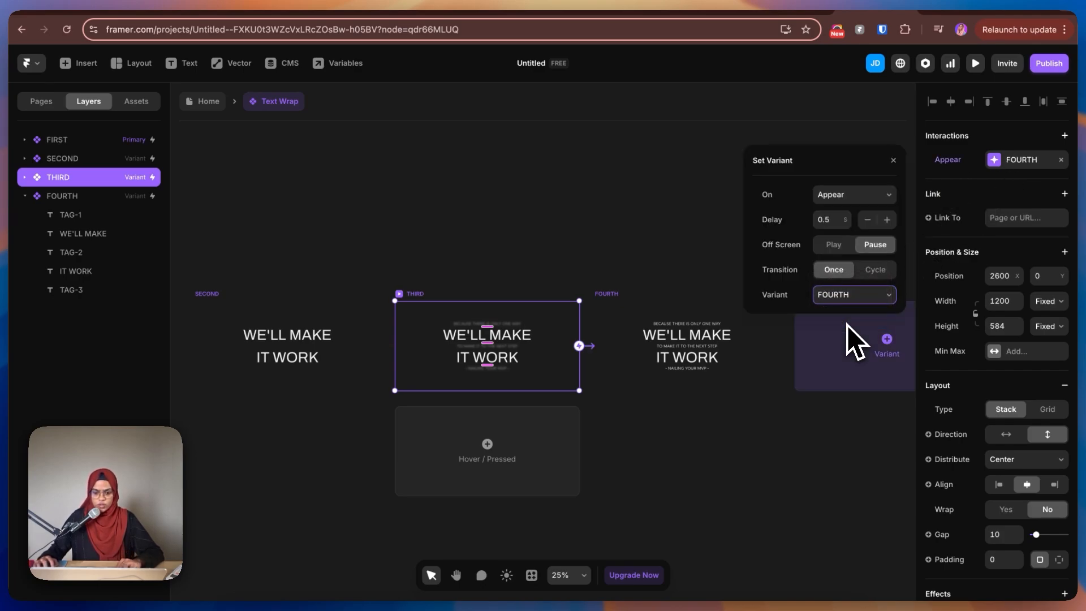
click(634, 424)
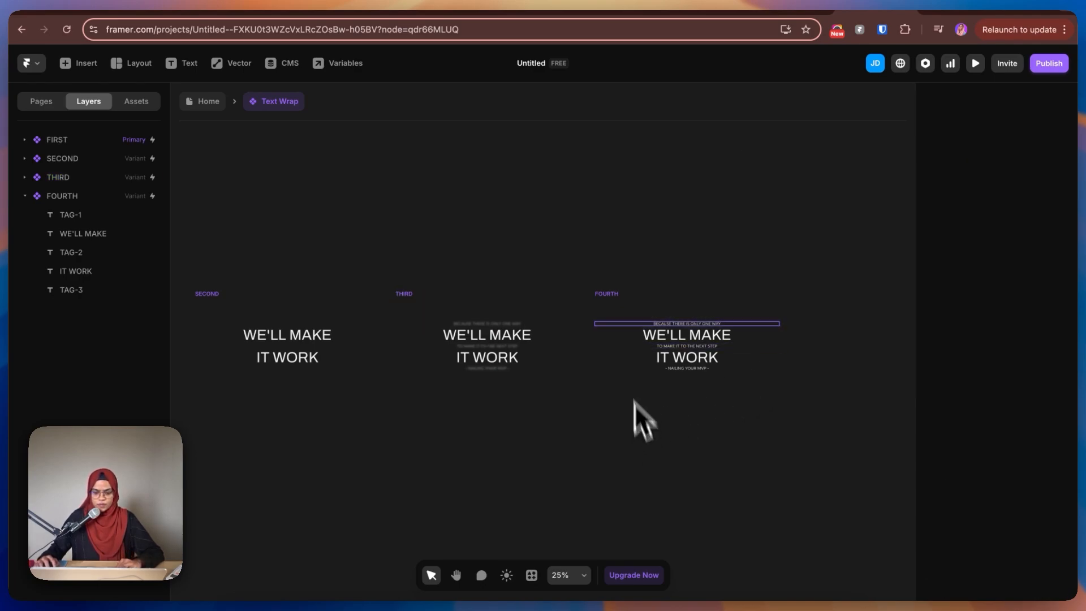
Step: Remove the inherited Appear interaction from the FOURTH variant
click(601, 298)
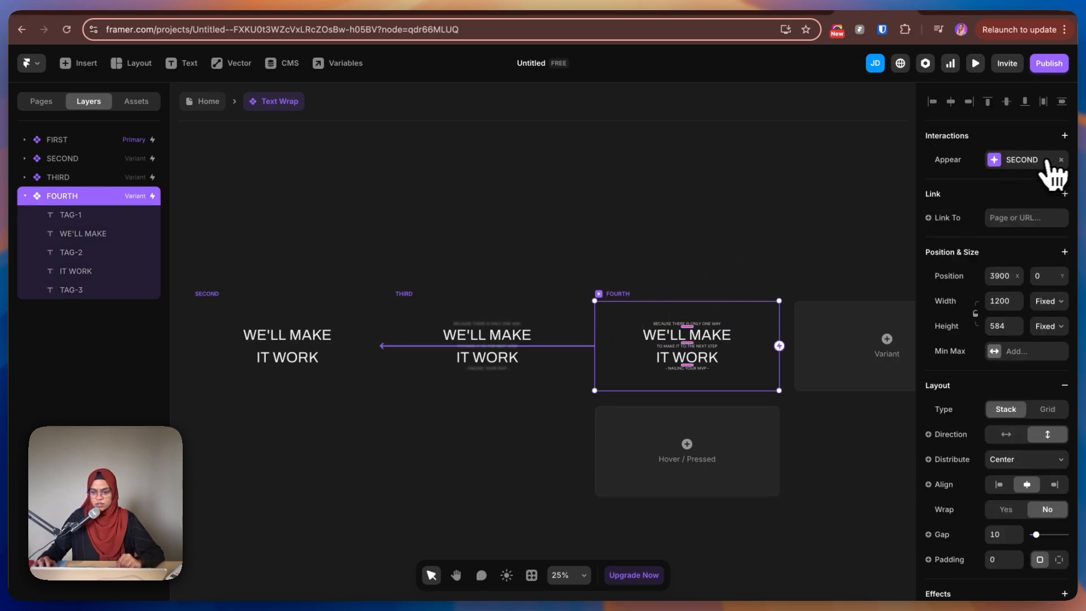
click(1062, 160)
click(572, 230)
Step: Preview and replay the headline's full variant animation, and go back to the Home page
drag(515, 227, 679, 230)
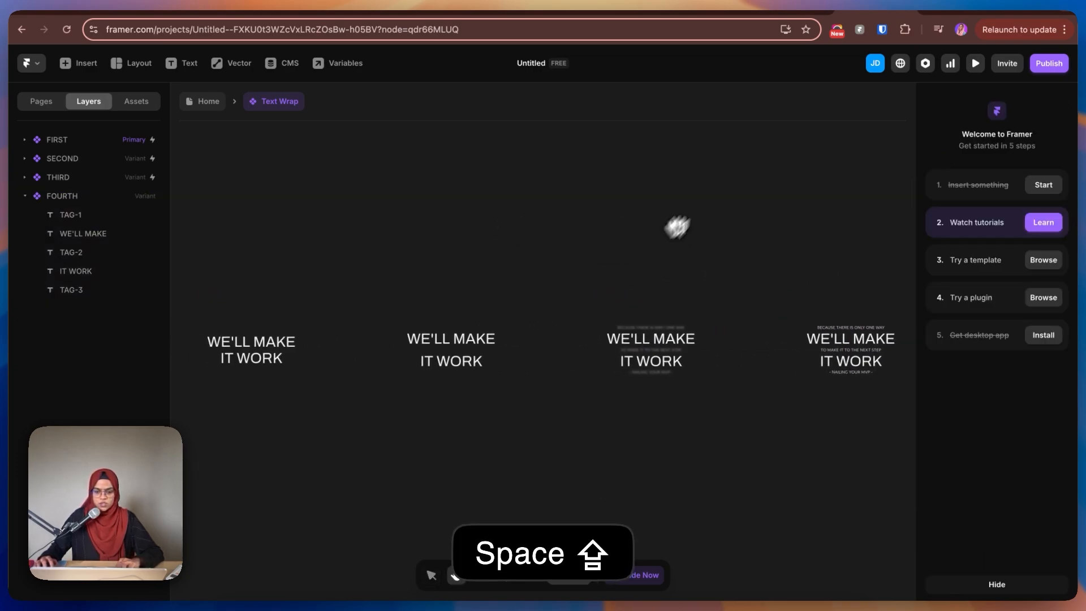
click(976, 64)
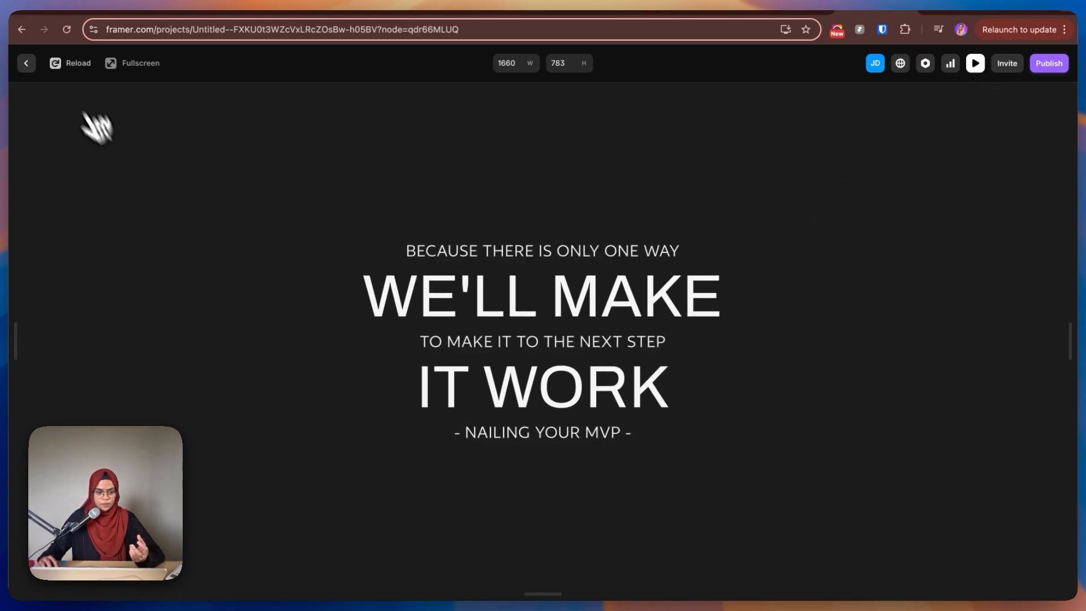
click(67, 72)
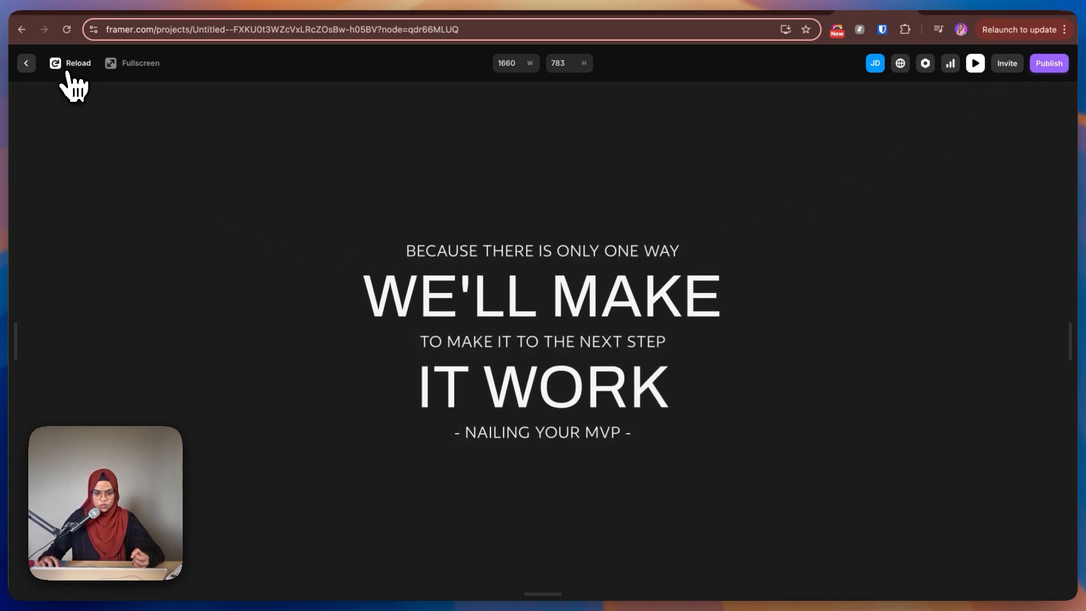
click(67, 72)
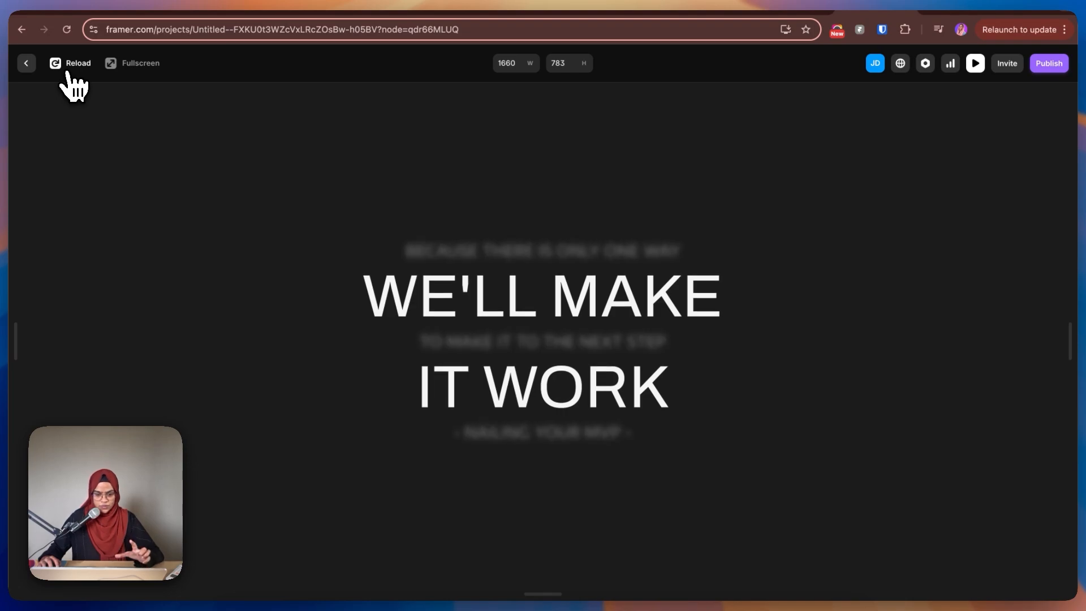
click(26, 63)
click(208, 103)
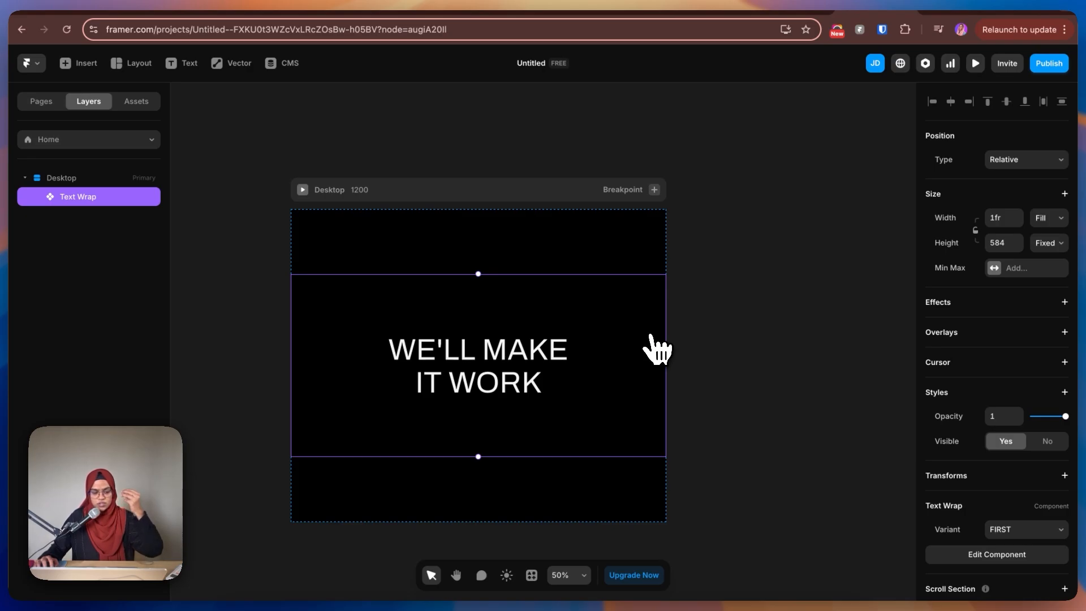
Step: Reload the xscape.studio reference page to study its hero reveal animation, and return to the Framer project
click(956, 12)
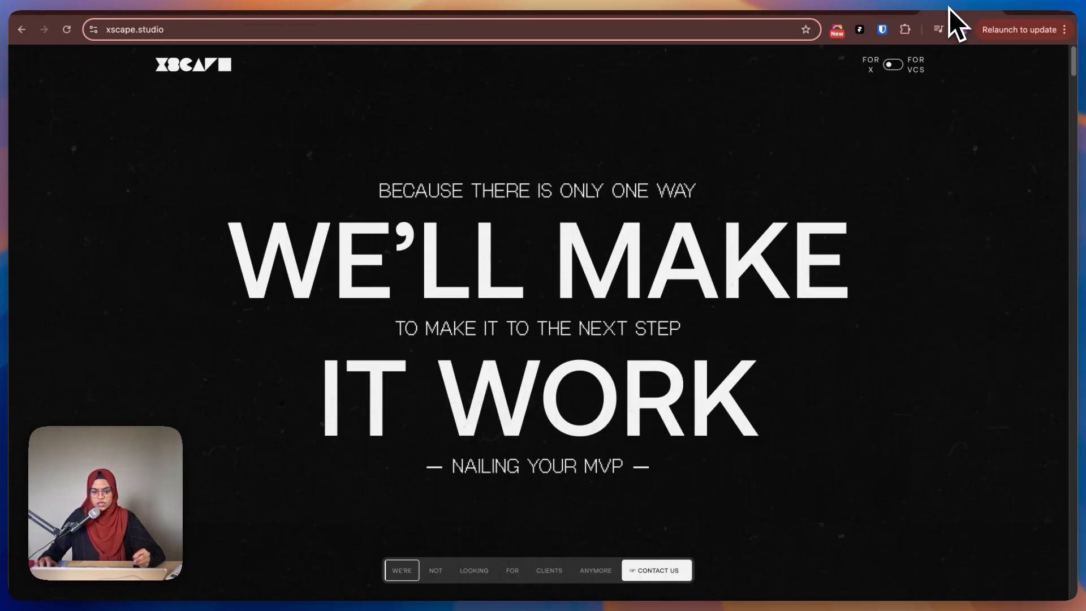
click(68, 30)
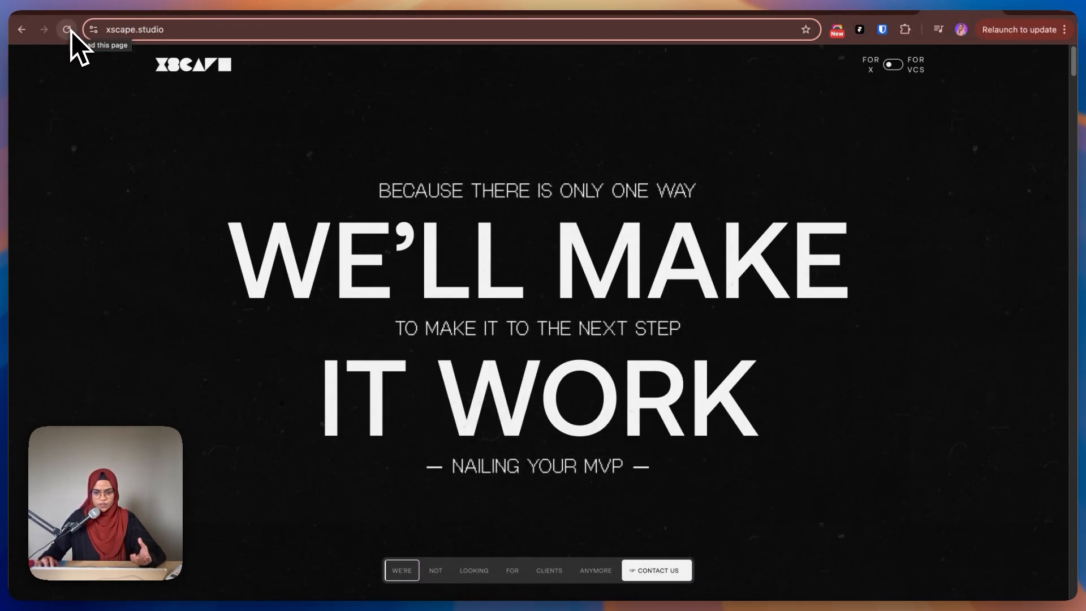
click(851, 9)
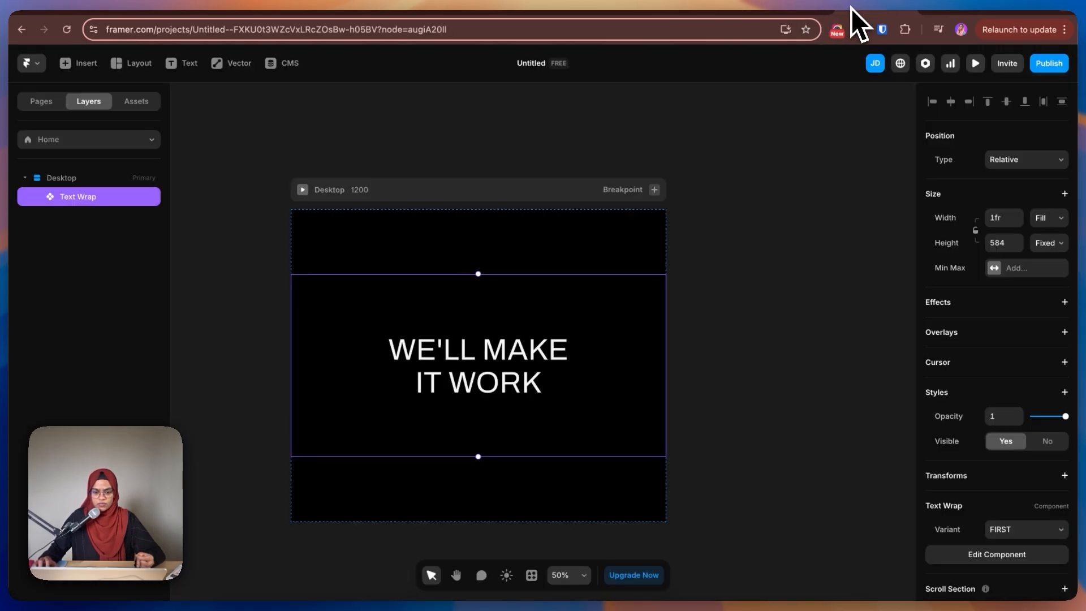
Step: In the Text Wrap component, set the FIRST variant's spring transition to stiffness 500 and damping 100
double_click(498, 309)
scroll(1041, 485, down, 5)
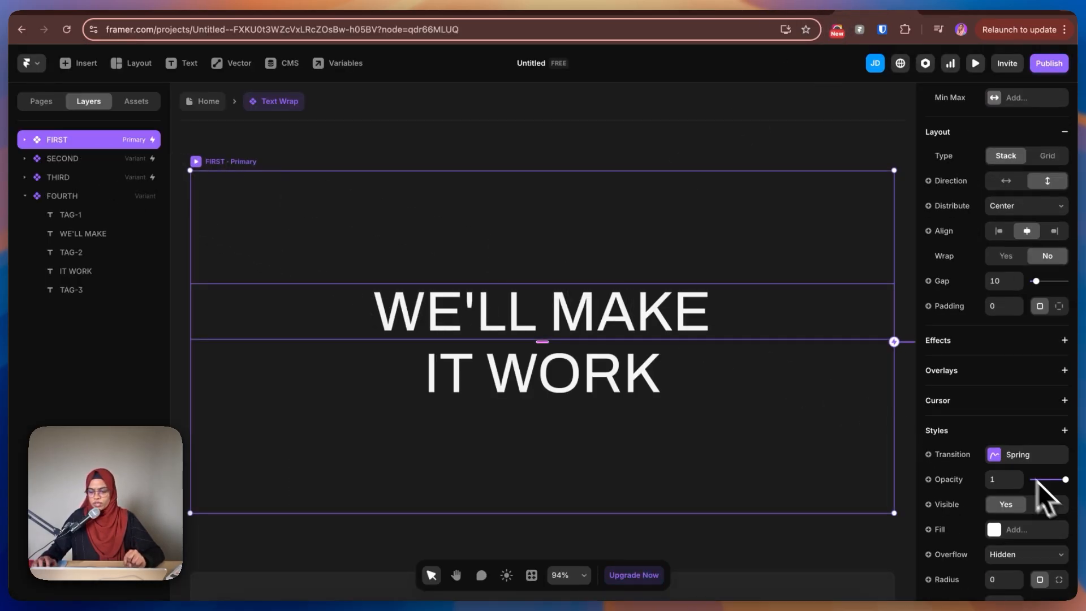
click(1015, 457)
click(874, 477)
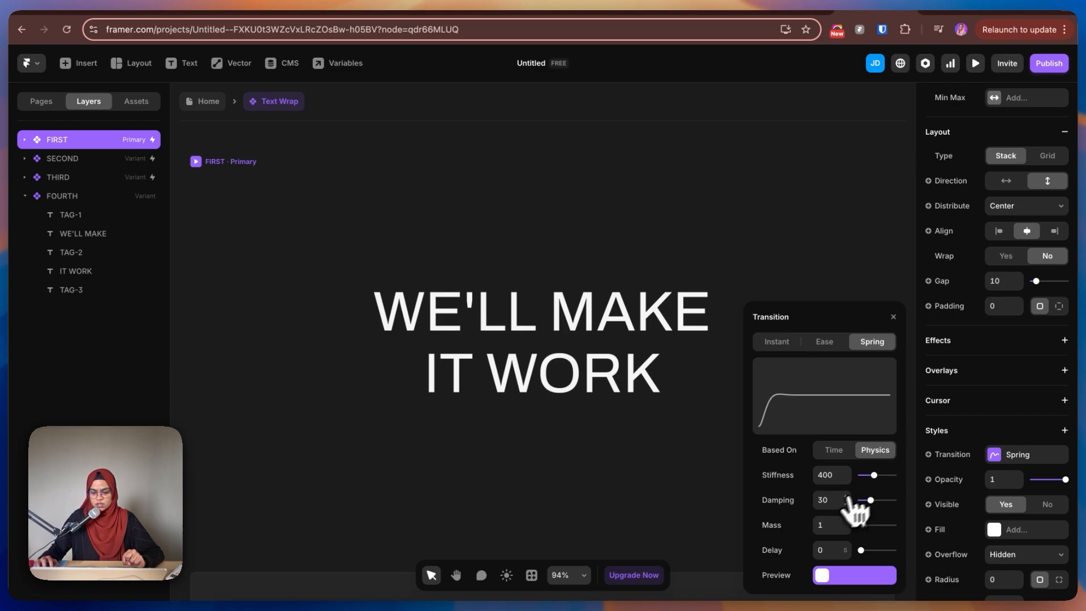
text(500)
click(832, 500)
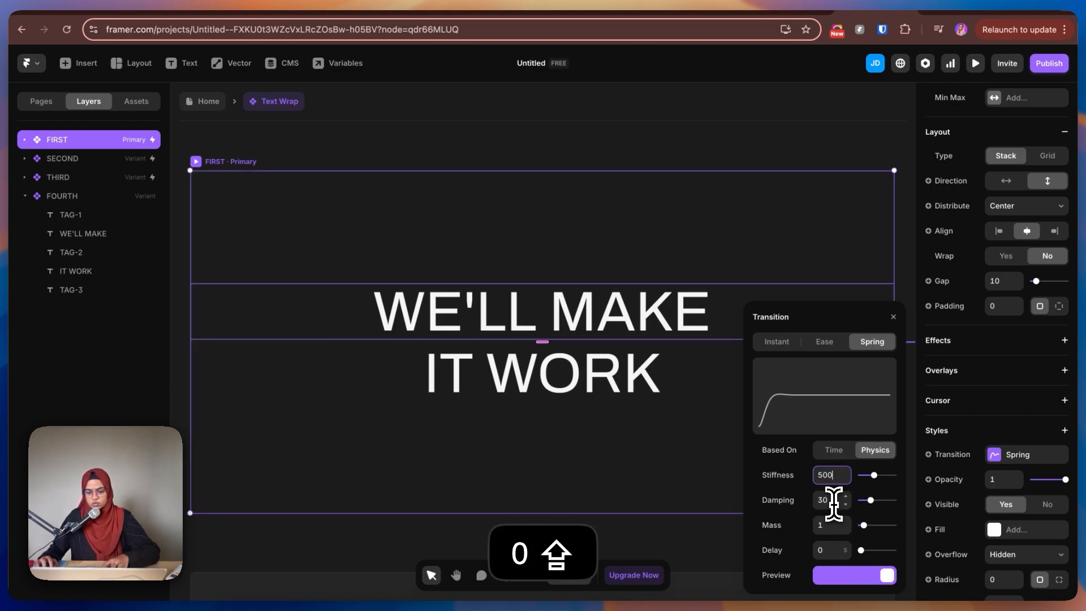
text(100)
key(Return)
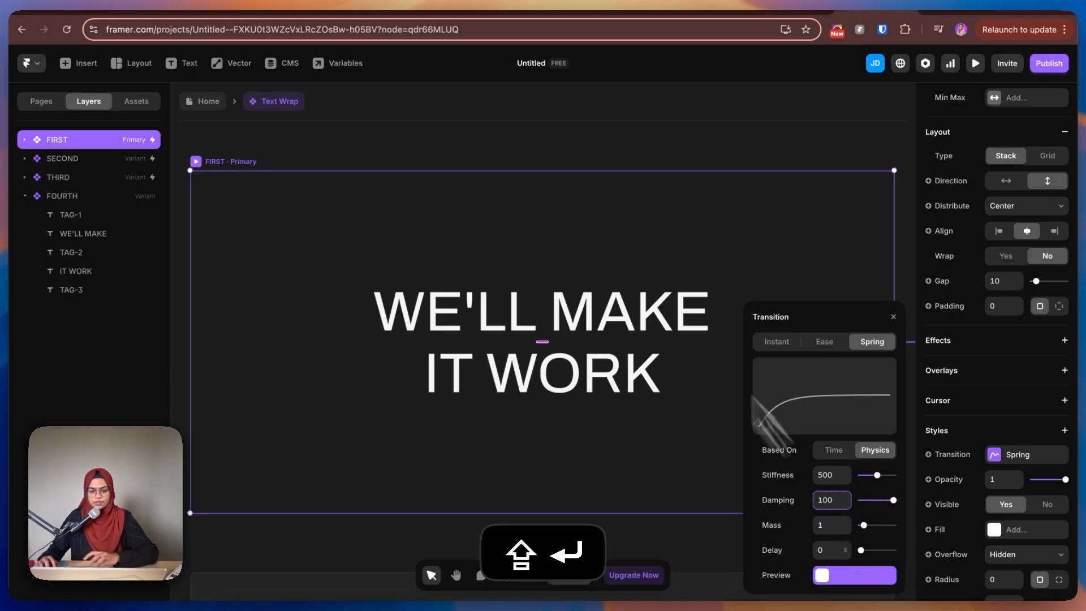
Step: Preview the headline's reveal with the adjusted spring transition, and go back to the Home page
click(976, 64)
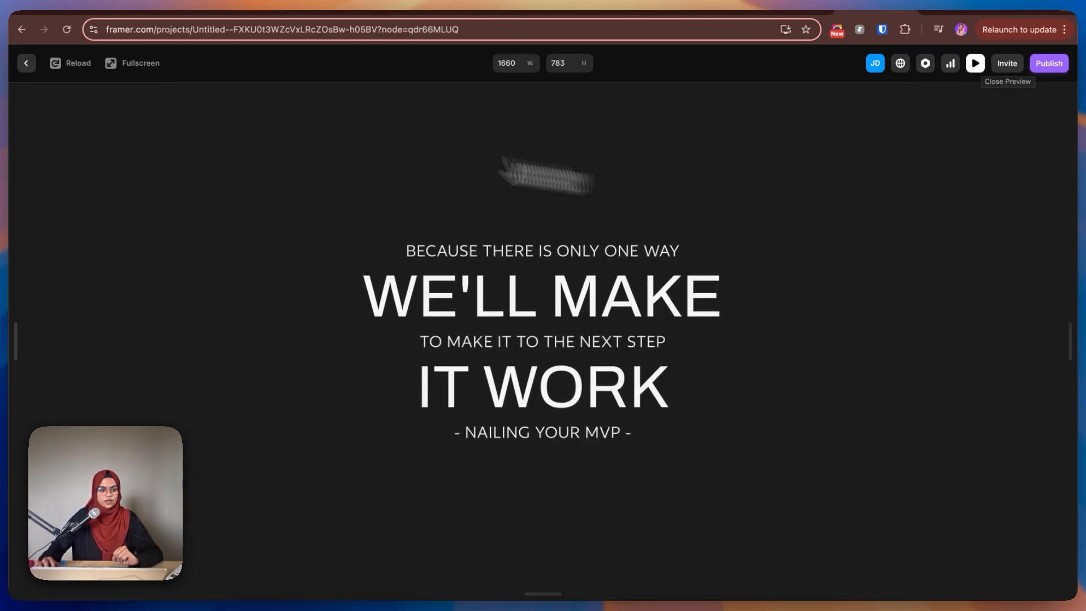
click(27, 64)
click(207, 102)
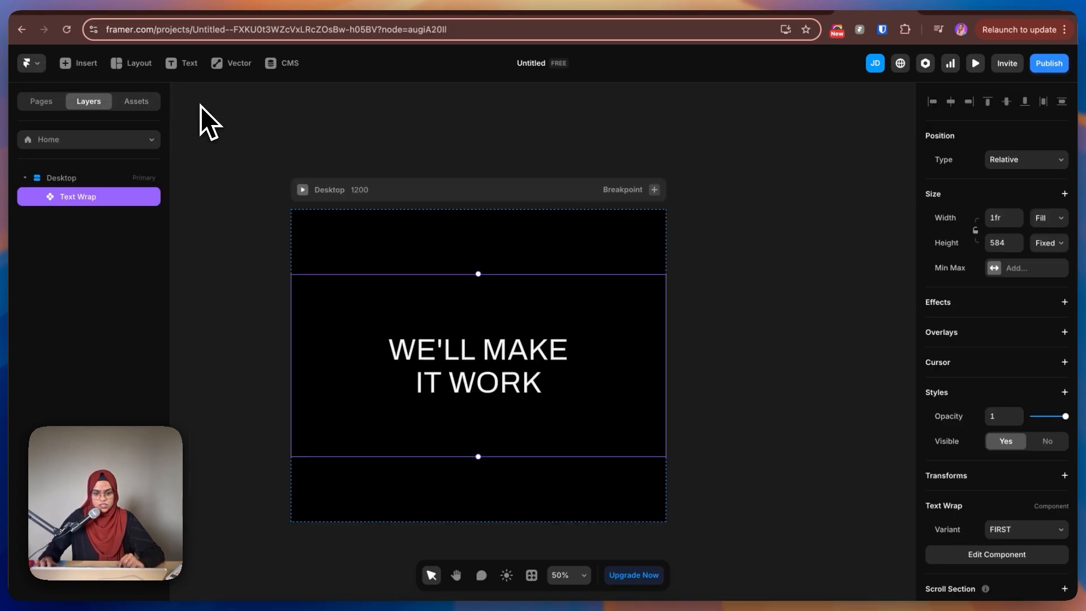
Step: Set the font size of the WE'LL MAKE and IT WORK lines in the FIRST variant to 120 px
click(758, 441)
click(520, 378)
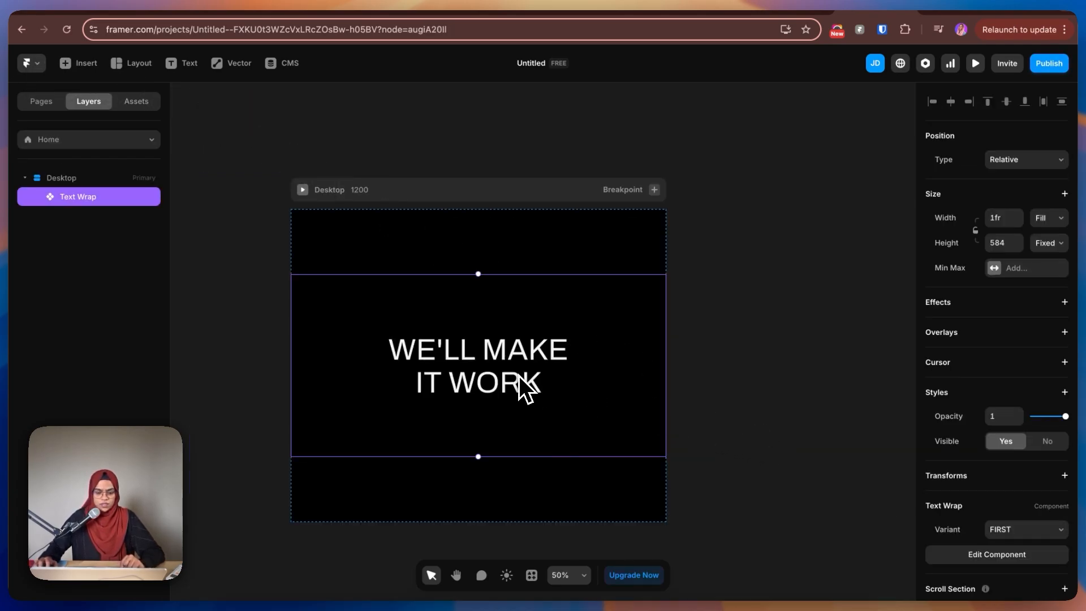
double_click(520, 378)
click(535, 327)
scroll(1013, 557, down, 3)
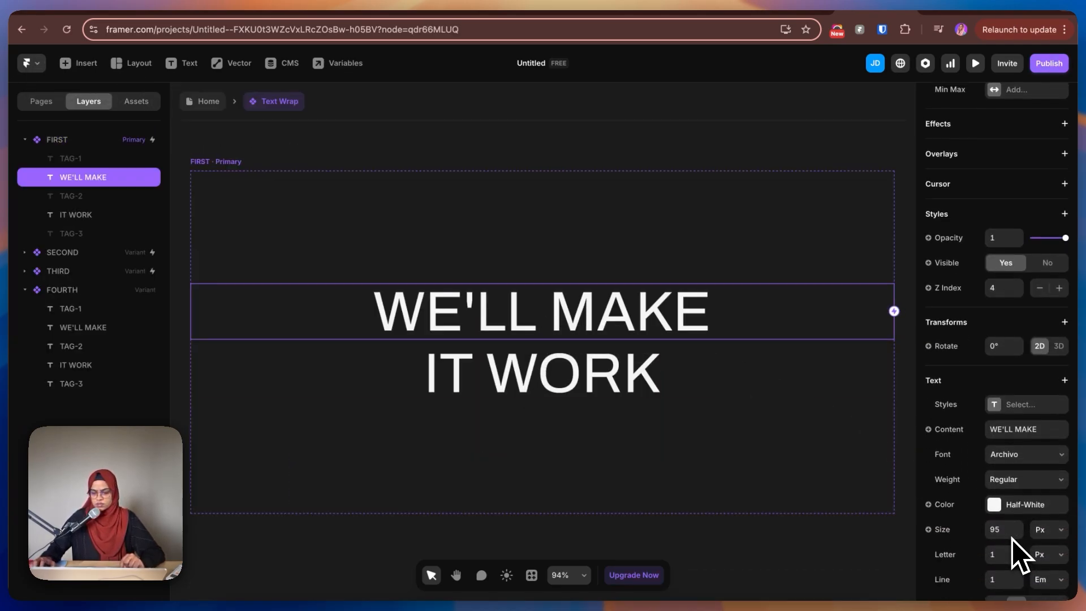
text(120)
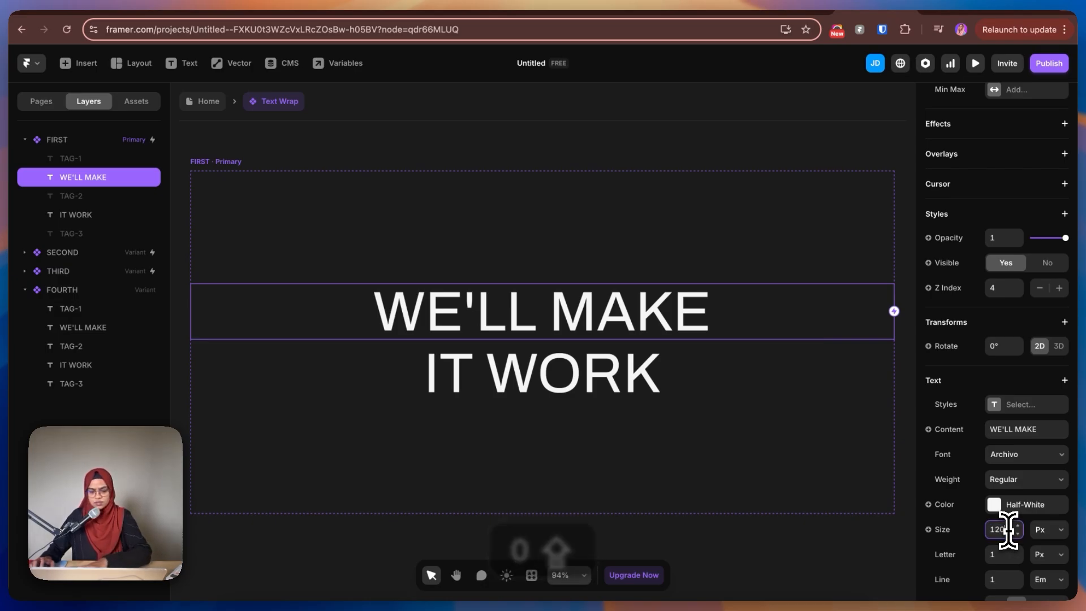
key(Return)
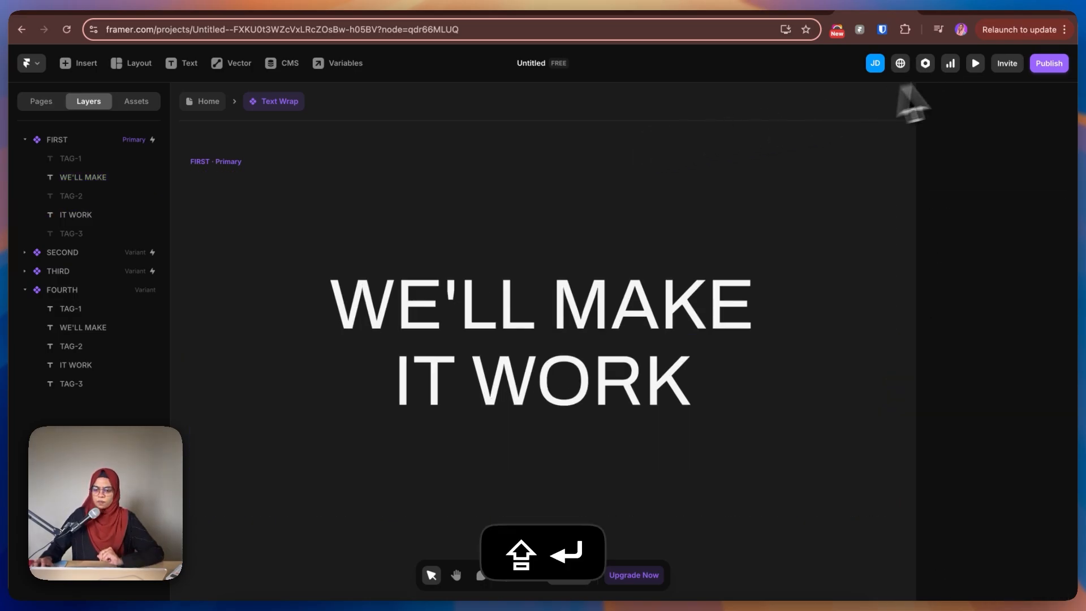
Step: Preview the enlarged headline's reveal animation, and go back to the Home page
click(976, 64)
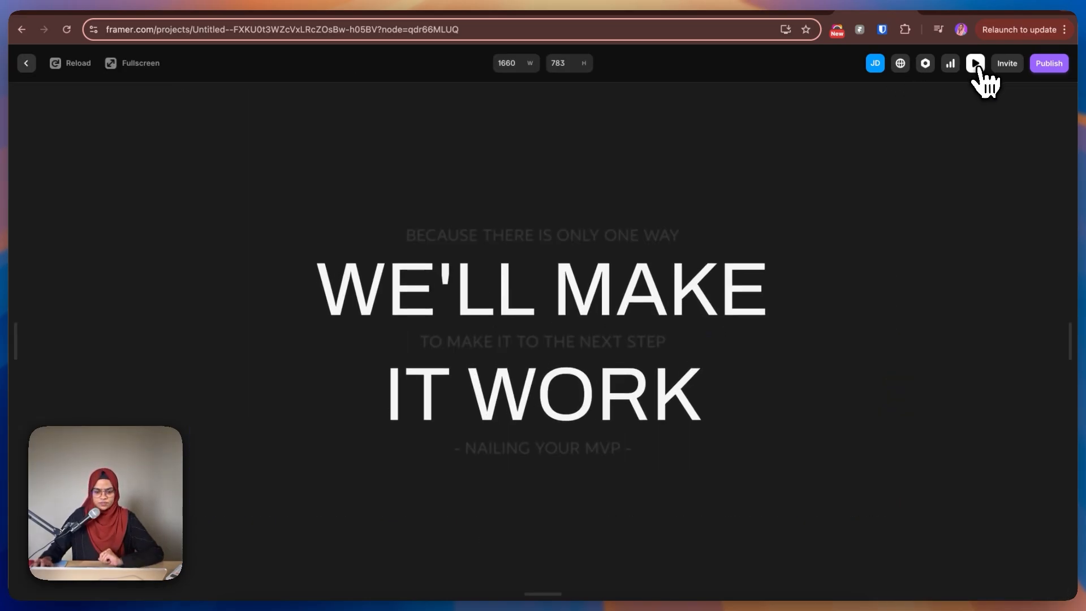
click(26, 63)
click(209, 100)
click(715, 227)
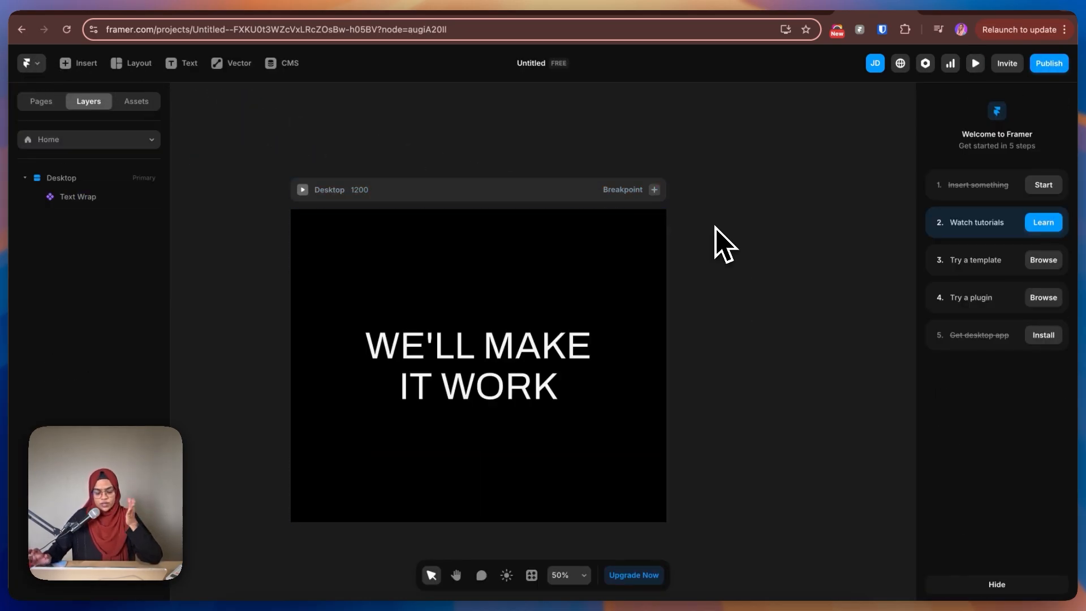
Step: Switch to xscape.studio and examine the moving ticker and the scroll transition between the hero and the ANYONE CAN BUILD FAST TODAY section
click(940, 5)
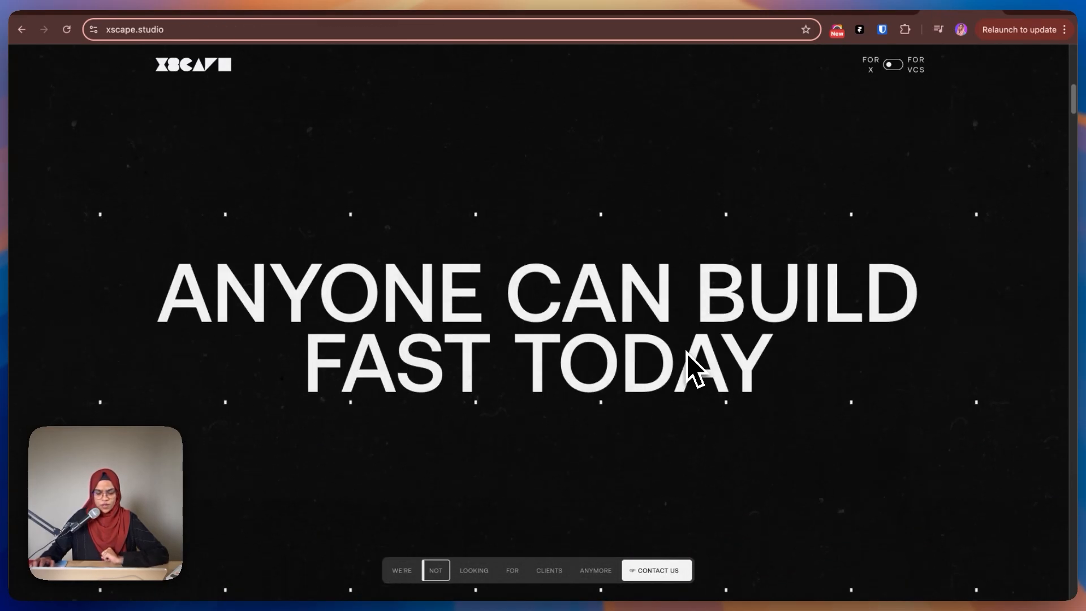
scroll(686, 352, up, 5)
scroll(687, 352, down, 3)
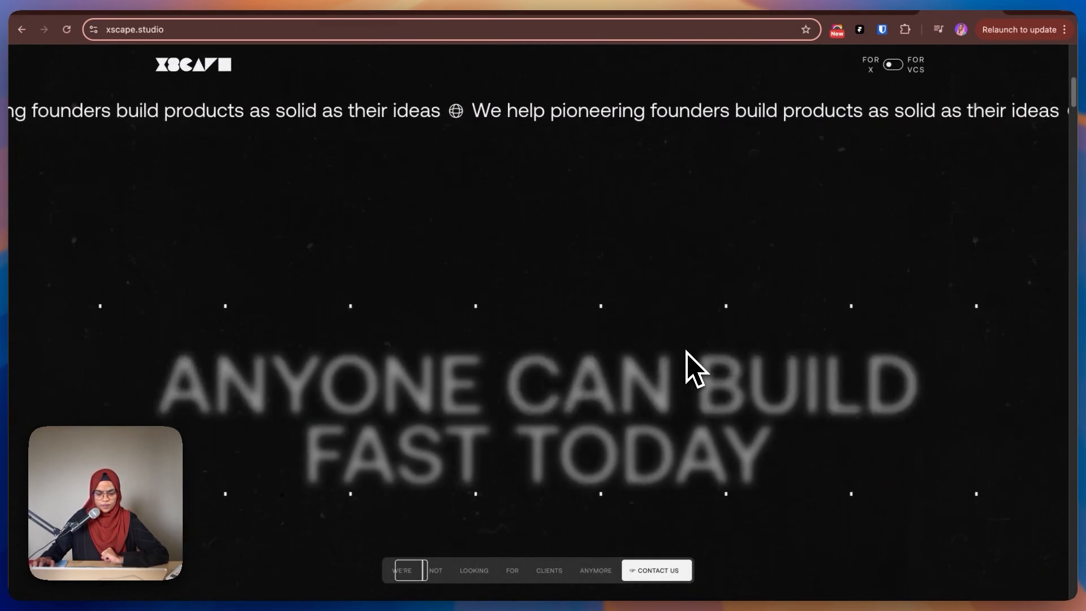
scroll(686, 352, up, 4)
scroll(686, 351, down, 3)
scroll(686, 351, up, 2)
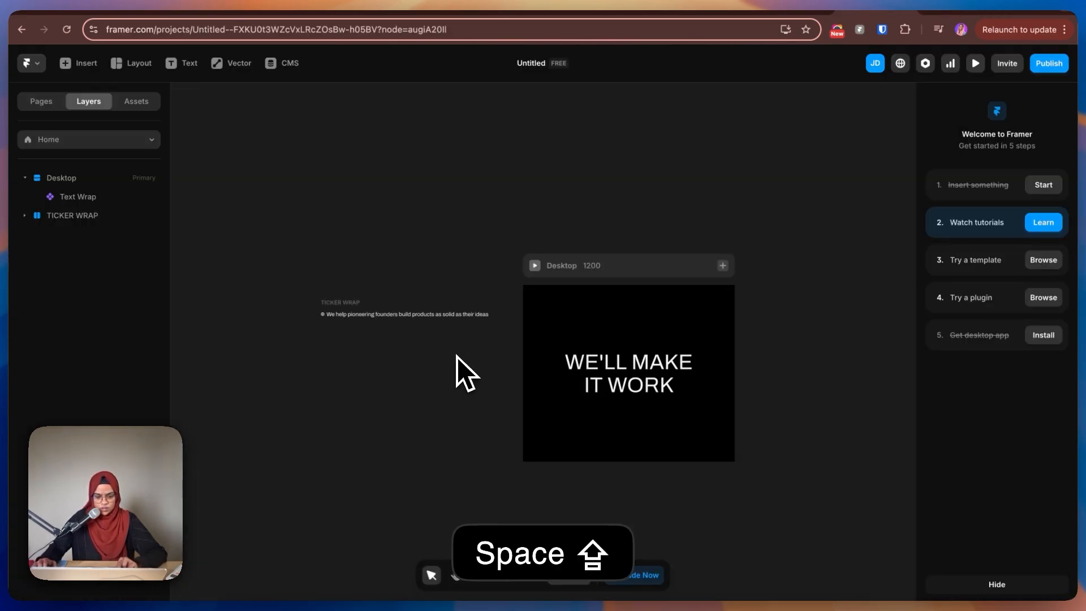
Step: Insert a Ticker component below the headline in the Desktop frame
scroll(457, 357, up, 1)
click(328, 310)
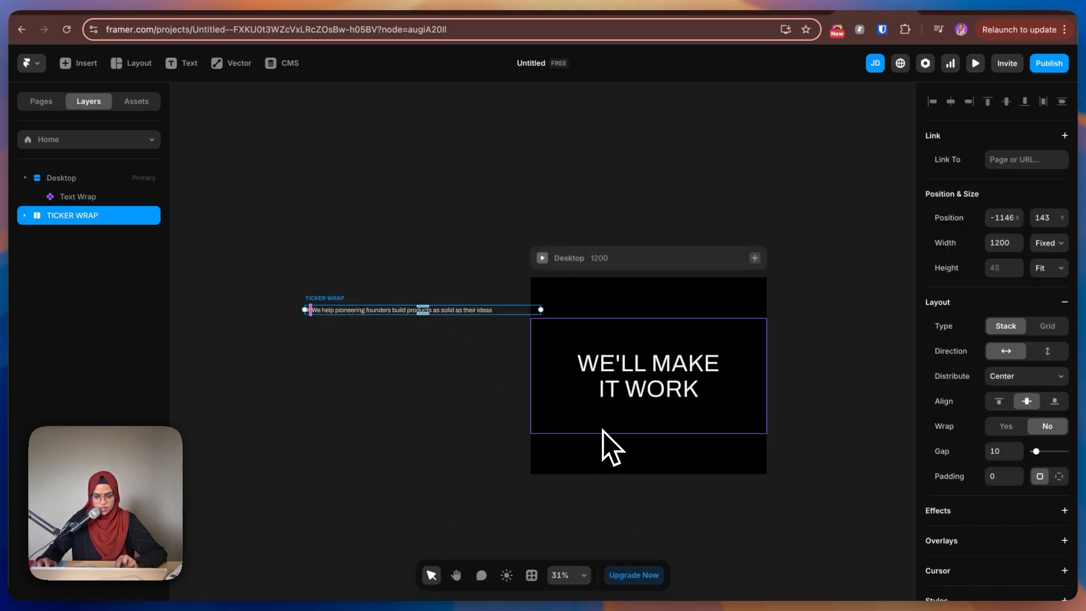
click(63, 179)
click(82, 69)
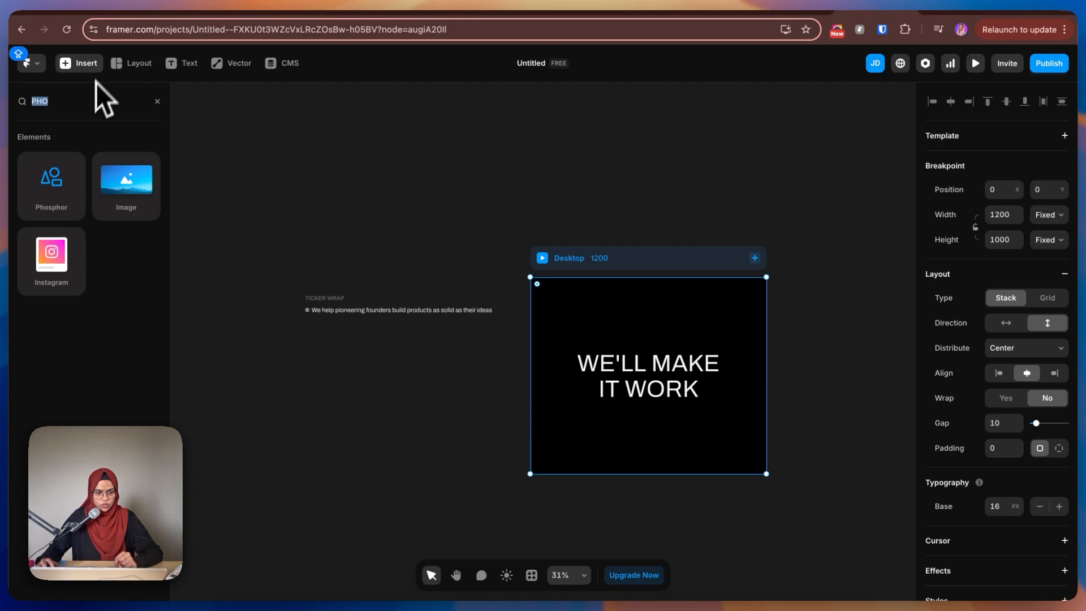
text(TICKE)
drag(118, 199, 704, 450)
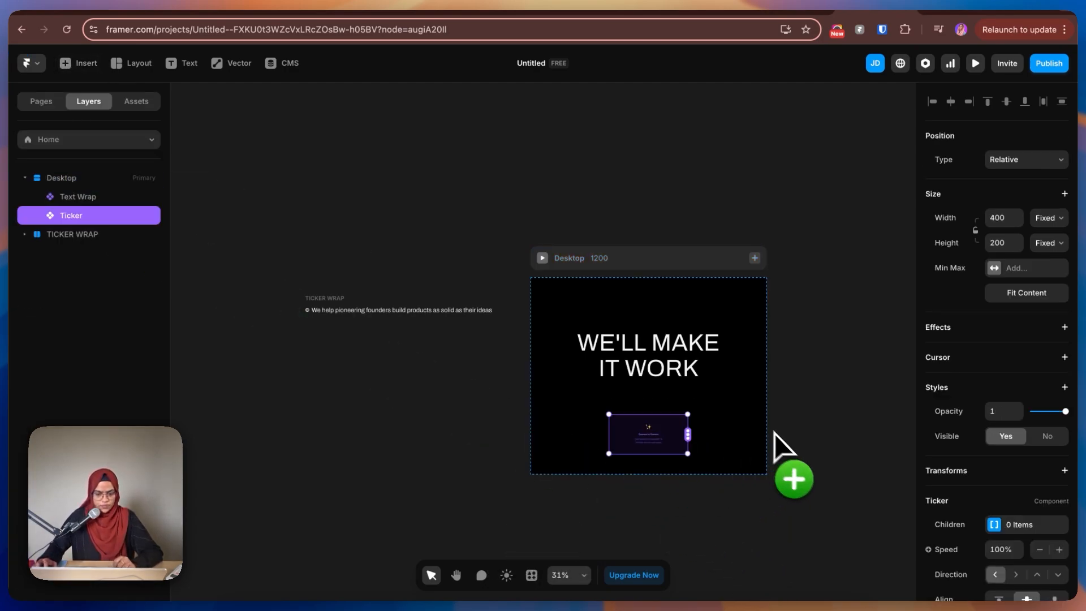
Step: Set the Ticker's width to Fill and its height to 66, and connect TICKER WRAP as its content
click(1045, 218)
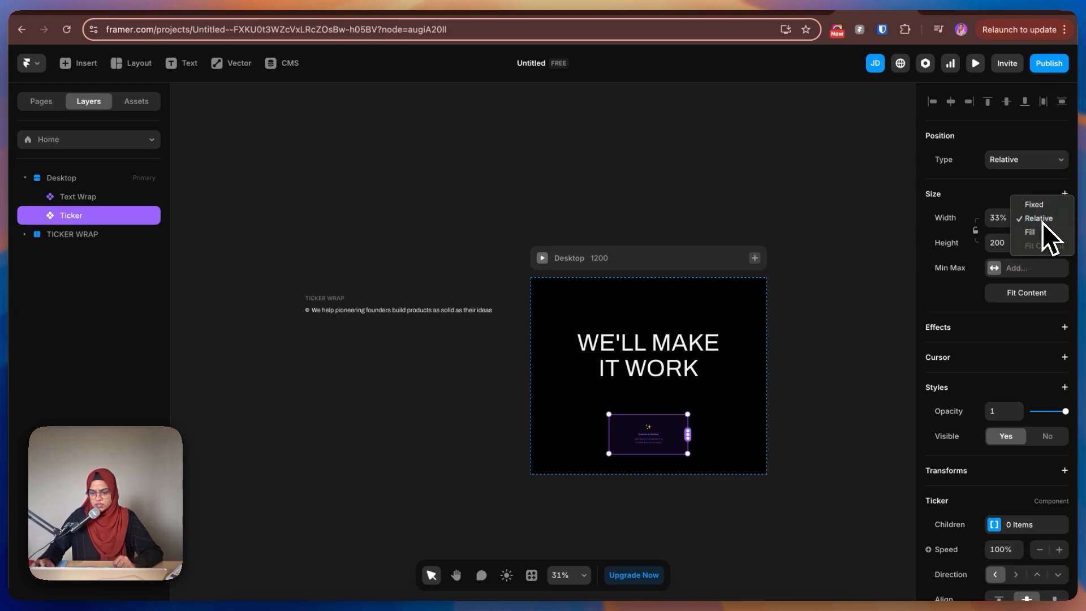
click(1039, 233)
drag(679, 453, 681, 429)
drag(767, 435, 475, 303)
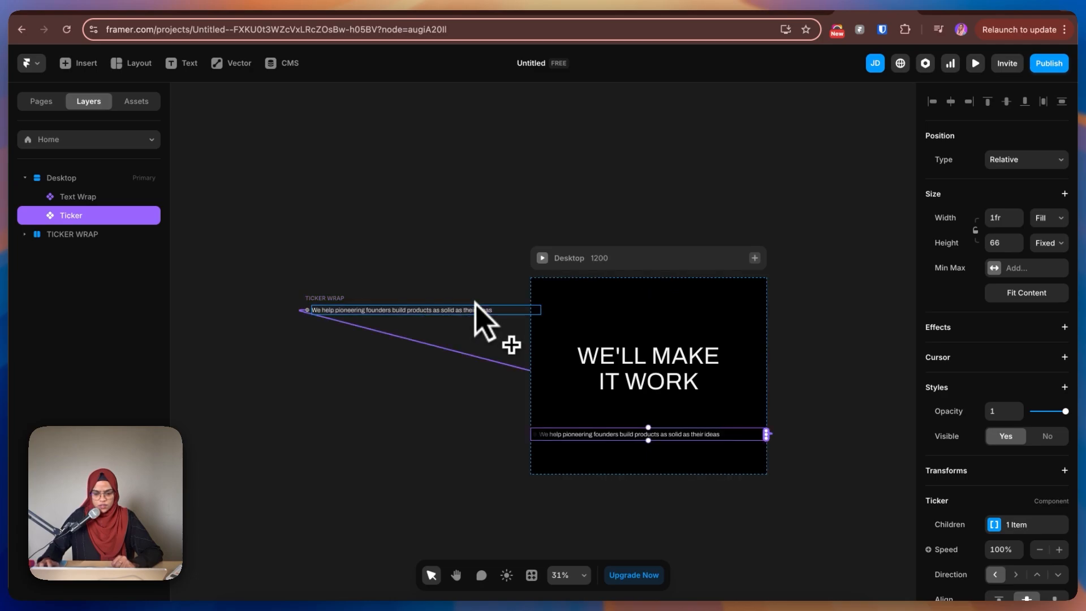
Step: Set the fade width in the Ticker's clipping settings to 0
scroll(1055, 543, down, 2)
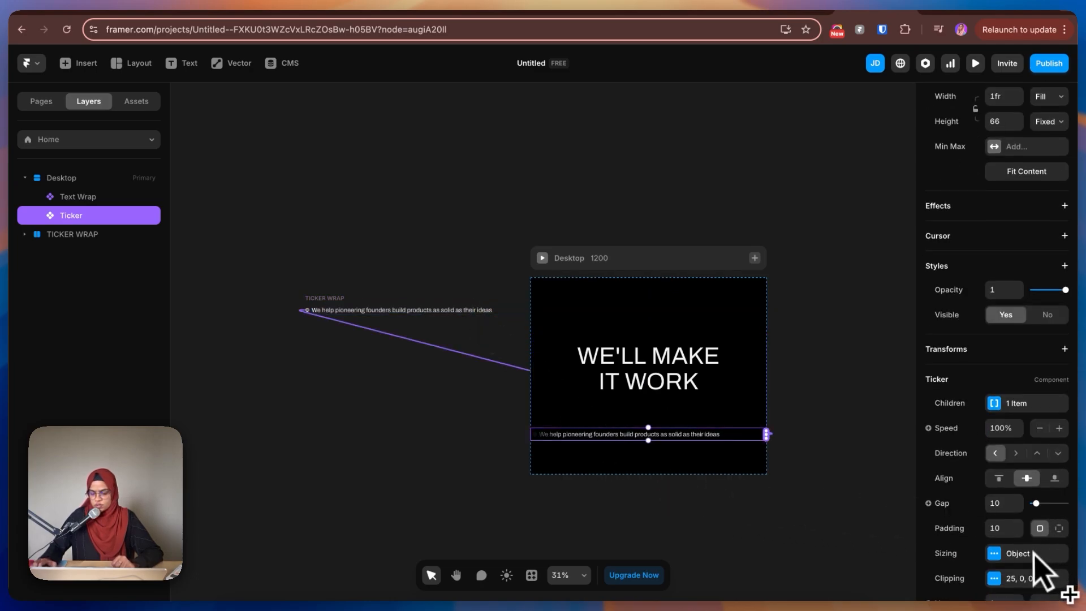
scroll(1034, 554, down, 1)
click(1010, 498)
text(0)
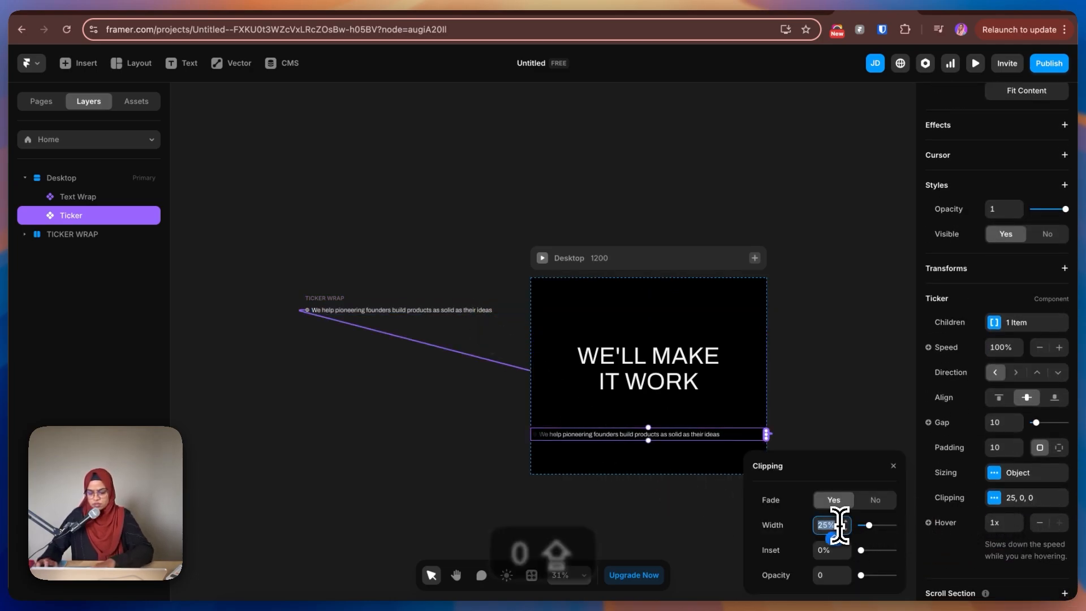
key(shift+Return)
click(897, 142)
Step: Preview the Home page to check the moving ticker below the headline, and return to the canvas
click(976, 63)
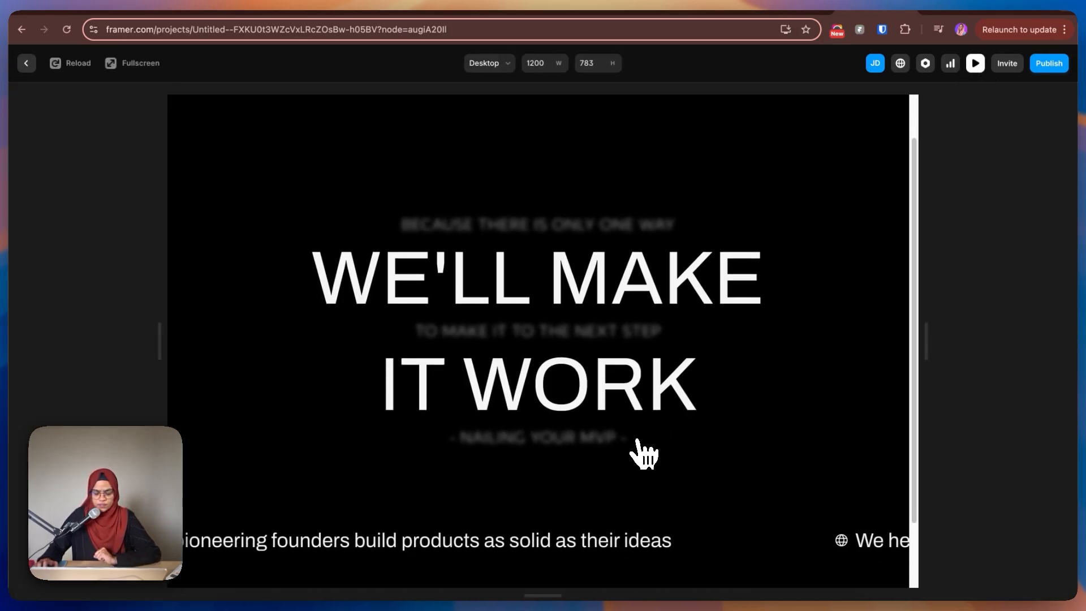
scroll(644, 453, down, 2)
click(26, 63)
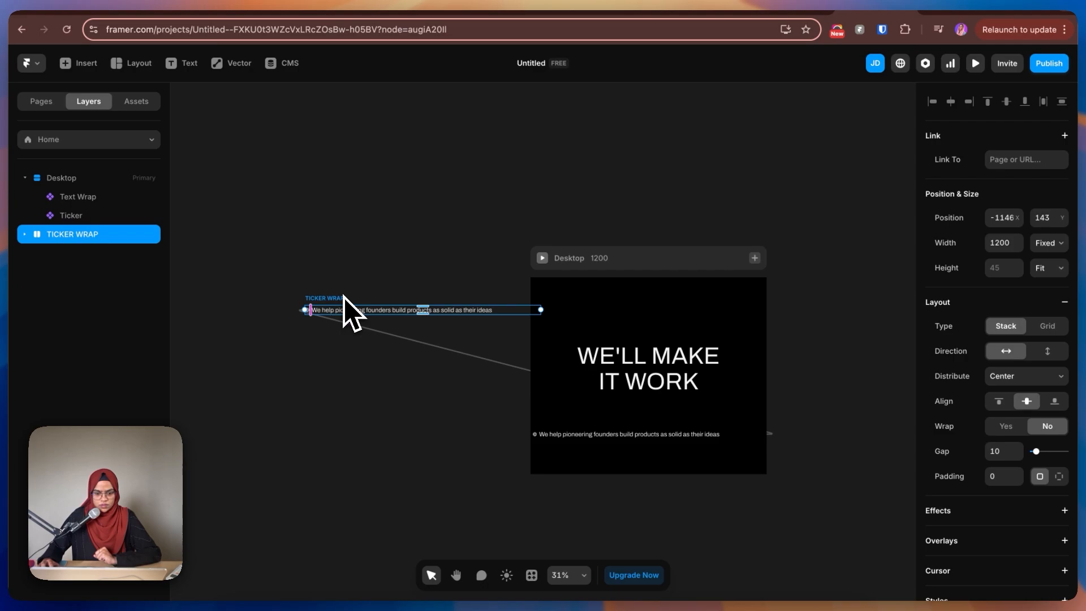
Step: Set the widths of TICKER WRAP and its text layer to Fit
click(1046, 284)
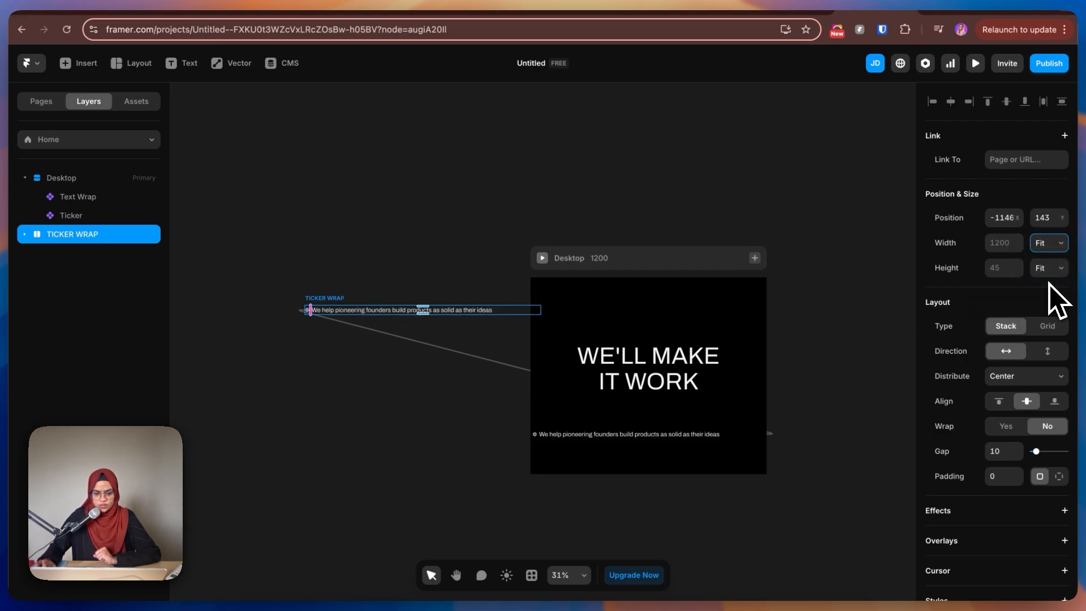
click(25, 234)
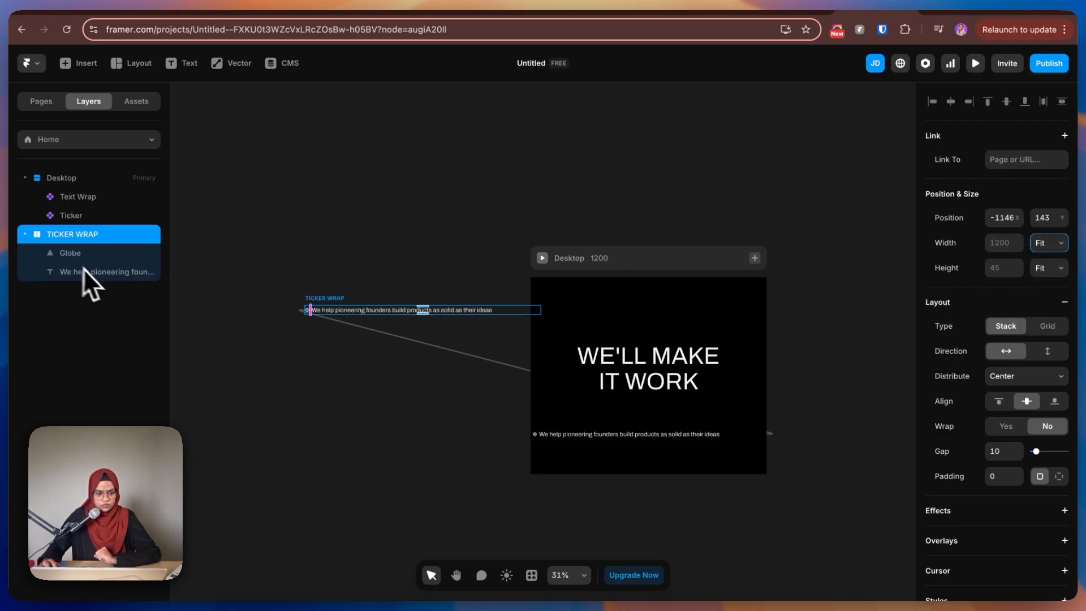
click(85, 272)
click(1044, 305)
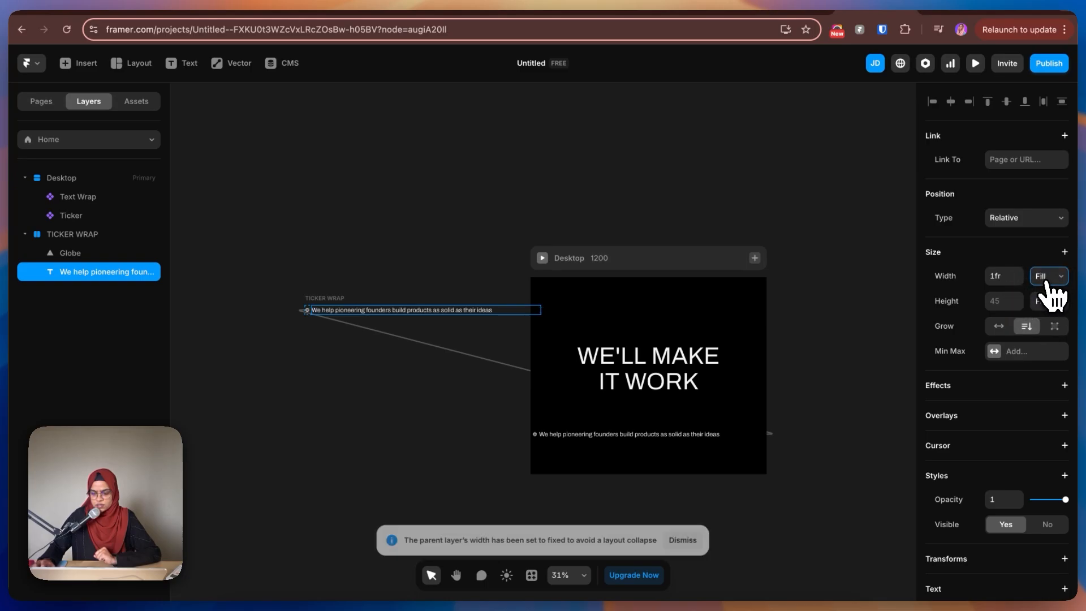
click(1047, 293)
click(1048, 295)
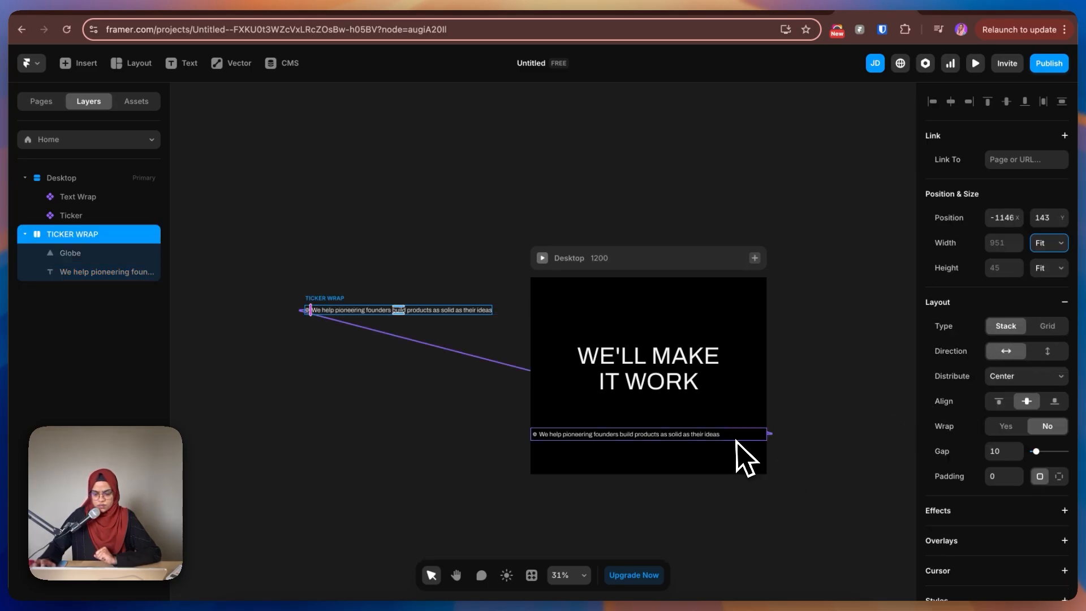
Step: Preview the ticker's loop spacing on the page, and examine how the section after the ticker appears on xscape.studio
click(975, 63)
scroll(773, 417, down, 2)
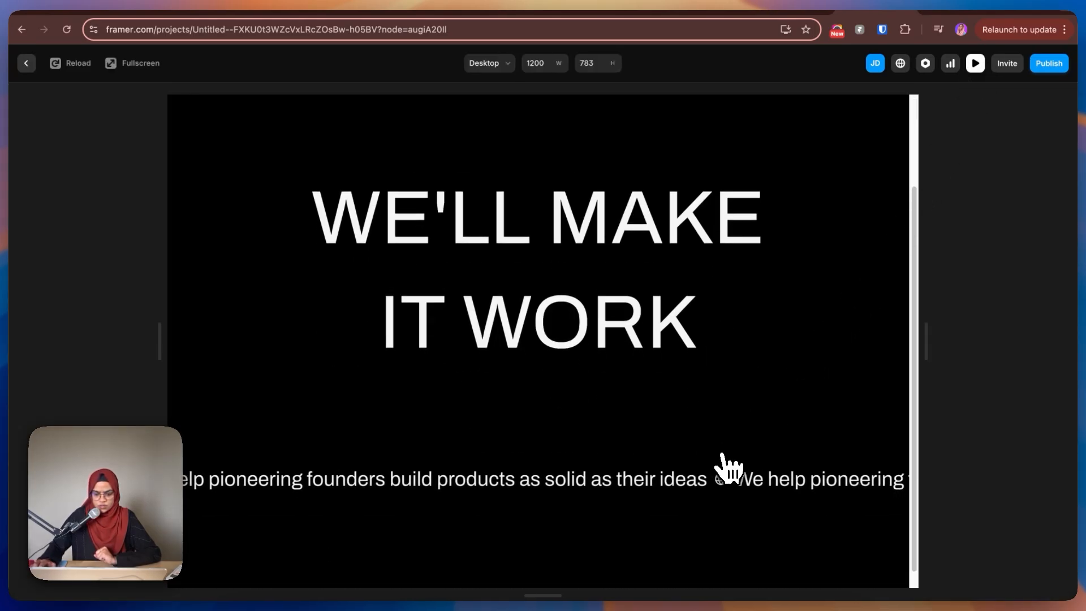
key(Escape)
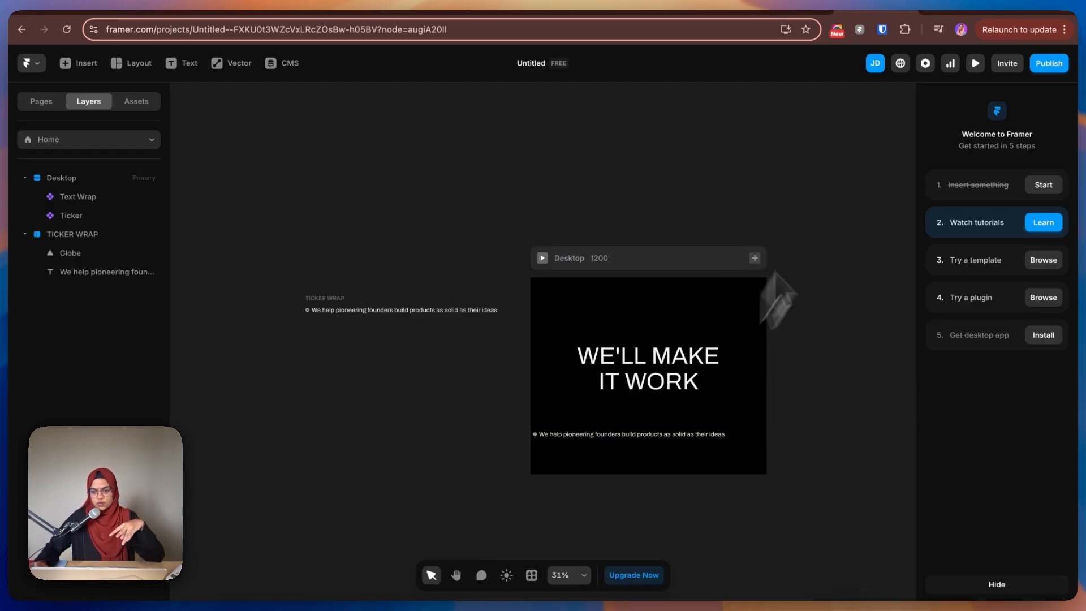
click(940, 12)
scroll(608, 368, down, 3)
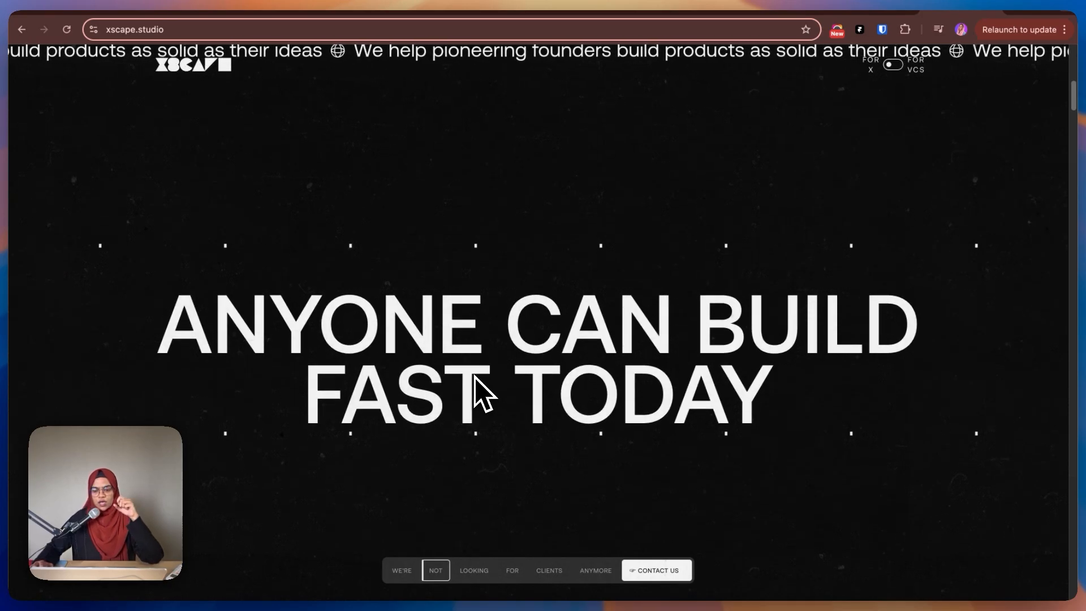
Step: Switch back to the Framer project and set the Desktop breakpoint's height to Fit
click(863, 13)
click(1050, 281)
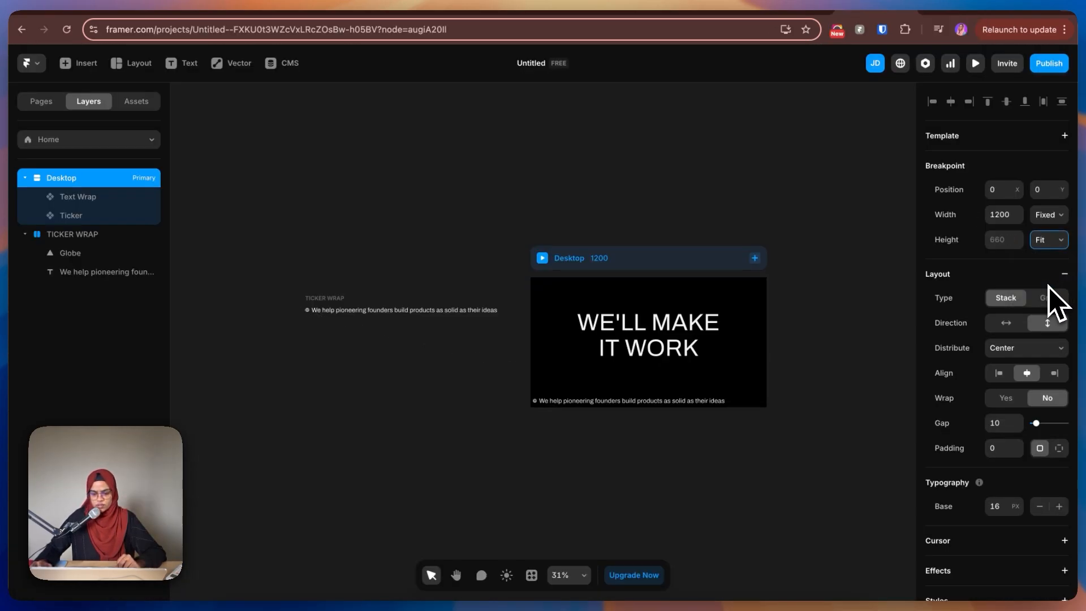
Step: Draw a frame about 1151 by 576 px below the ticker and nest it inside Desktop, after the Ticker layer
click(710, 481)
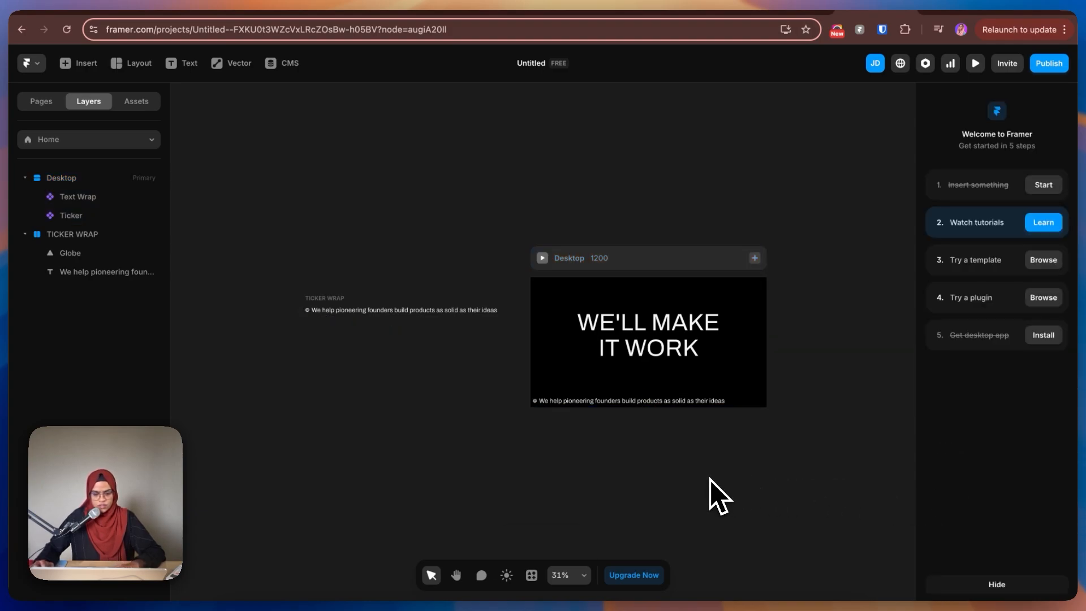
key(shift+f)
drag(540, 380, 764, 492)
drag(54, 300, 72, 227)
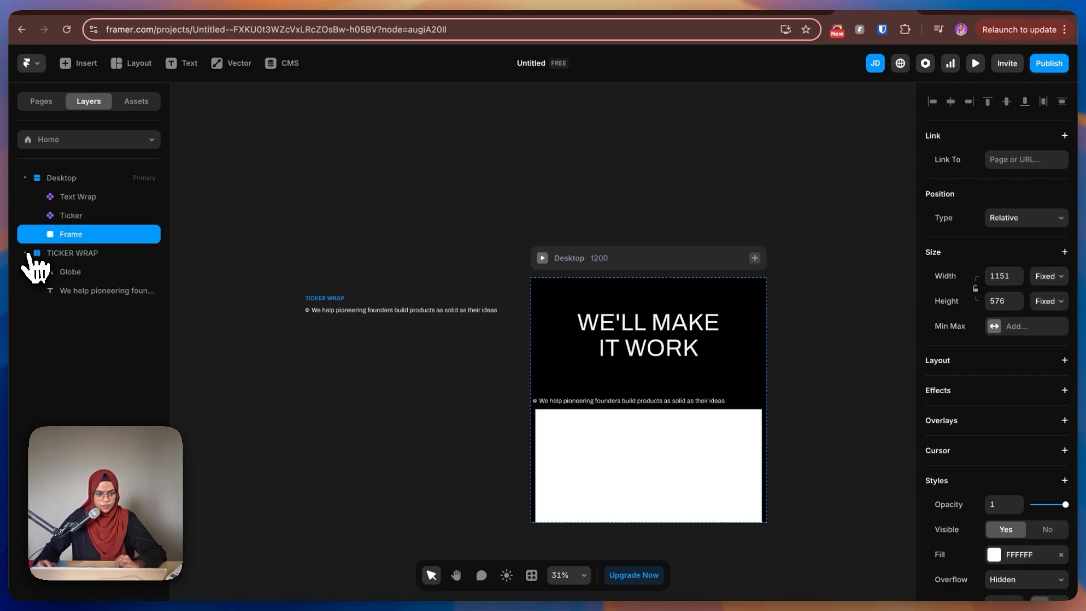
Step: Set the new frame's width to Fill and rename it "Scroll Section"
click(1047, 304)
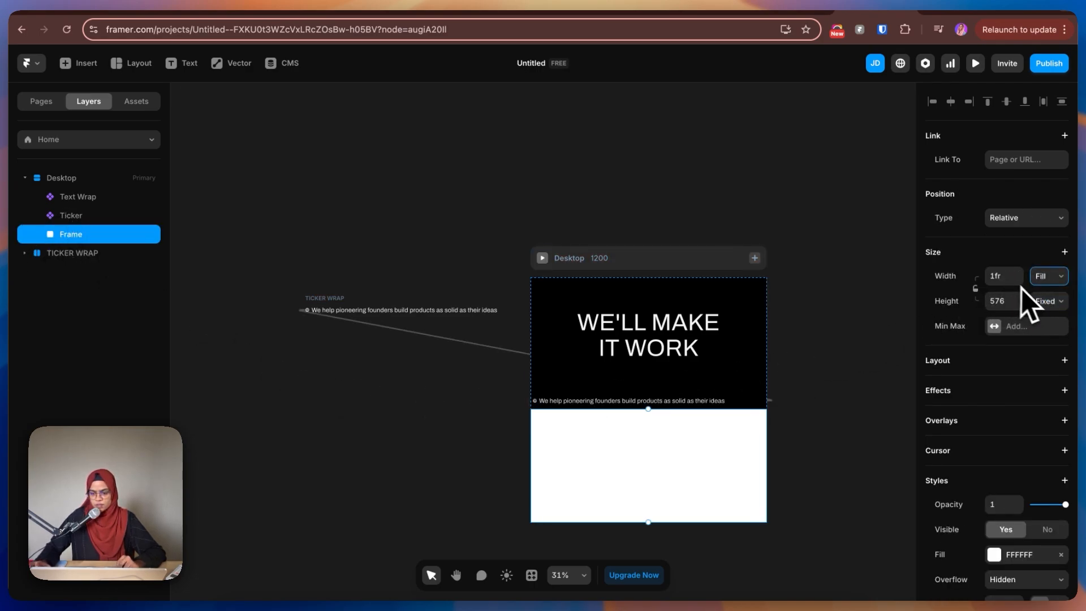
click(230, 334)
double_click(74, 234)
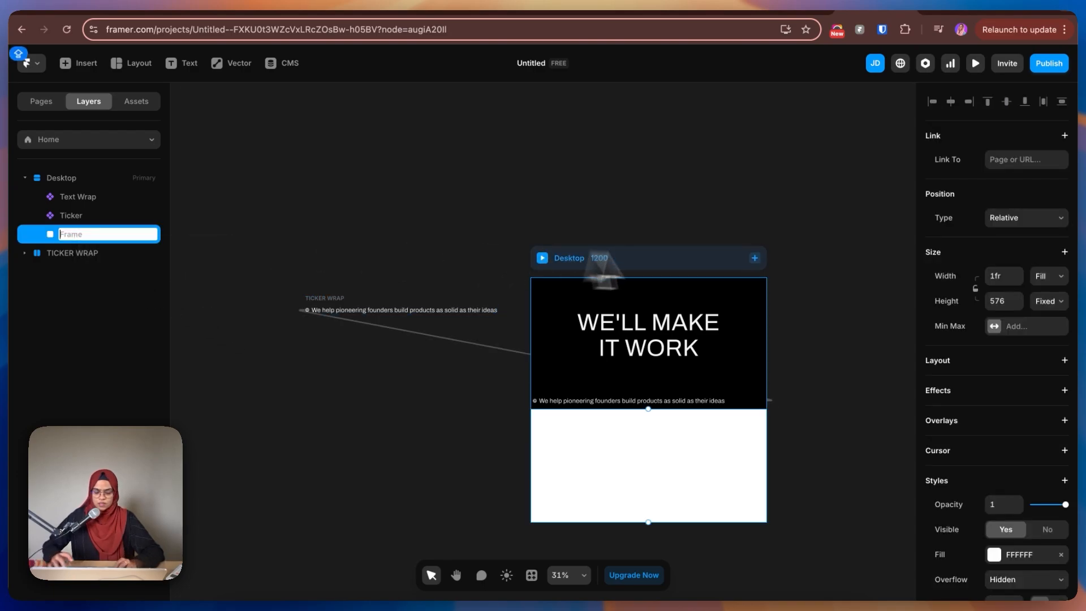
text(Scroll Section)
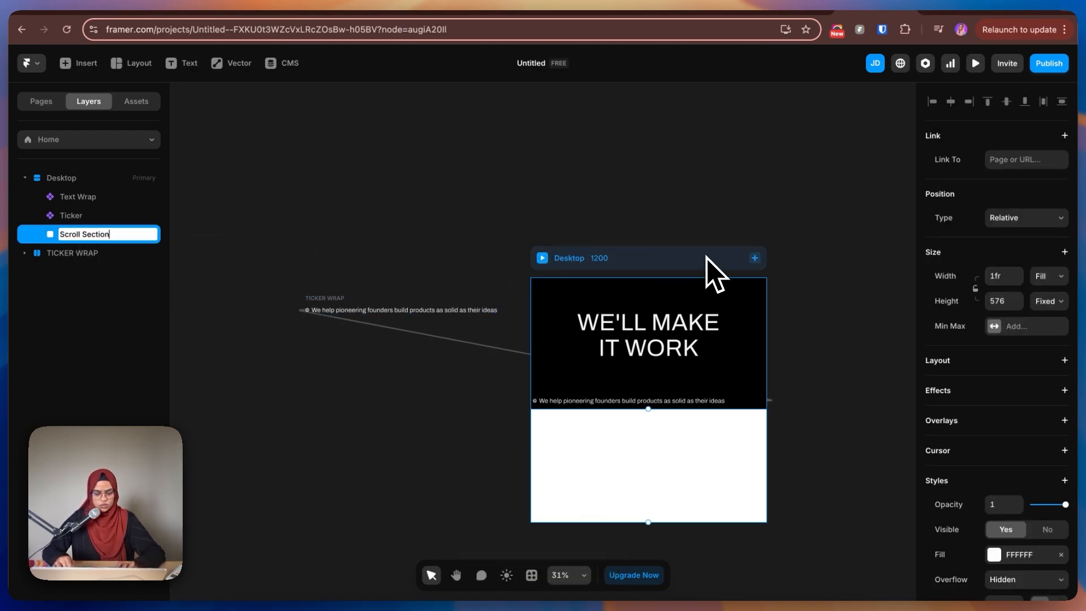
key(Return)
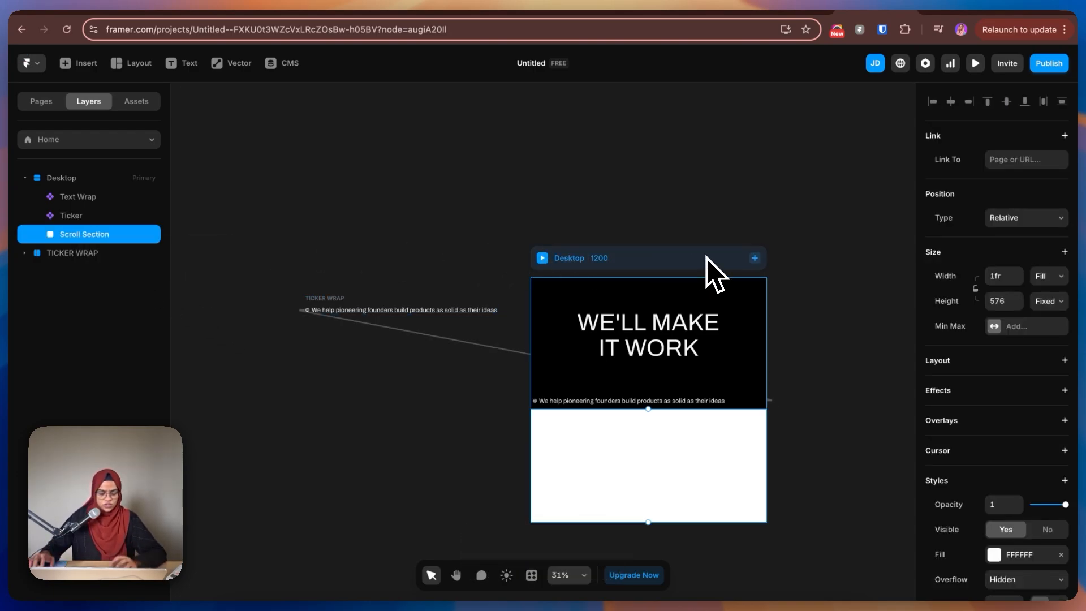
Step: Add a stack layout to Scroll Section and remove its white fill
click(1065, 361)
click(415, 509)
click(633, 450)
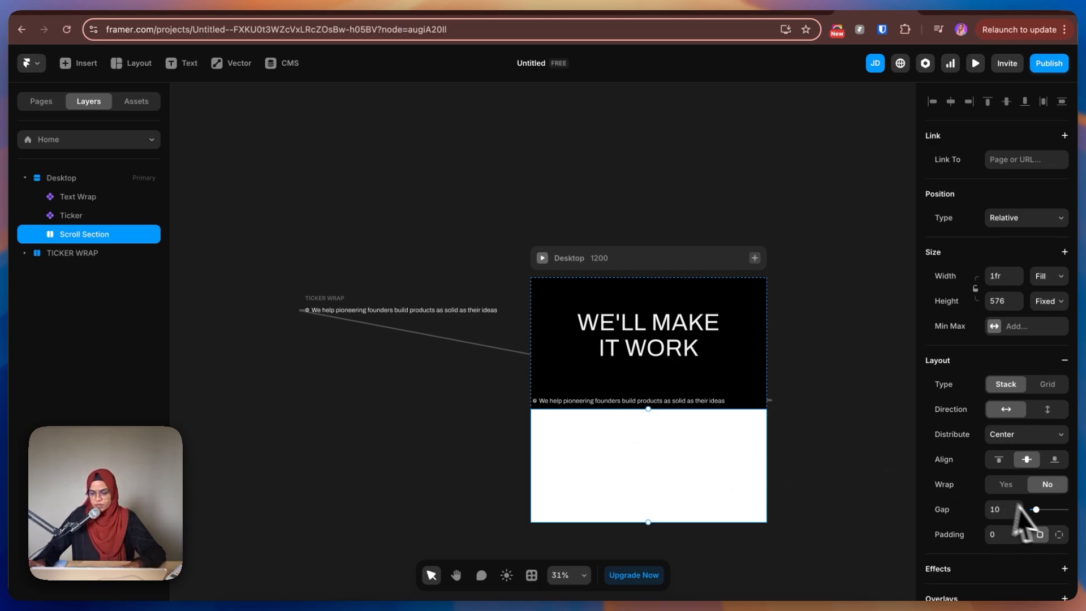
scroll(1035, 521, down, 3)
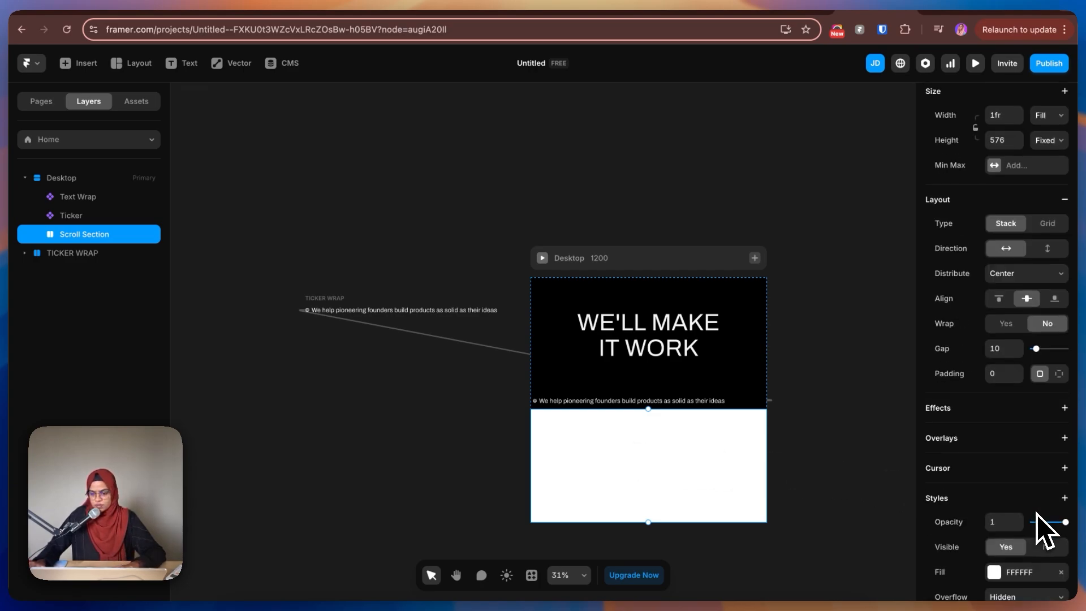
click(1063, 573)
click(826, 472)
Step: Draw a frame about 1100 by 502 px inside Scroll Section and name it "Sticky"
click(585, 469)
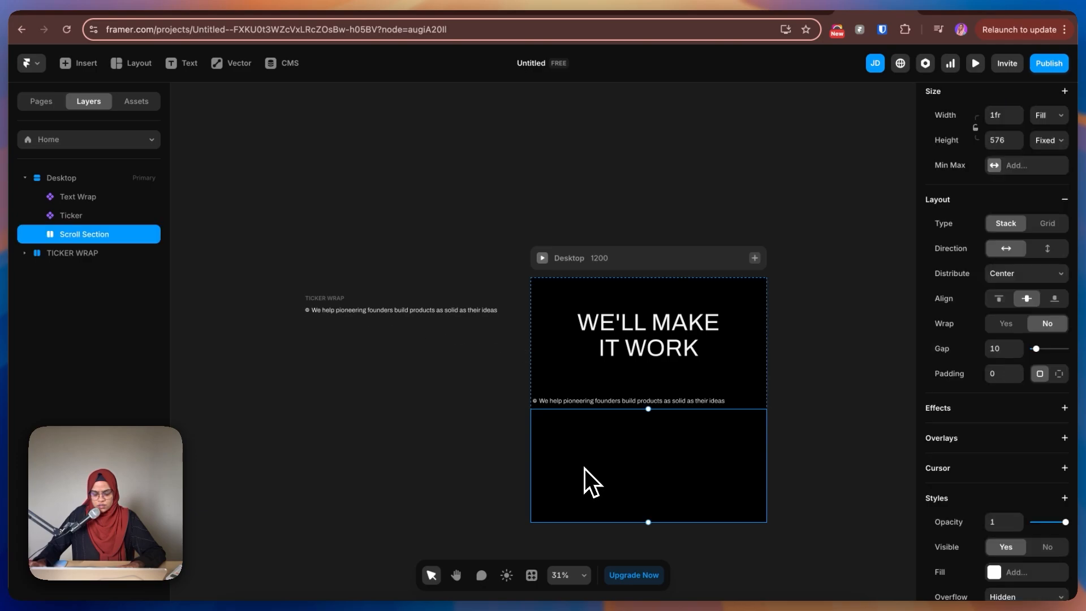
key(f)
drag(537, 417, 757, 515)
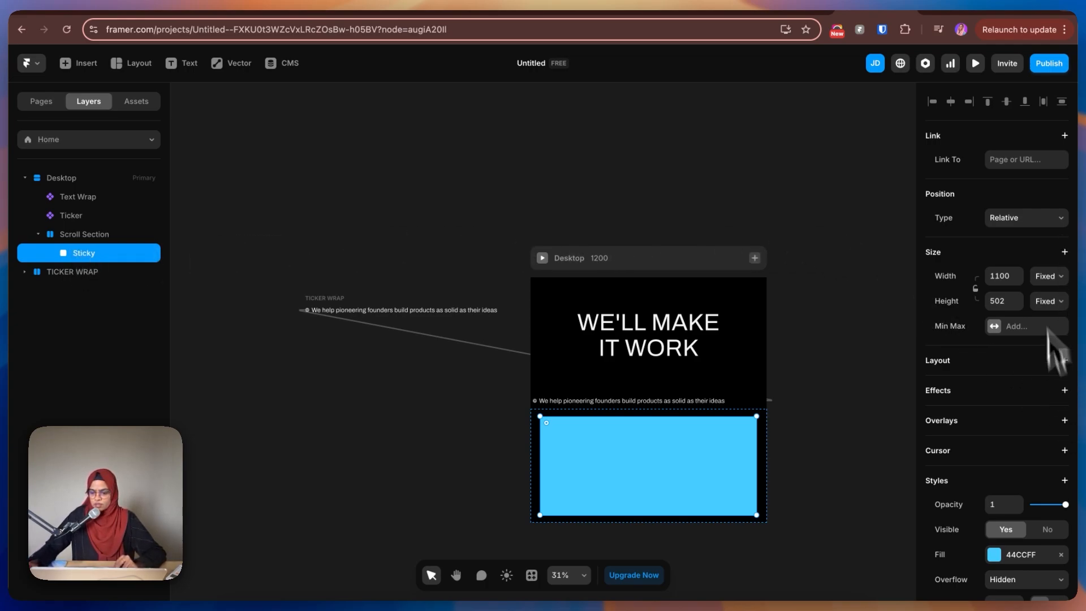
Step: Set the Sticky frame's width and height to Fill and remove its blue fill
click(1050, 290)
click(1050, 283)
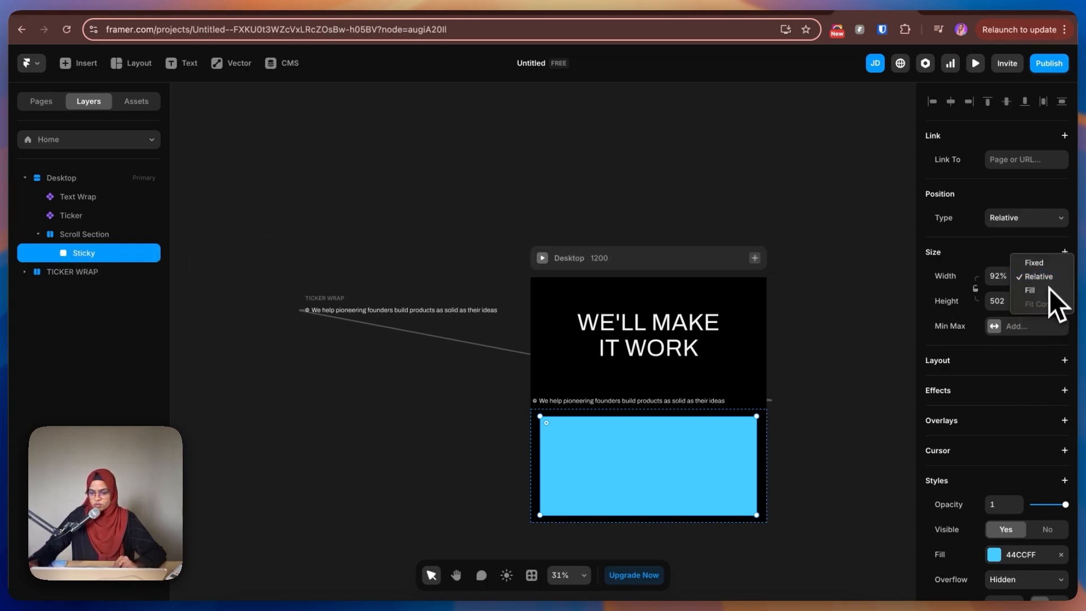
click(1045, 292)
click(1049, 306)
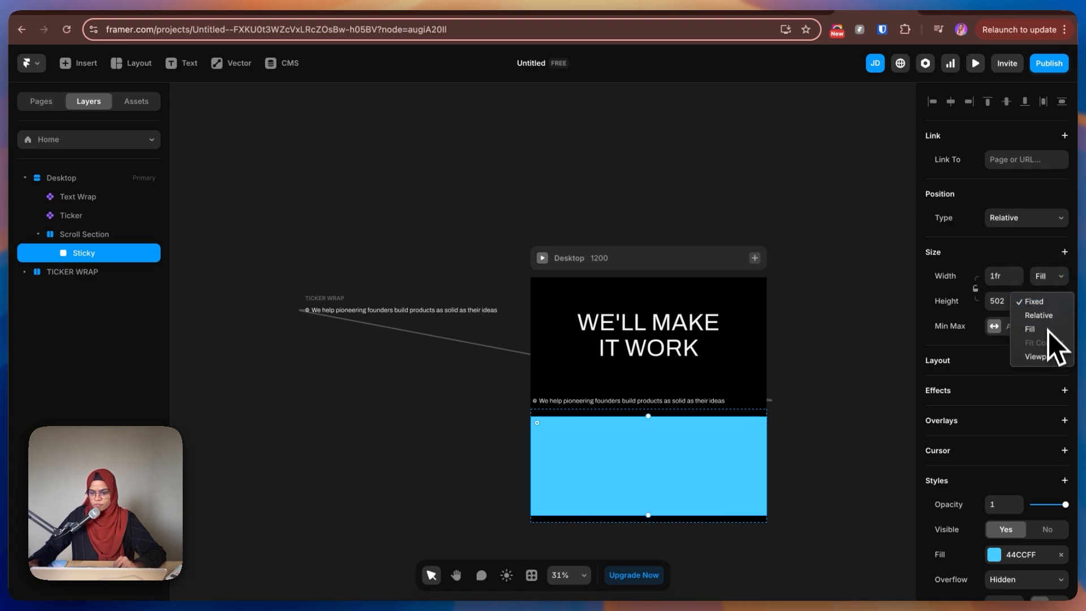
click(877, 423)
click(1045, 334)
click(1063, 555)
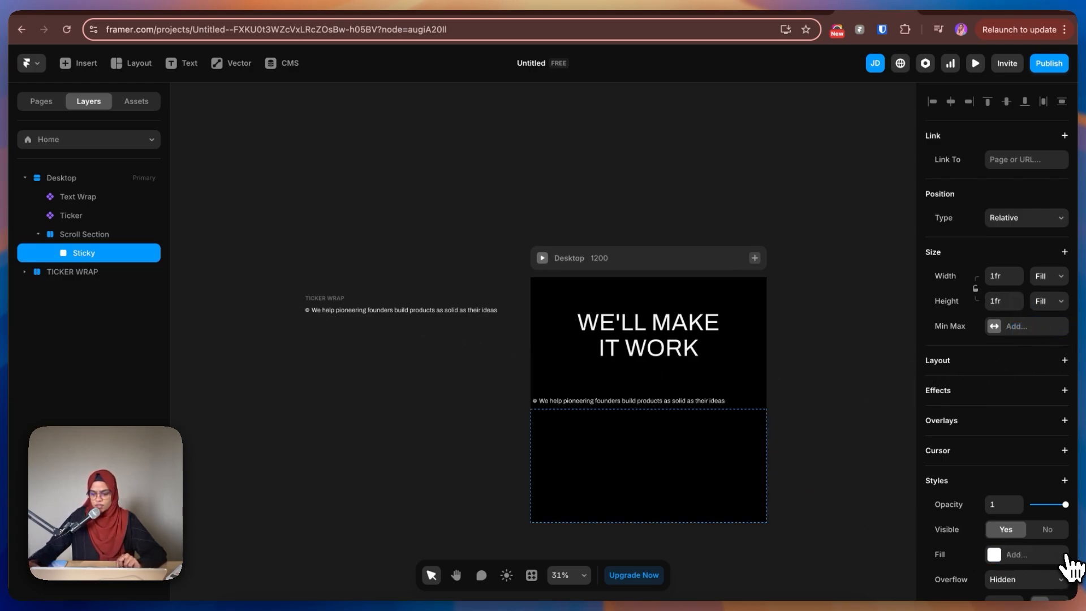
click(839, 274)
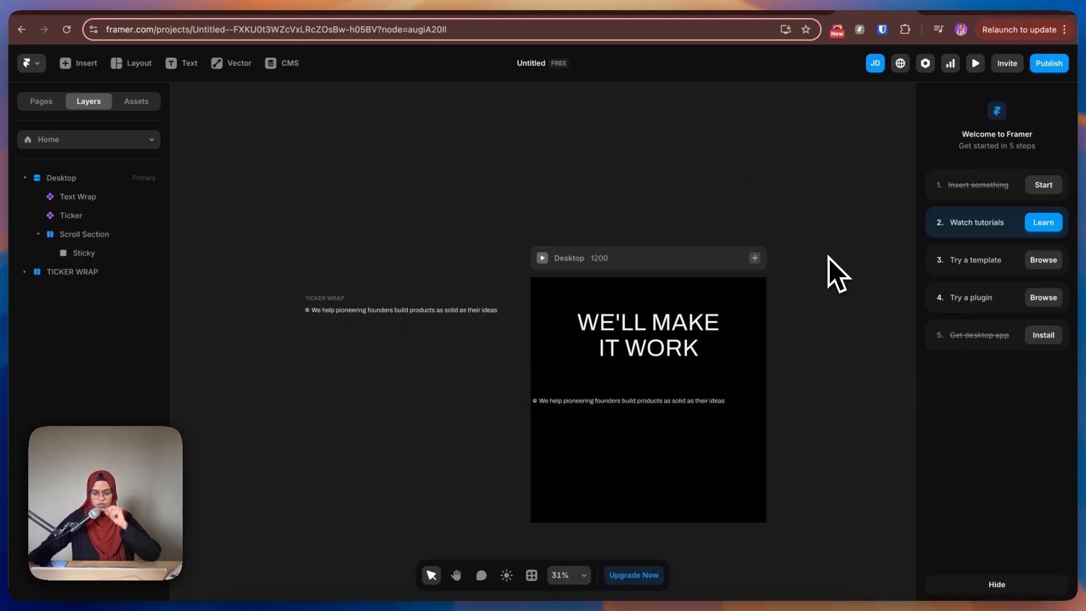
Step: Add a horizontal stack layout to the Sticky frame inside Scroll Section
click(86, 255)
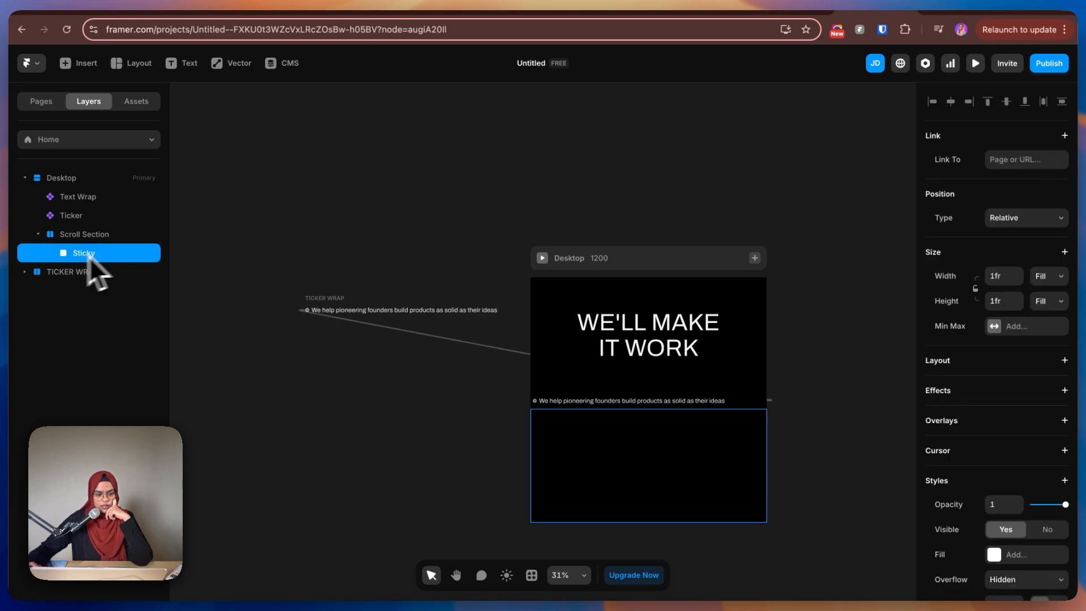
click(1065, 362)
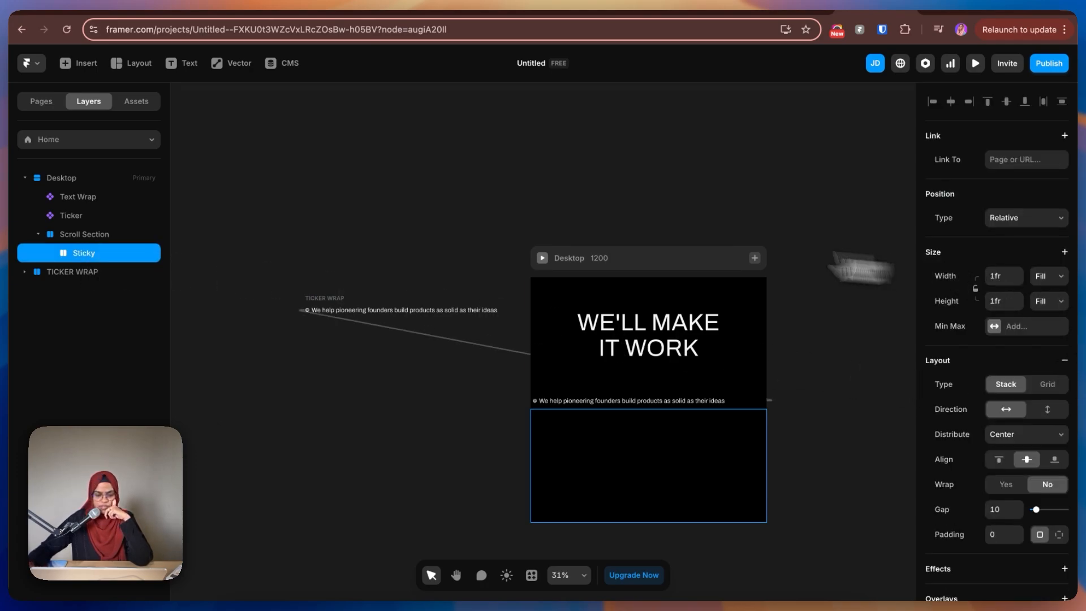
click(95, 235)
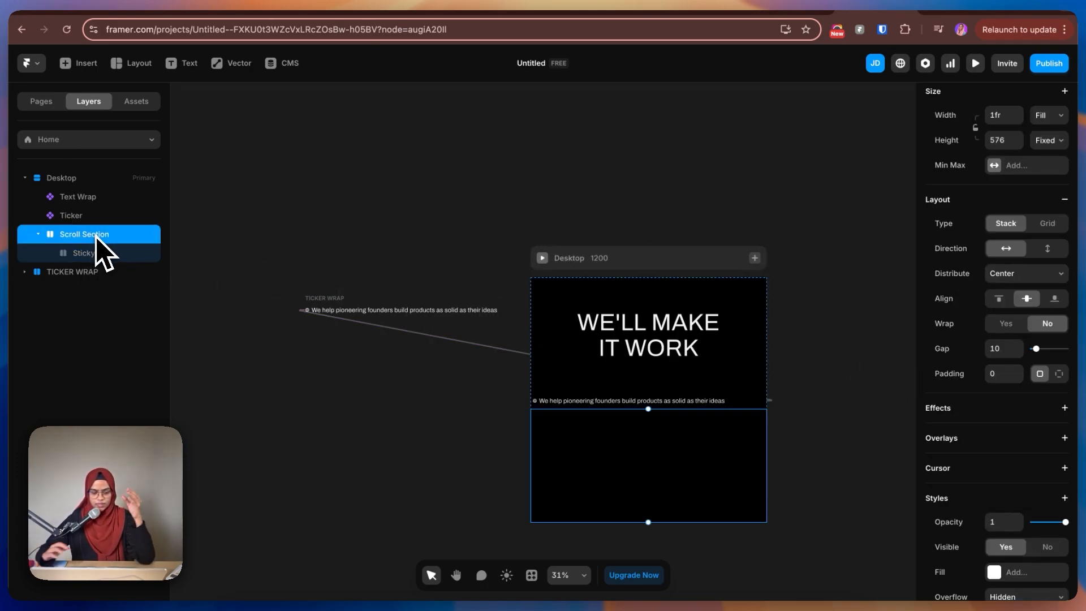
click(97, 255)
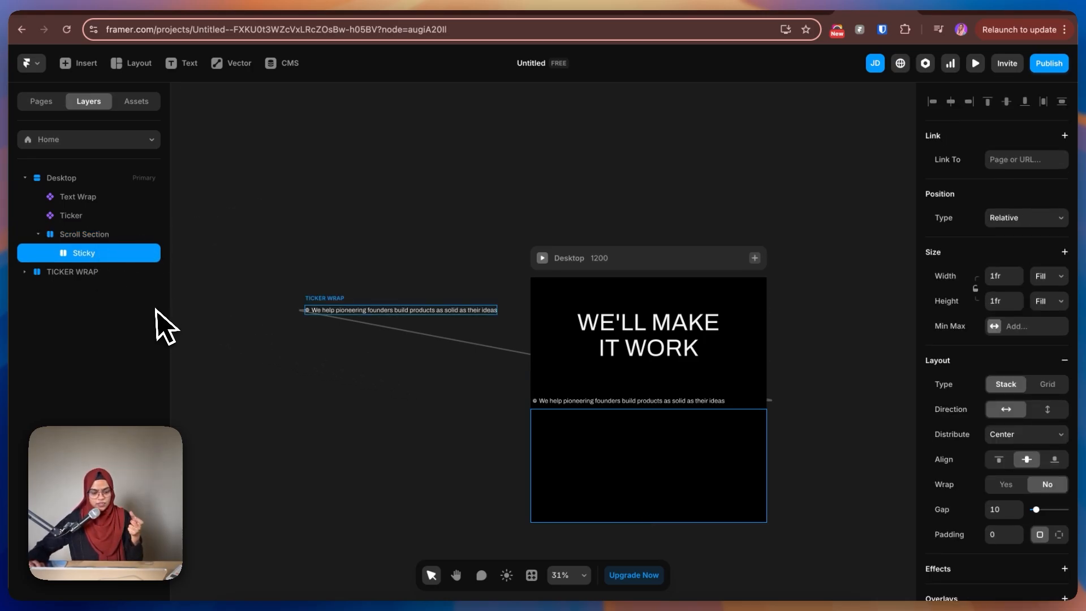
Step: Examine on xscape.studio how the headline changes while the grid transition scrolls, and return to the Framer project's Sticky frame
click(946, 9)
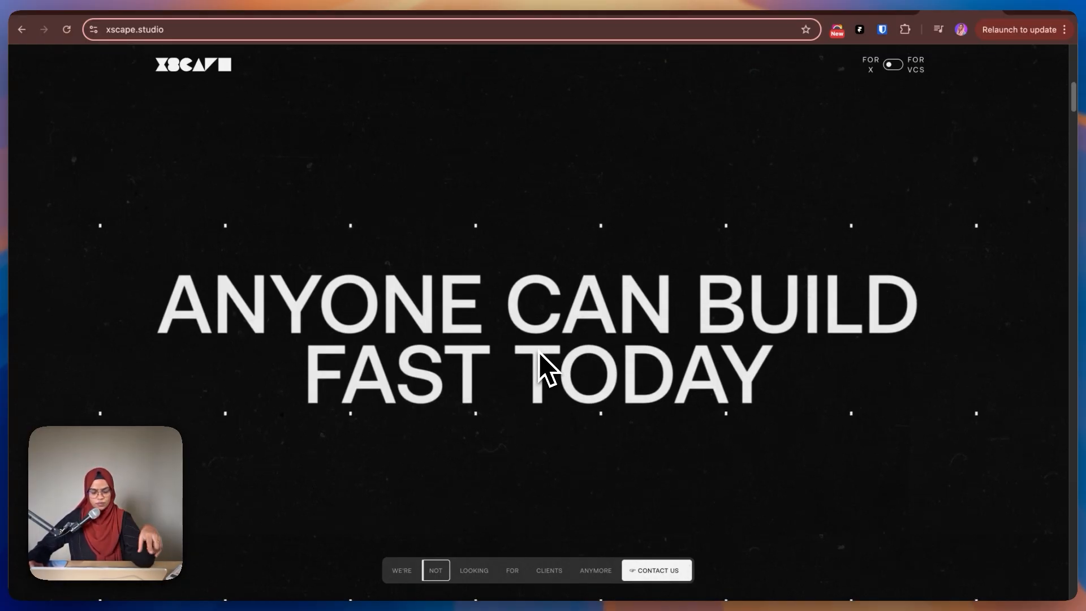
scroll(542, 354, down, 5)
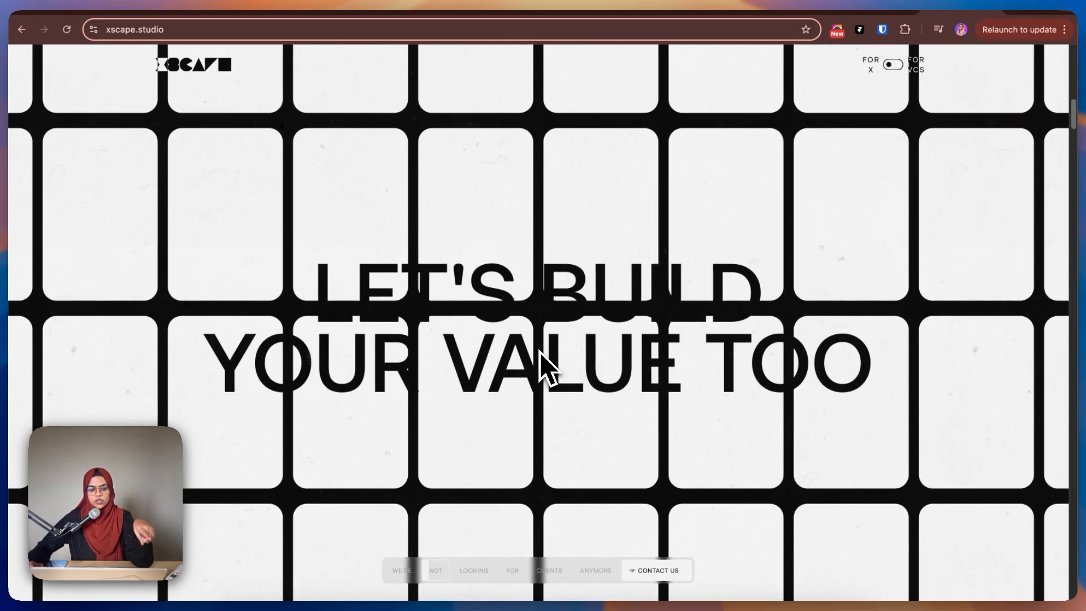
scroll(540, 355, down, 2)
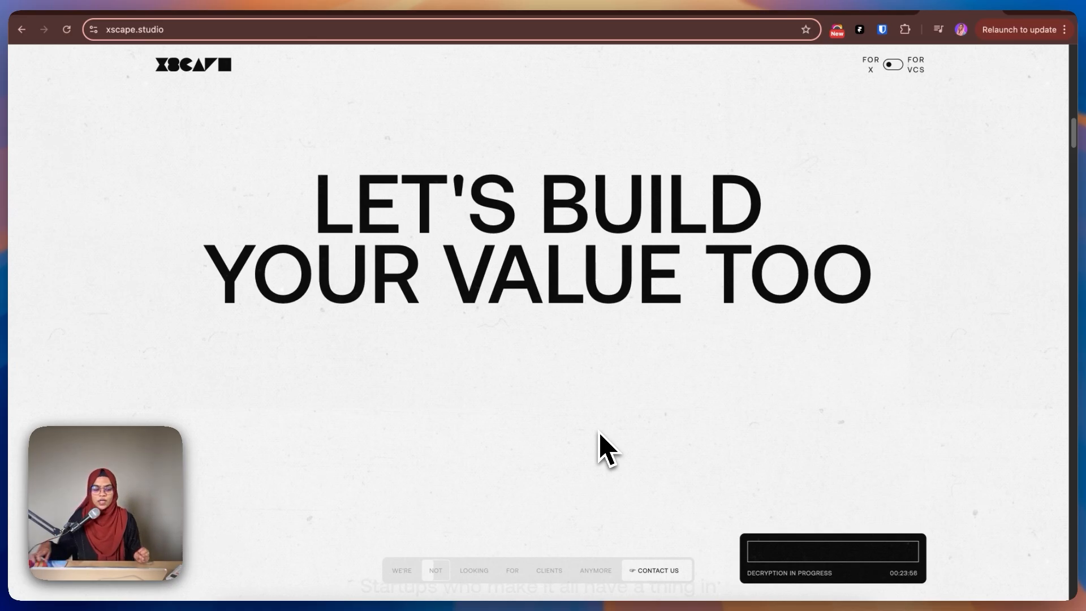
click(866, 6)
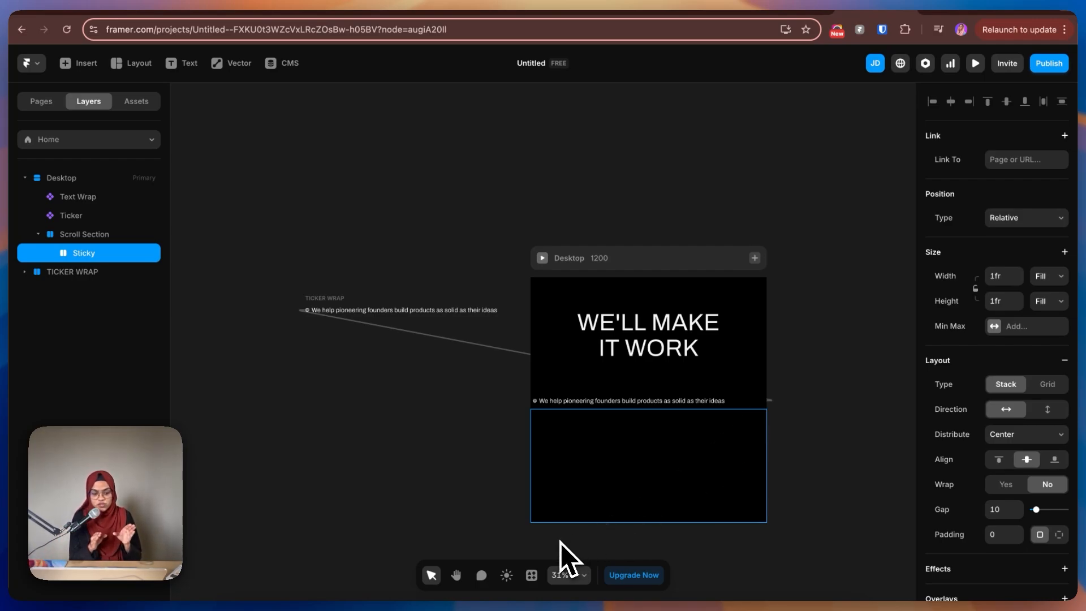
click(100, 237)
click(101, 257)
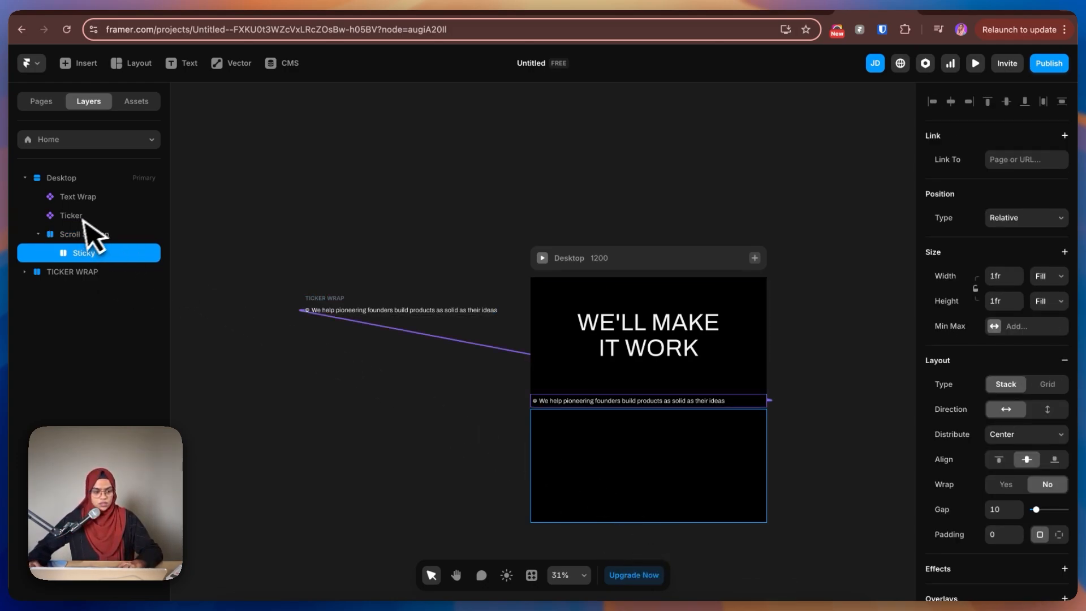
Step: Draw a frame about 983 by 267 px inside Sticky and add a stack layout to it
click(368, 473)
key(f)
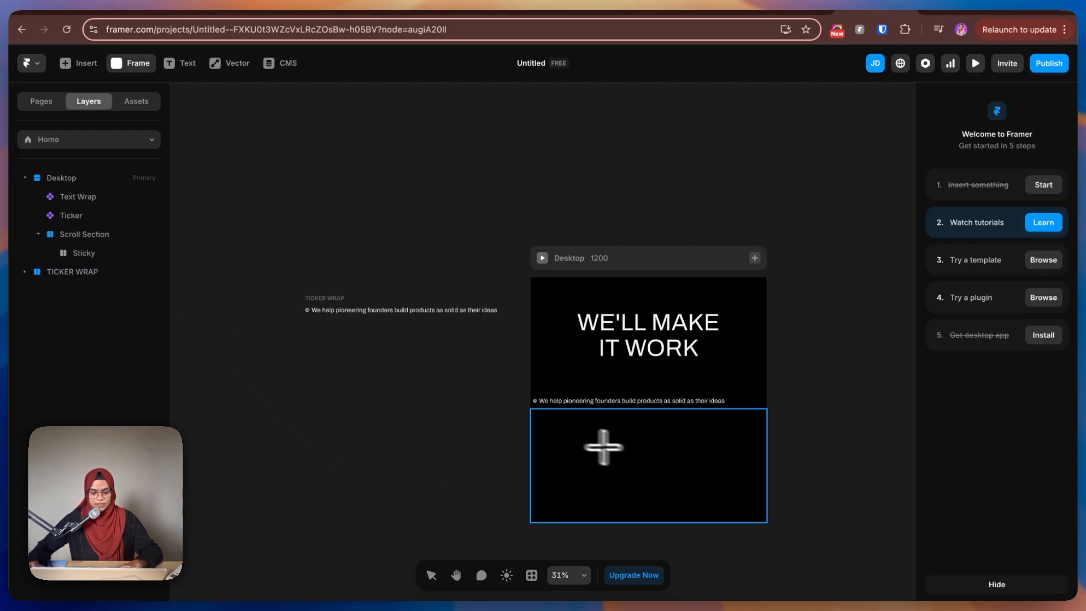
drag(553, 439, 746, 491)
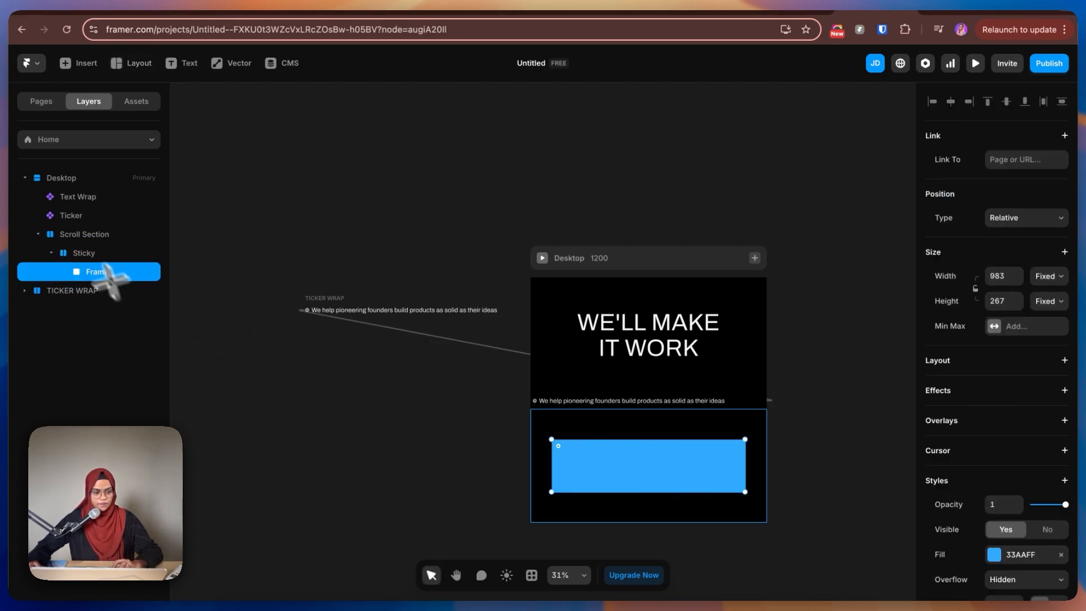
click(1064, 360)
Step: Rename the frame inside Sticky as "Title wrap" and remove its blue fill
double_click(131, 271)
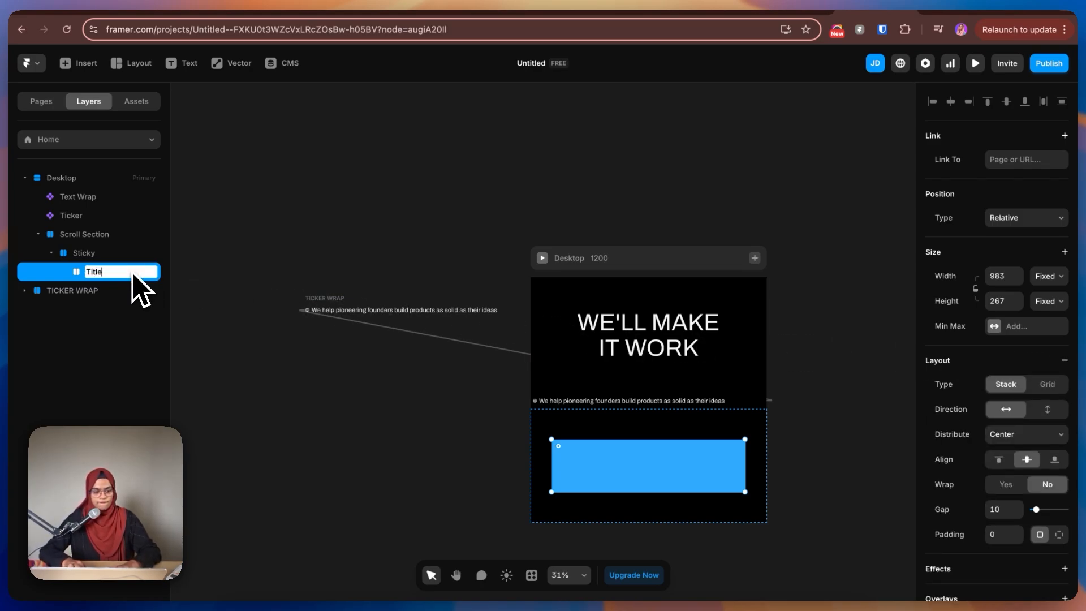
text(Title wrap)
key(Return)
scroll(1071, 506, down, 2)
scroll(1071, 506, down, 4)
click(1065, 543)
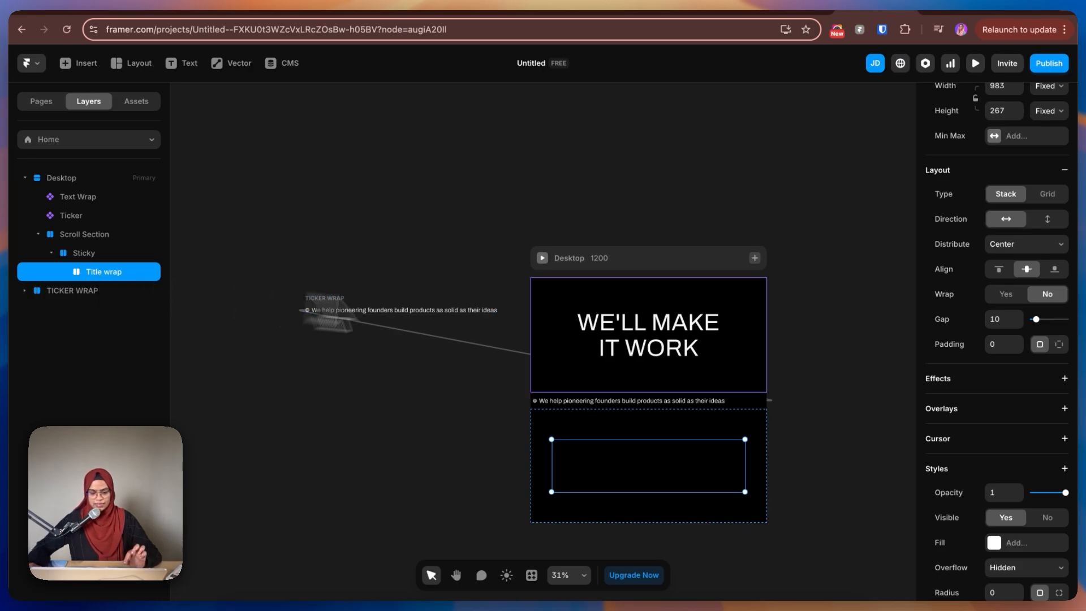
Step: Copy the WE'LL MAKE text from the Text Wrap component into Title wrap and set its font size to 100 px
double_click(619, 351)
click(471, 320)
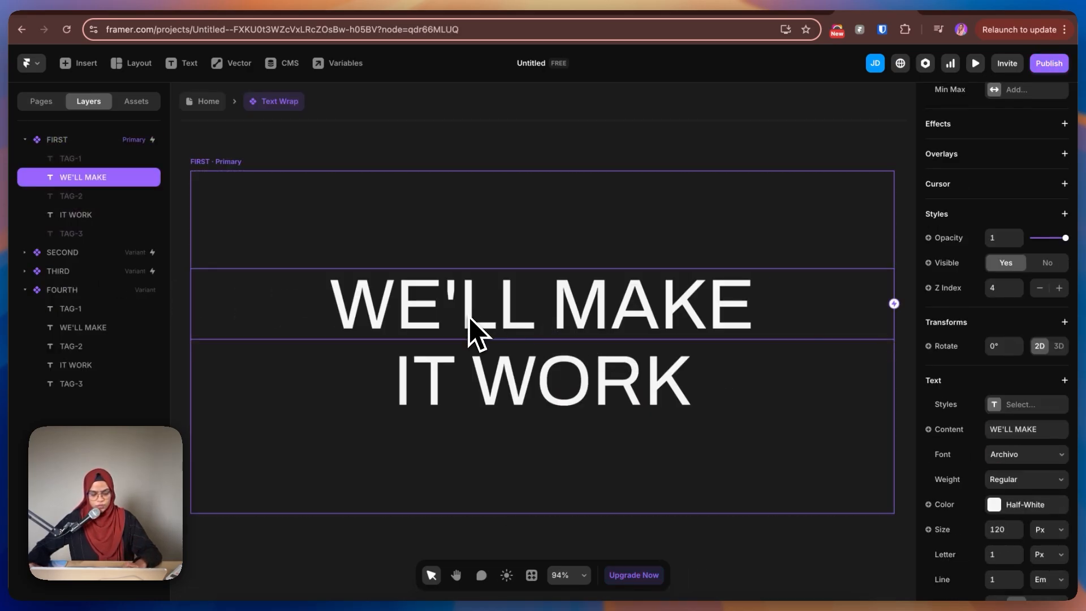
key(super+c)
click(207, 101)
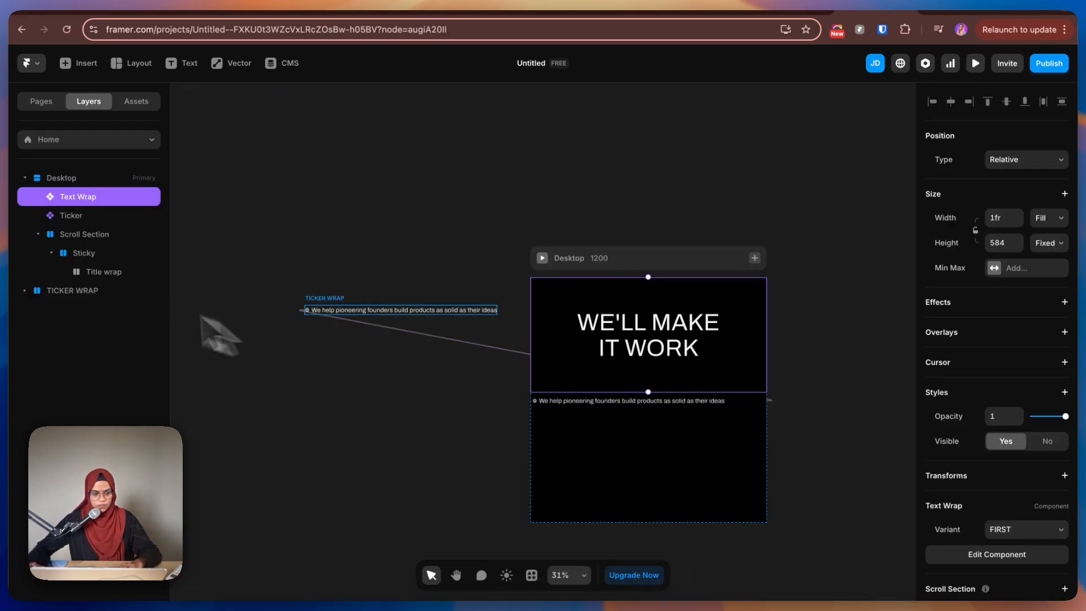
click(94, 273)
key(super+v)
click(1004, 567)
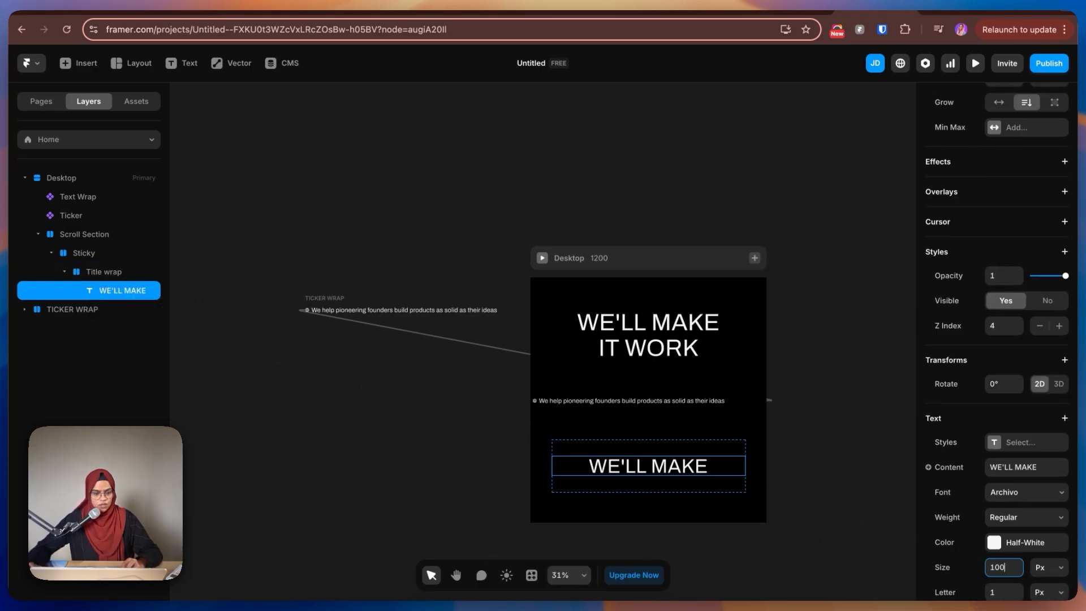
click(123, 272)
click(63, 272)
Step: Check the wording of the dark section's headline on xscape.studio and return to the Framer project
click(939, 8)
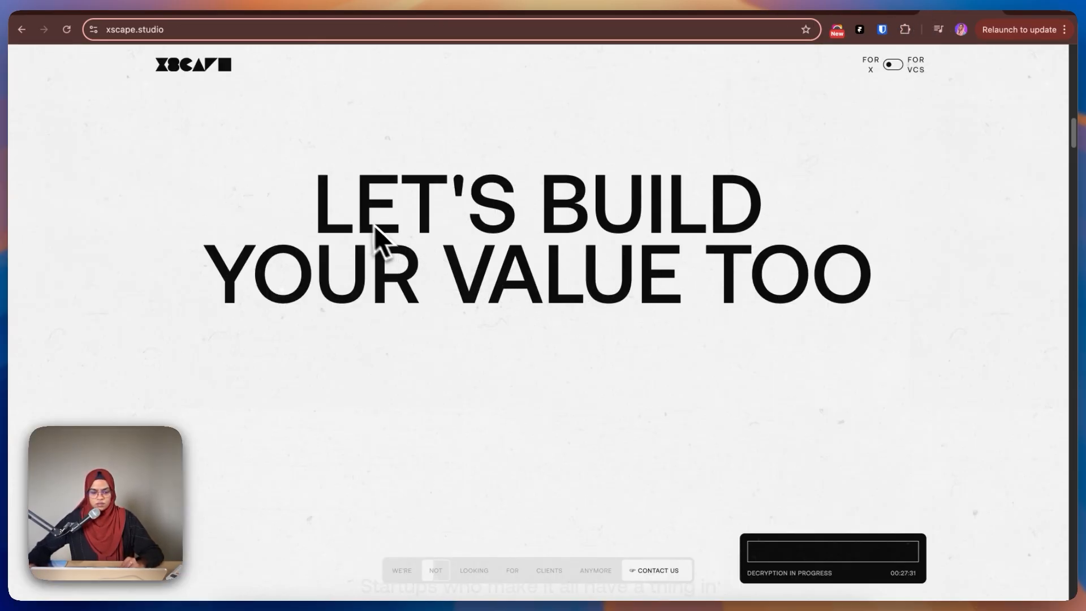
scroll(340, 211, up, 10)
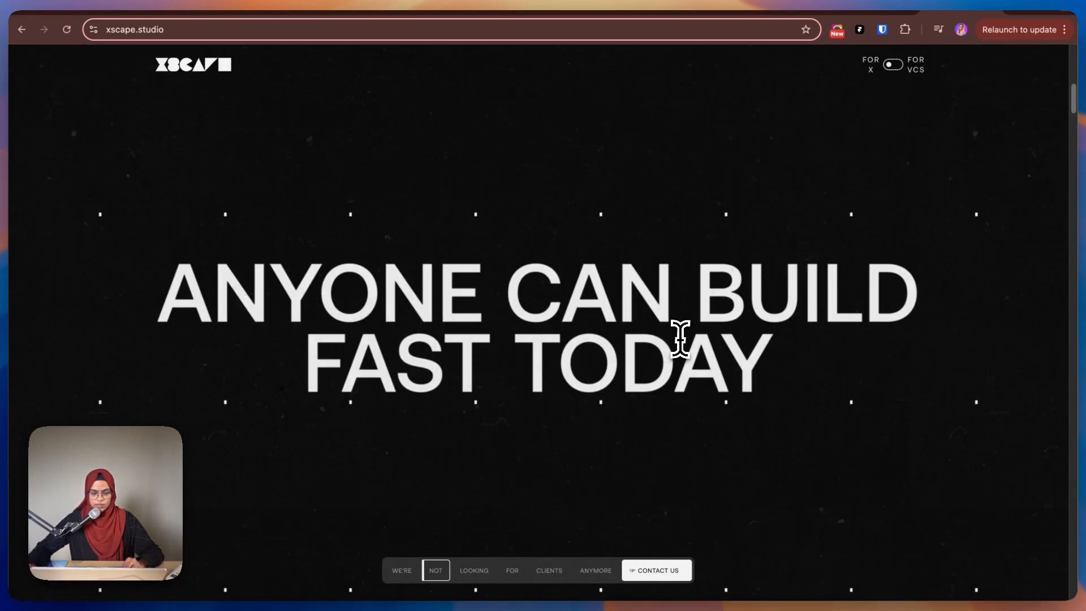
click(874, 8)
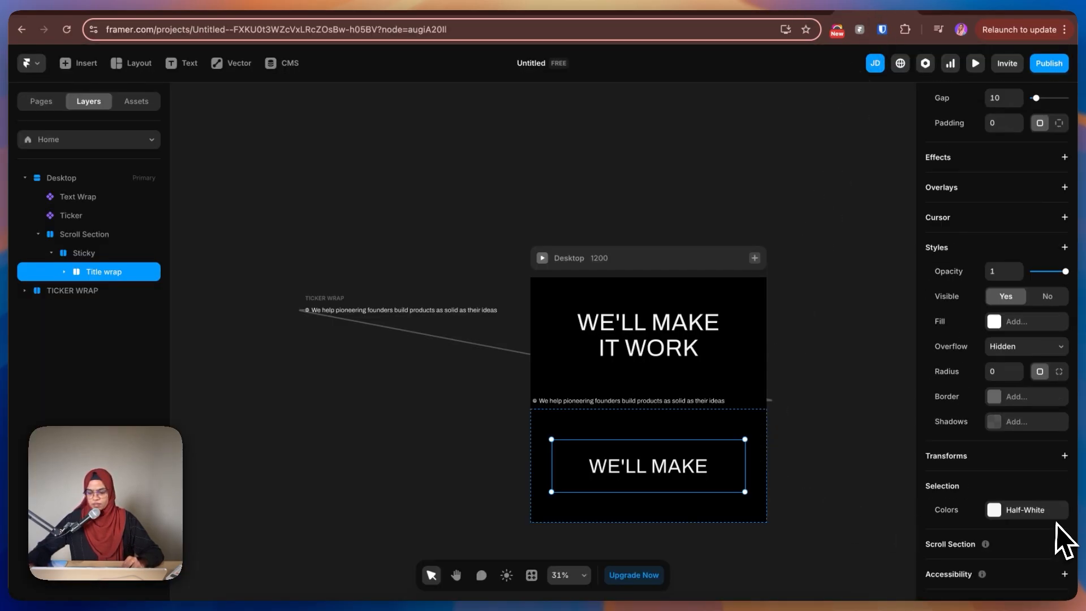
Step: Change the WE'LL MAKE text inside Title wrap to ANYONE CAN BUILD FAST TODAY
scroll(1043, 455, up, 5)
click(101, 301)
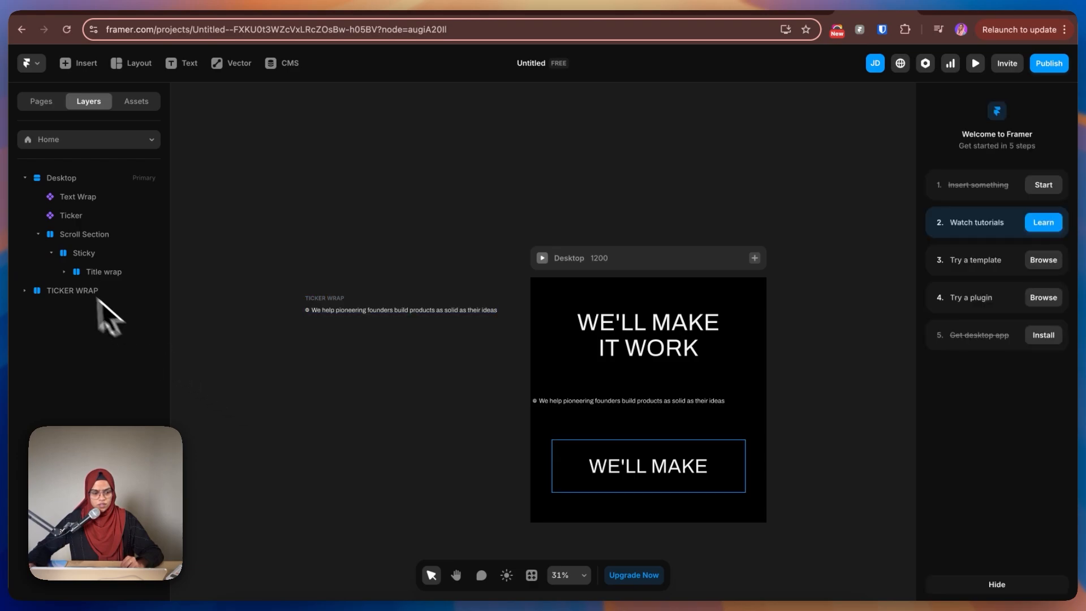
click(64, 271)
click(73, 289)
click(1042, 468)
text(ANYONE)
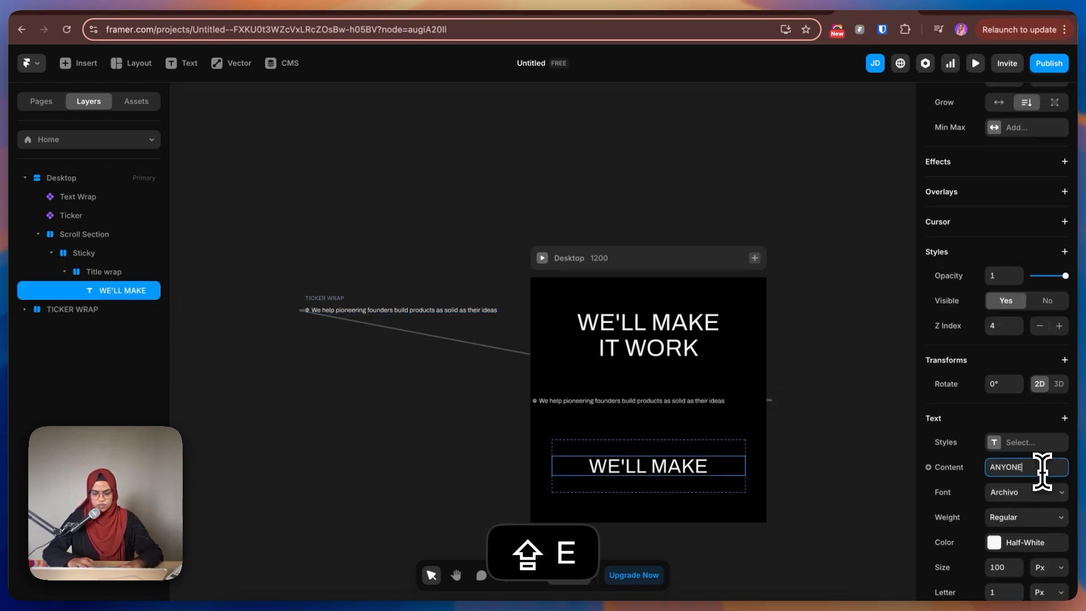
text( CAN BU)
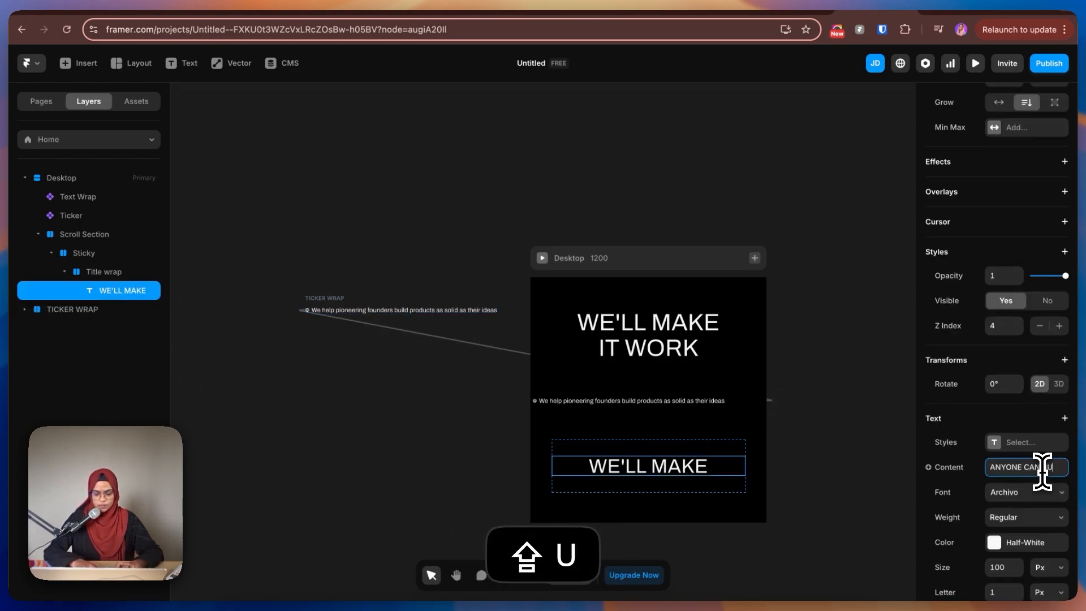
text(ILD FAS)
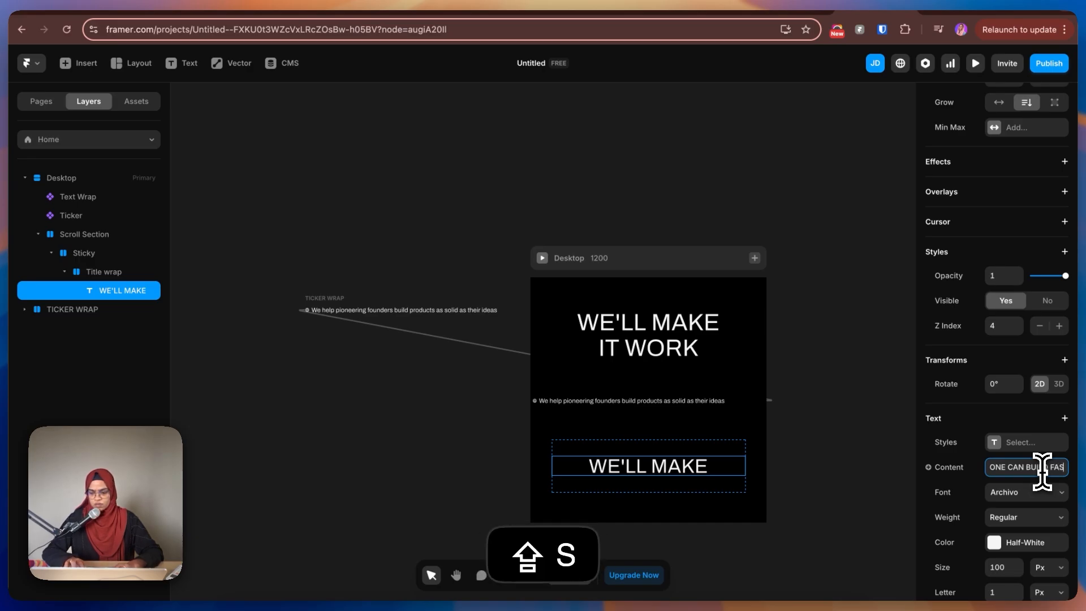
text(T TODAY)
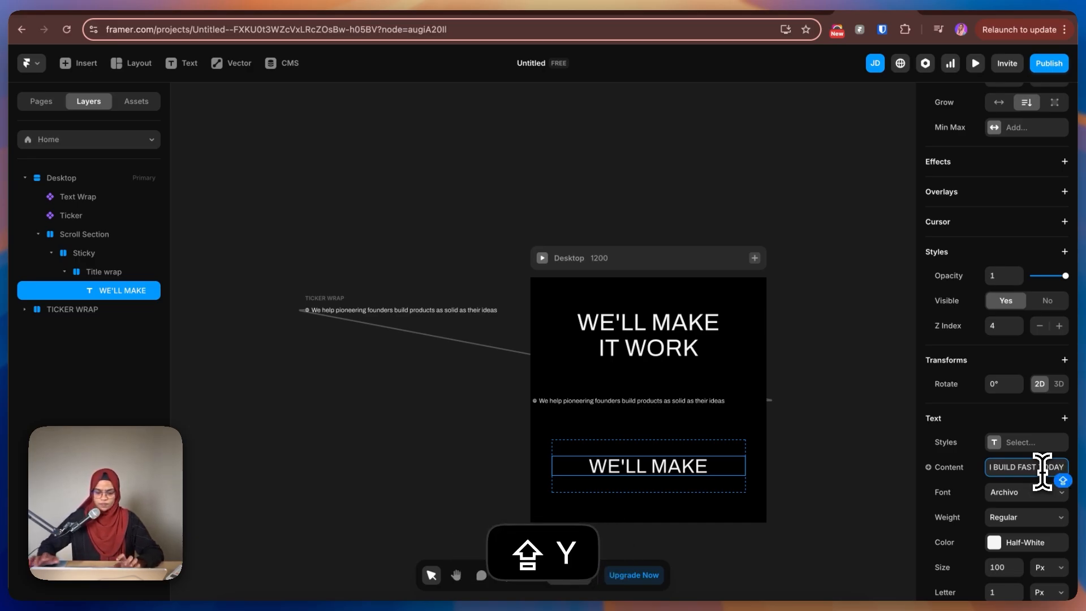
key(shift+Return)
Step: Set Title wrap's width to Fill and its height to Fit Content
click(559, 443)
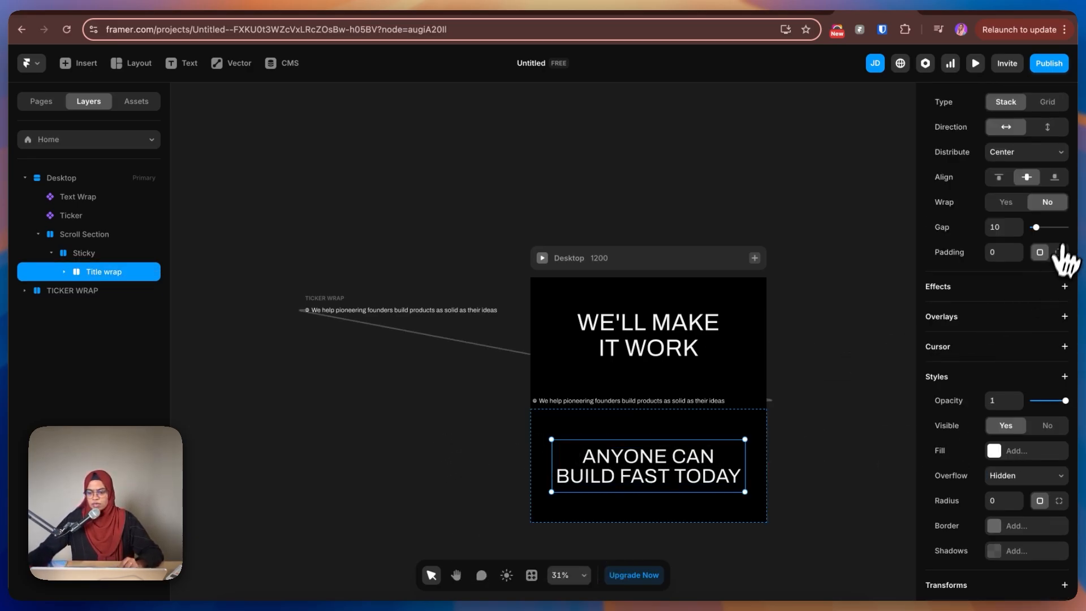
scroll(1057, 278, up, 5)
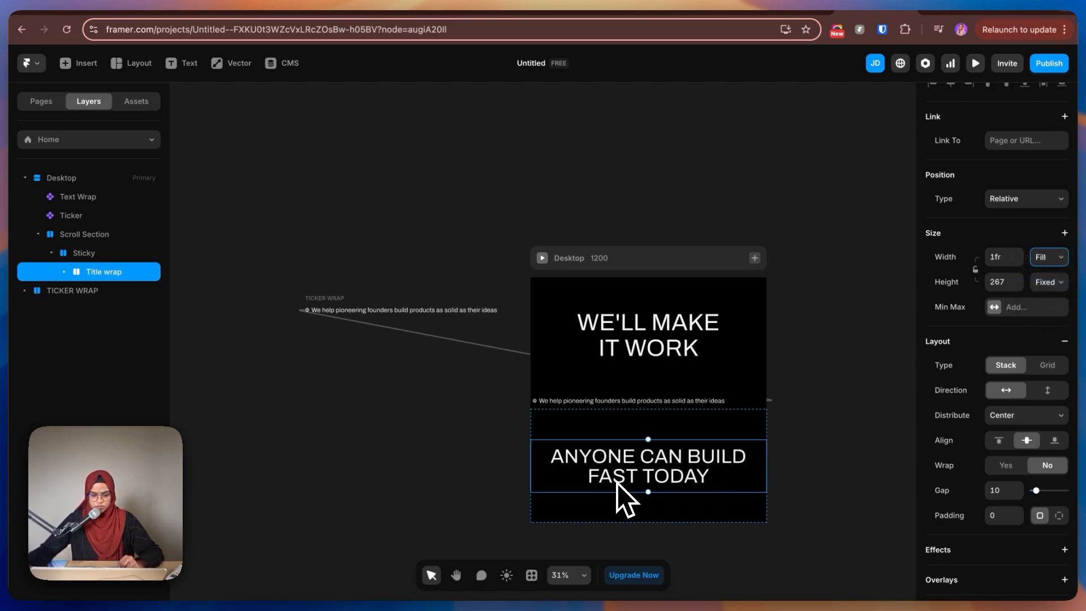
click(1050, 283)
click(1051, 324)
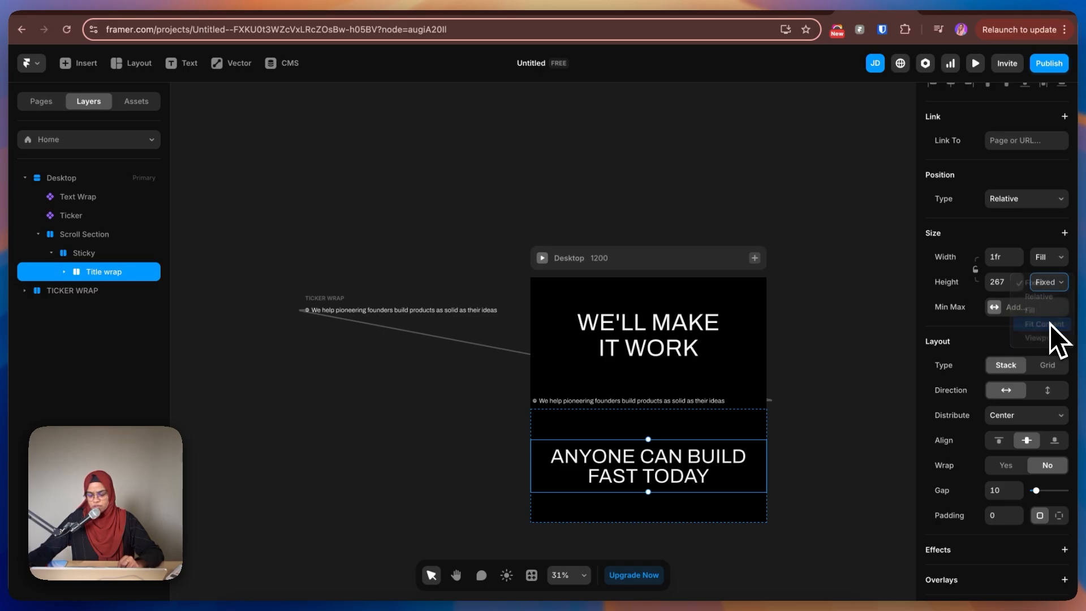
Step: Duplicate the Title wrap layer inside Sticky
click(64, 273)
click(117, 298)
click(267, 315)
click(79, 273)
click(64, 272)
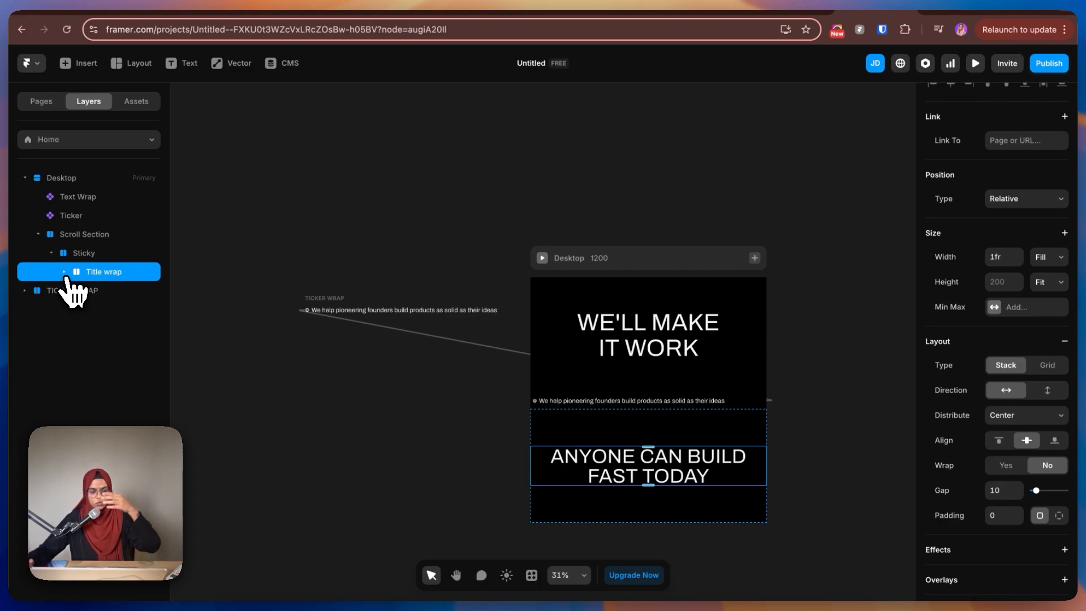
key(super+shift+d)
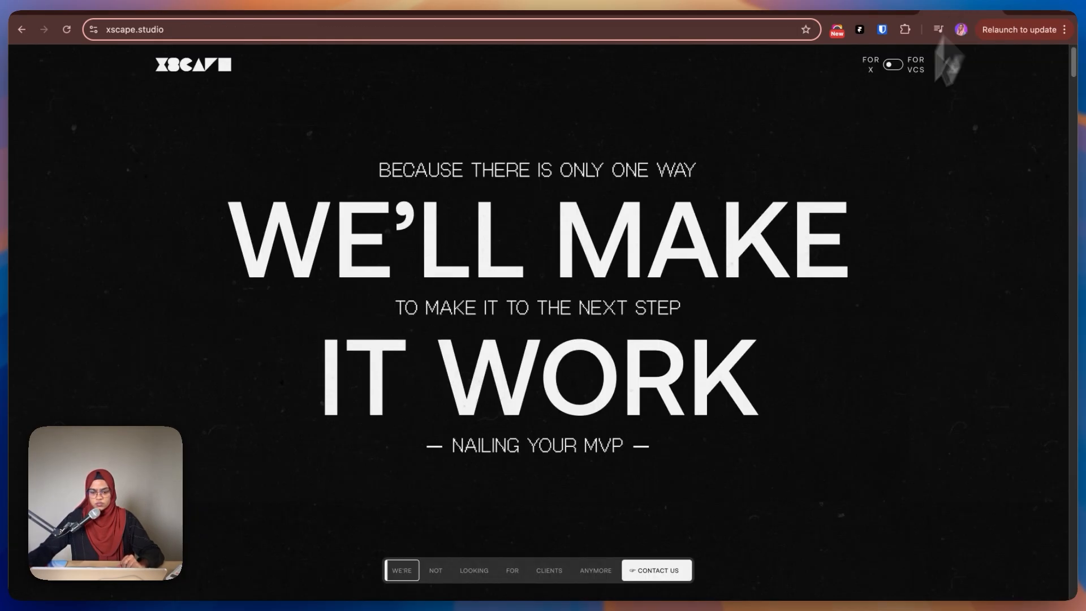
Step: Copy the headline LET'S BUILD YOUR VALUE TOO from xscape.studio and use it as the text of the duplicated Title wrap in Framer
scroll(605, 423, down, 10)
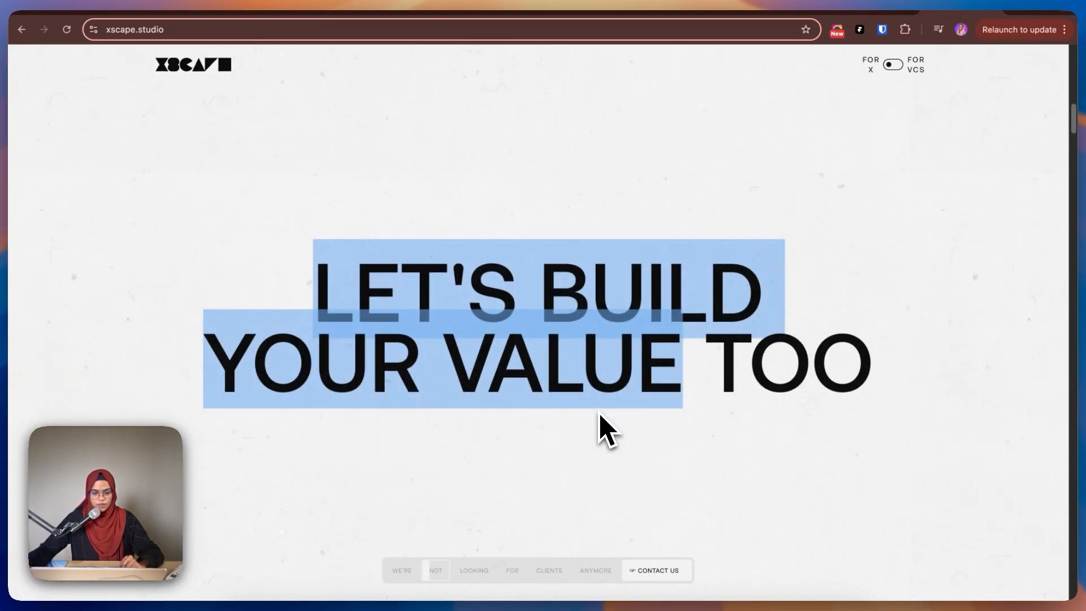
click(363, 280)
drag(318, 283, 866, 368)
key(super+shift+c)
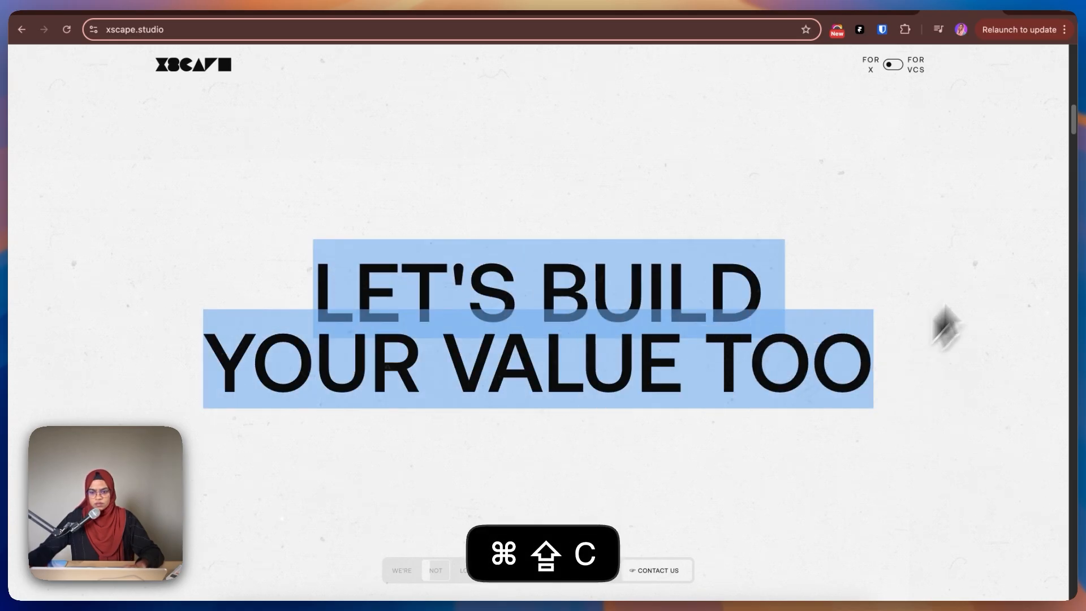
click(858, 8)
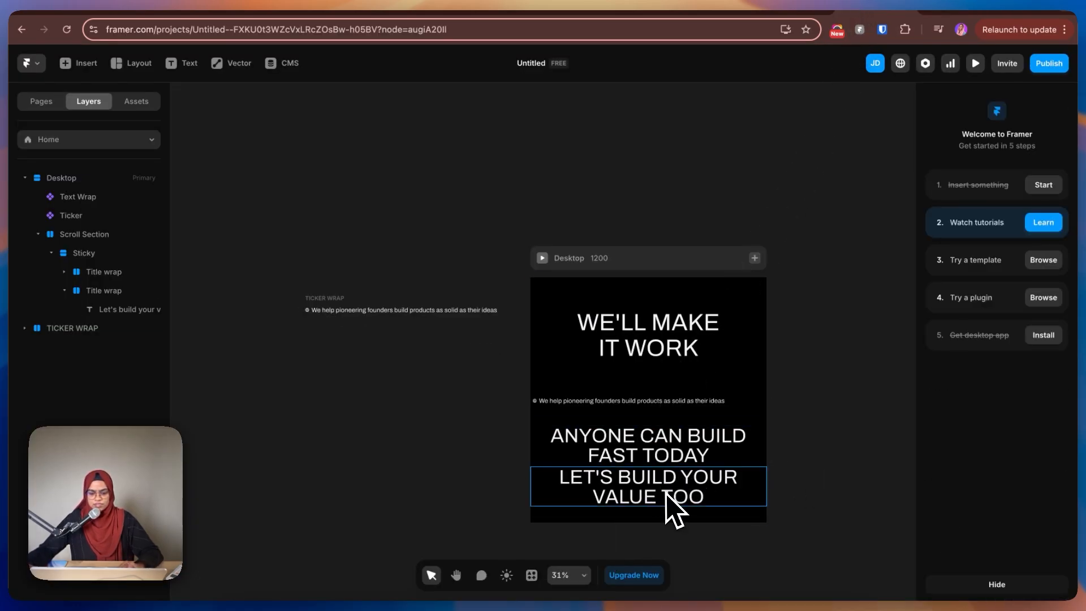
click(79, 292)
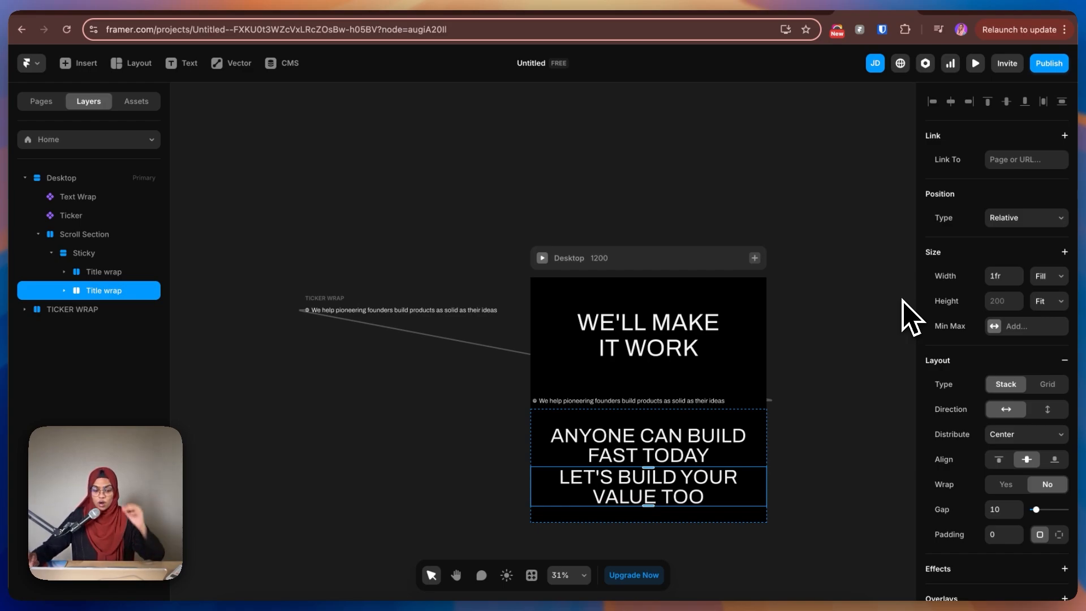
Step: Set both Title wraps' position type to Absolute, centring the ANYONE CAN BUILD FAST TODAY one vertically in Sticky
click(91, 278)
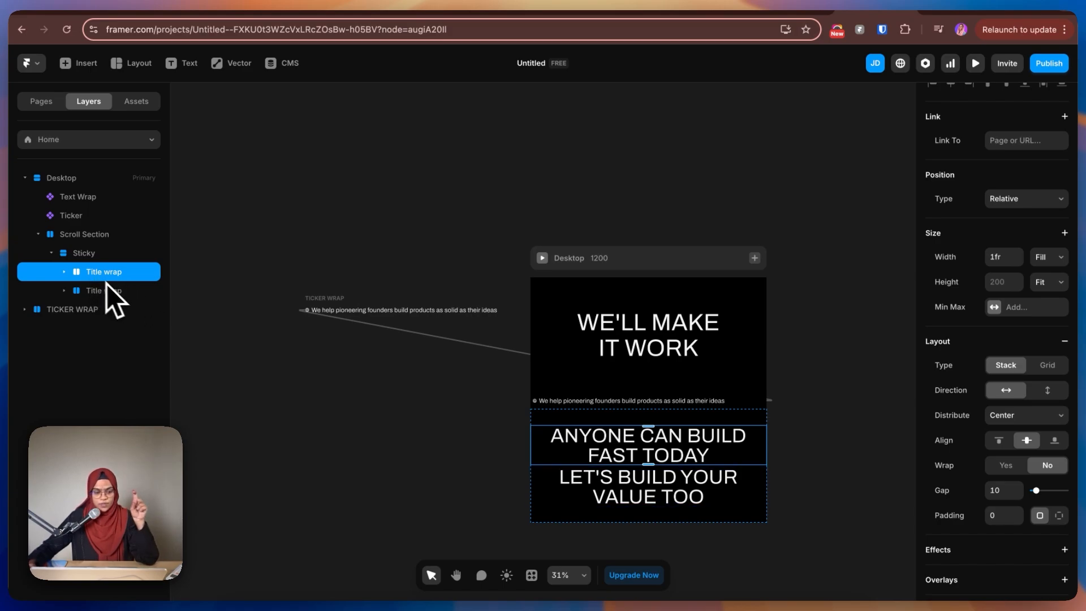
click(1020, 203)
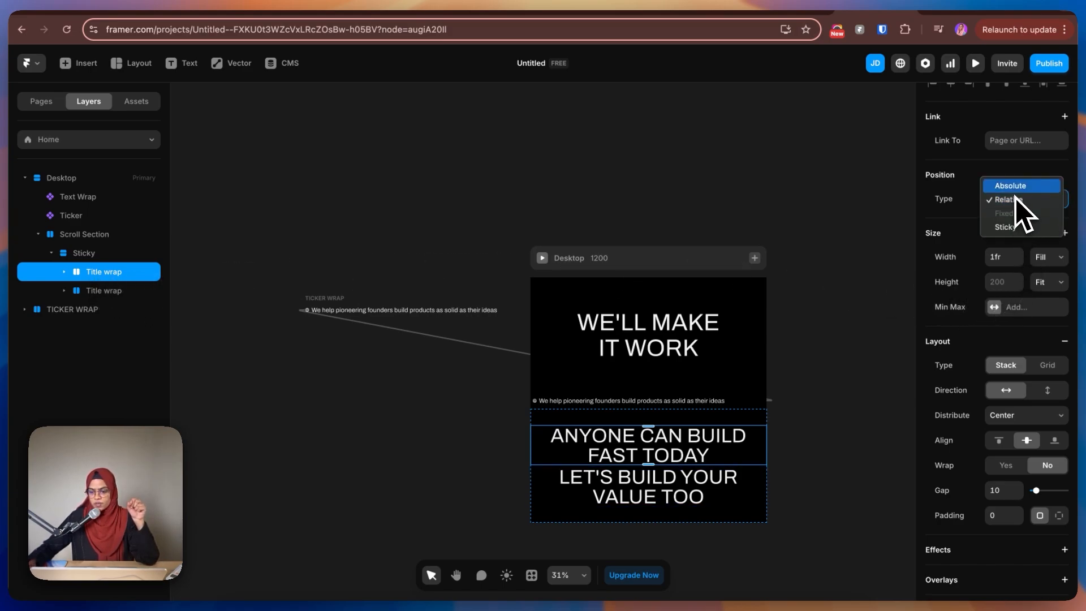
click(1014, 190)
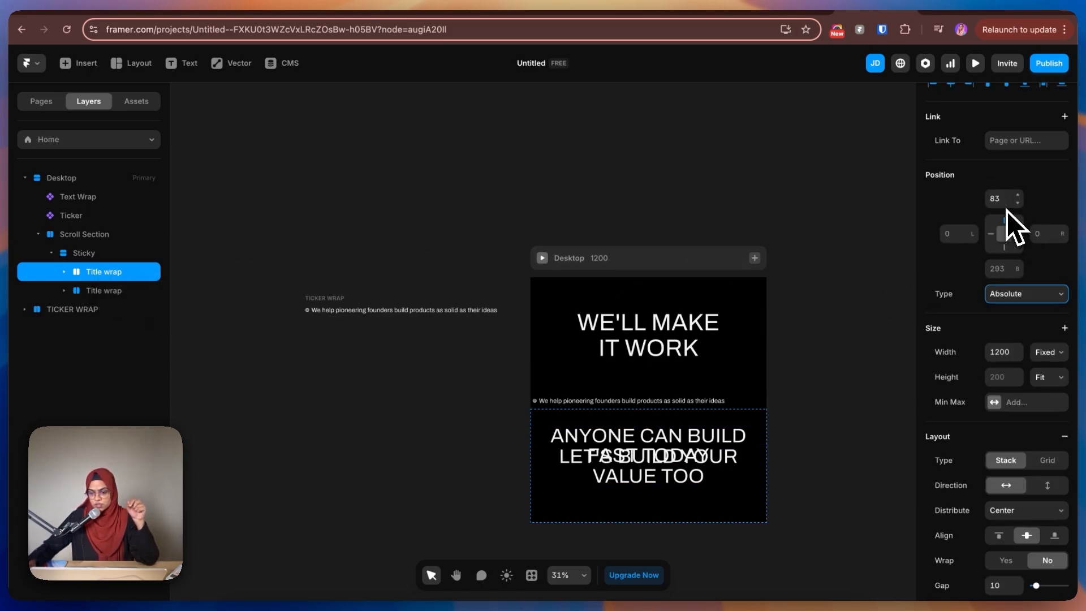
scroll(962, 122, up, 1)
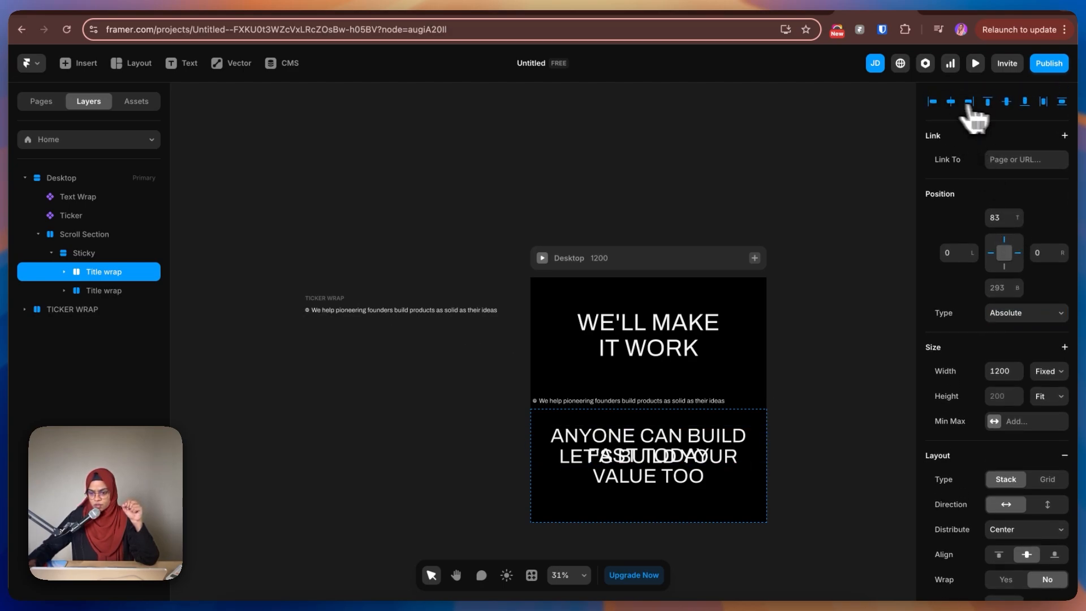
click(1007, 102)
click(132, 293)
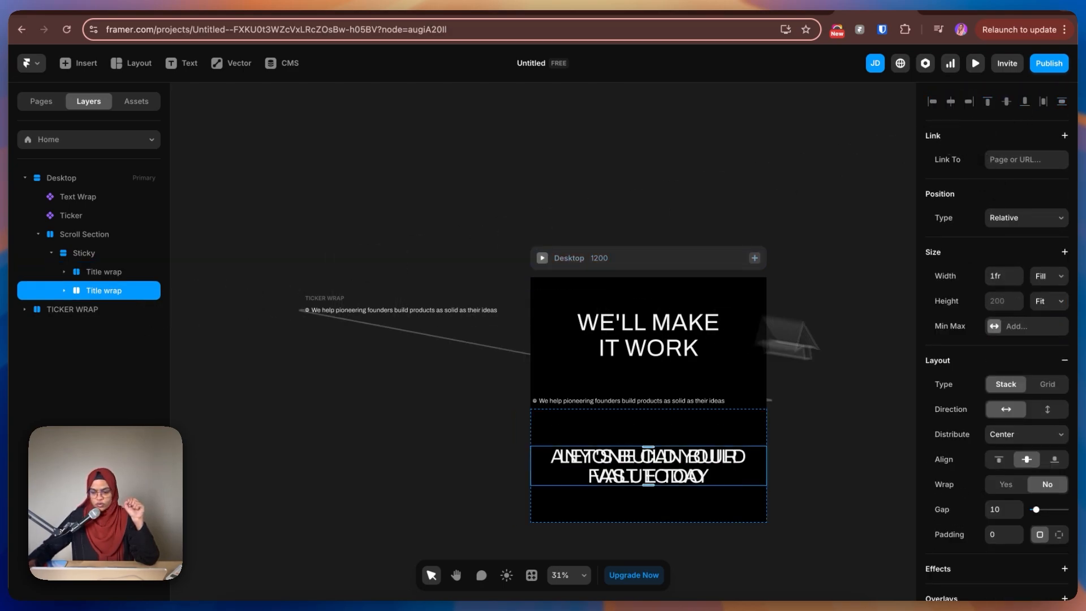
click(1009, 218)
click(1011, 205)
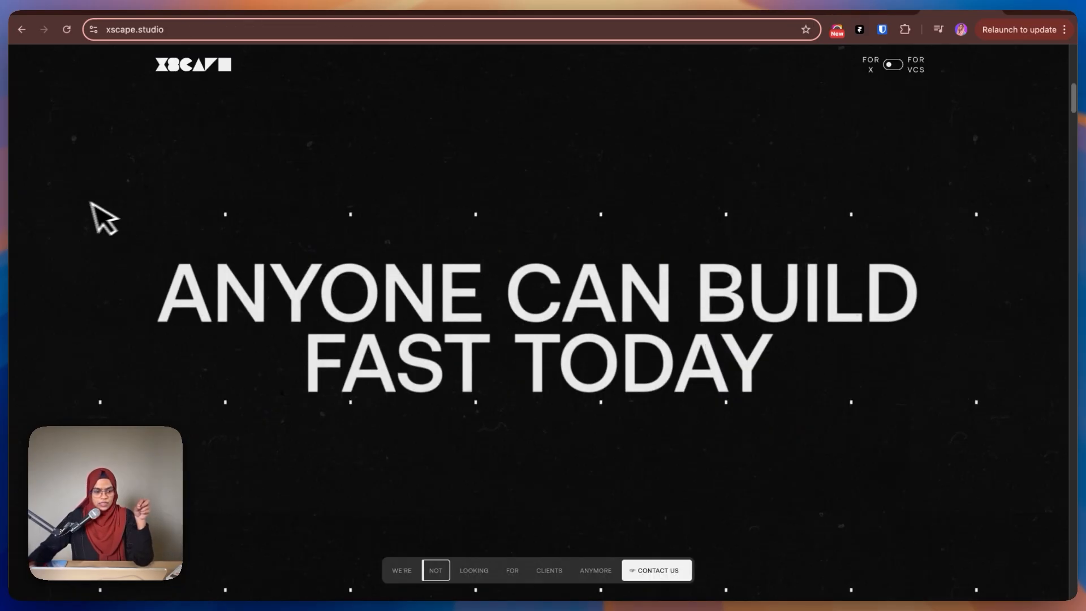
Step: Examine how the headline and the background change during scrolling on xscape.studio and return to the Framer project
scroll(922, 289, down, 3)
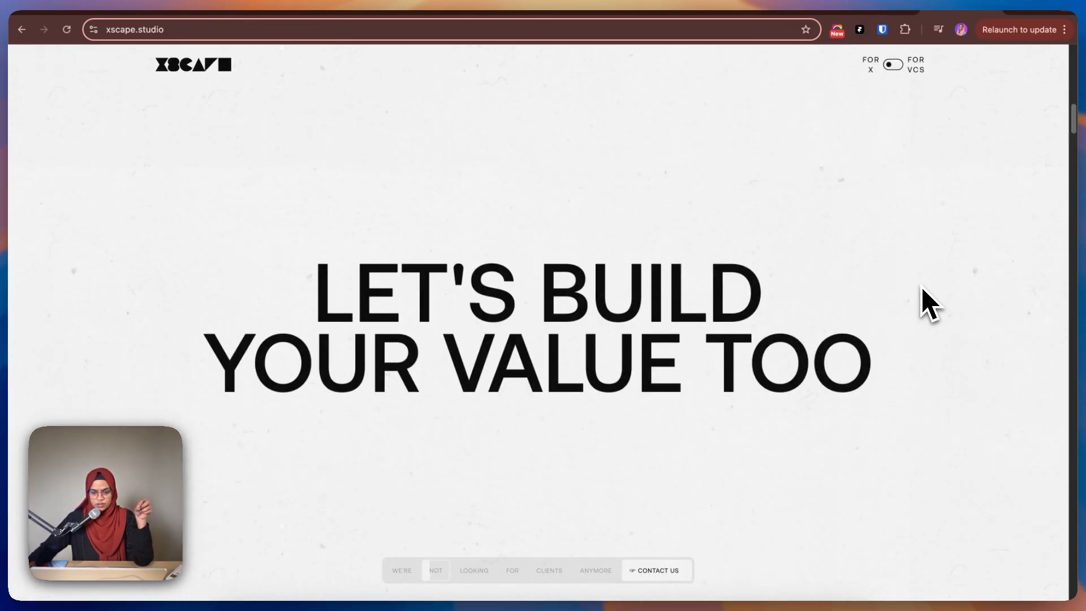
scroll(924, 294, up, 3)
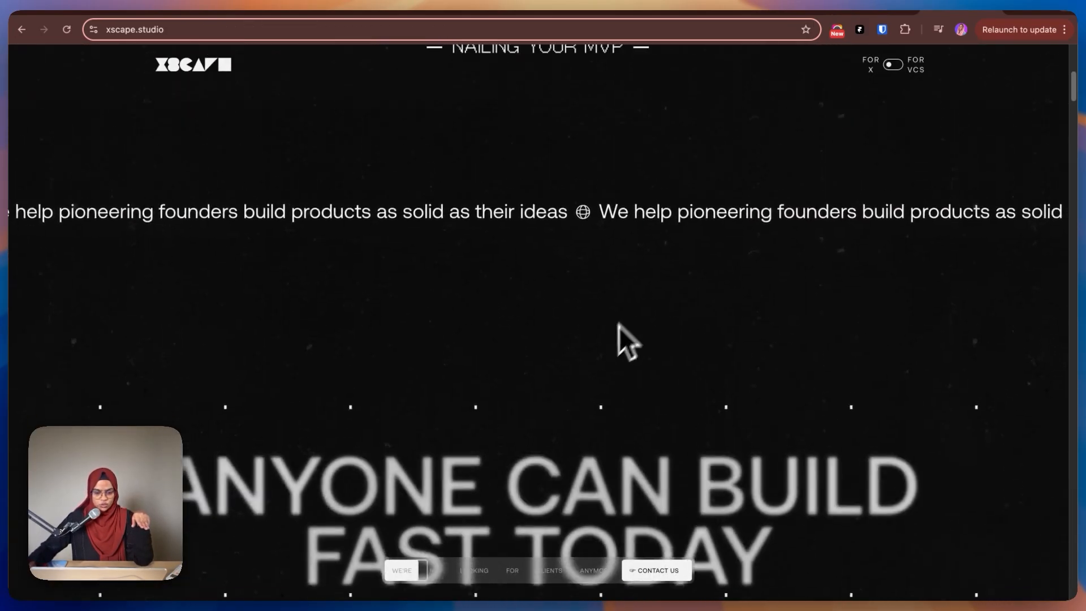
scroll(525, 401, down, 2)
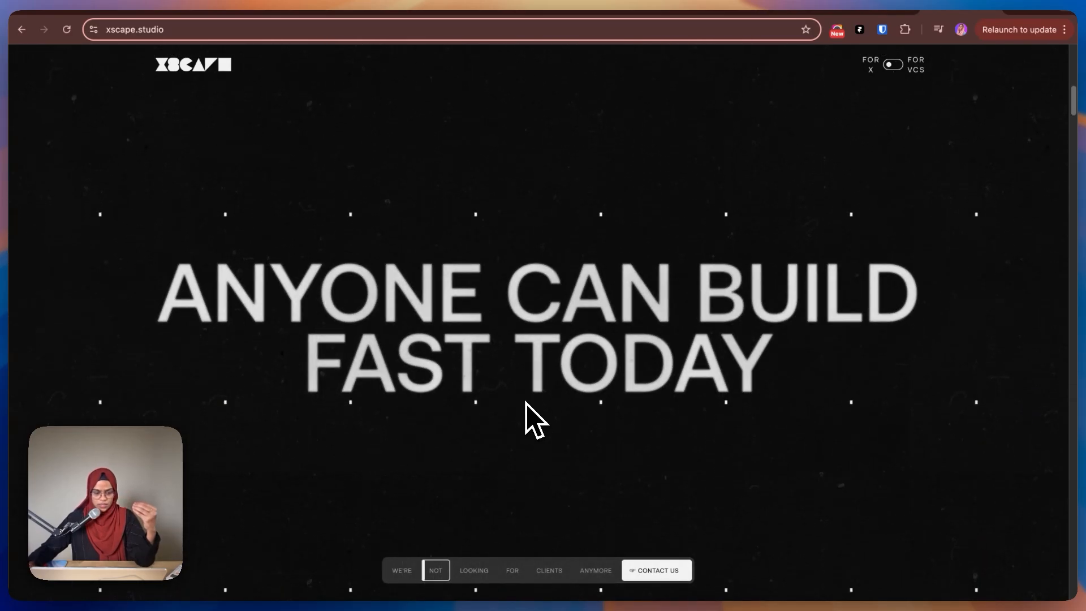
scroll(526, 401, down, 2)
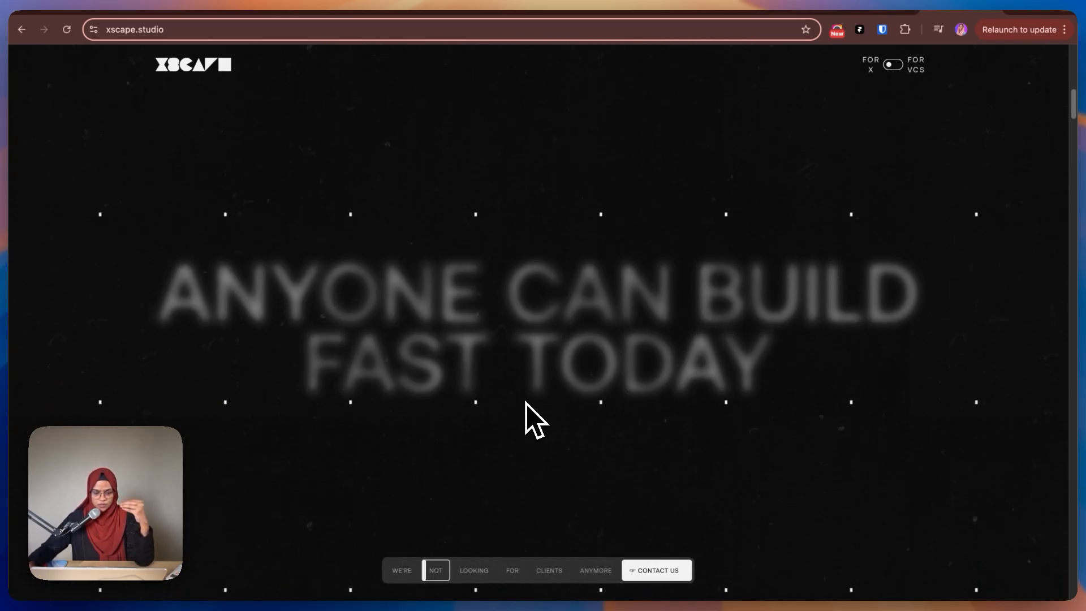
scroll(526, 402, down, 2)
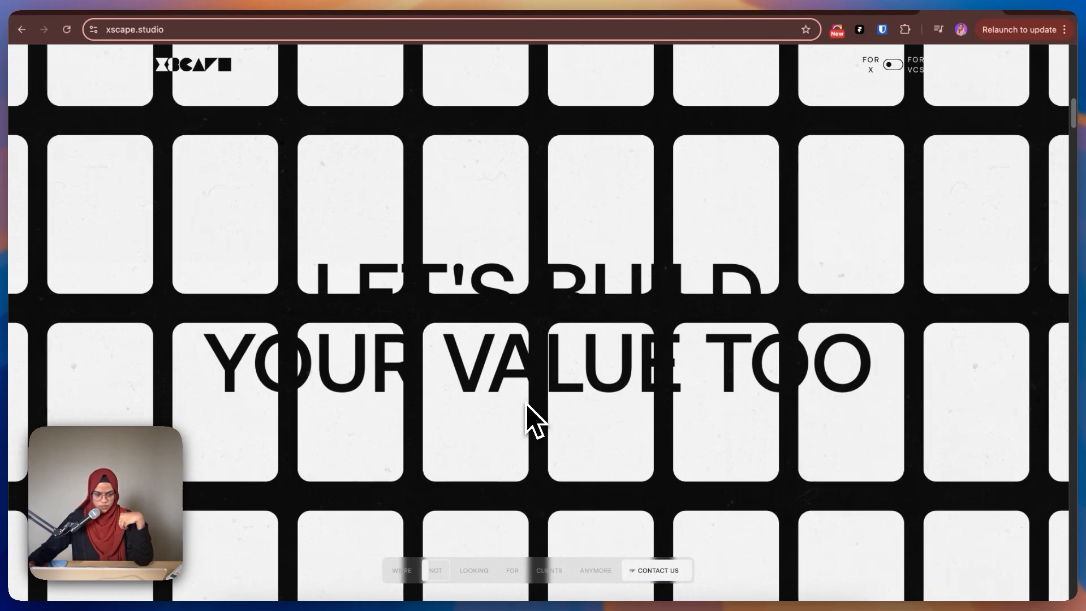
click(845, 7)
Step: Stretch Scroll Section to a height of about 1890 px and set its stack distribution to Start
click(104, 234)
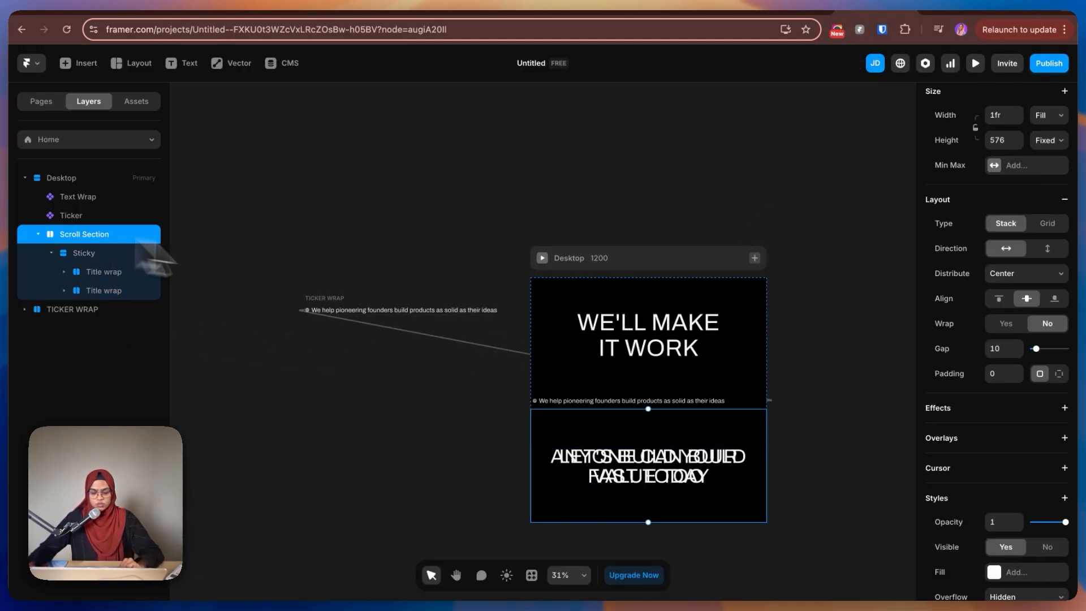
scroll(639, 529, down, 2)
scroll(636, 515, down, 5)
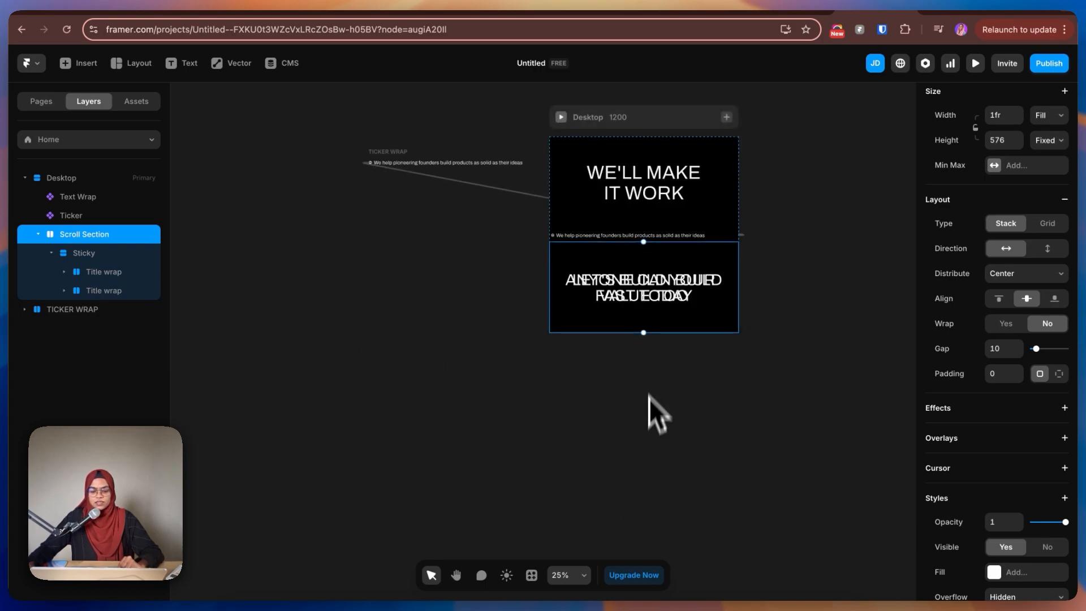
drag(649, 334, 638, 541)
click(1011, 275)
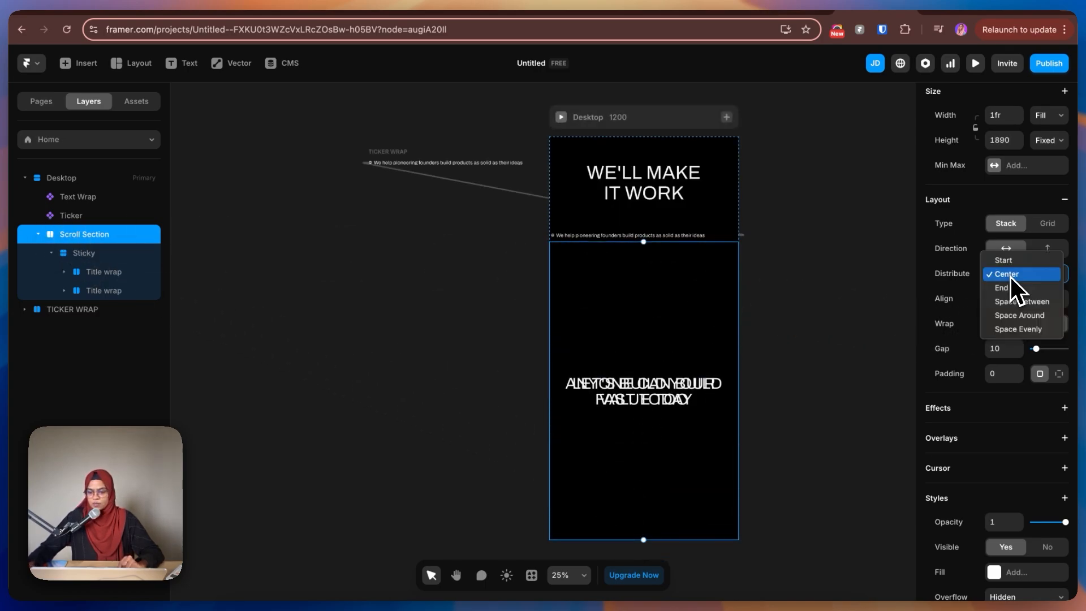
click(1012, 262)
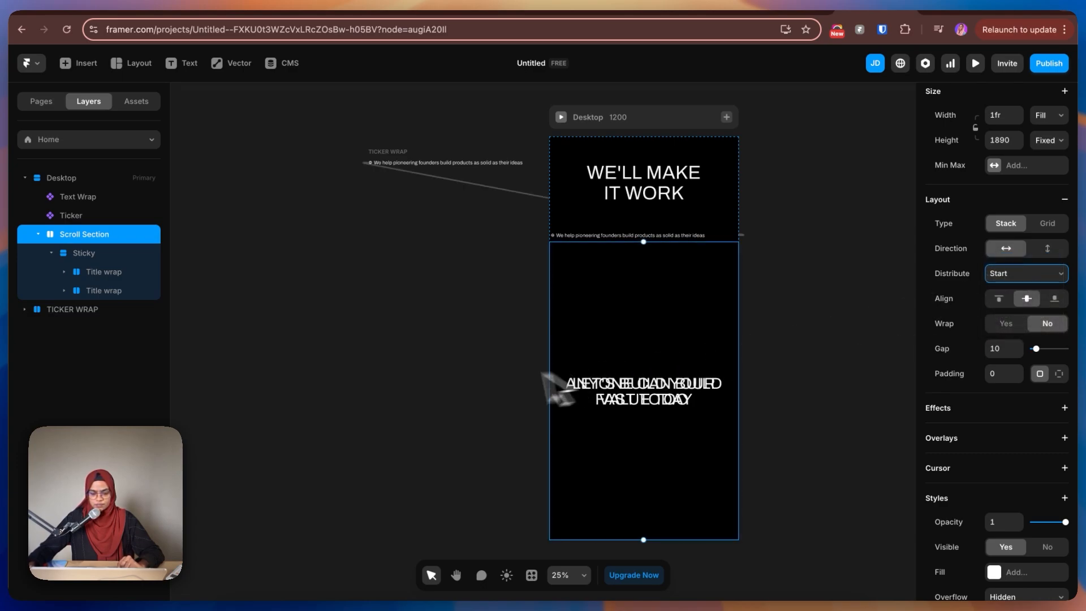
Step: Set Sticky's height to Viewport at 100vh
click(92, 258)
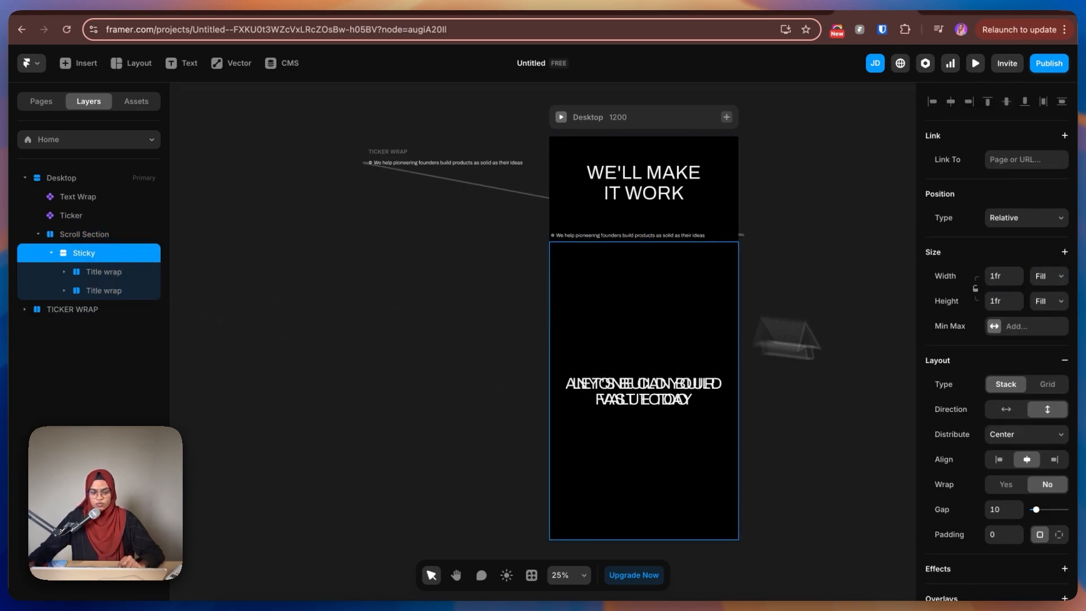
click(1061, 303)
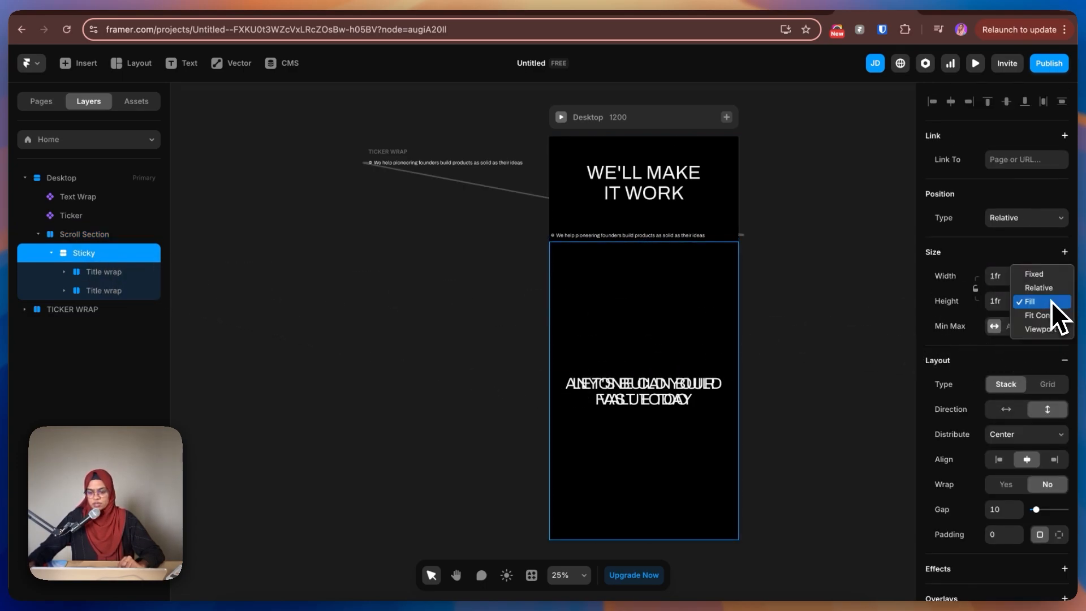
click(1043, 333)
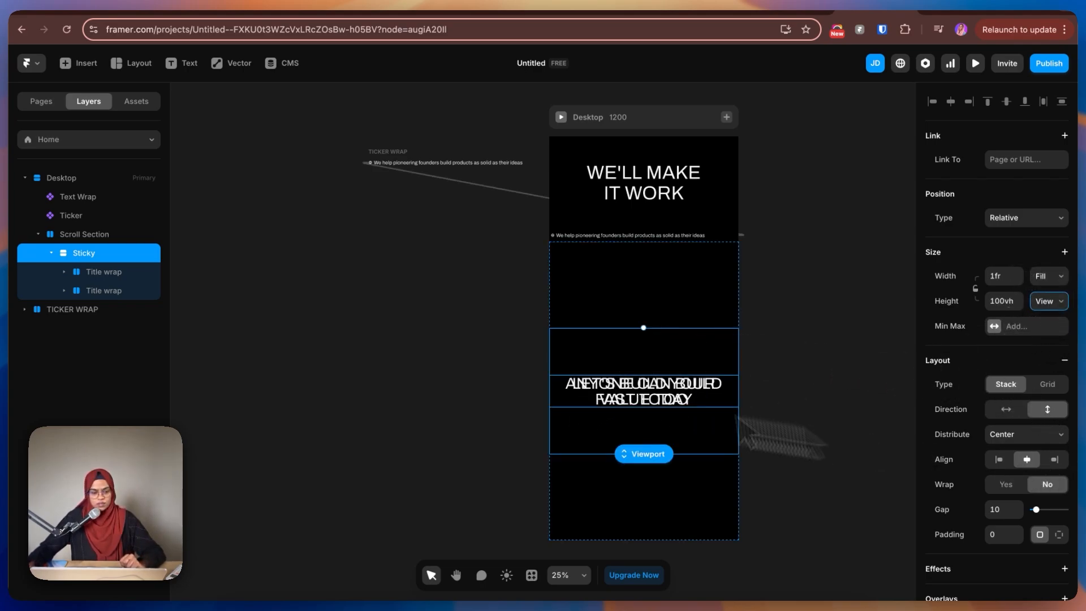
Step: Align Scroll Section's stack content to the top so that Sticky starts at the section's upper edge
click(90, 234)
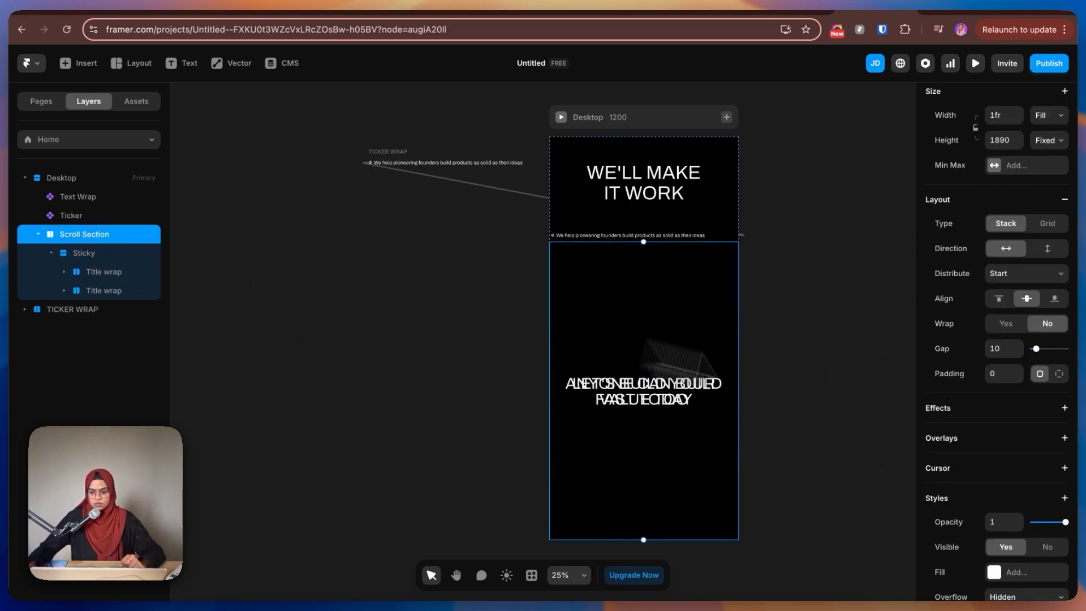
click(1000, 298)
click(798, 340)
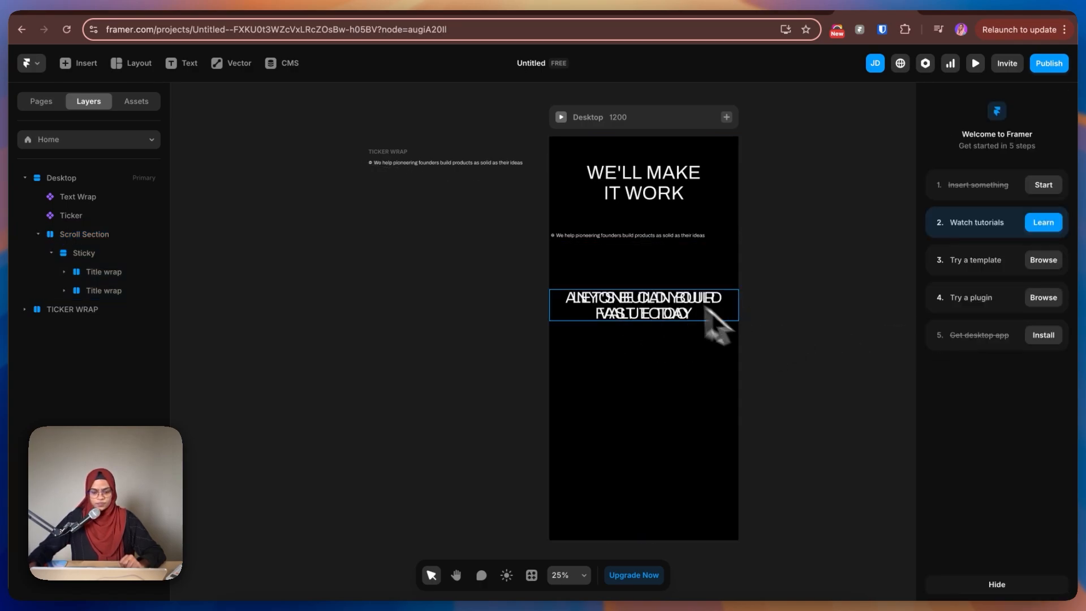
click(651, 266)
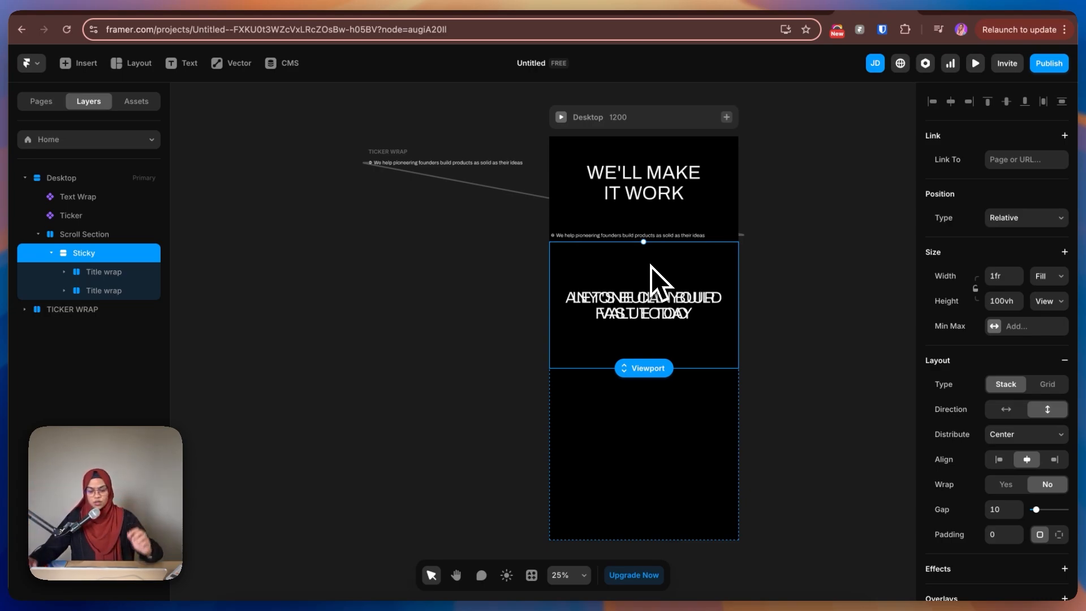
click(773, 433)
Step: Create two frames of about 1135 by 123 px inside Sticky by drawing one, nesting it there and duplicating it
key(shift+f)
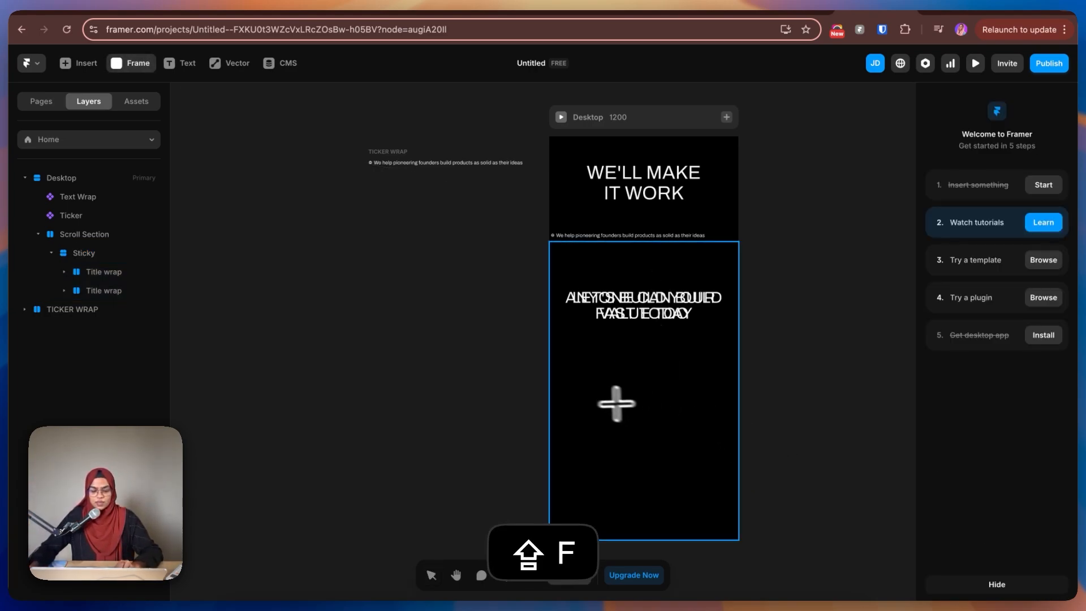
drag(555, 395, 735, 416)
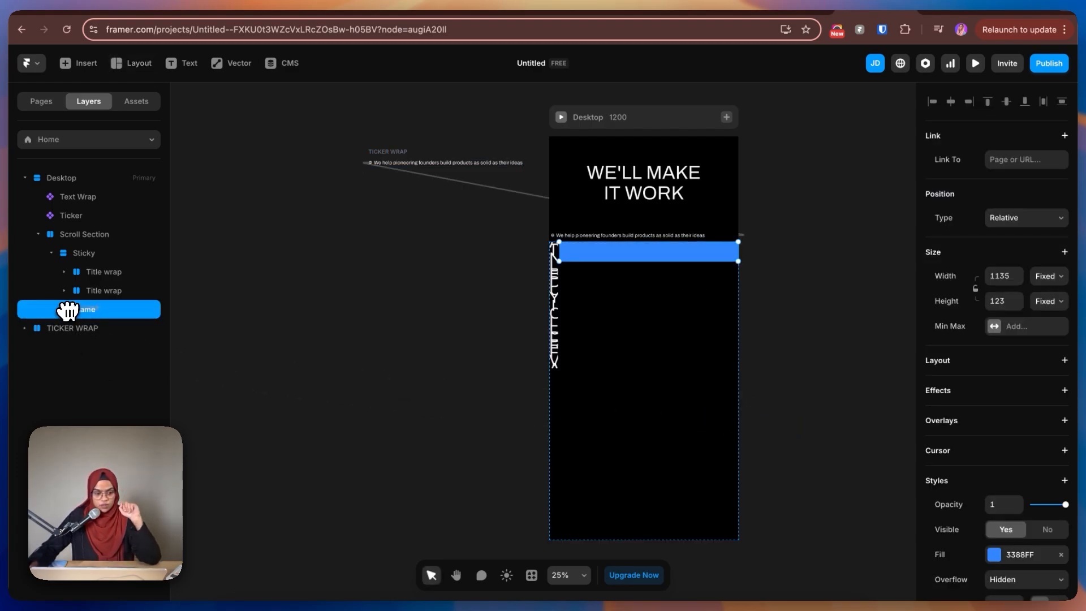
drag(66, 308, 88, 304)
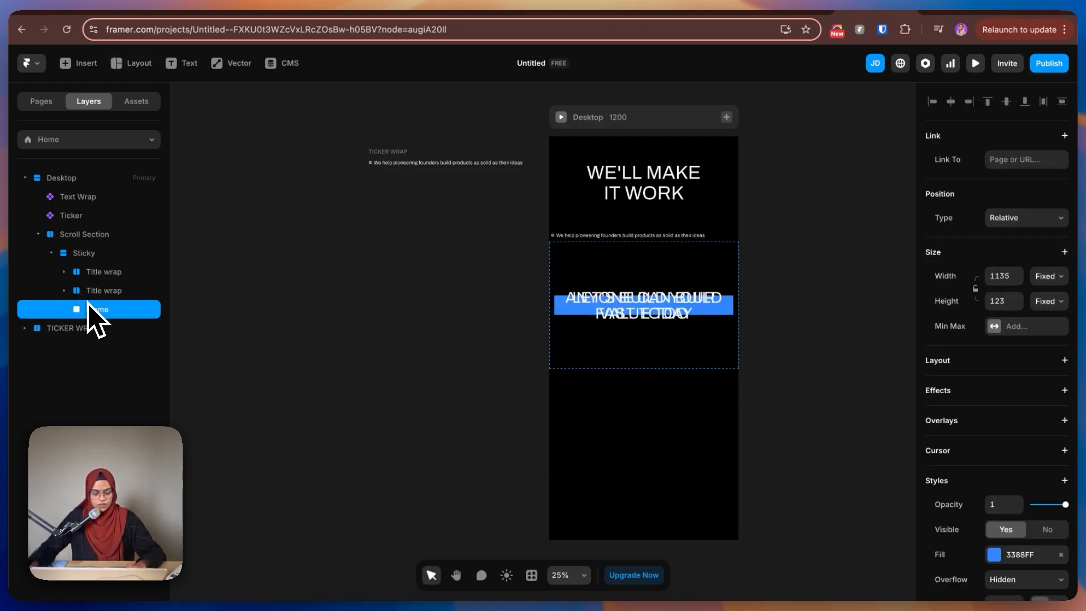
key(super+shift+d)
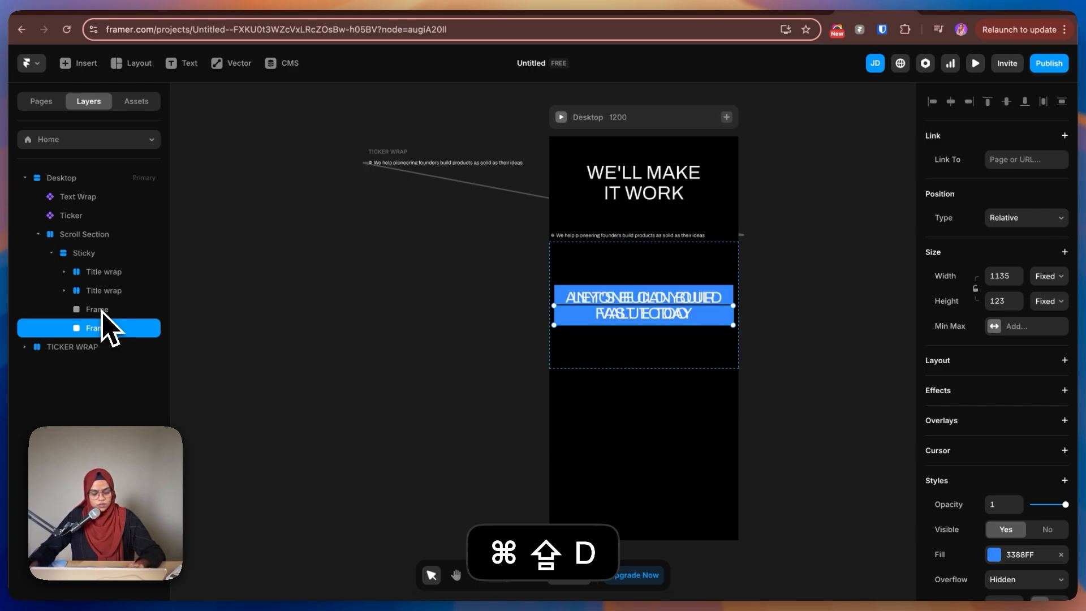
Step: Undo the frame duplication and rename the remaining blue frame as TRIGER-1
key(super+shift+z)
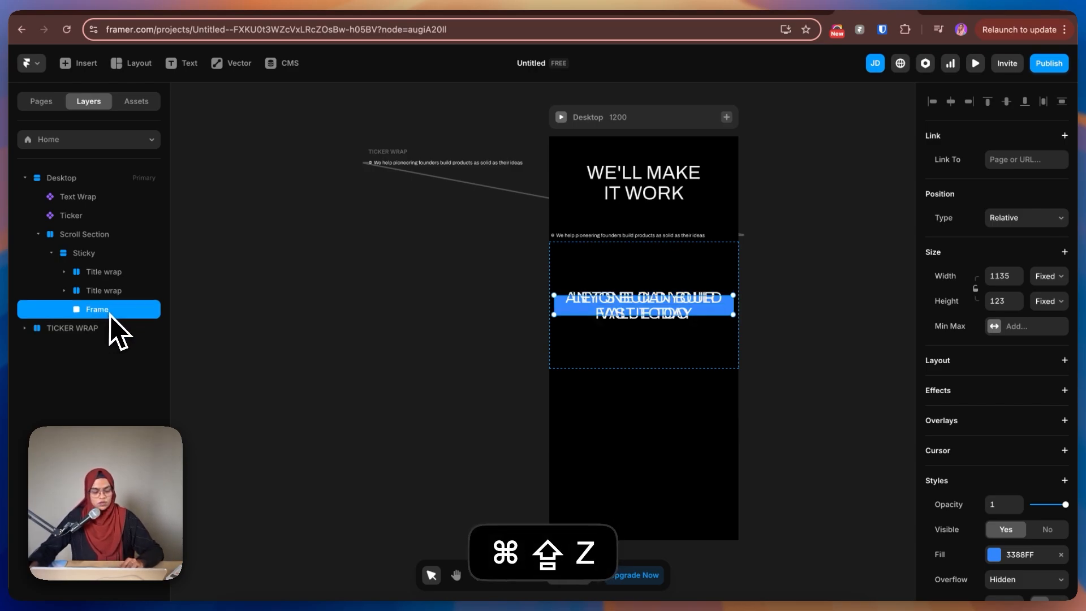
double_click(107, 308)
text(TRIGER-1)
key(shift+Return)
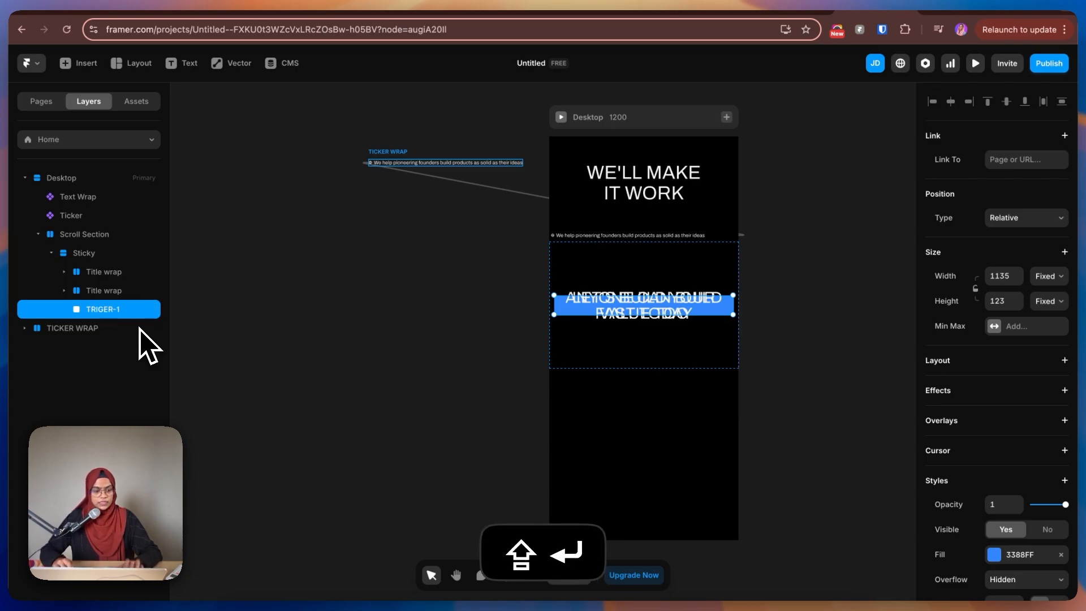
Step: Set the TRIGER-1 frame's width to Fill and its position type to Absolute
click(1048, 277)
click(1048, 303)
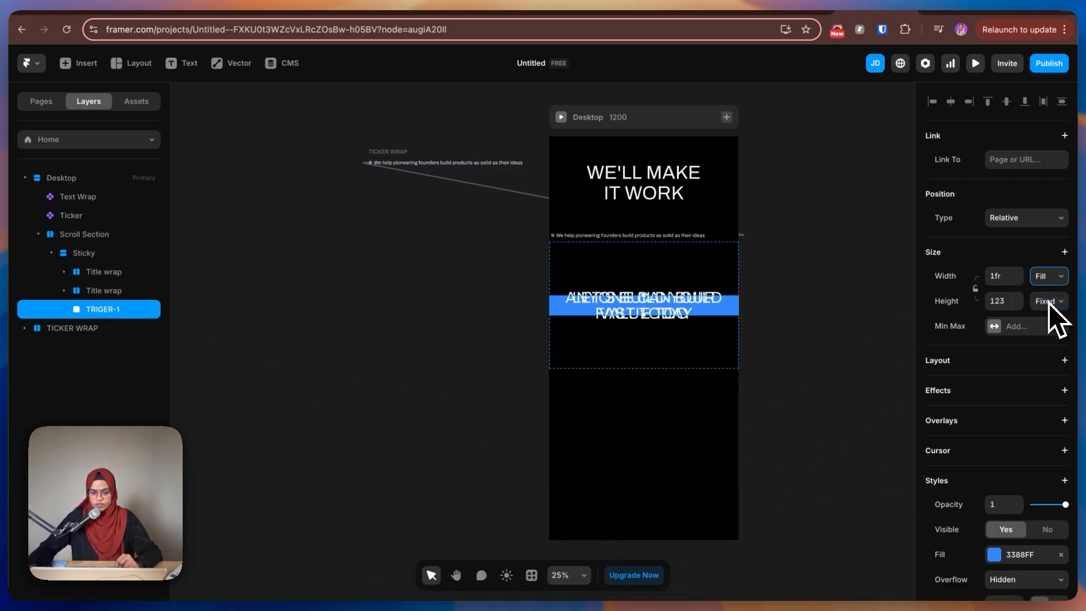
click(1011, 219)
click(1013, 206)
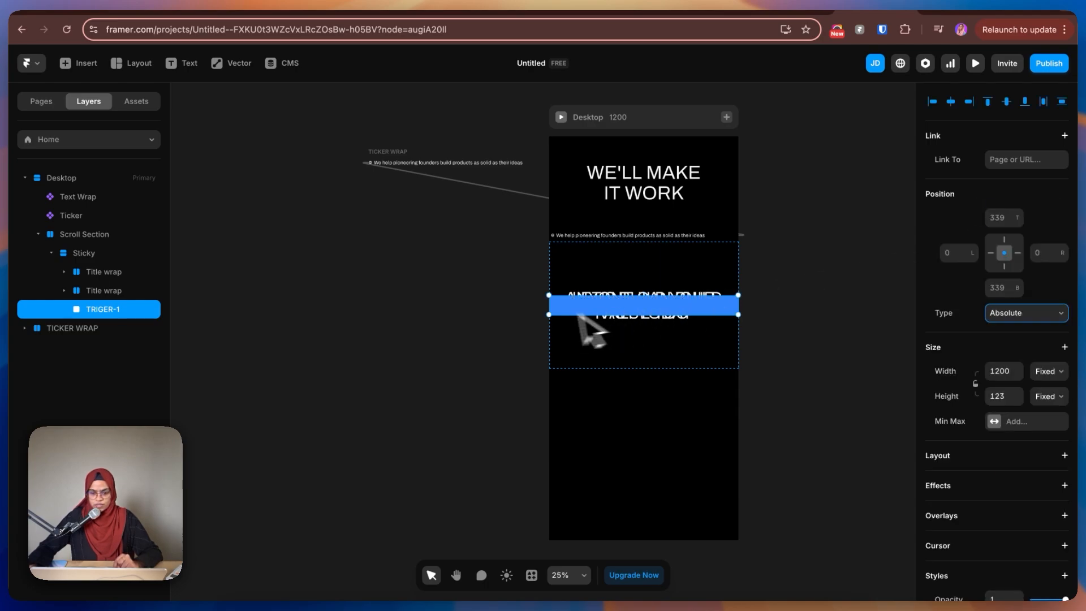
Step: Move TRIGER-1 below the sticky title area and out of the Sticky frame, directly into Scroll Section
drag(714, 317, 715, 416)
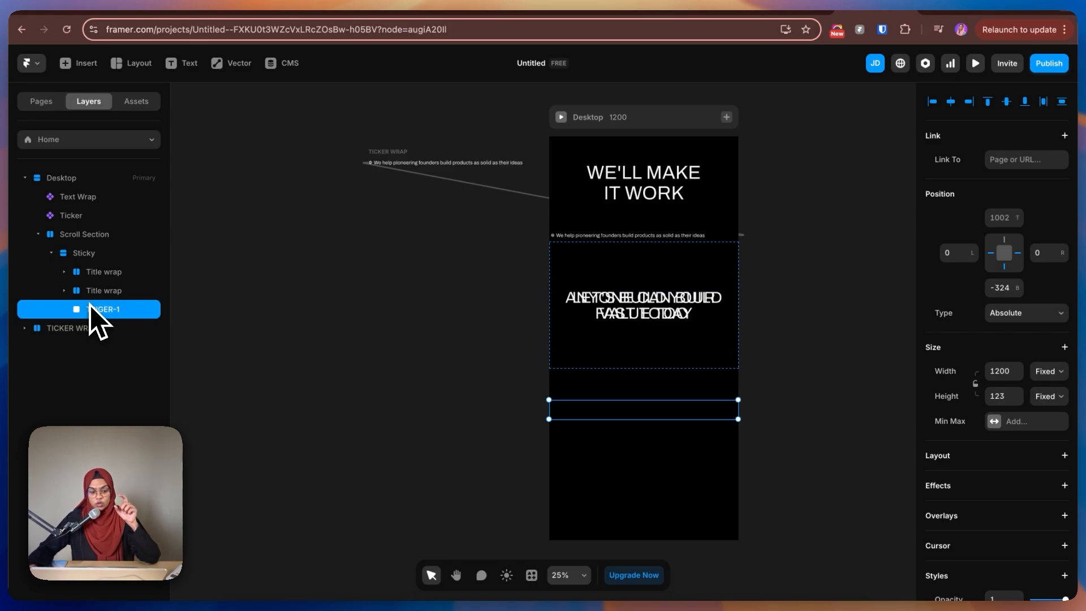
drag(94, 310, 91, 275)
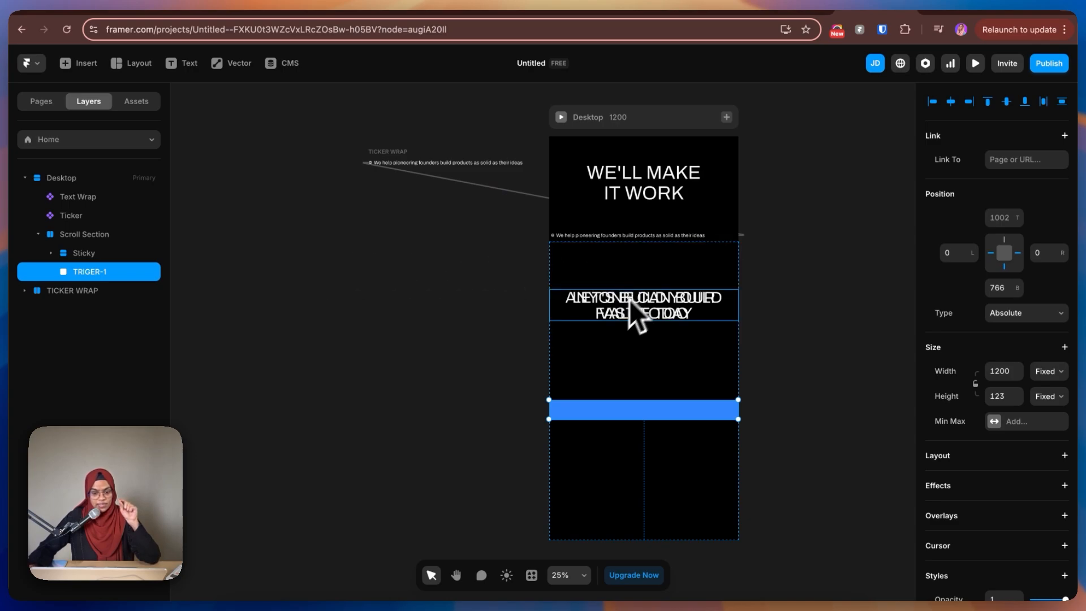
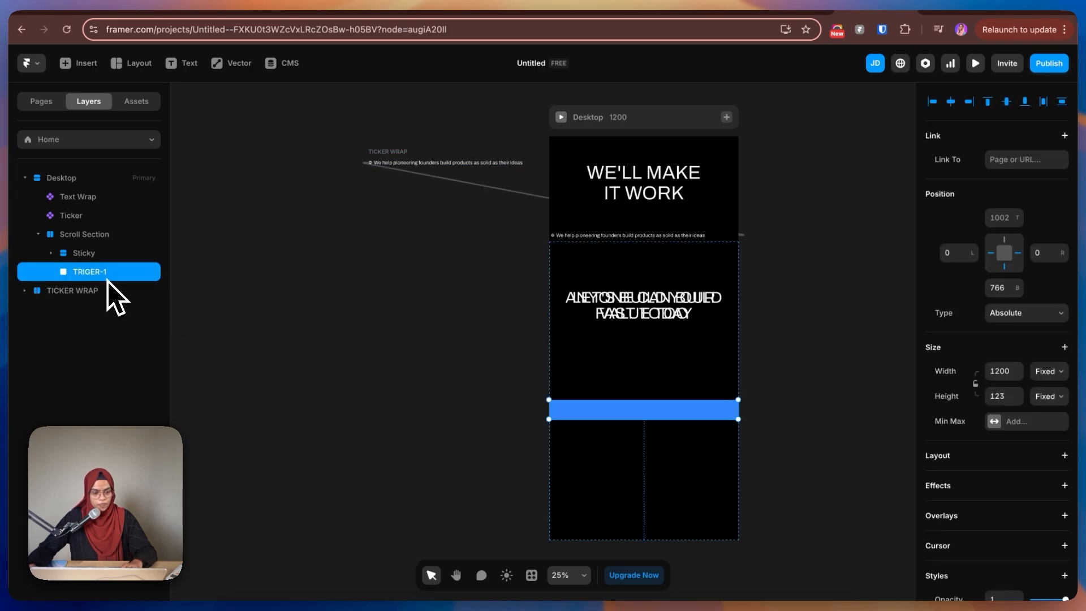
Step: Duplicate TRIGER-1, place the copy below the original with a small gap, and rename it TRIGER-2
key(super+shift+d)
drag(656, 416, 654, 447)
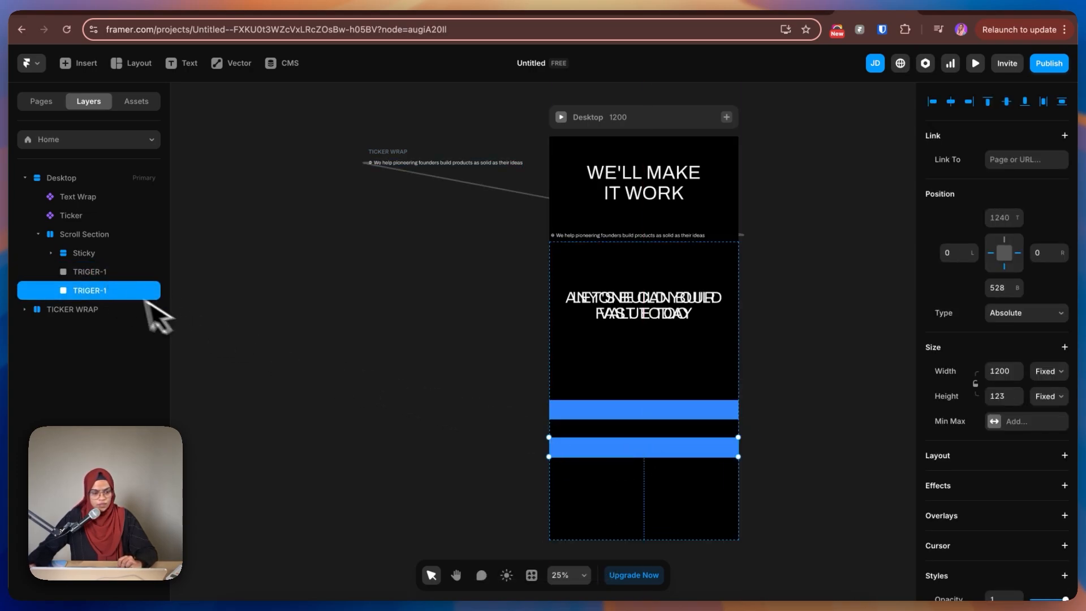
click(123, 291)
key(BackSpace)
text(2)
key(Return)
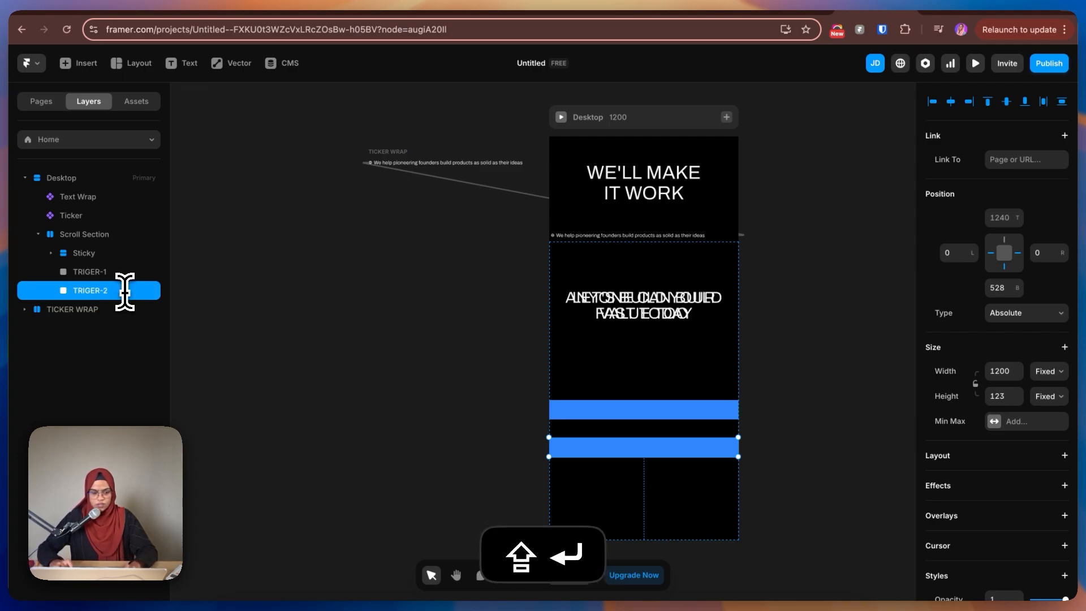
Step: Duplicate TRIGER-2 below itself at the same spacing and rename the copy TRIGER-3
key(super+d)
click(121, 311)
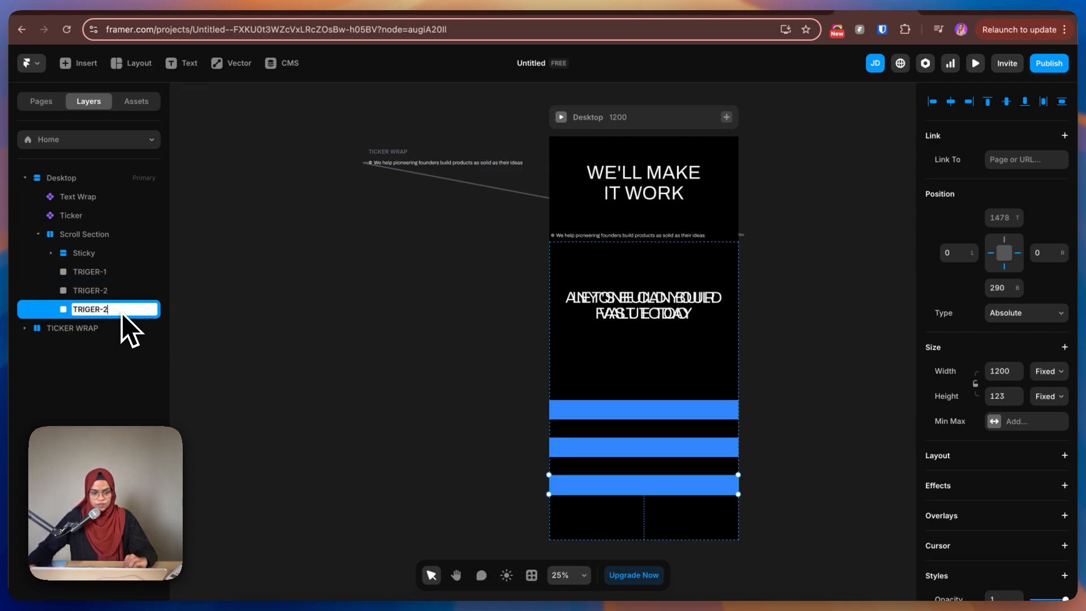
key(BackSpace)
text(3)
key(Return)
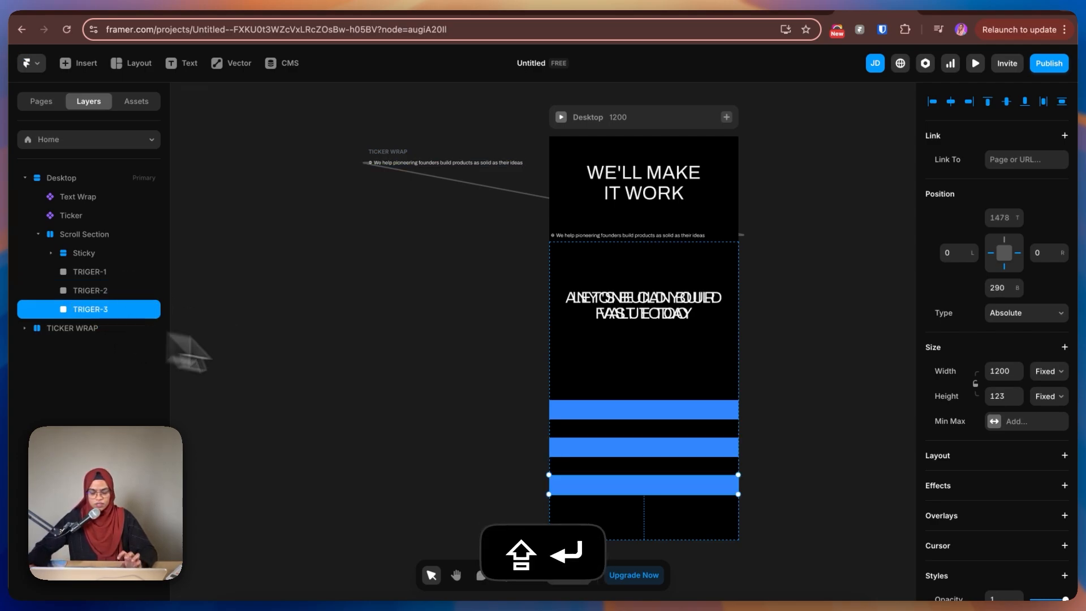
click(786, 381)
Step: Preview the page and check how the titles and the three trigger bars behave during scrolling
click(977, 64)
scroll(647, 359, down, 5)
scroll(704, 351, down, 6)
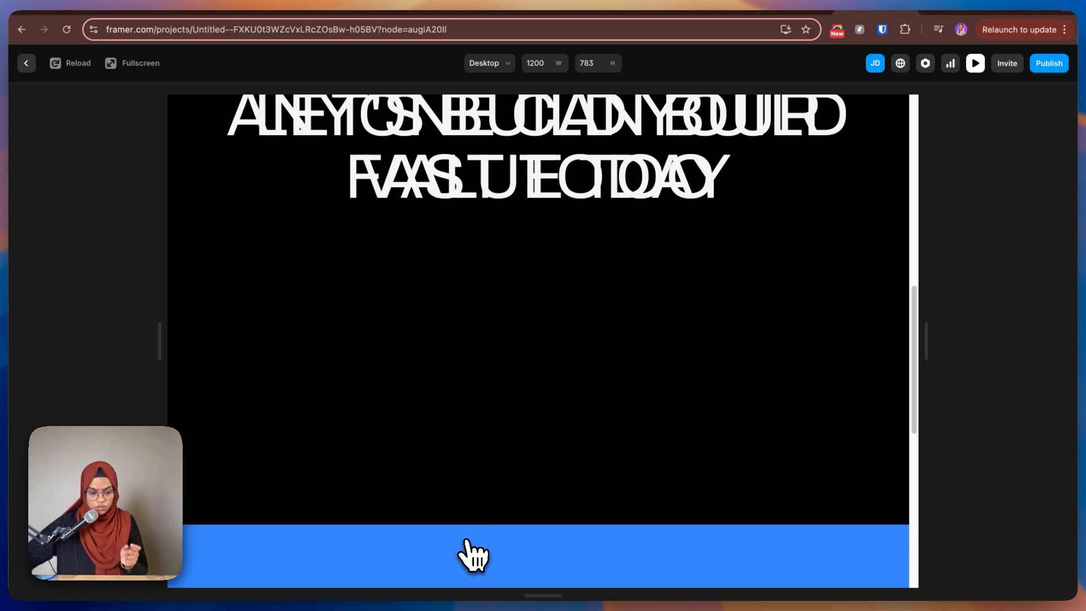
scroll(476, 538, down, 3)
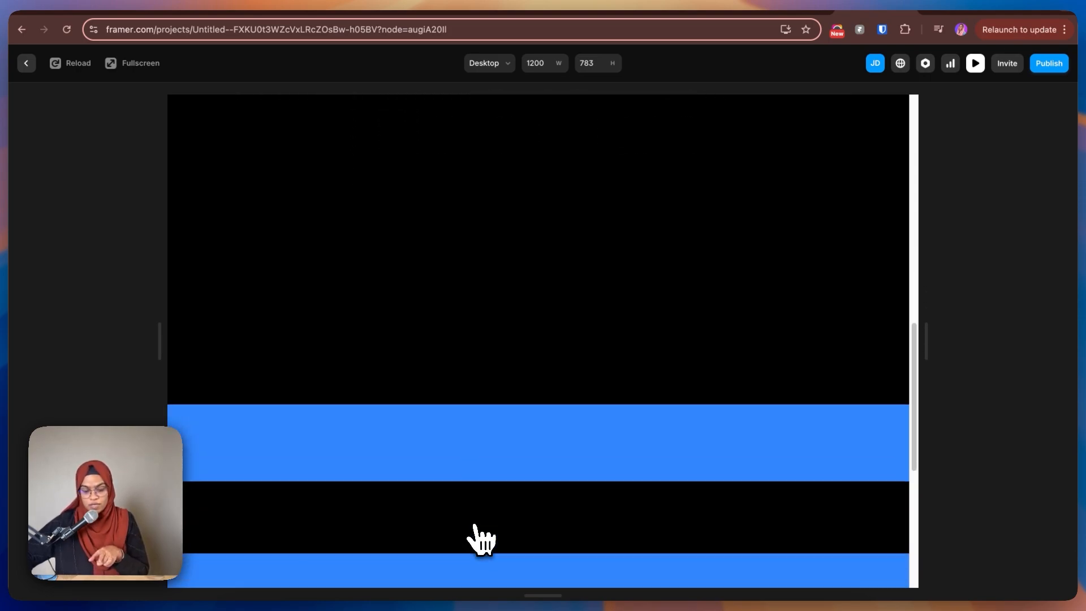
scroll(478, 565, down, 2)
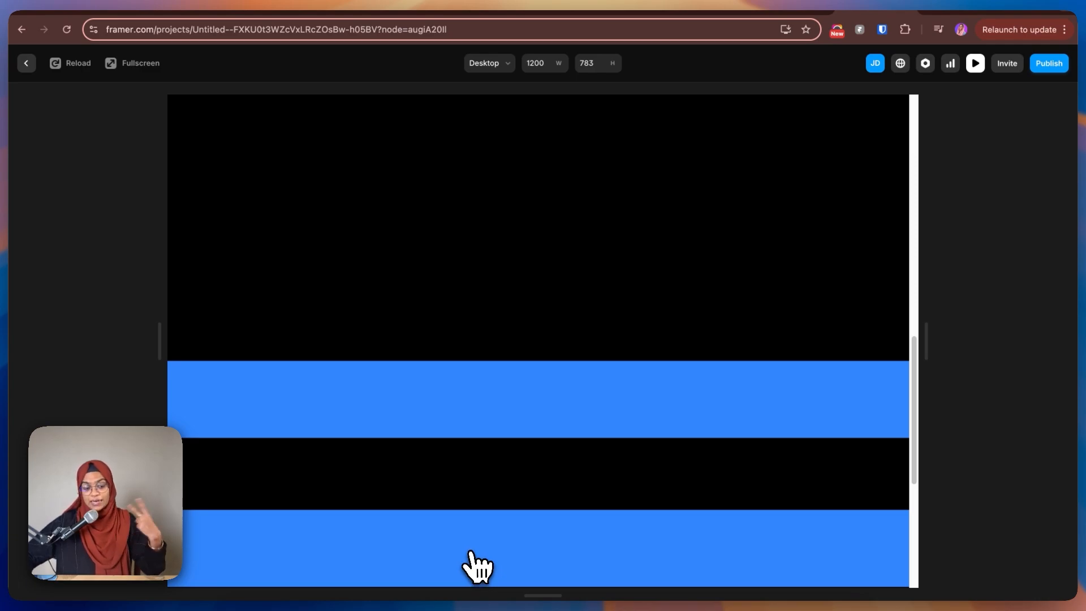
scroll(477, 566, down, 6)
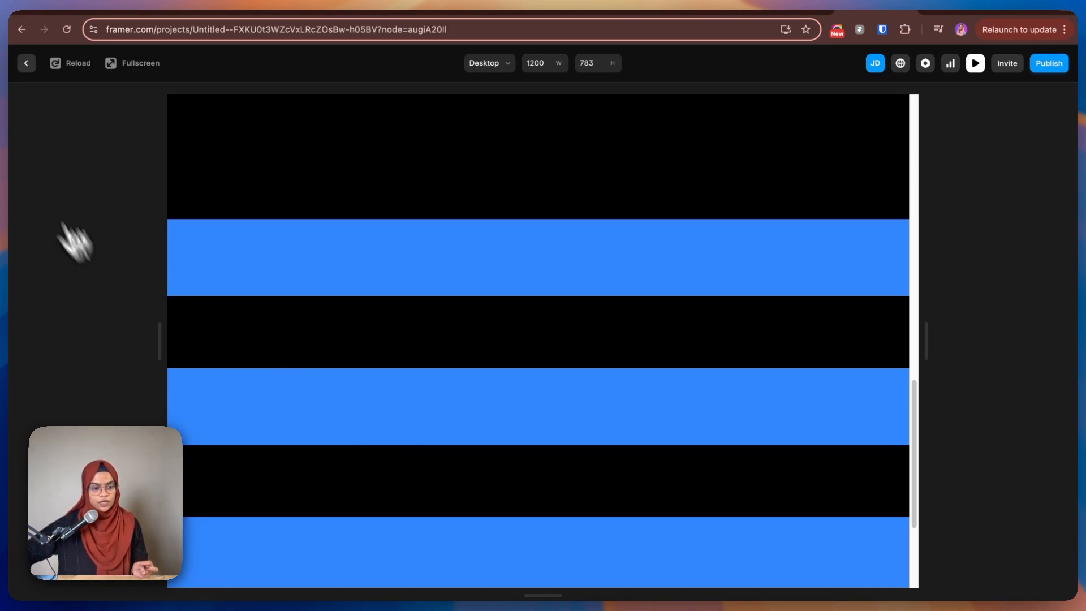
click(26, 63)
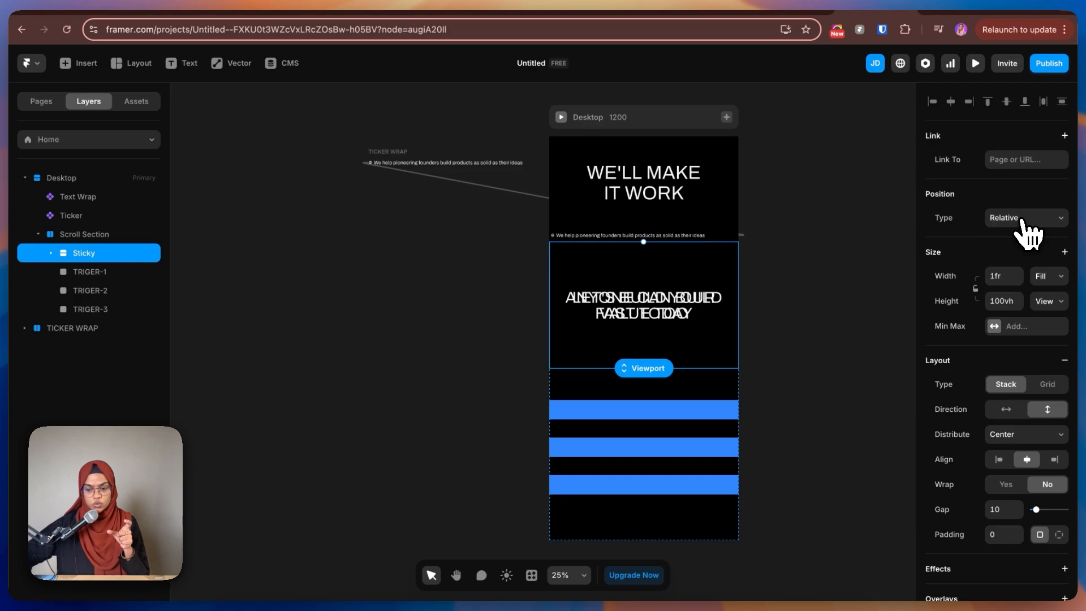
Step: Change the Sticky frame's position type to Sticky and set its height to 100vh
click(1024, 224)
click(1014, 251)
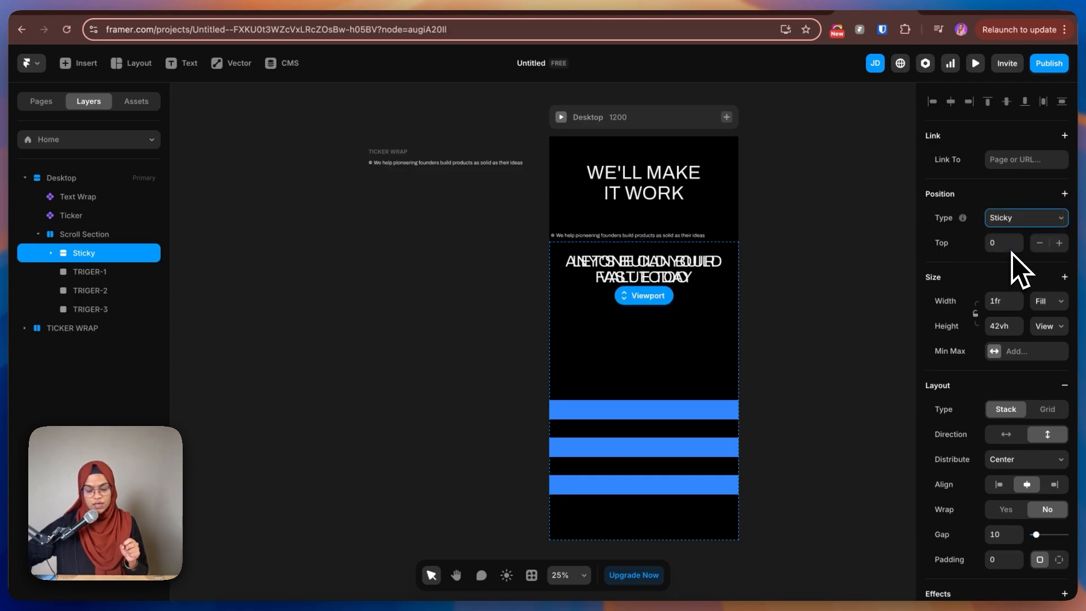
click(1006, 326)
text(100V)
key(shift+Return)
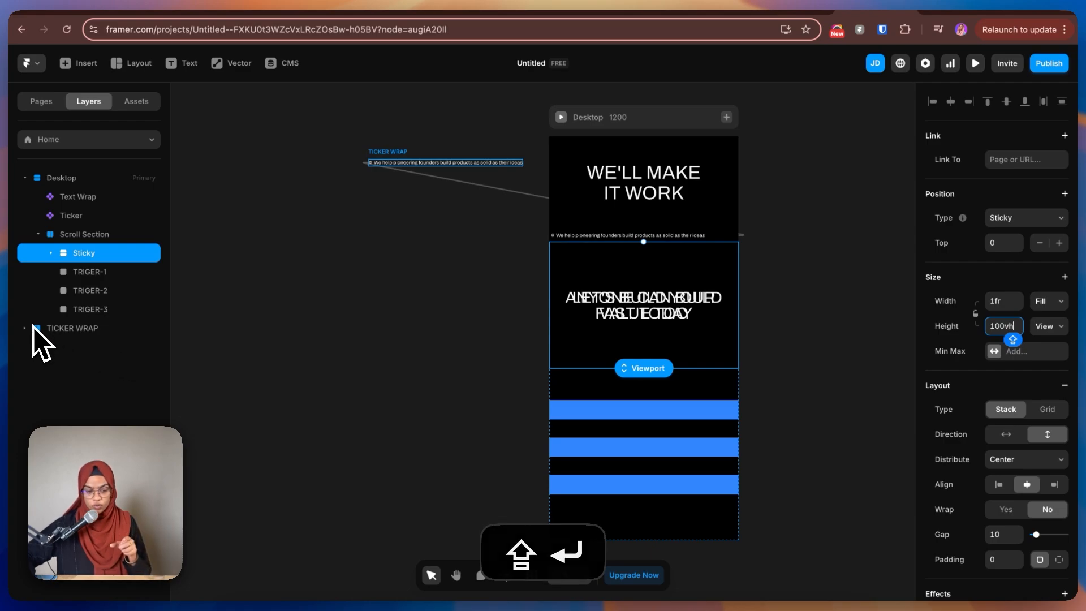
Step: Set the overflow of Scroll Section to Visible
click(81, 236)
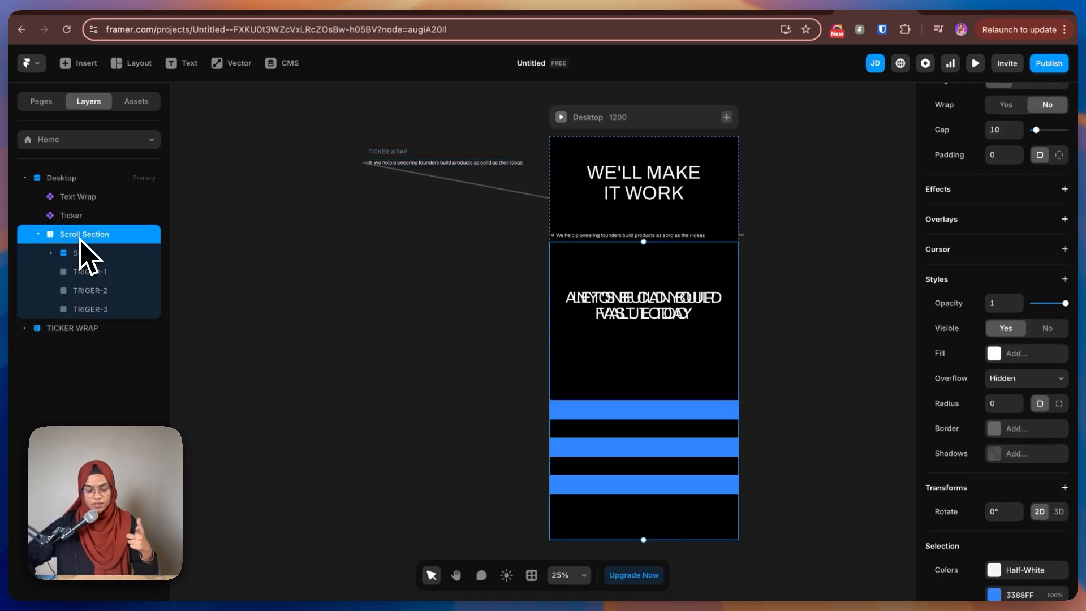
click(1015, 380)
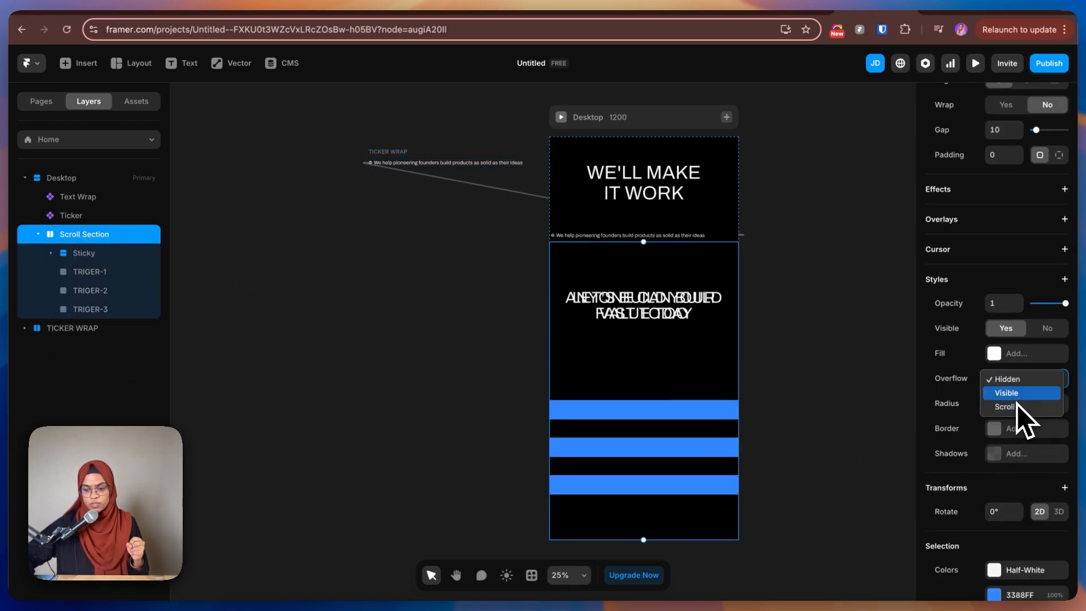
click(1016, 396)
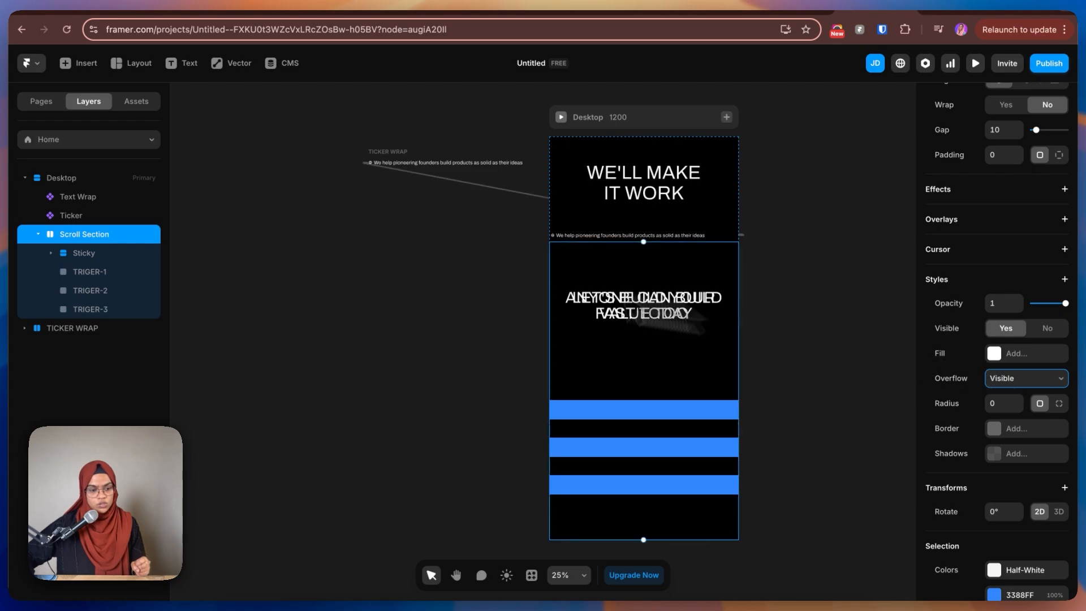
Step: Set the overflow of the Desktop frame to Visible
click(83, 178)
scroll(1022, 441, down, 3)
click(1010, 435)
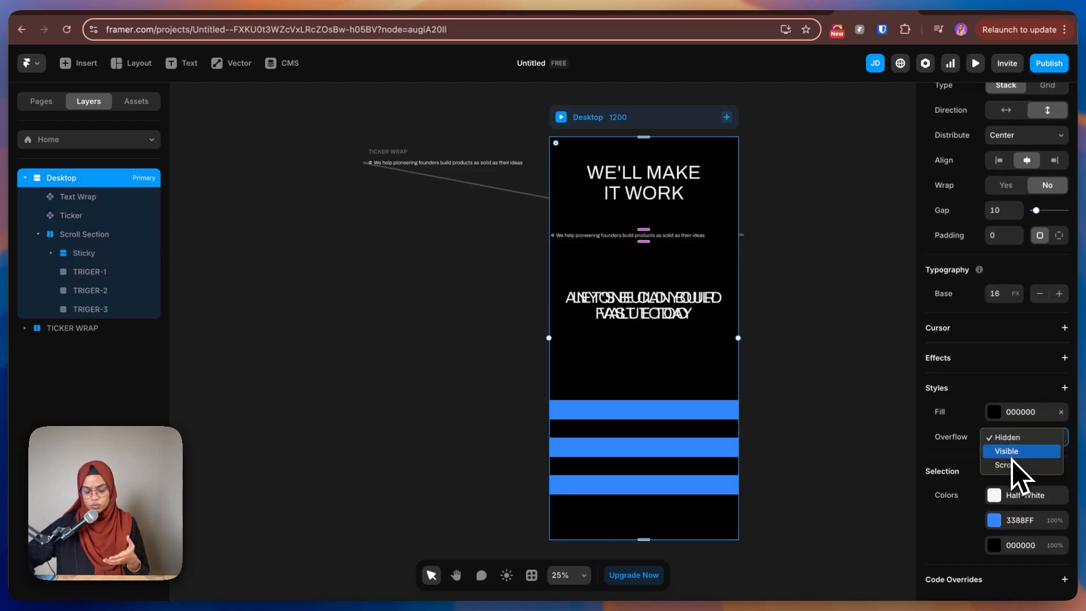
click(1012, 458)
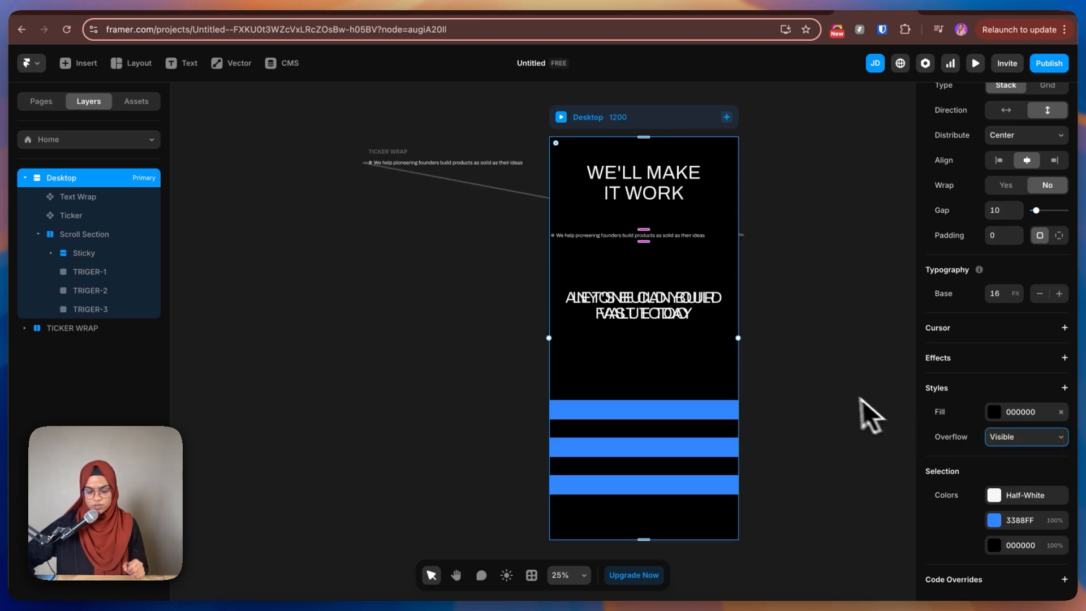
click(815, 389)
click(728, 367)
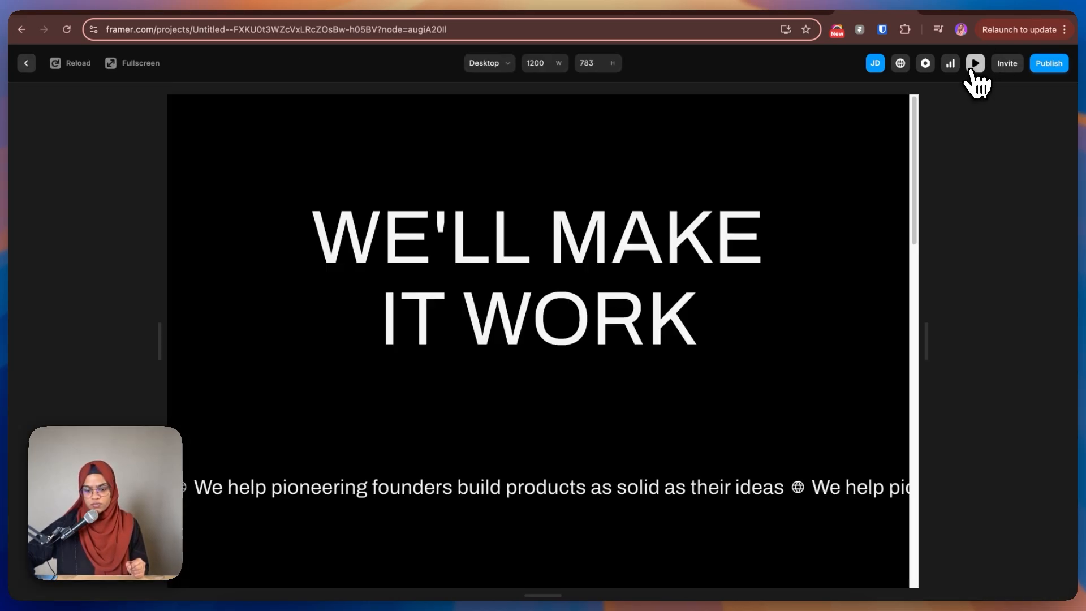
Step: Preview the page again and check whether the titles stay pinned while the trigger bars scroll over them
click(975, 63)
scroll(735, 439, down, 4)
scroll(712, 441, down, 3)
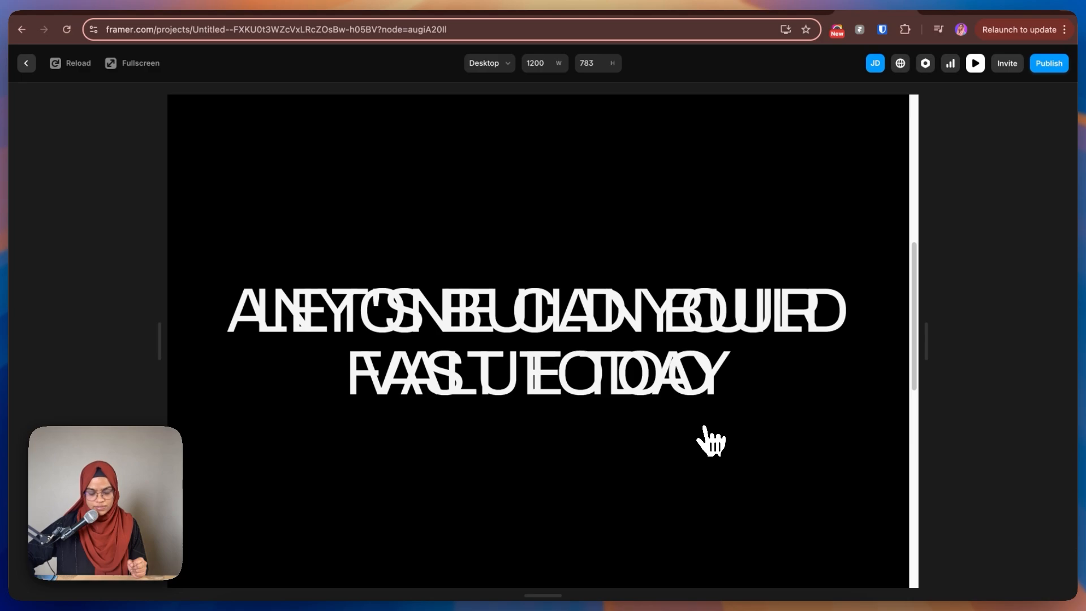
scroll(712, 441, down, 3)
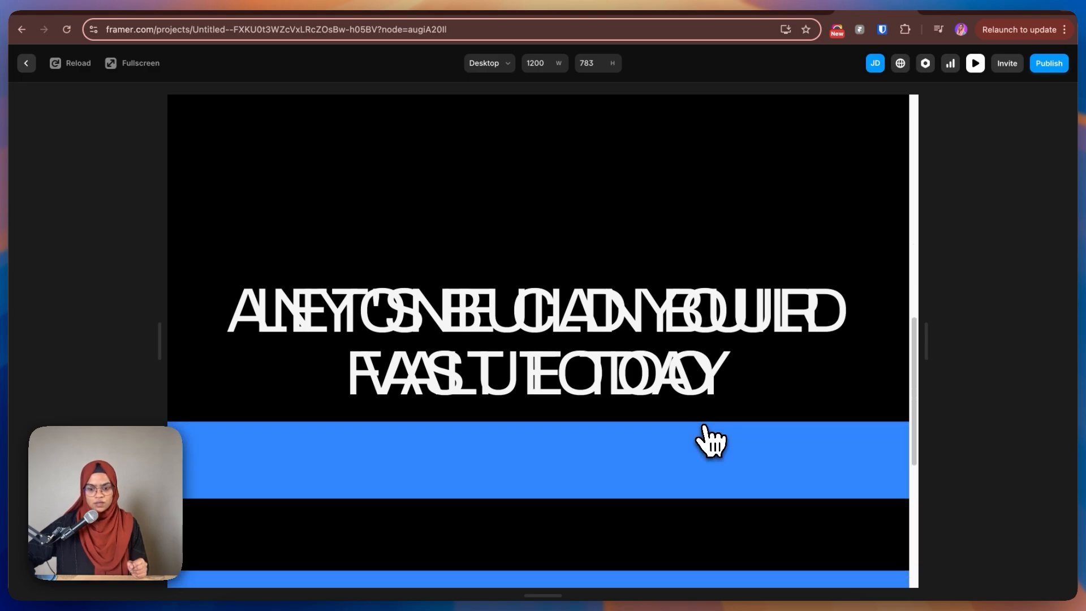
scroll(712, 441, down, 2)
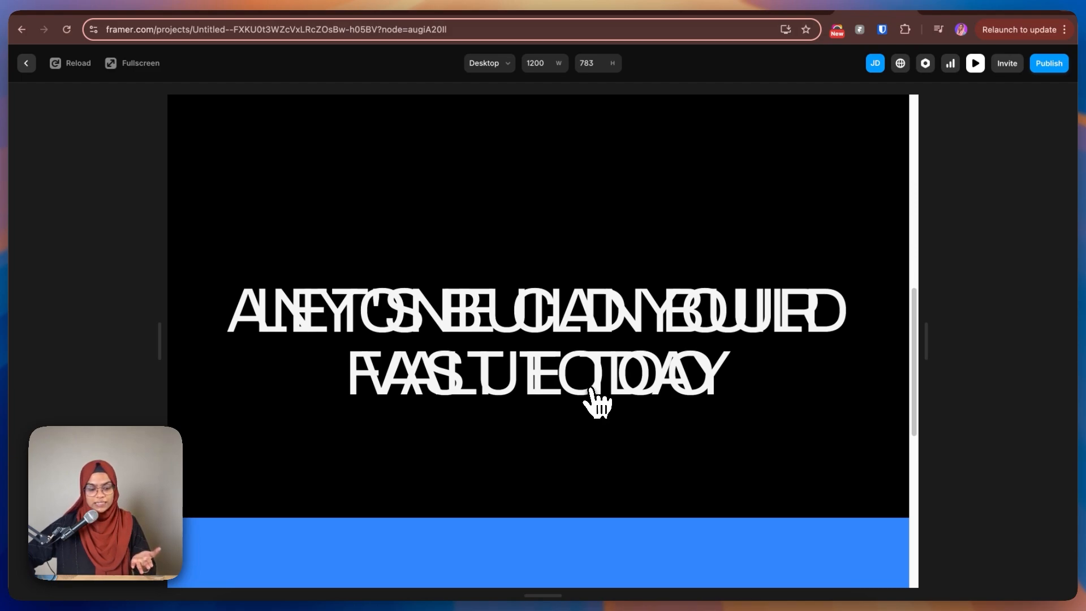
scroll(592, 396, down, 3)
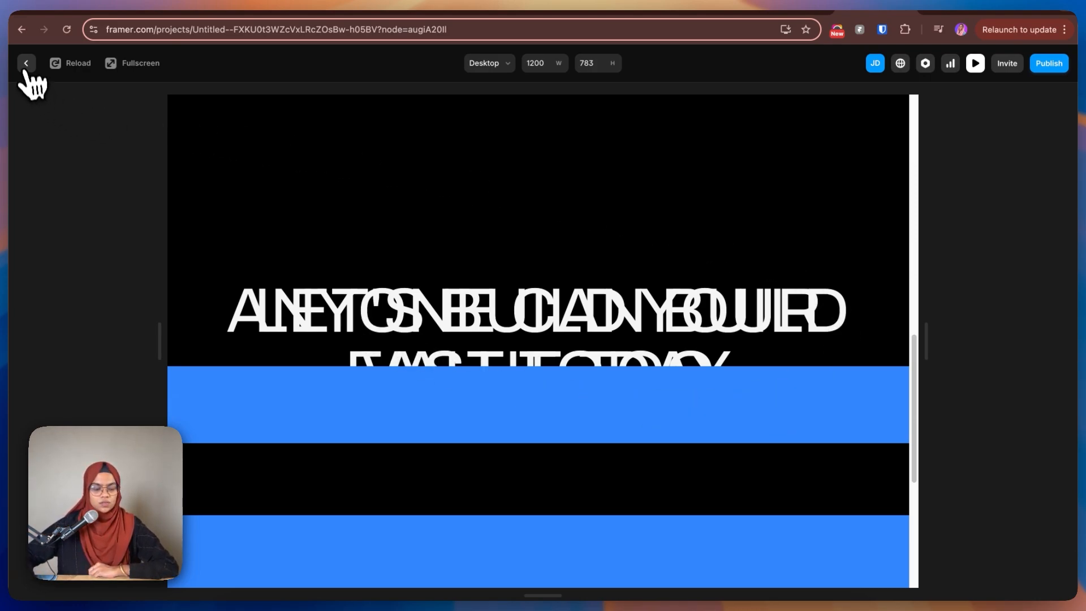
scroll(312, 450, down, 1)
scroll(359, 575, down, 3)
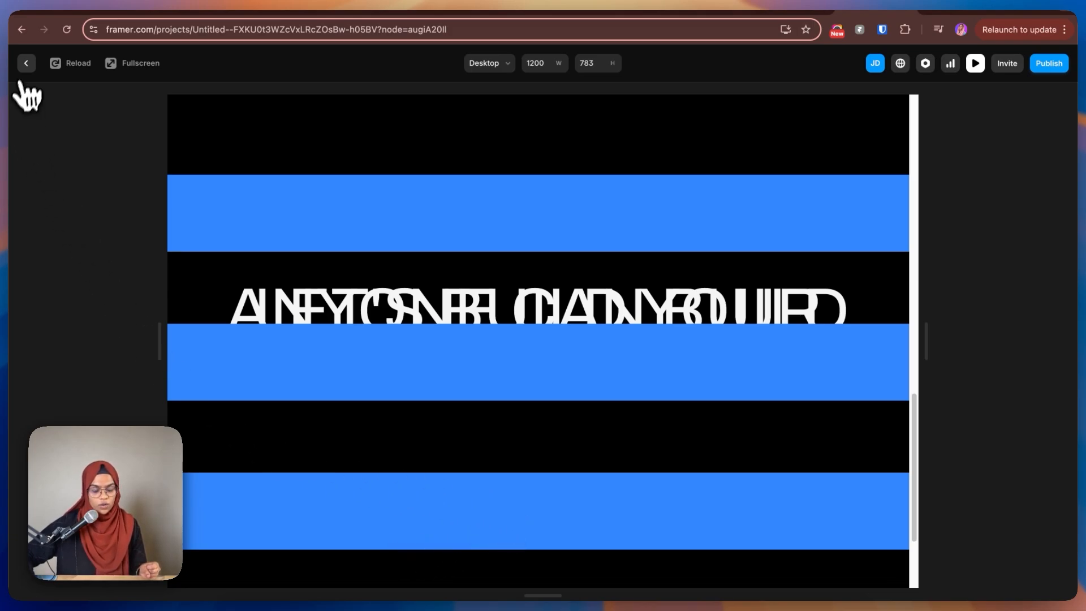
click(26, 62)
Step: Close the preview and add a Scroll Transform effect to the "Let's build your value too" title, triggered by Section in View
click(788, 388)
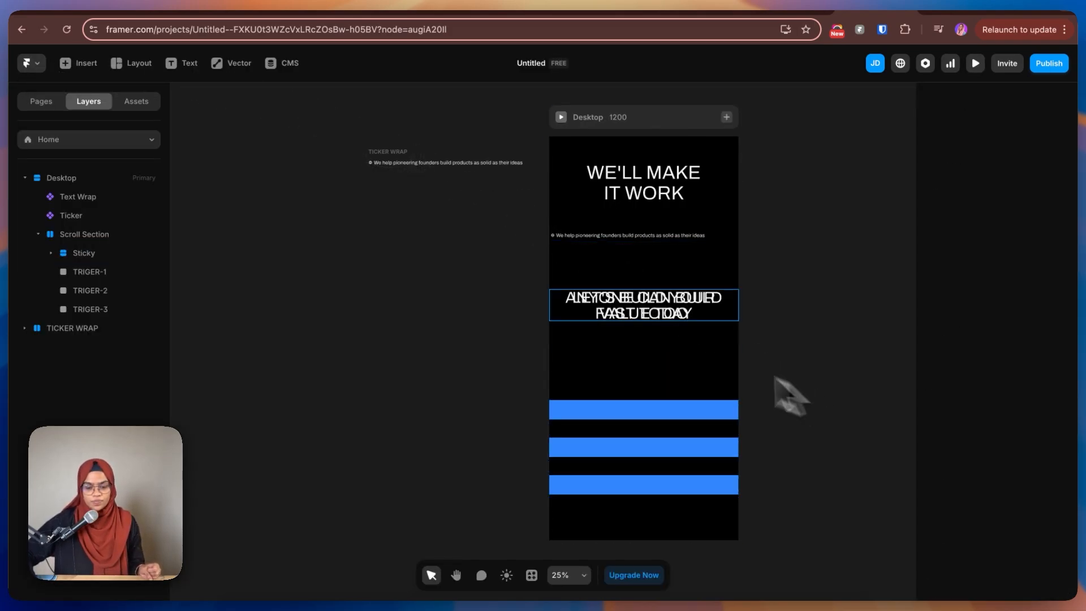
click(611, 315)
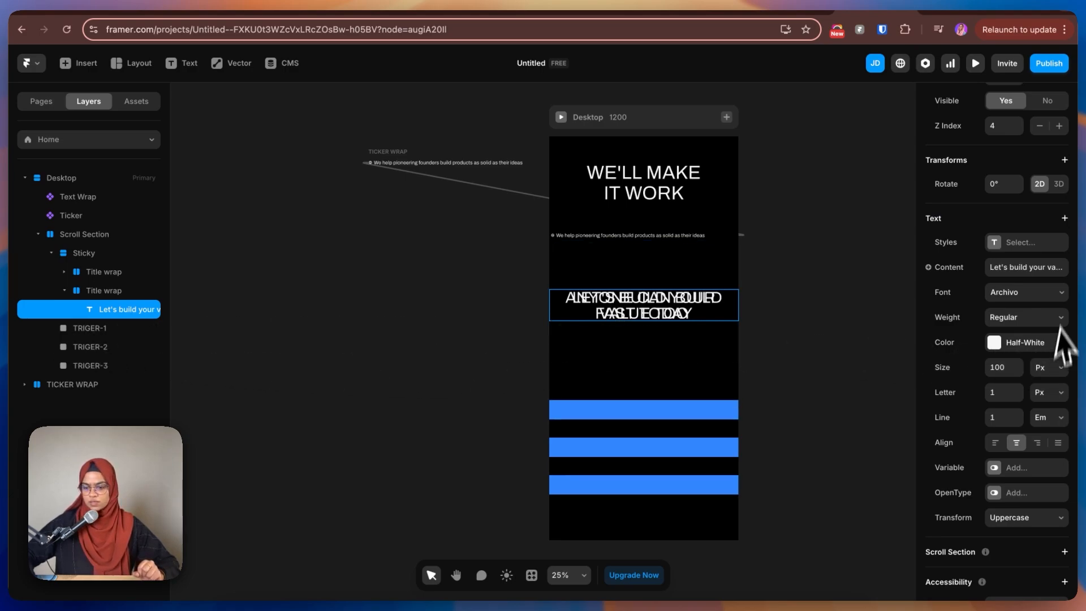
scroll(1058, 339, up, 4)
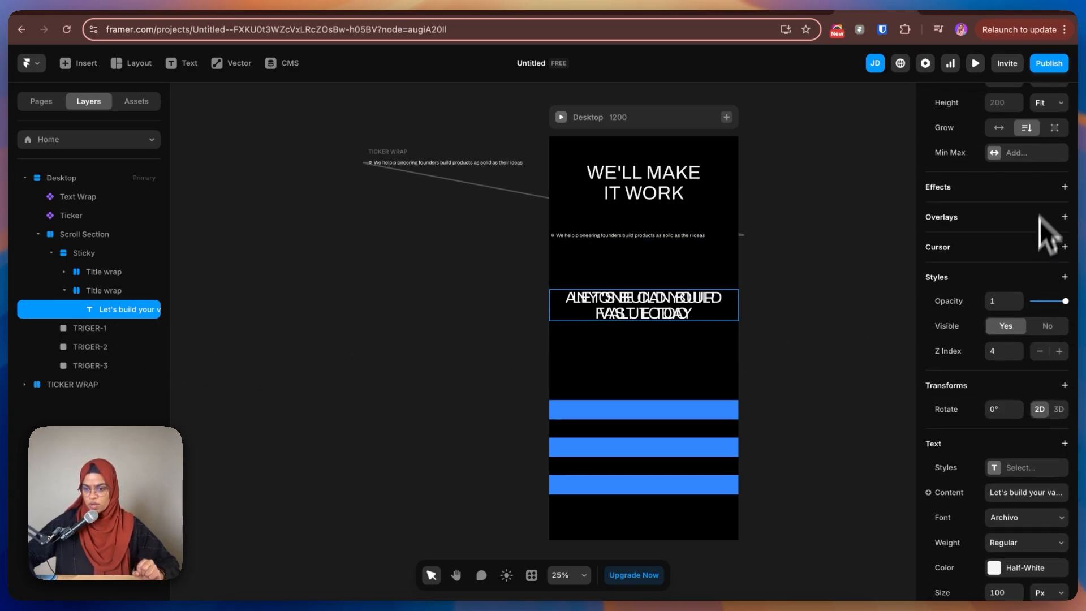
click(1065, 187)
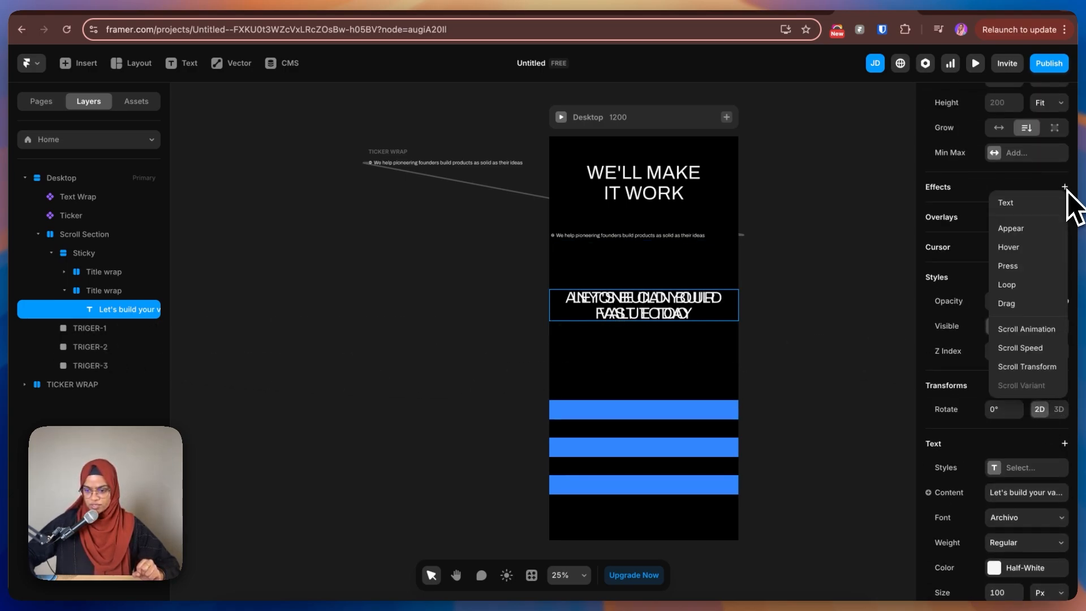
click(1030, 367)
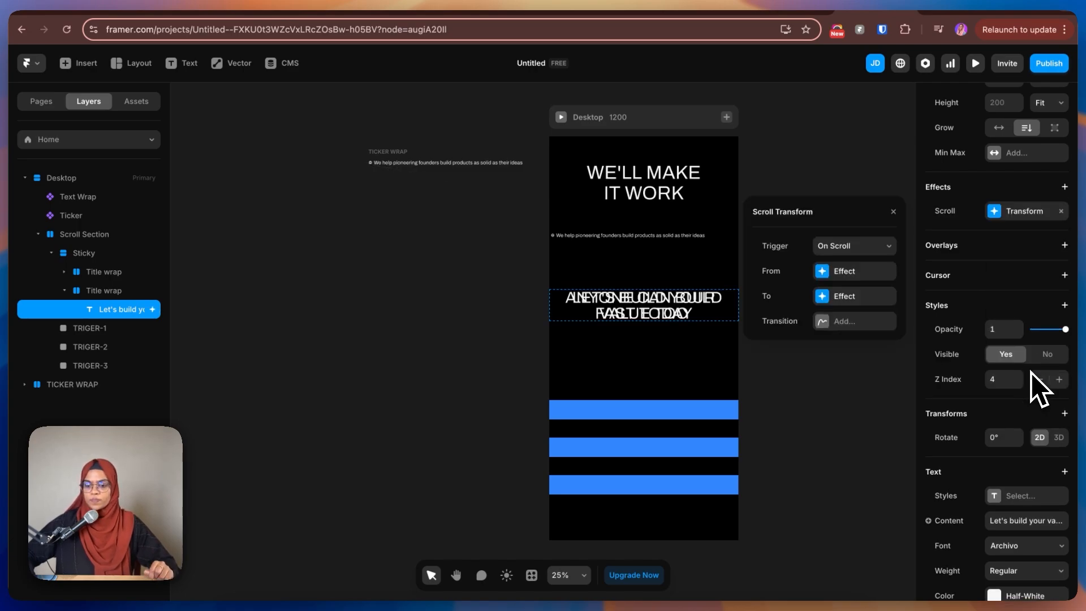
click(833, 249)
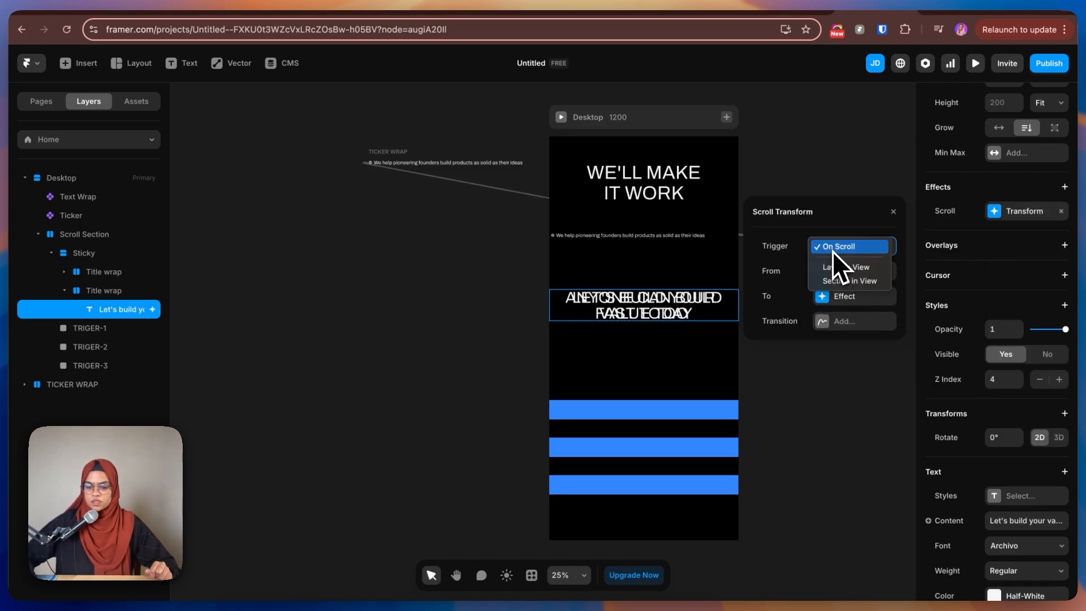
click(842, 282)
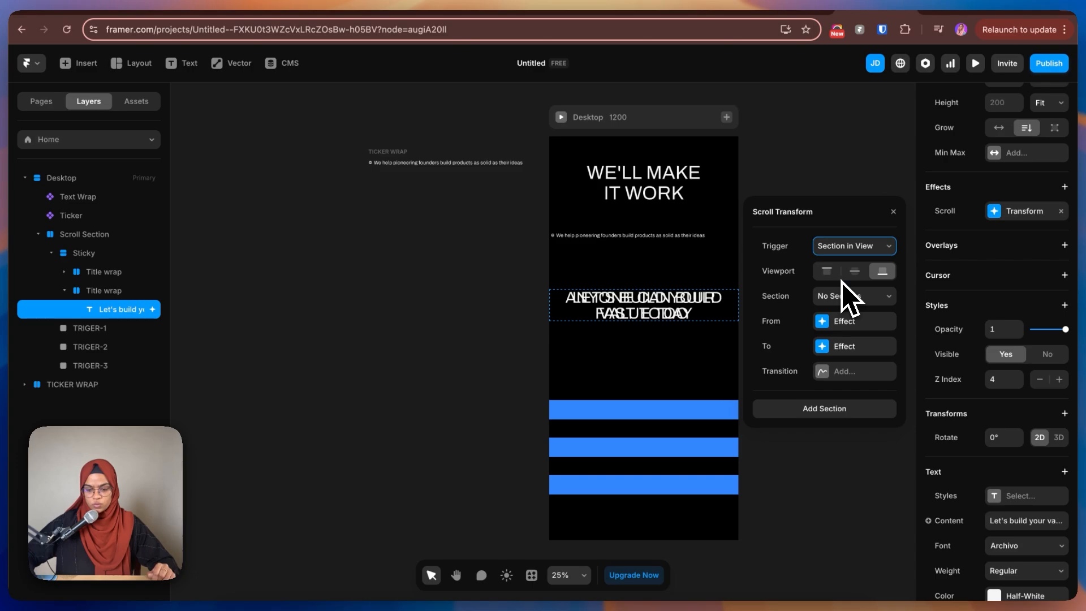
Step: Set the From state of the scroll transform to opacity 1 and scale 1
click(848, 321)
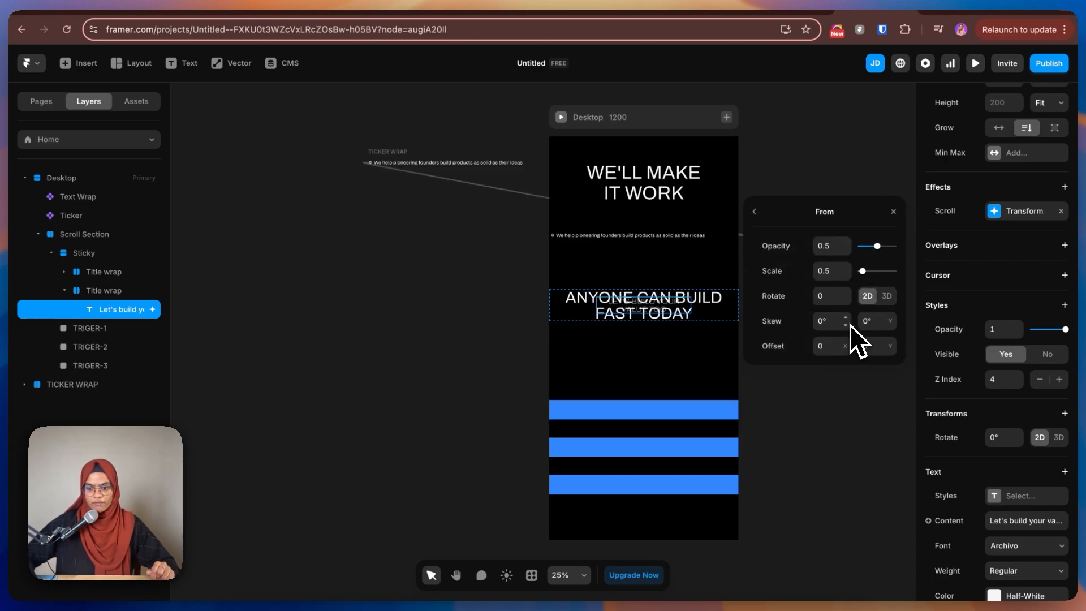
click(833, 246)
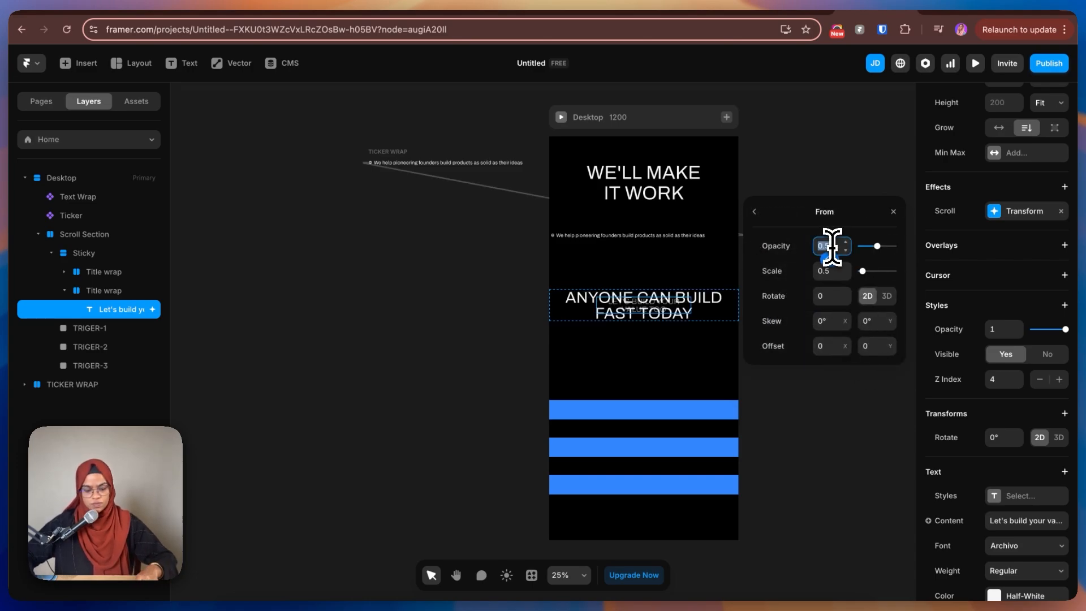
text(1)
click(834, 271)
text(1)
key(shift+Return)
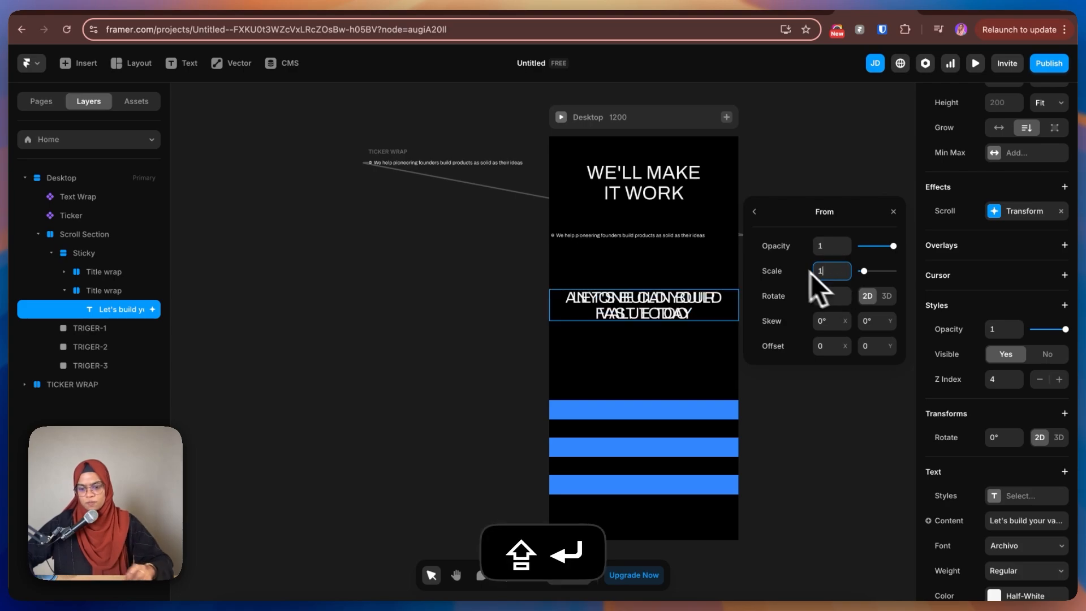
Step: Set the To state's opacity to 0 and give the scroll transform a Spring transition
click(830, 247)
text(0)
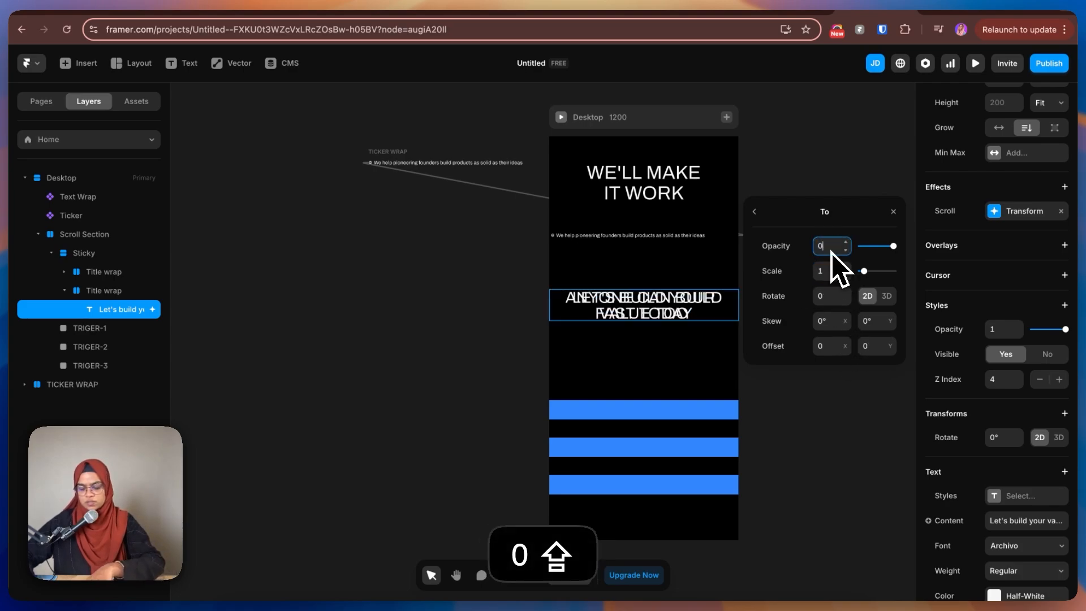
key(shift+Return)
click(755, 213)
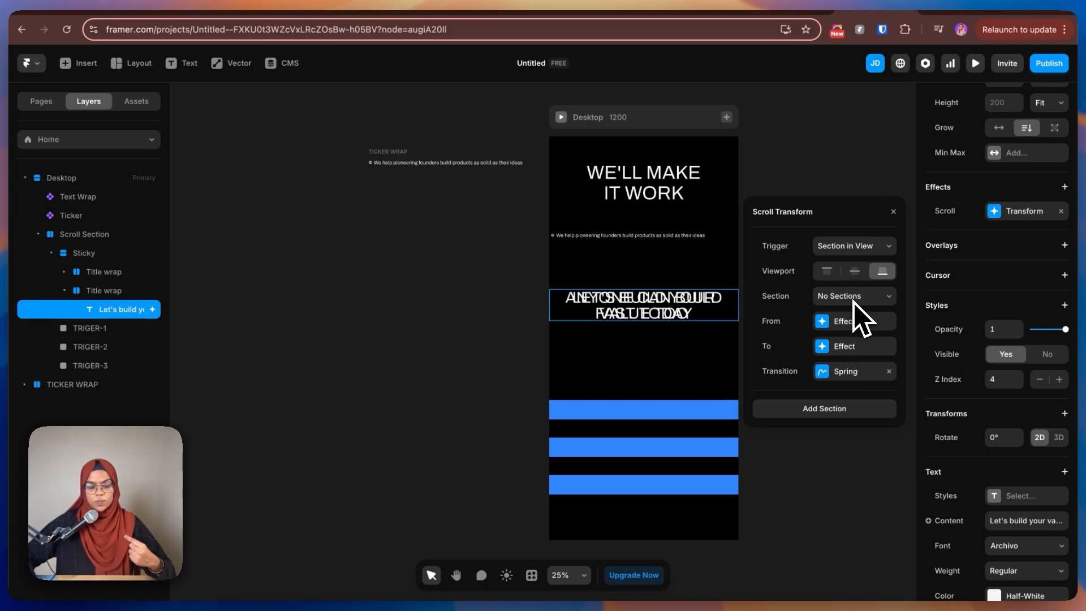
click(894, 212)
click(99, 329)
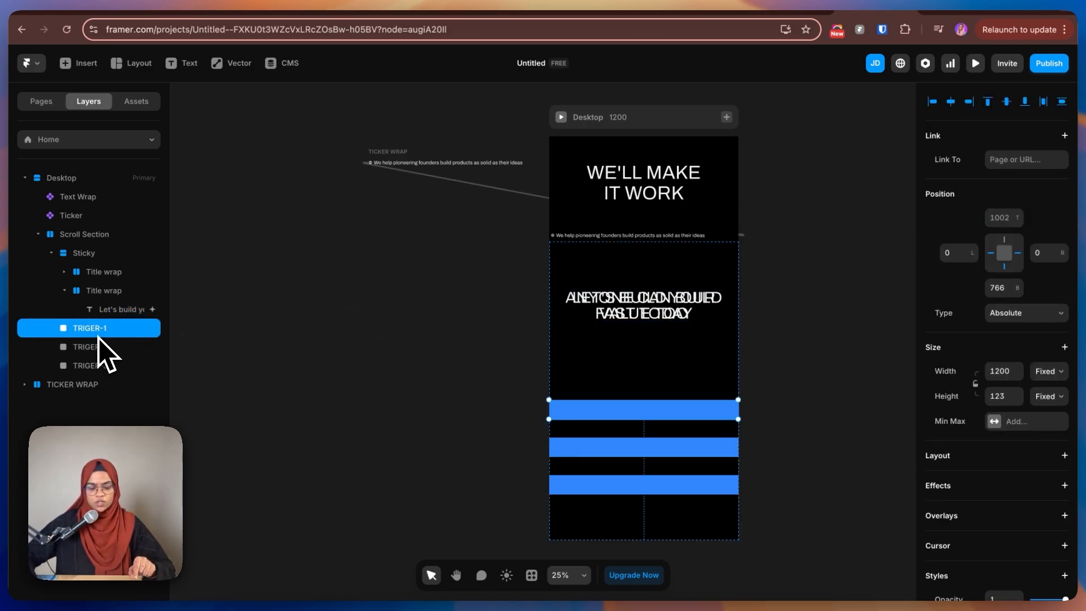
click(98, 347)
click(99, 335)
click(97, 350)
click(95, 335)
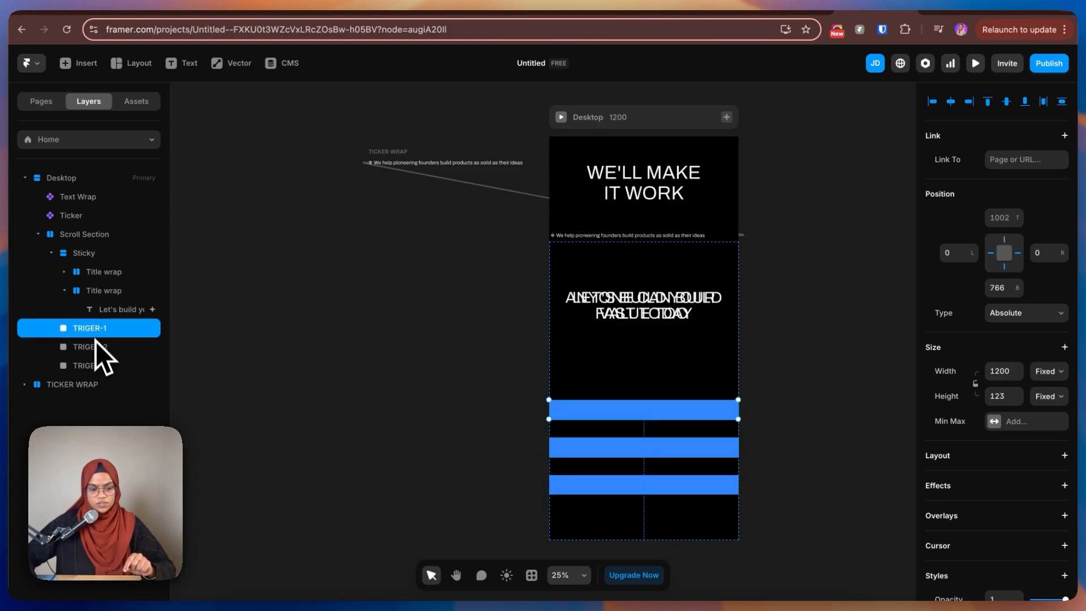
click(96, 348)
Step: Make the TRIGER-1 frame a scroll section named trigger-1
click(97, 334)
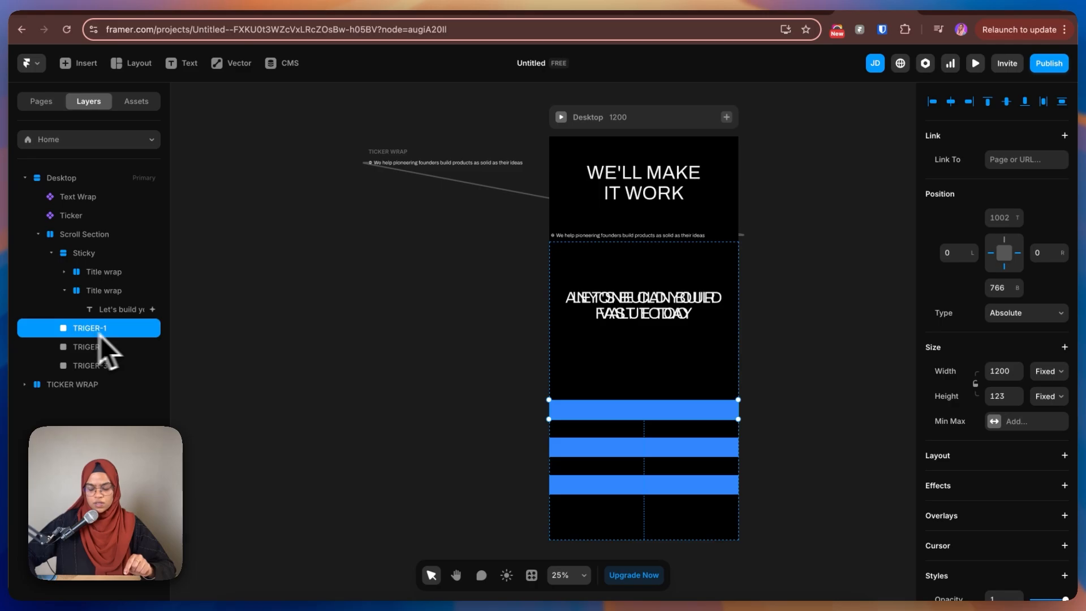
scroll(961, 485, down, 6)
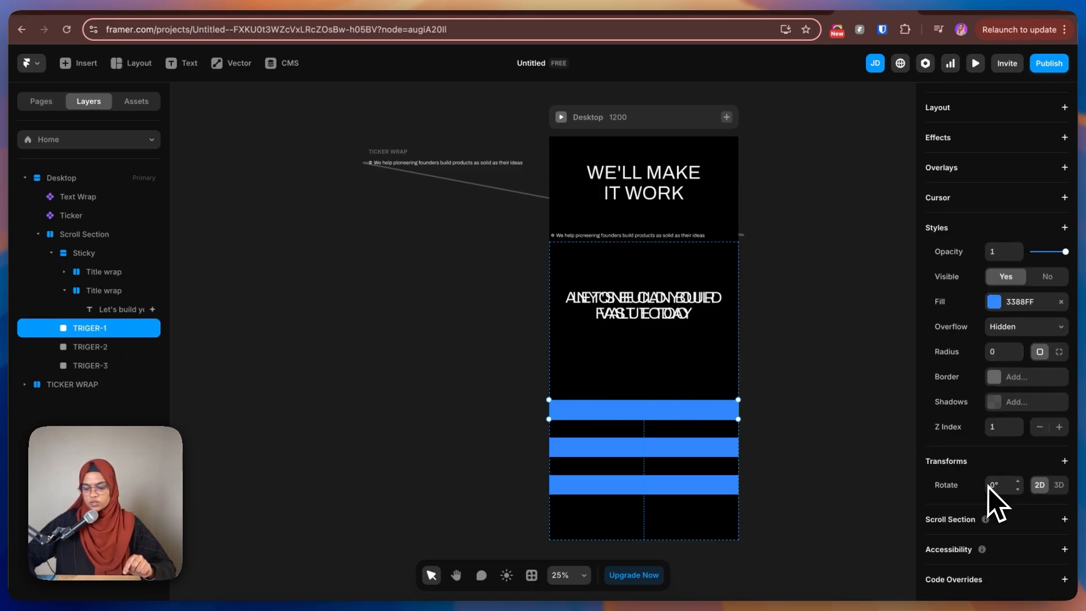
click(1065, 519)
click(1013, 543)
text(t)
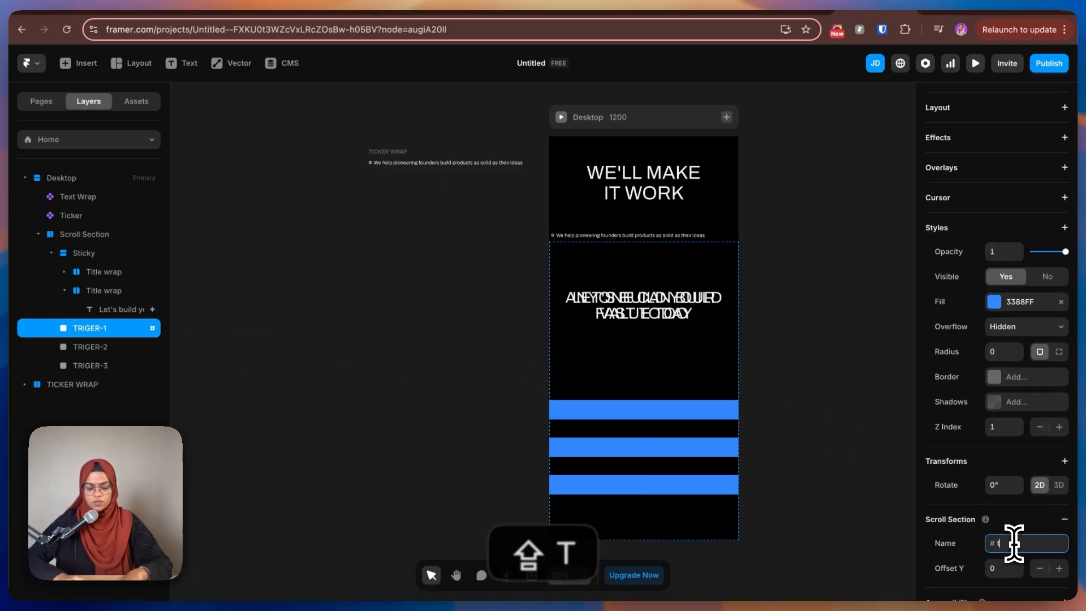
text(riger-1)
key(shift+Return)
Step: Make the TRIGER-2 frame a scroll section named trigger-2
click(91, 347)
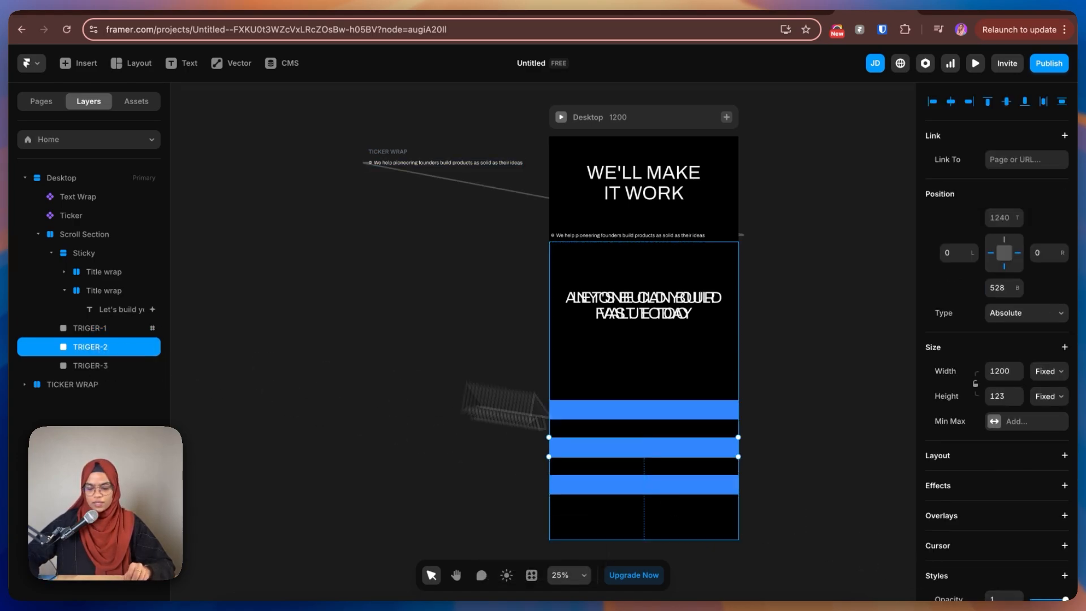
scroll(1019, 543, down, 2)
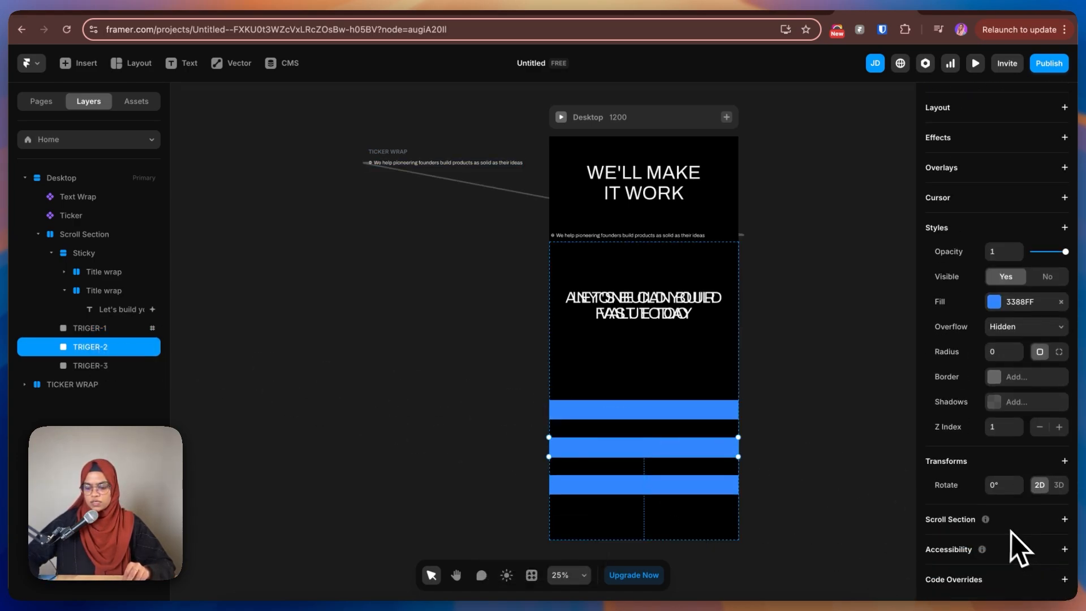
click(1065, 520)
click(1038, 545)
text(TRIG)
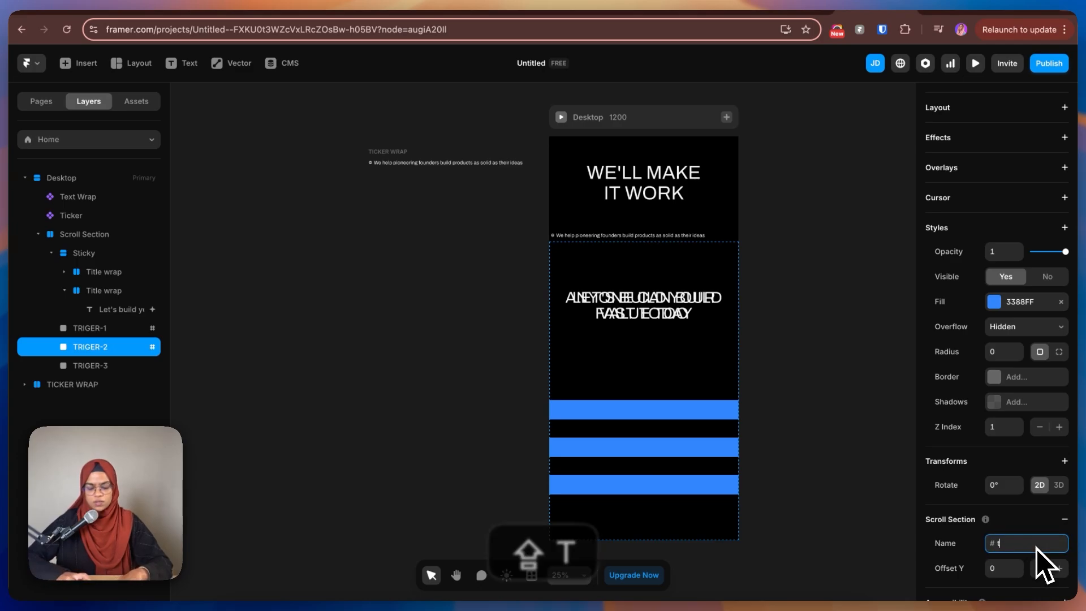
text(ger-2)
key(shift+Return)
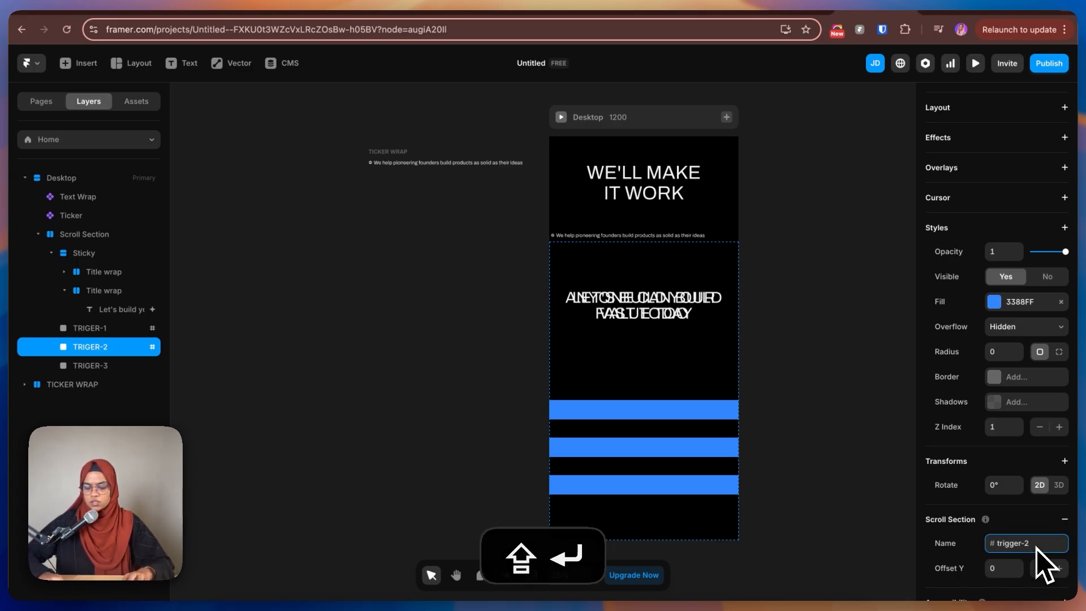
Step: Make the TRIGER-3 frame a scroll section named trigger-3
click(111, 368)
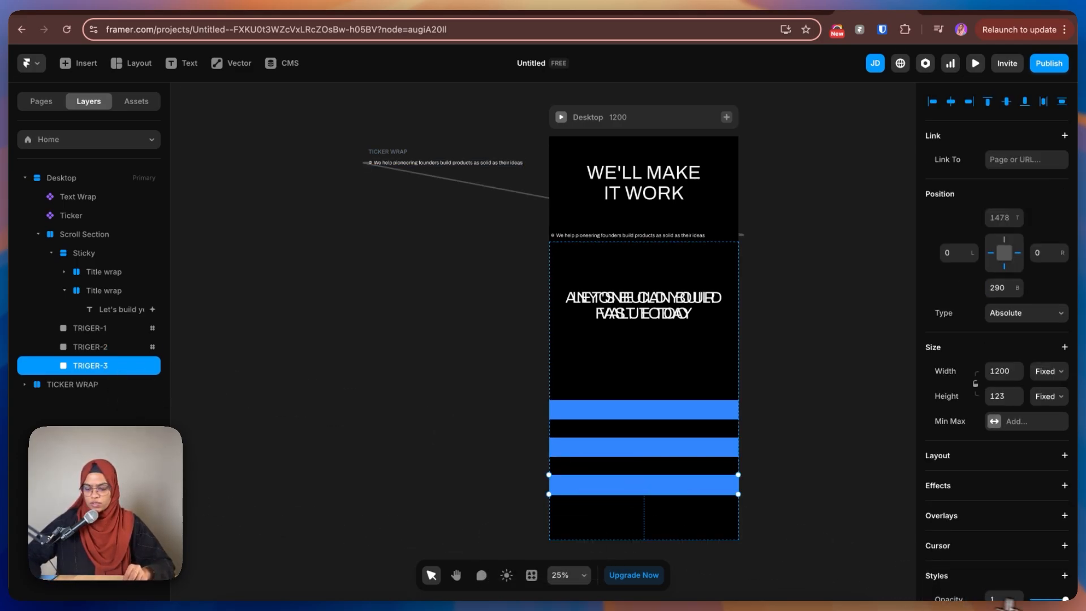
scroll(1002, 572, down, 5)
click(1065, 519)
click(1006, 543)
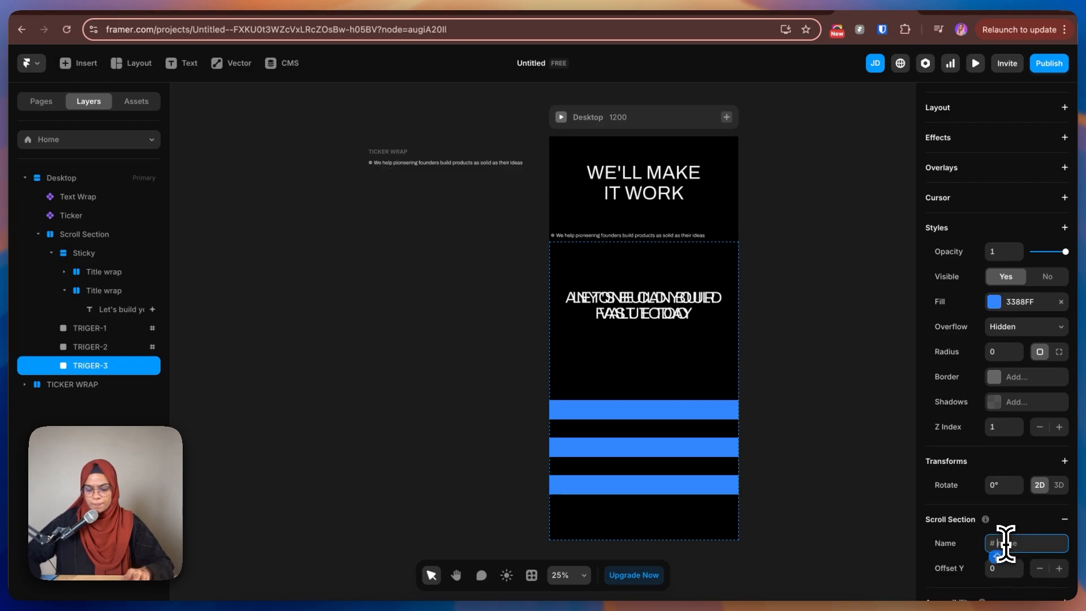
text(Trigger-3)
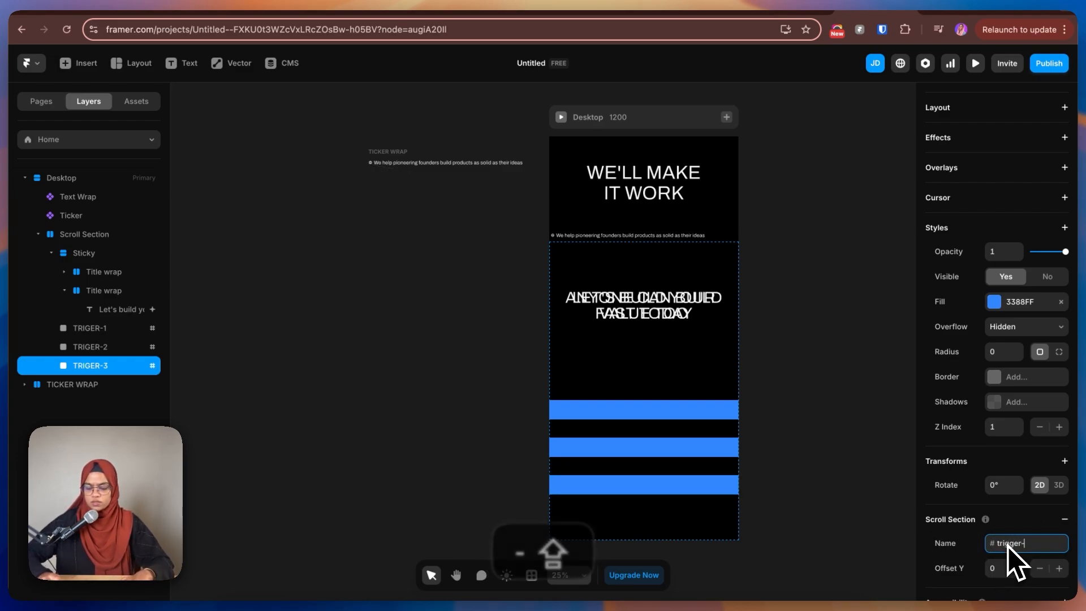
key(shift+Return)
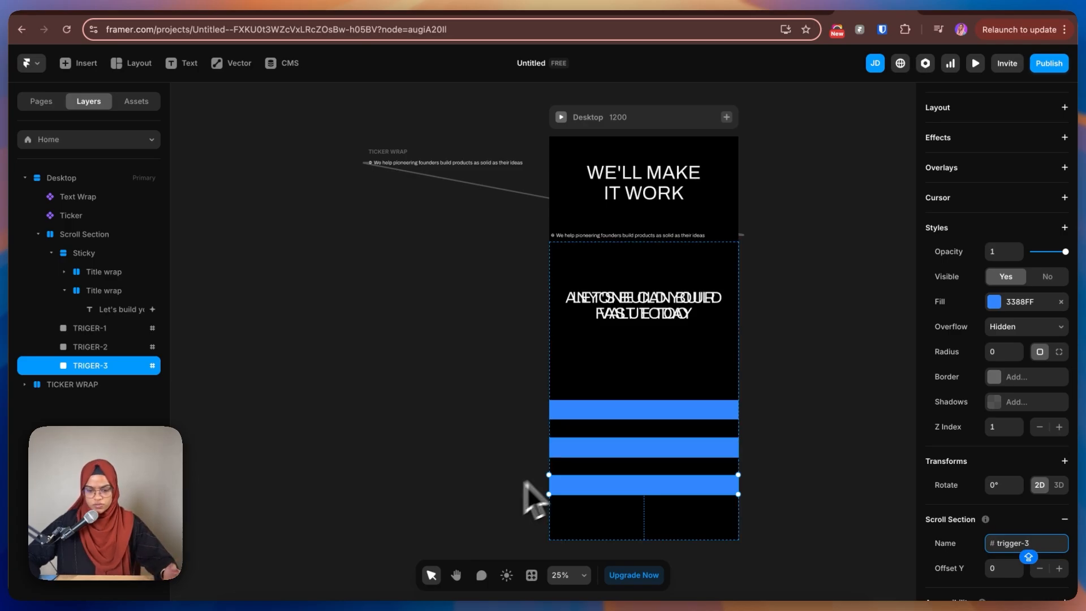
Step: Link the "ANYONE CAN BUILD" title's scroll transform to the #trigger-1 section and review its From and To effects
click(776, 417)
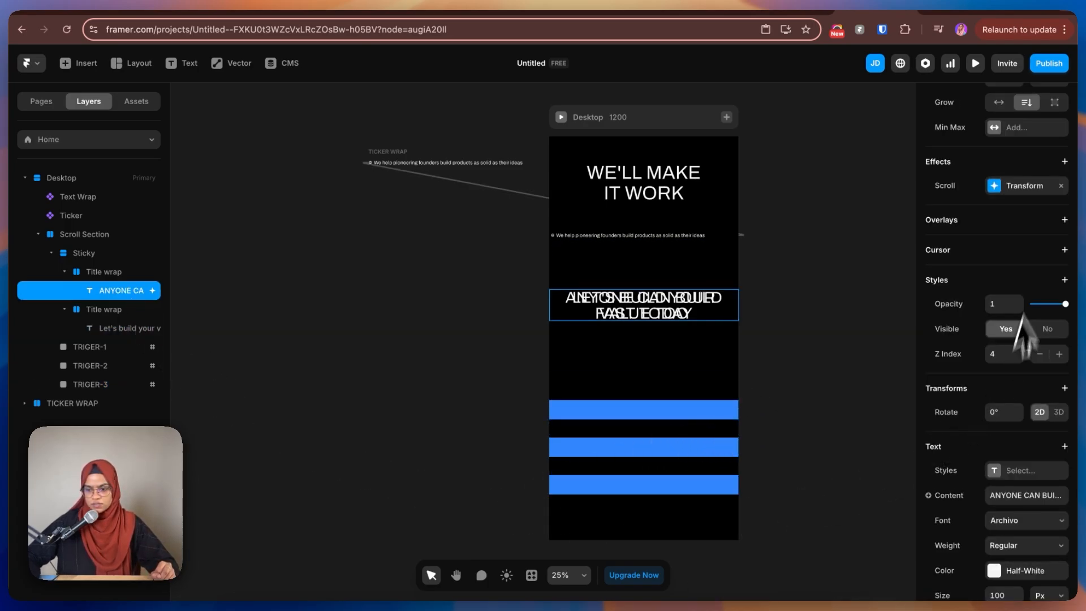
scroll(1024, 227, up, 1)
click(1025, 208)
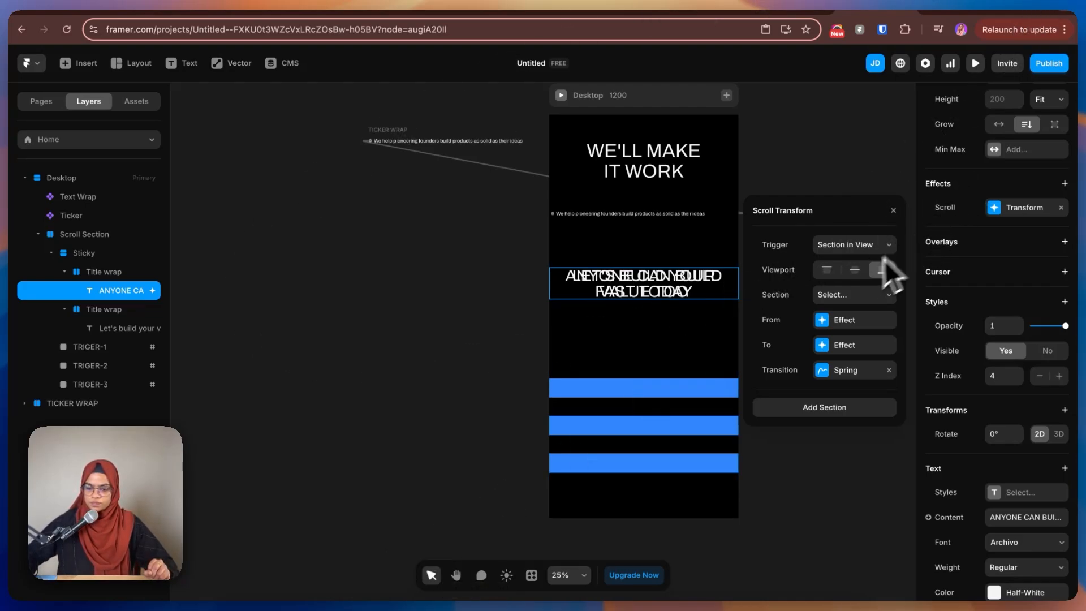
click(835, 295)
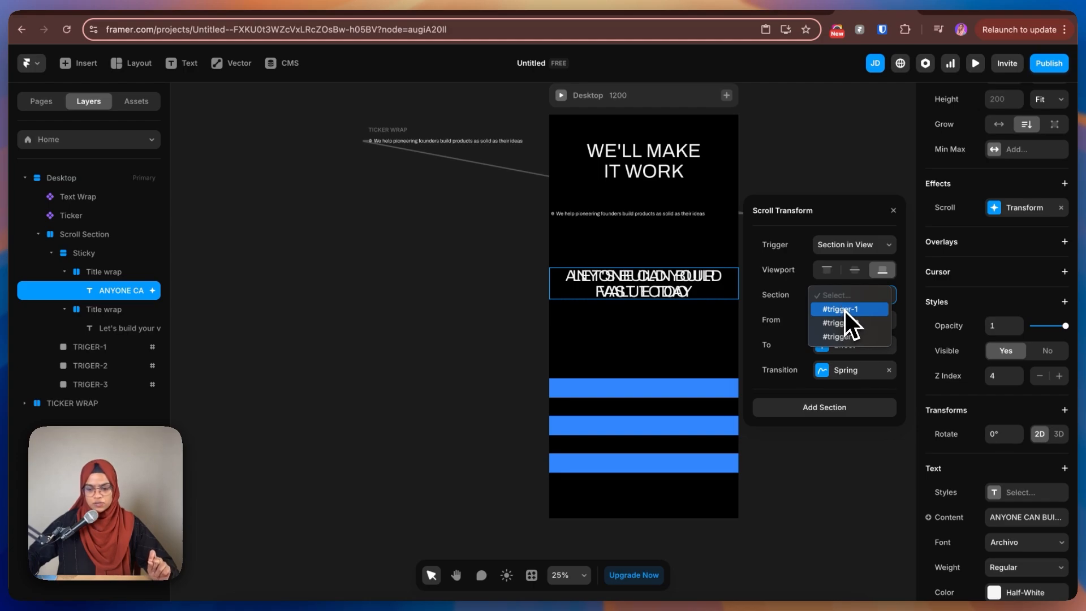
click(844, 308)
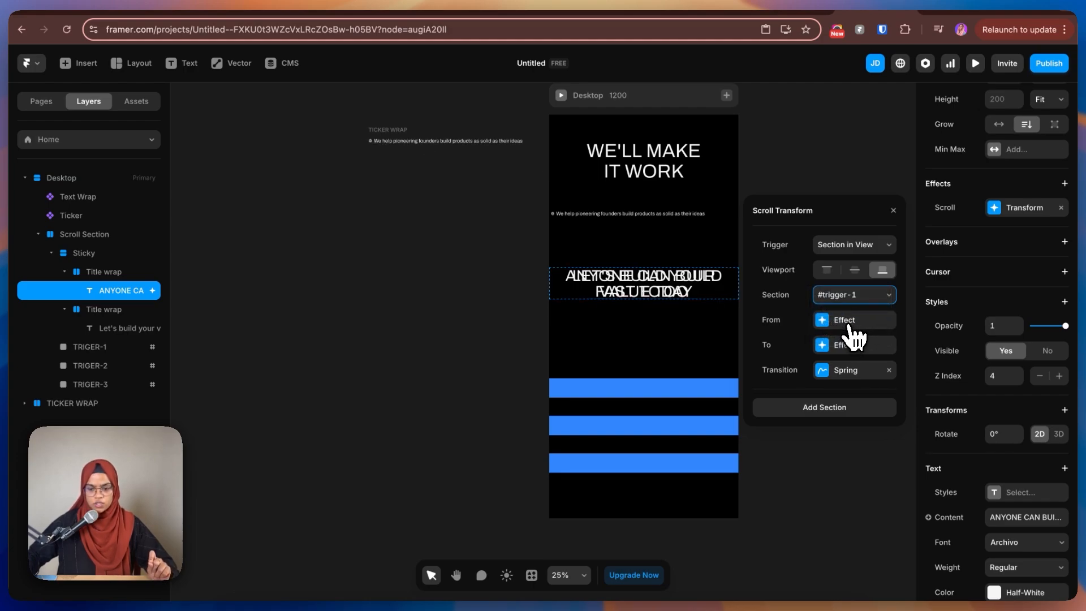
click(849, 321)
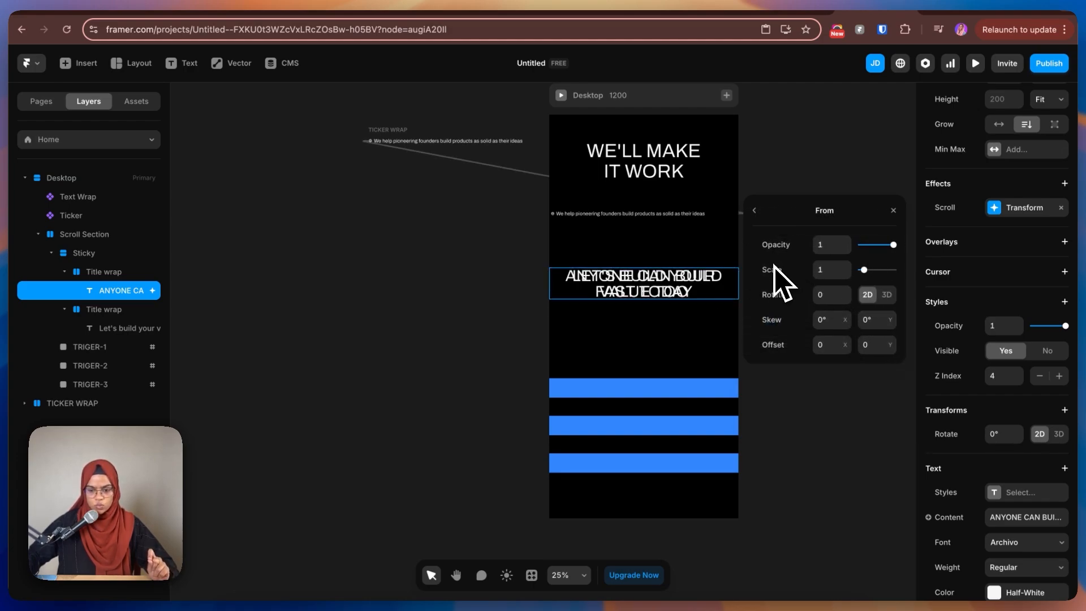
click(757, 212)
click(849, 345)
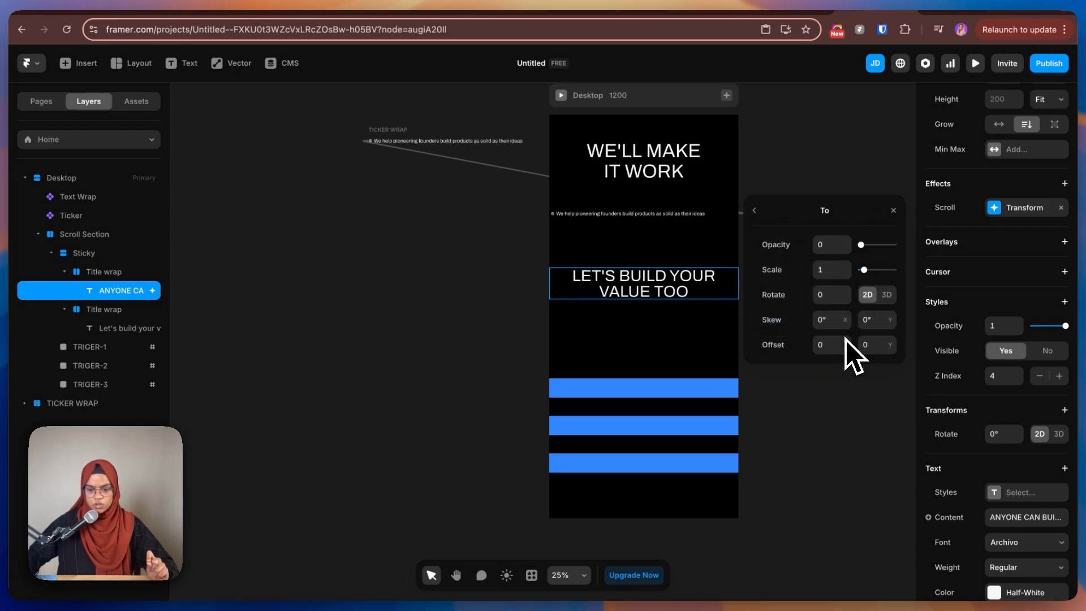
click(754, 211)
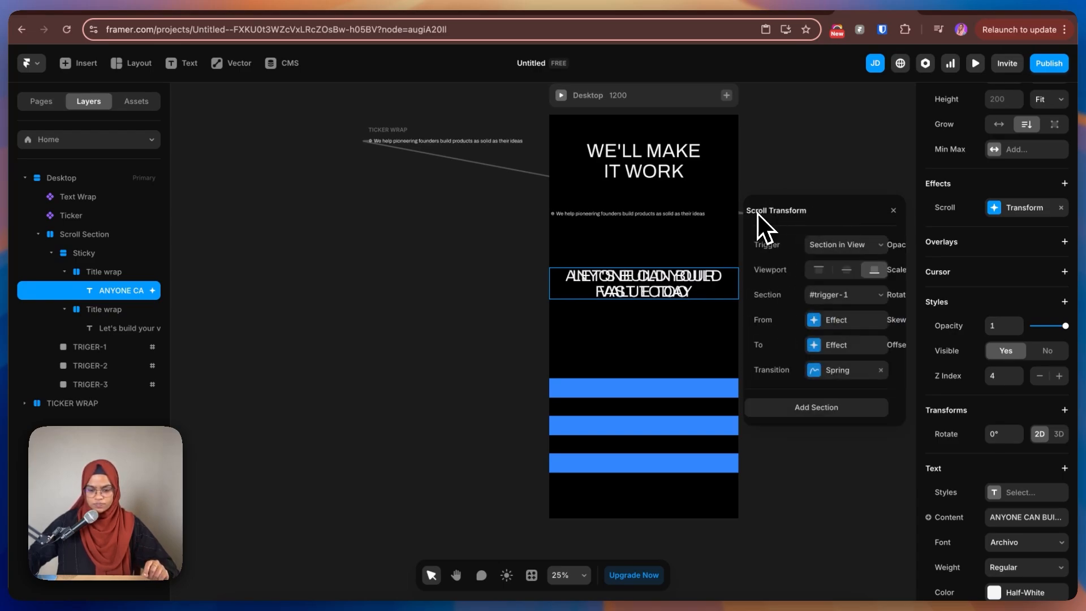
click(782, 167)
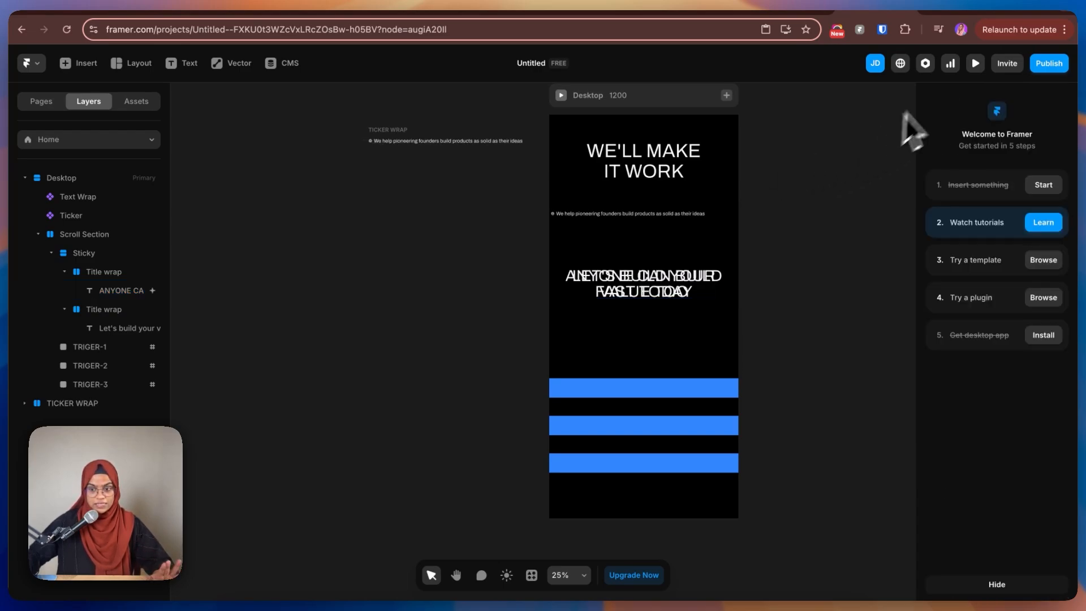
Step: Preview the page and scroll through the sticky section to check how the first title fades at the first trigger
click(975, 63)
scroll(684, 416, down, 5)
scroll(685, 415, up, 3)
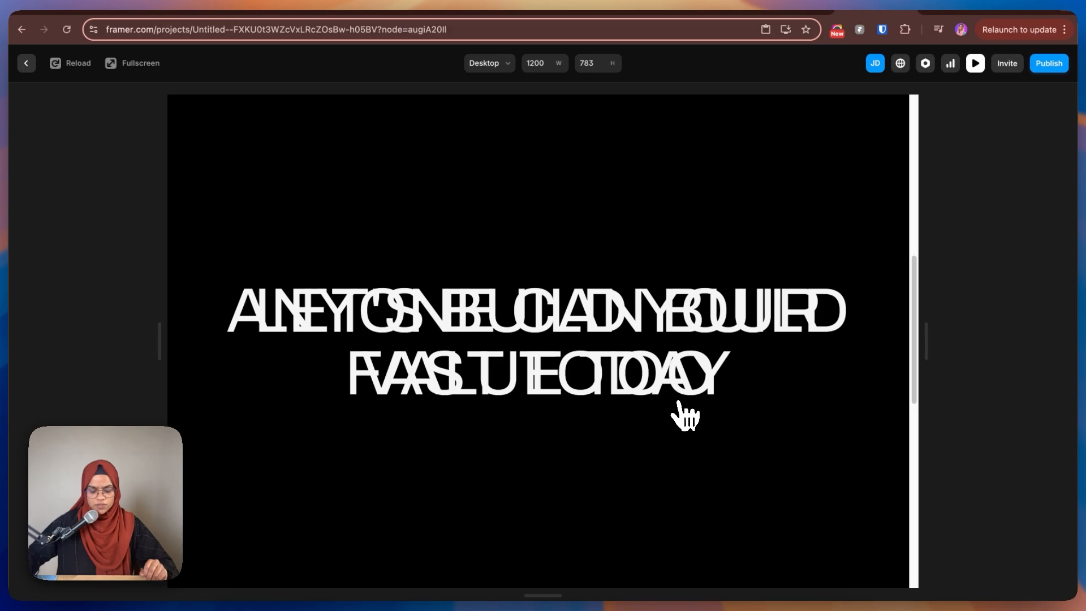
scroll(728, 439, down, 3)
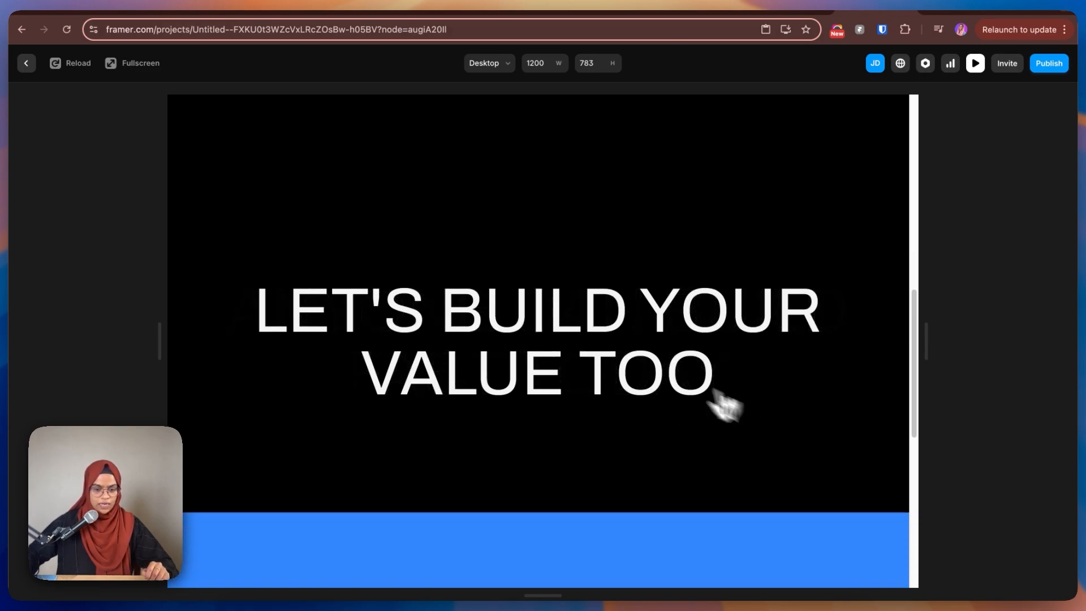
Step: Leave the preview and copy the "ANYONE CAN BUILD" title's scroll transform onto the "Let's build your value too" title
click(26, 63)
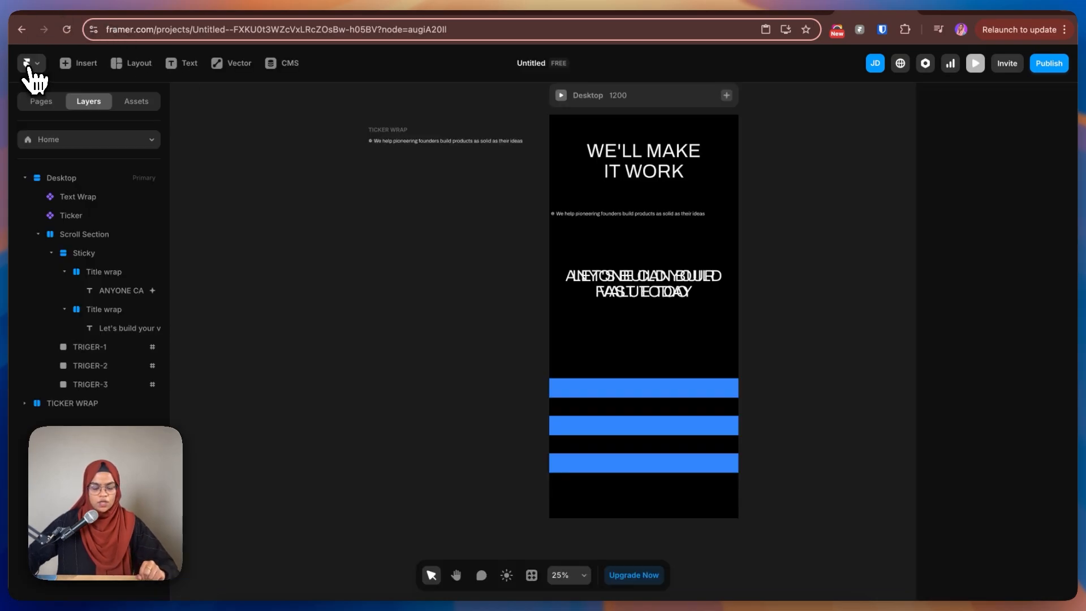
click(127, 331)
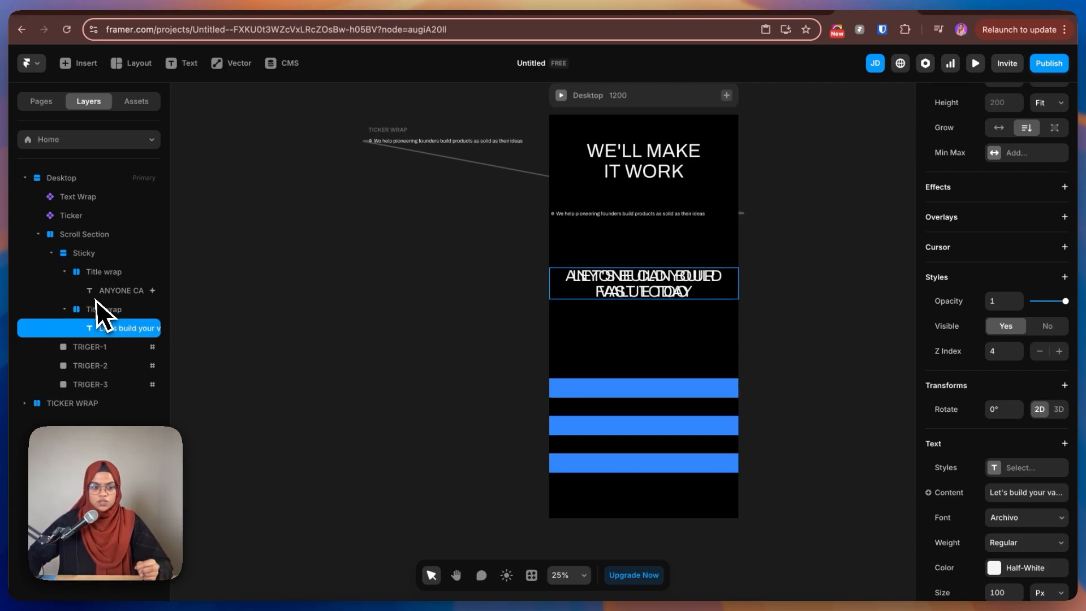
click(116, 290)
right_click(1013, 210)
click(1024, 223)
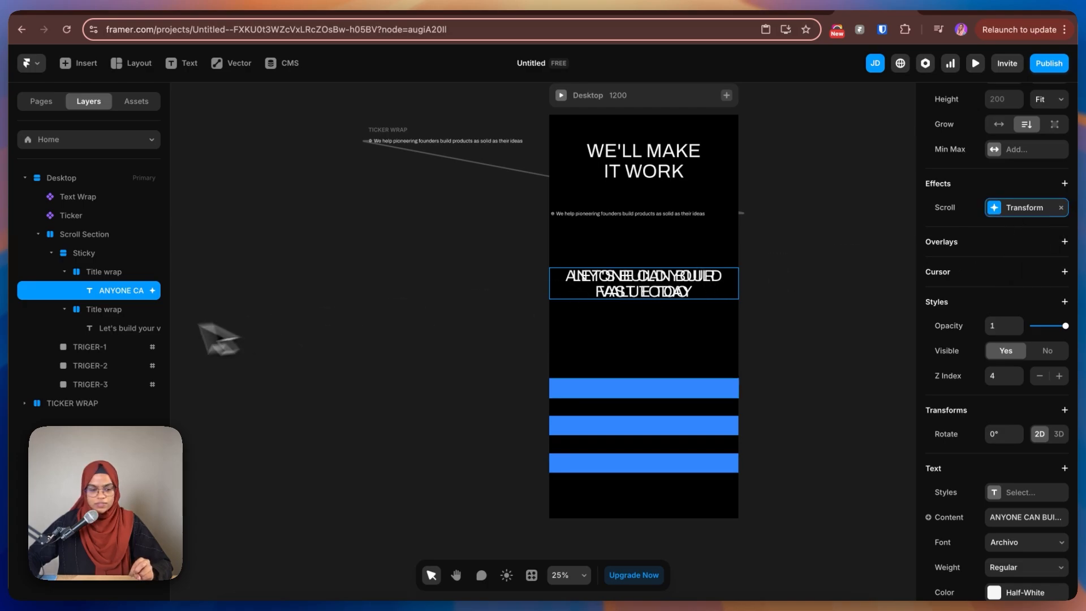
click(126, 328)
right_click(987, 195)
click(991, 202)
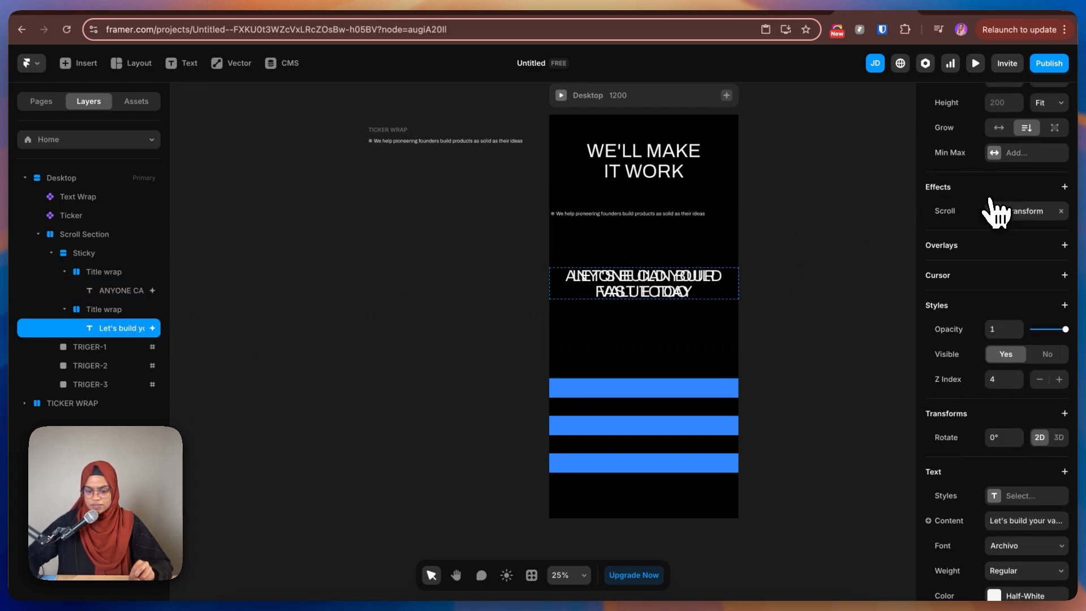
Step: Link the "Let's build your value too" title's scroll transform to #trigger-2 and set its From opacity to 0
click(1027, 212)
click(854, 297)
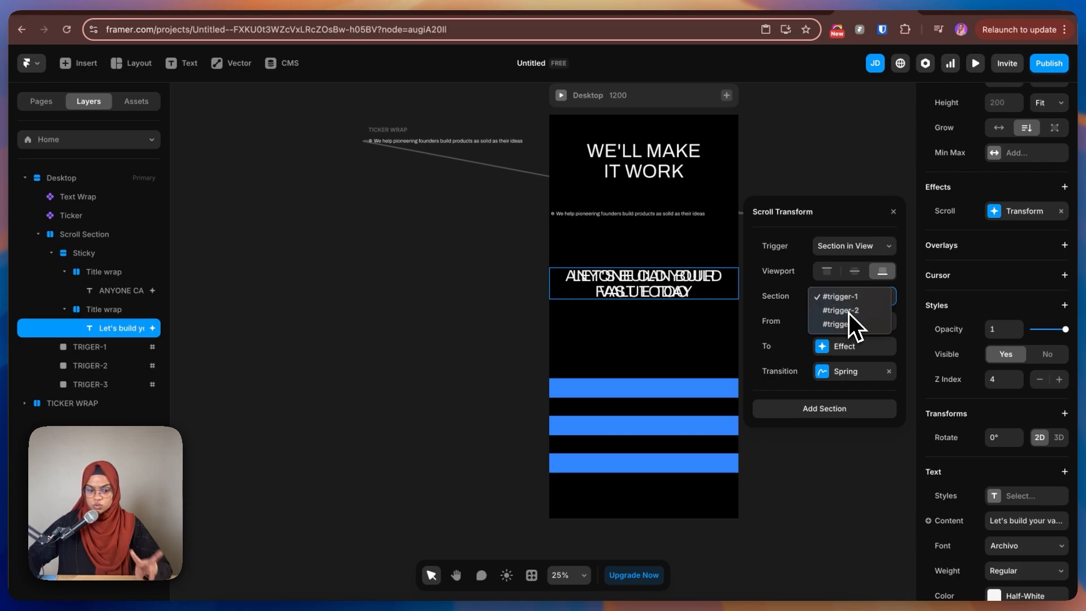
click(849, 311)
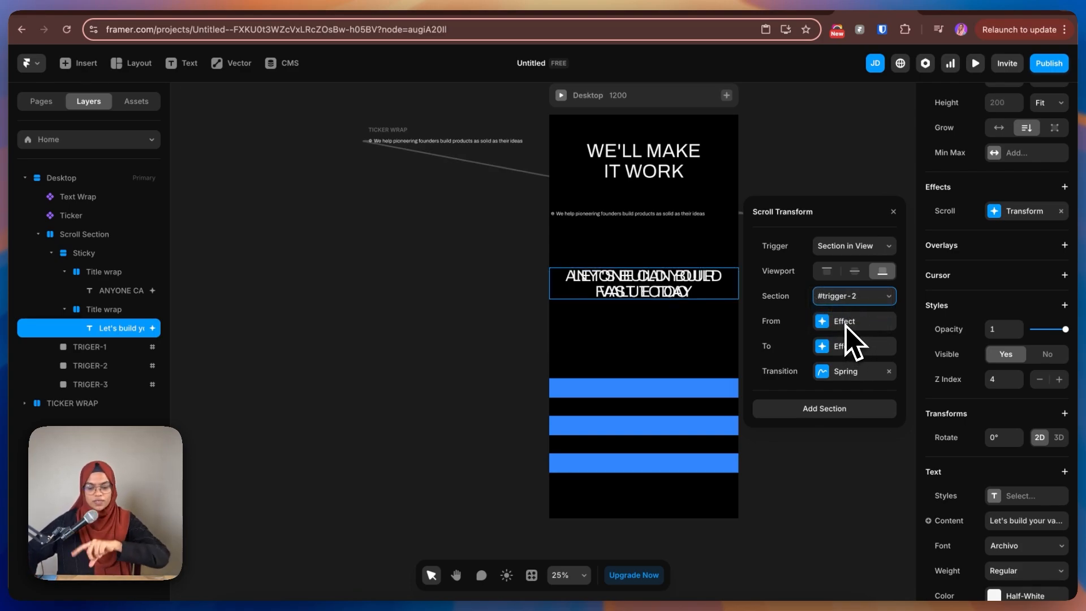
click(853, 328)
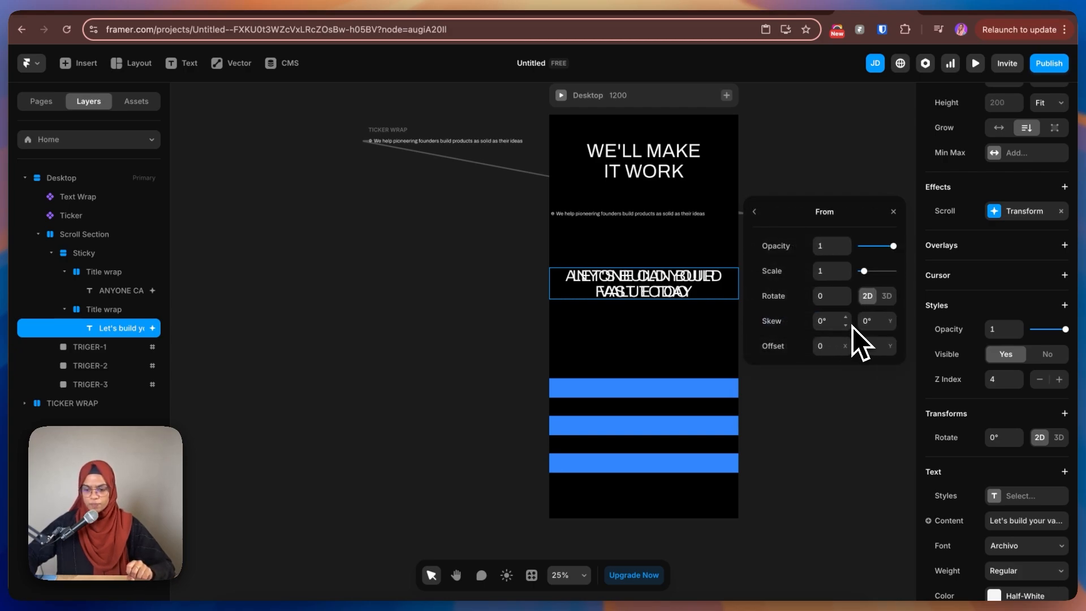
text(0)
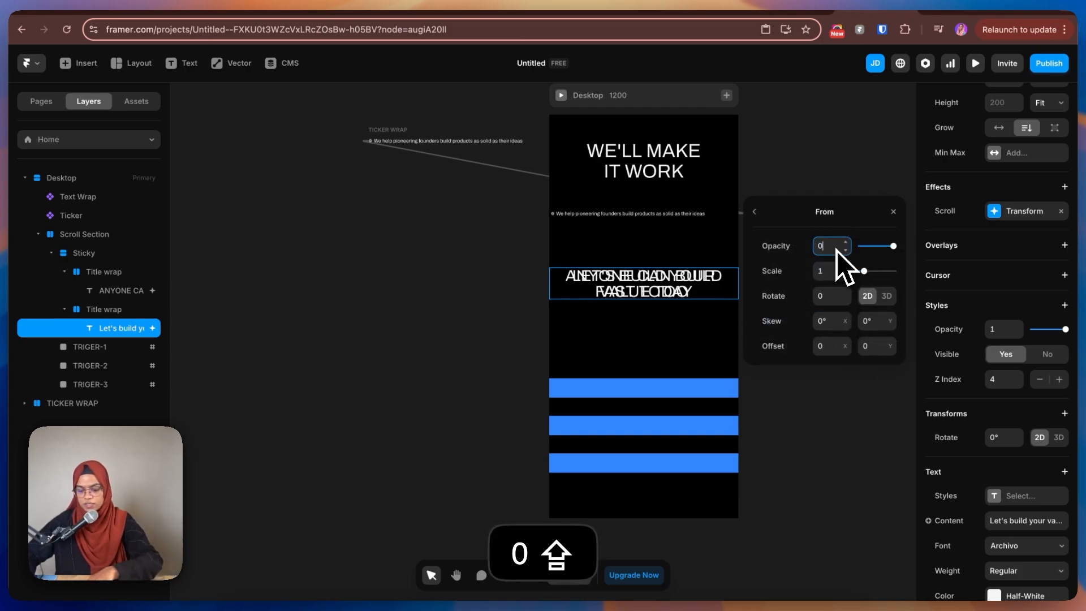
key(shift+Return)
click(754, 212)
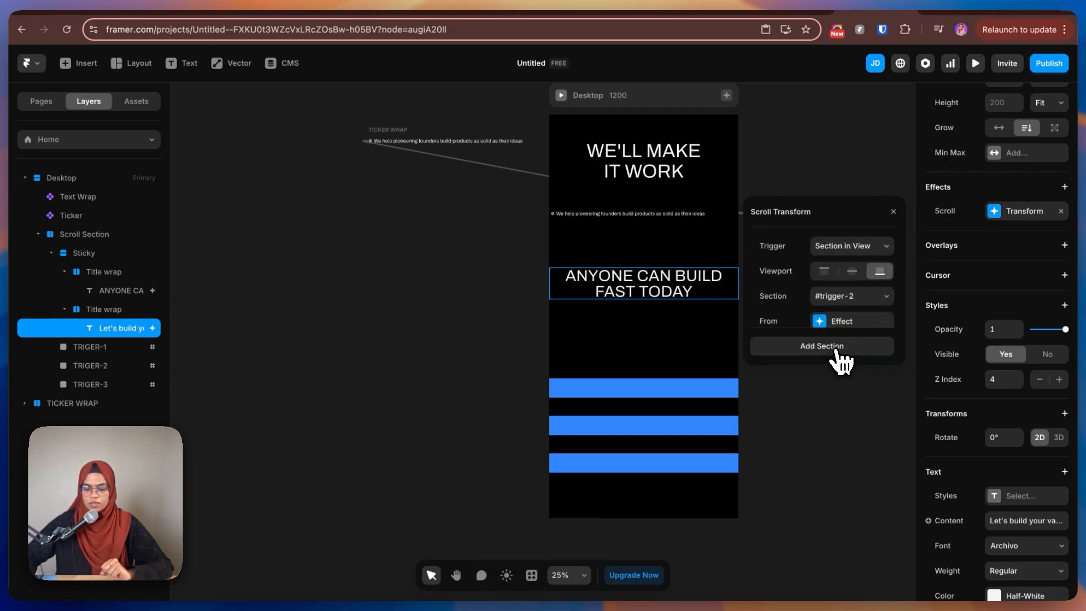
Step: Set the To opacity of the second title's scroll transform to 1 and close its settings
click(840, 348)
text(1)
key(shift+Return)
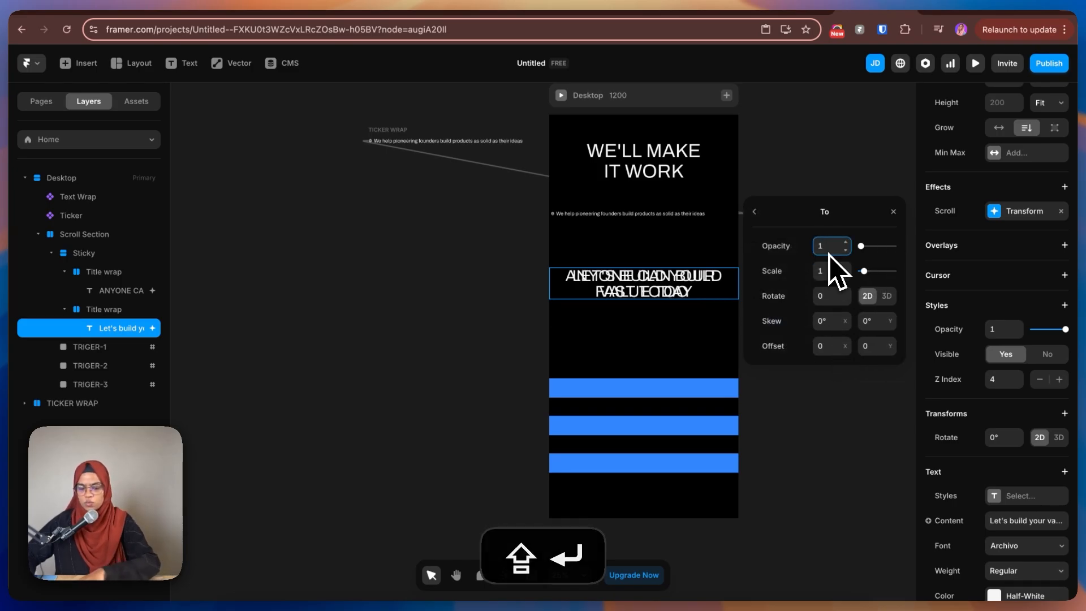
click(754, 211)
click(812, 147)
Step: Preview the page and scroll through the sticky section to check both titles' fades at the trigger bars
click(976, 63)
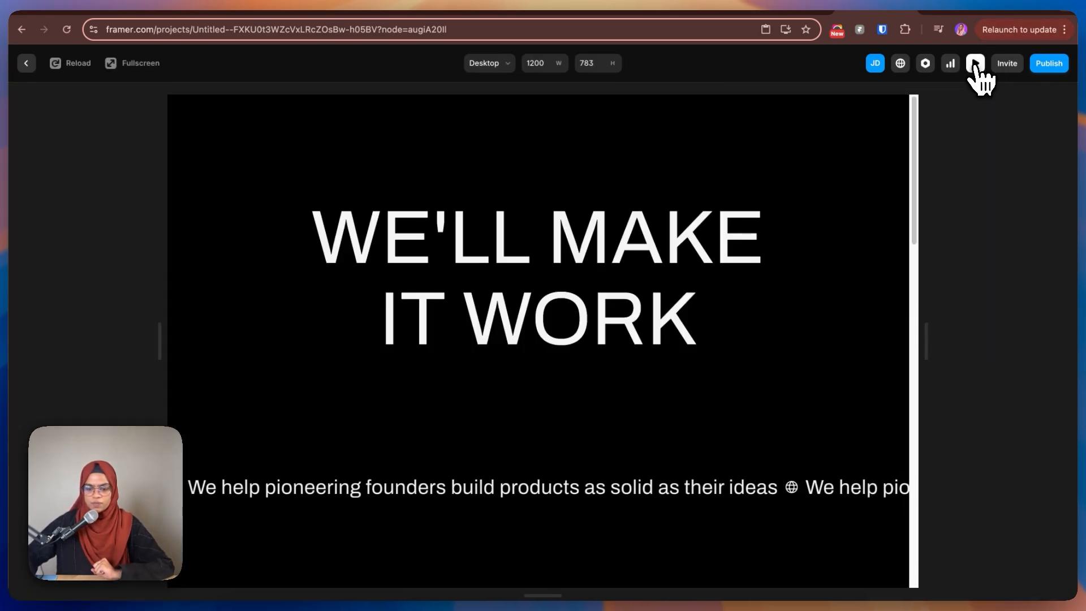
scroll(736, 385, down, 4)
scroll(726, 391, down, 3)
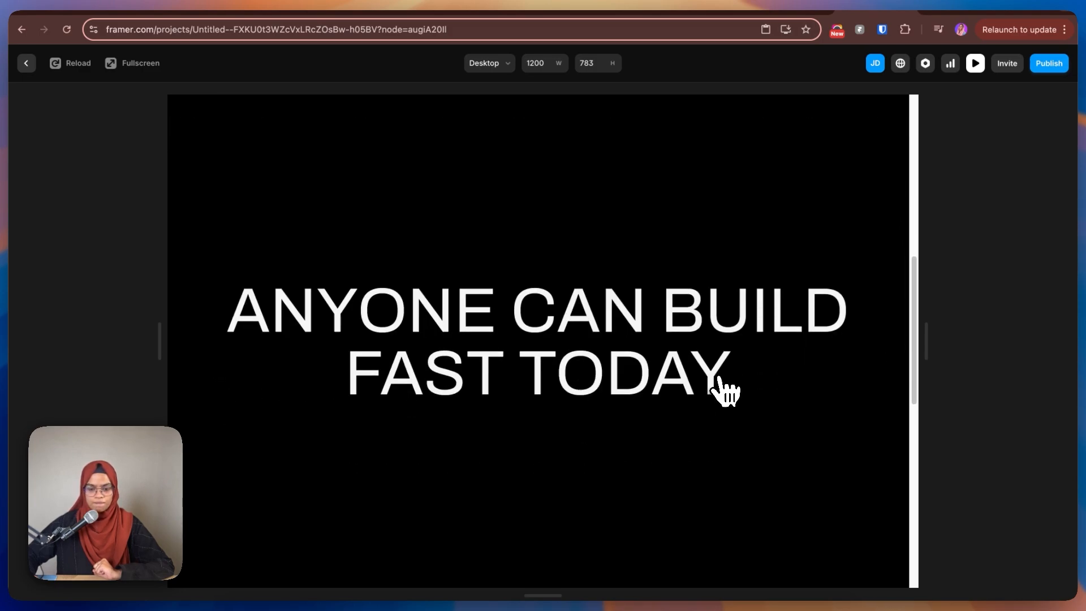
scroll(791, 390, down, 2)
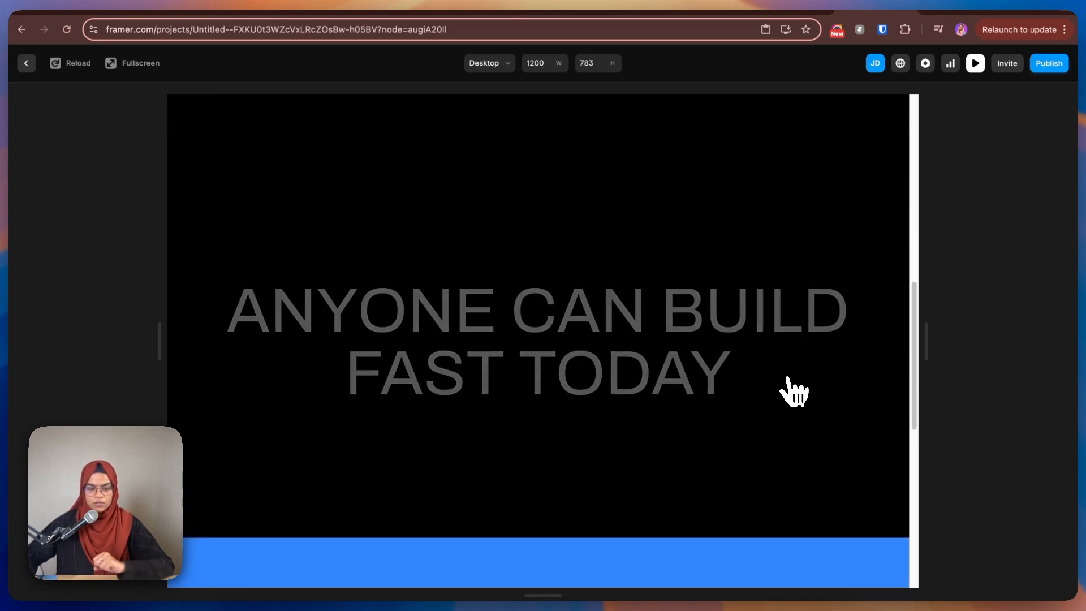
scroll(792, 390, down, 1)
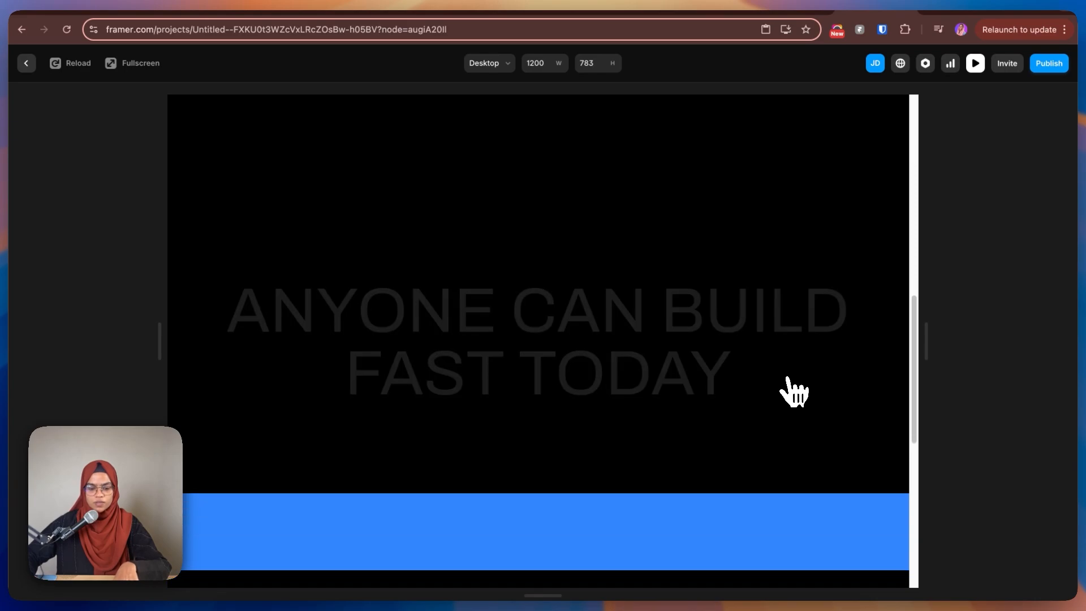
scroll(792, 390, down, 2)
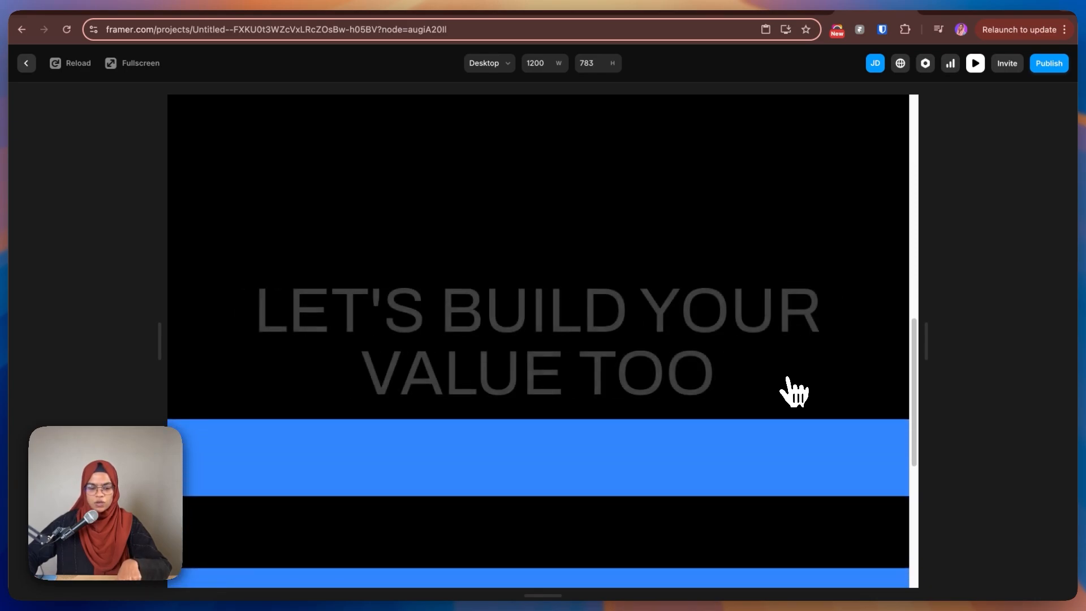
scroll(793, 391, down, 1)
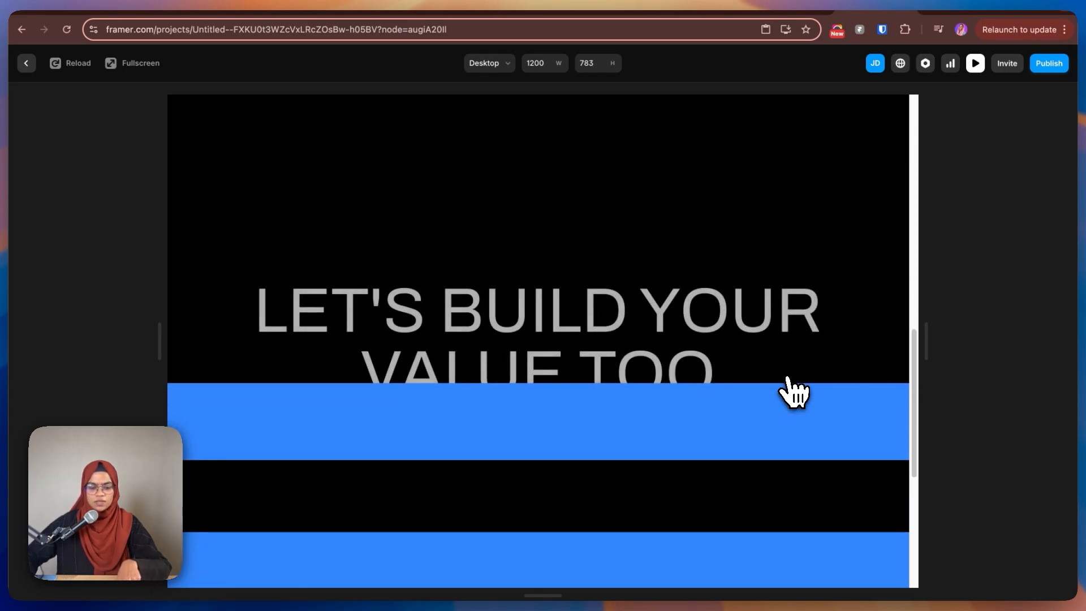
scroll(787, 390, down, 2)
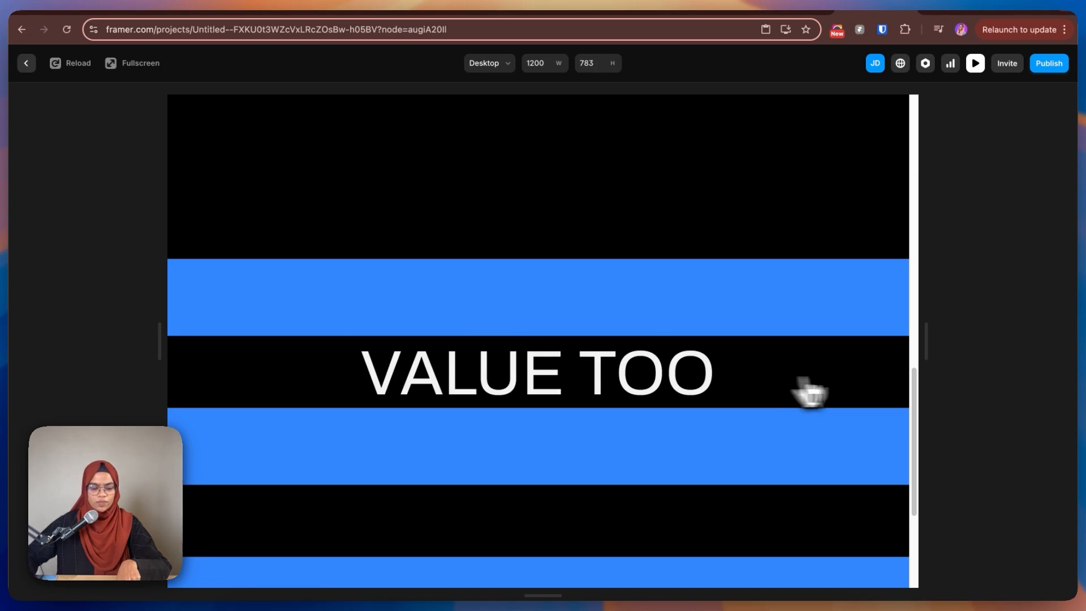
click(26, 63)
Step: Remove the blue fill from the TRIGER-1, TRIGER-2 and TRIGER-3 frames together
click(695, 391)
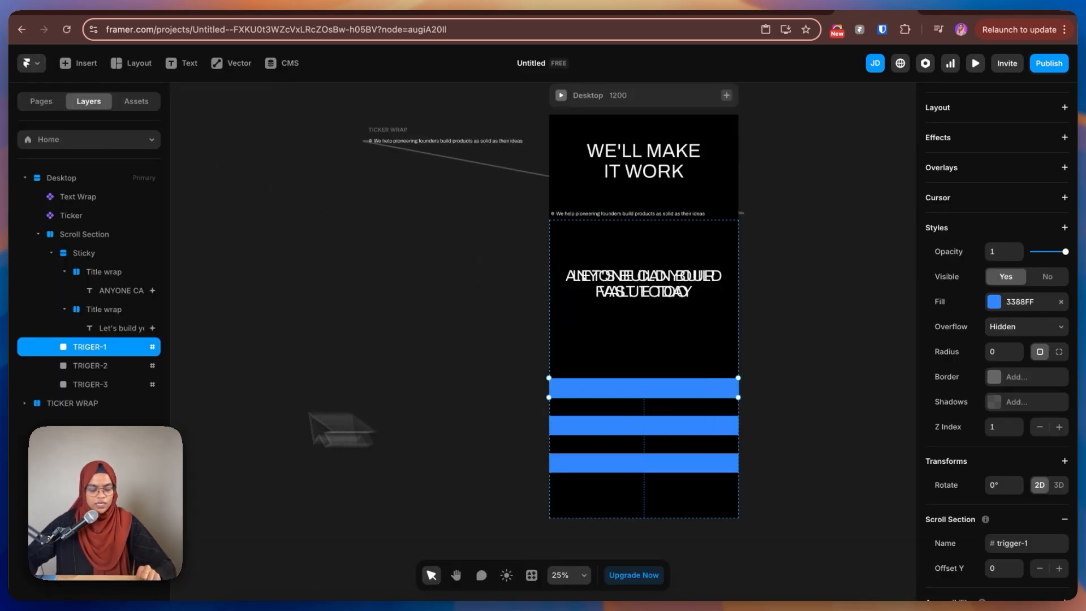
shift+click(94, 385)
scroll(1038, 444, down, 5)
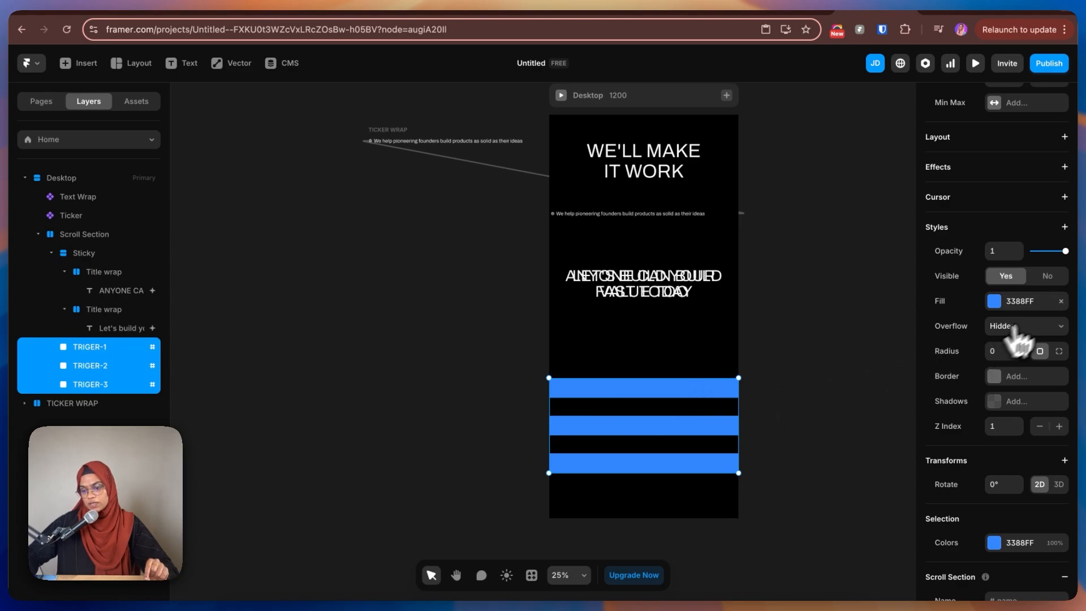
click(1062, 303)
click(795, 376)
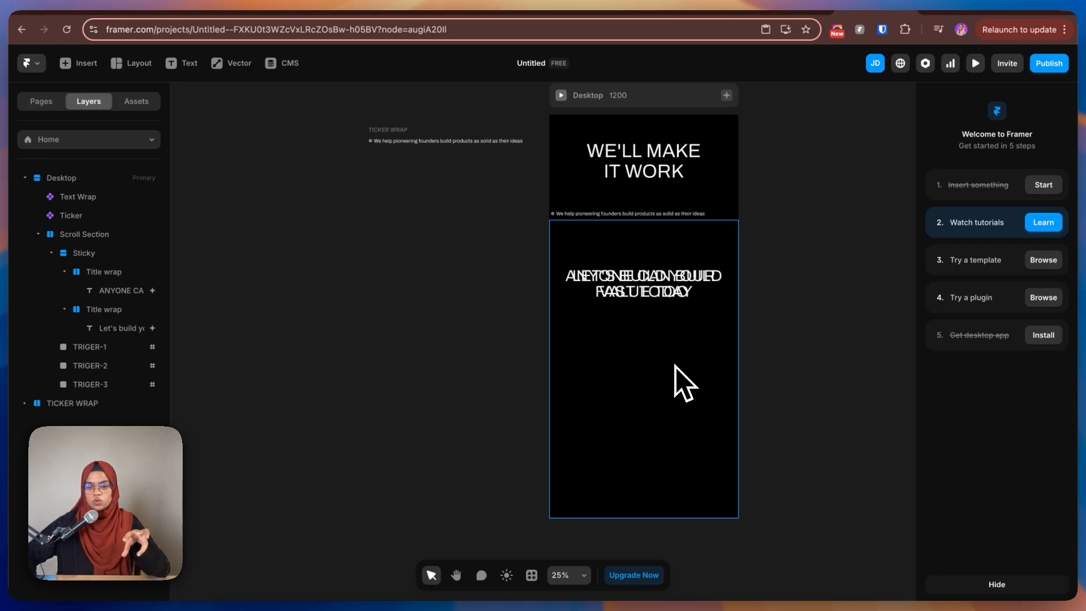
Step: Check the xscape.studio reference page, then draw a frame about 976 by 544 inside Sticky, behind the two titles
click(936, 10)
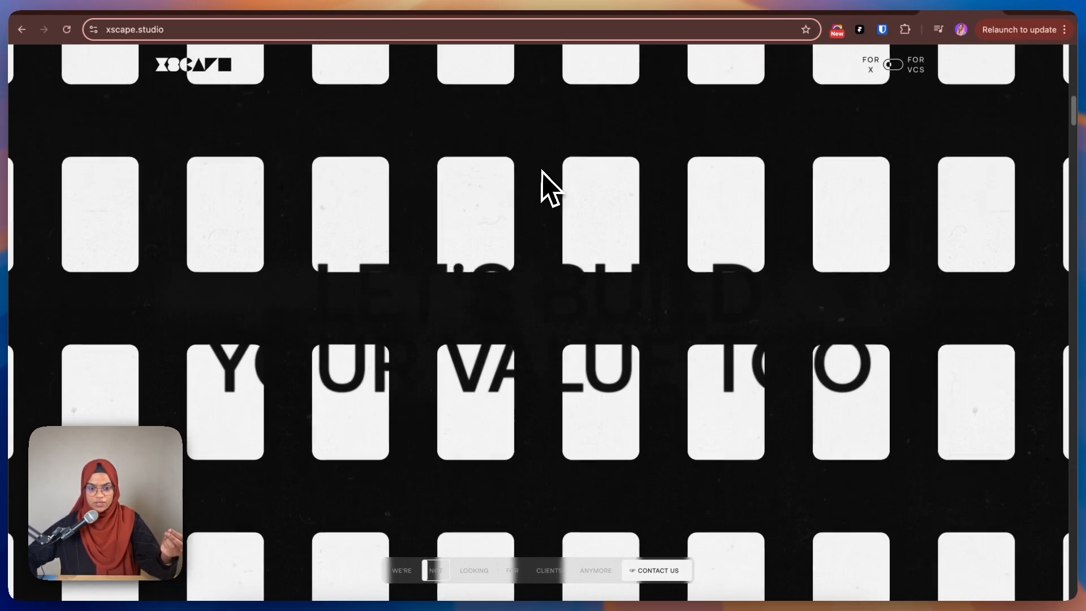
key(shift+f)
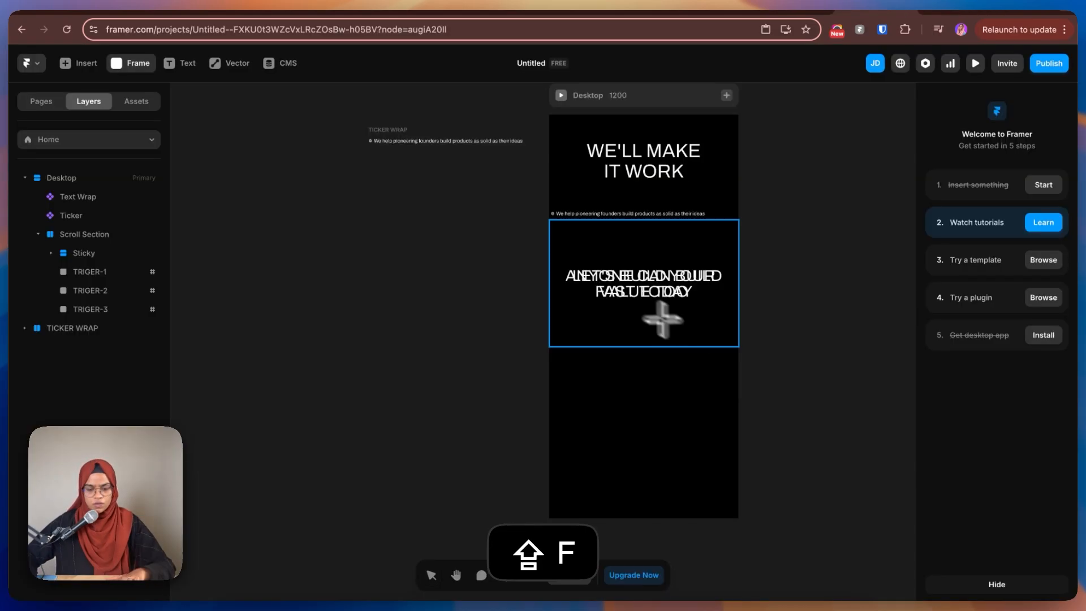
drag(560, 239, 718, 328)
click(64, 290)
click(64, 309)
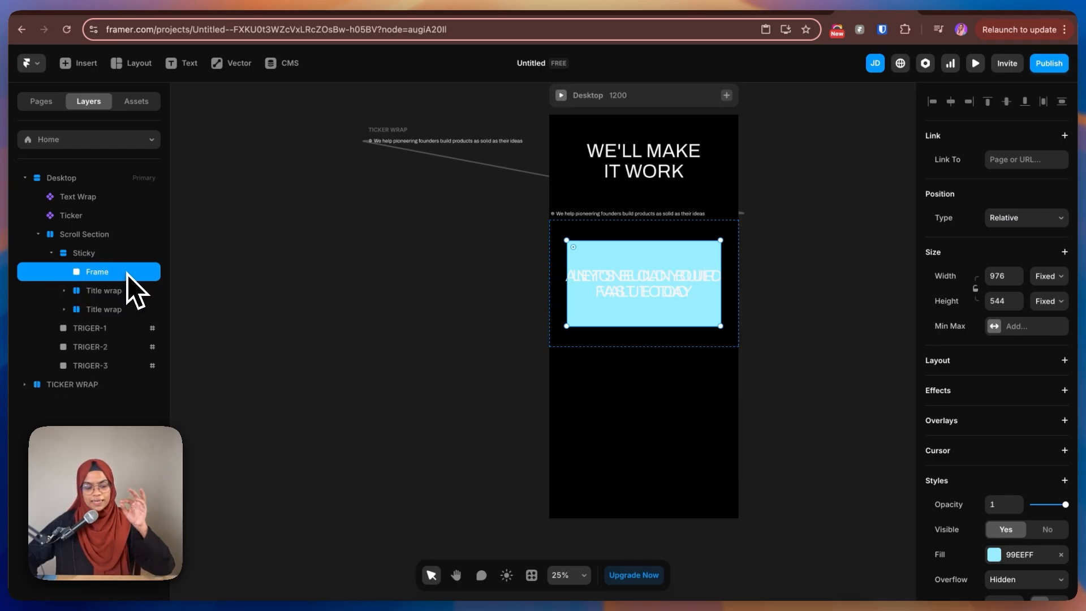
Step: Examine the background grid animation on the xscape.studio page and rename the new frame in Sticky to Grid
click(950, 12)
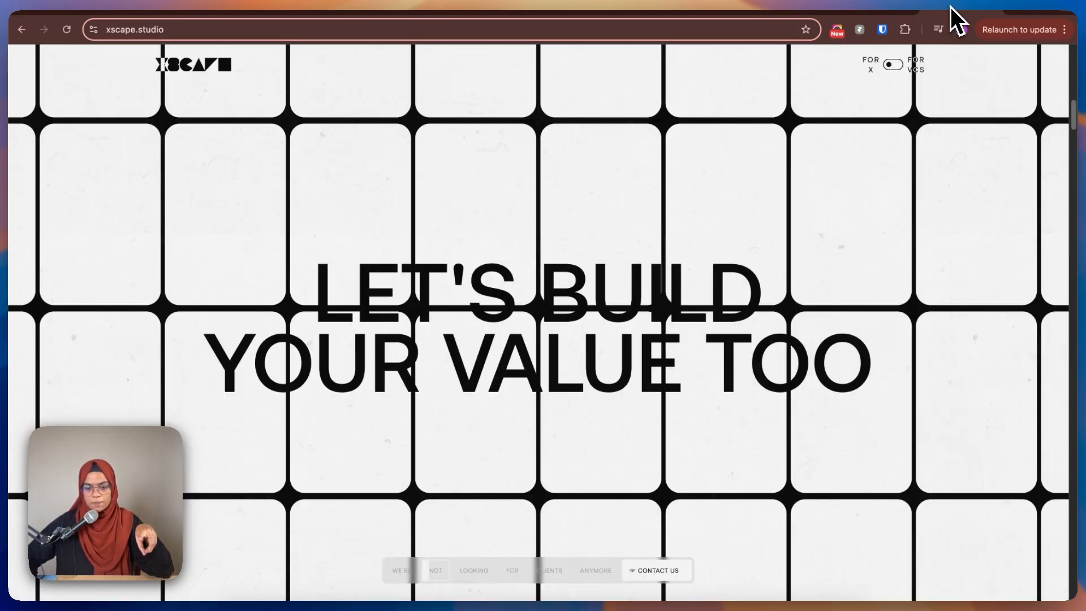
scroll(594, 341, down, 2)
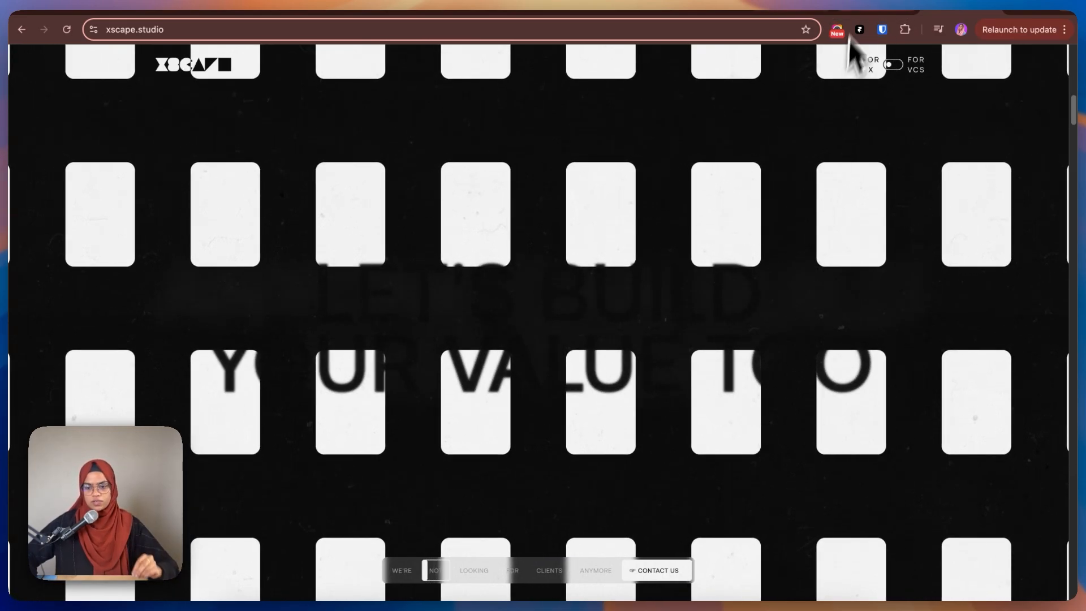
click(866, 13)
double_click(128, 278)
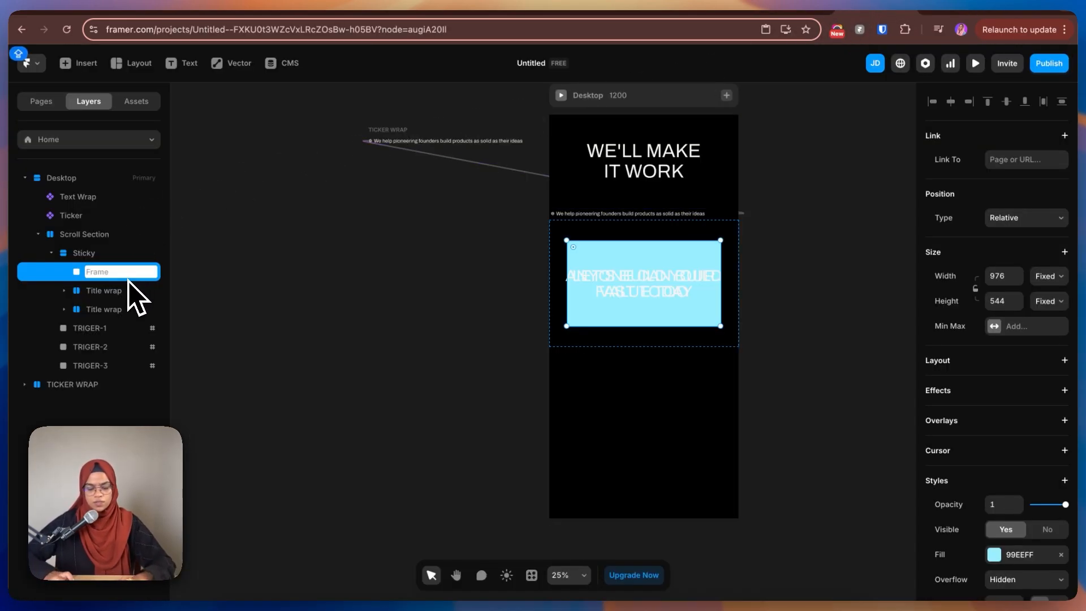
text(GRID)
key(shift+BackSpace)
key(shift+BackSpace)
key(shift+BackSpace)
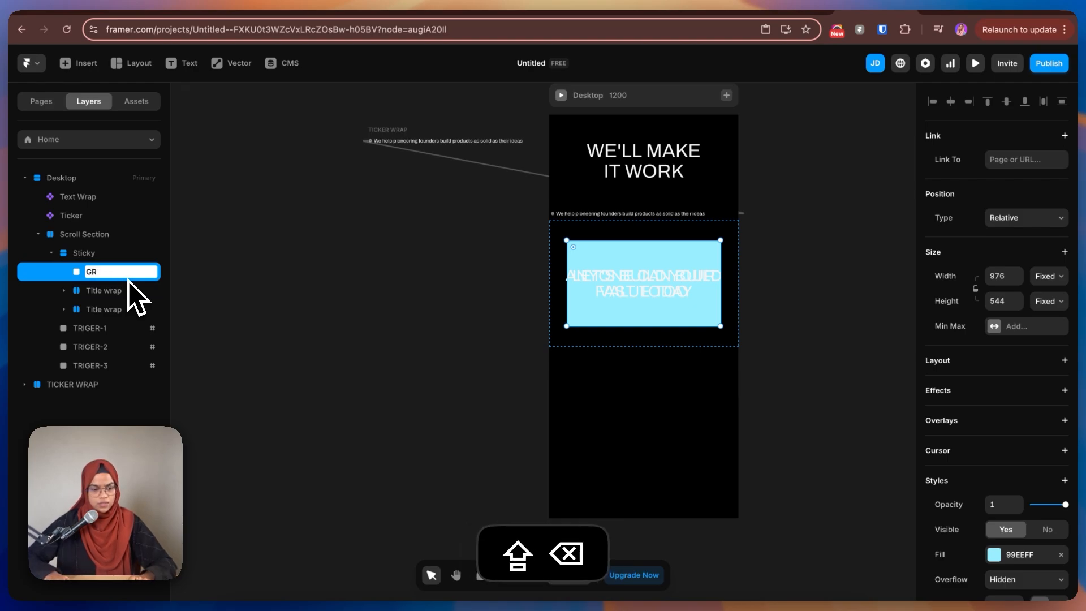
text(rid)
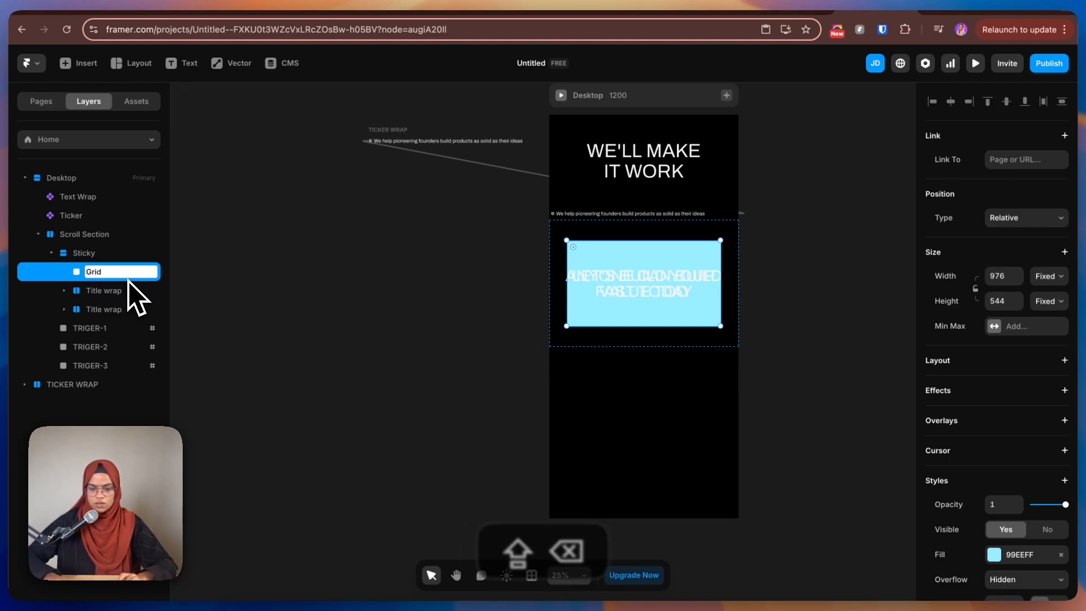
key(Return)
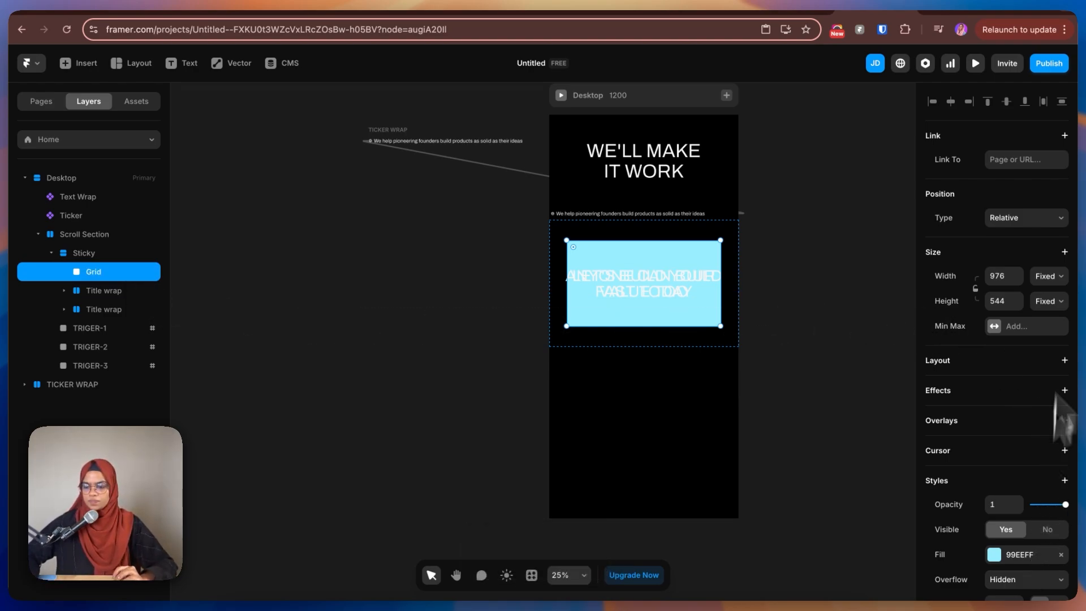
Step: Set the Grid frame's width to Fill and its height to 100 with the Viewport sizing type
click(1053, 277)
click(1048, 309)
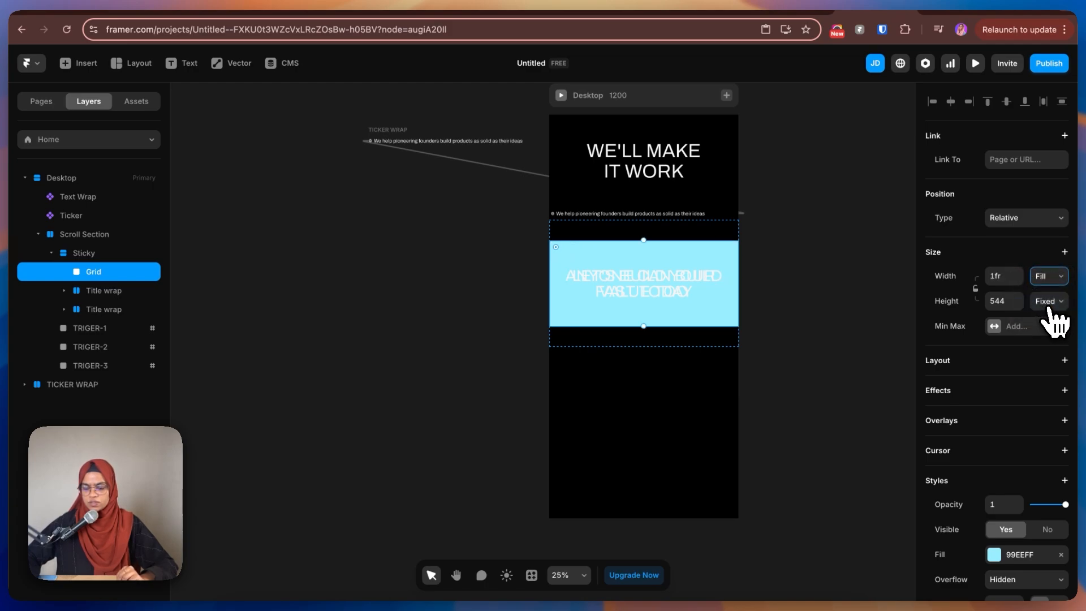
click(1049, 302)
click(1050, 305)
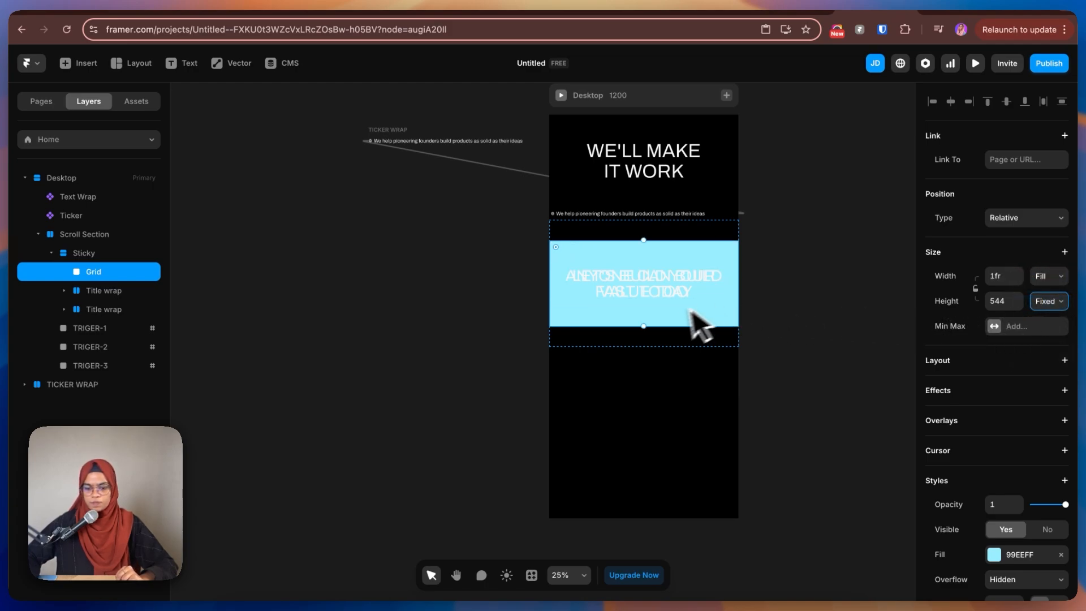
drag(660, 327, 661, 357)
click(1050, 302)
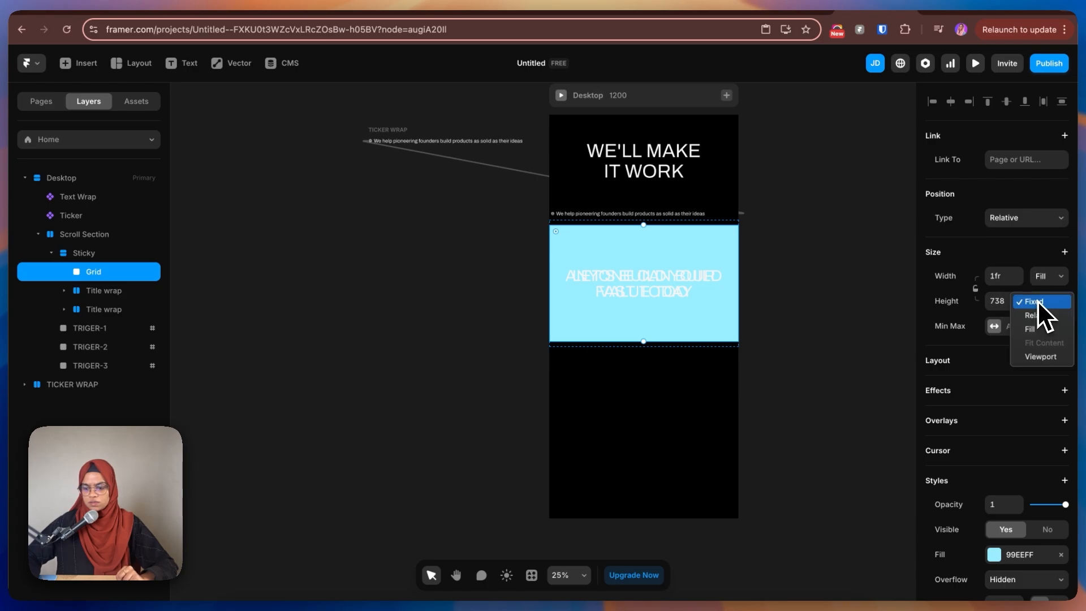
click(1047, 357)
click(1010, 302)
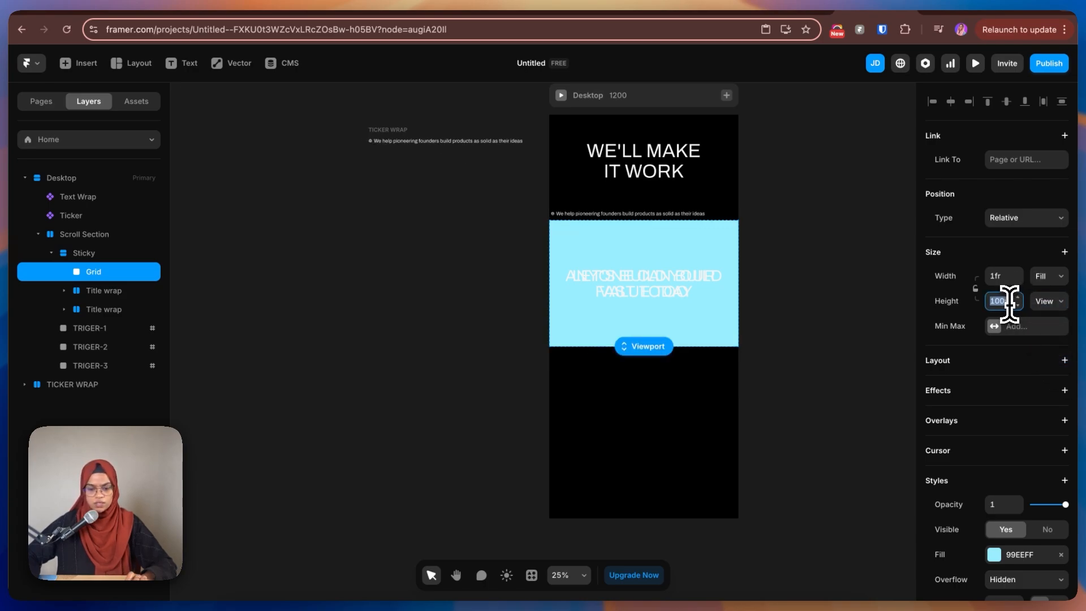
Step: Remove the Grid frame's fill and examine the dot pattern behind the first title on the xscape.studio page
click(1061, 554)
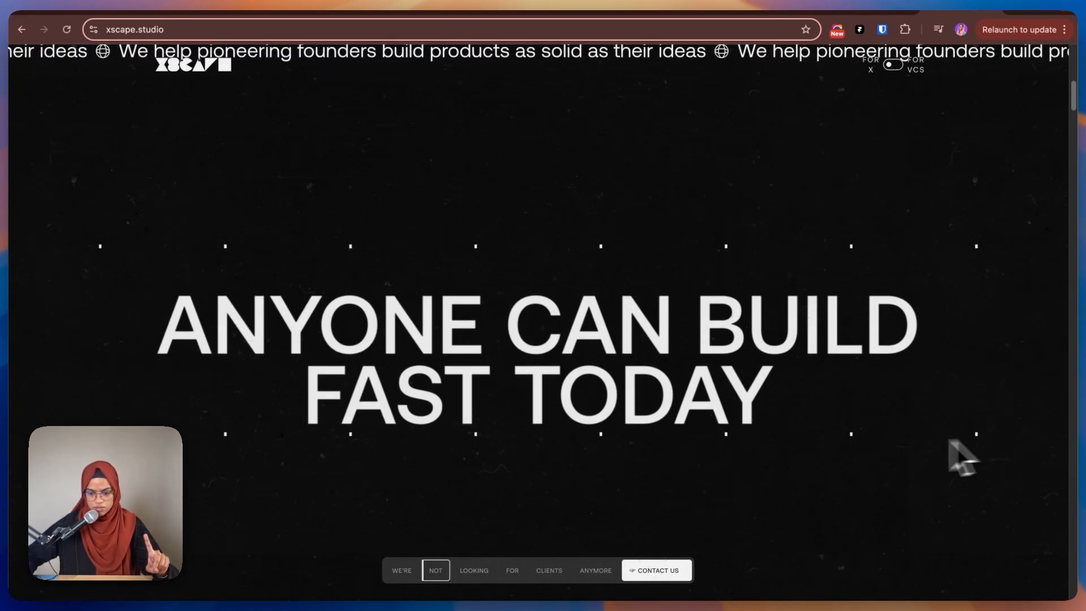
scroll(475, 318, down, 1)
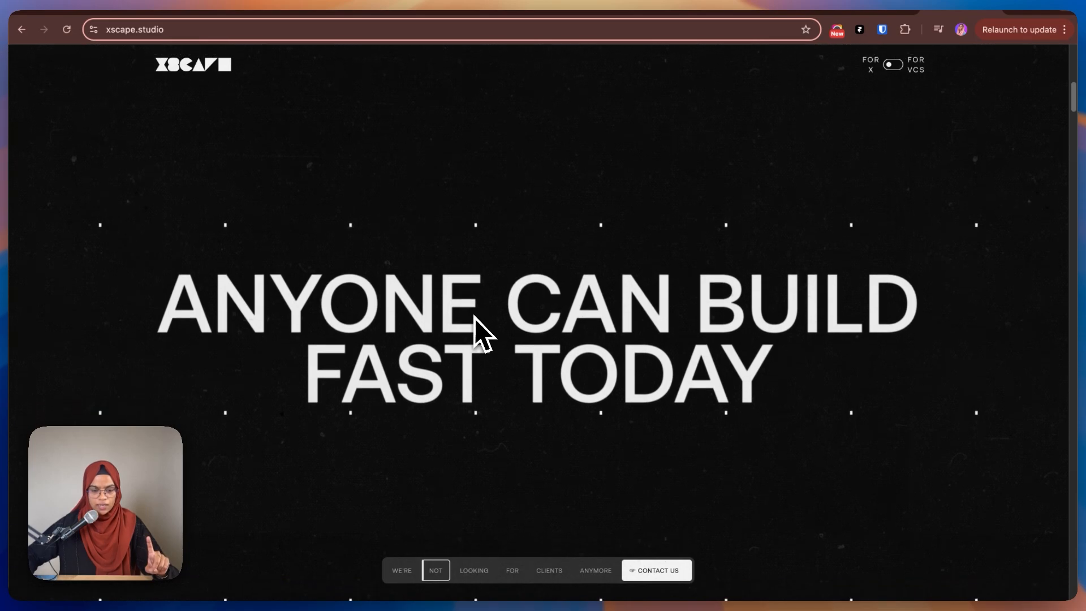
Step: Examine how the background grid on the xscape.studio page grows from dots to full tiles between the two titles
scroll(475, 318, down, 1)
scroll(475, 322, down, 3)
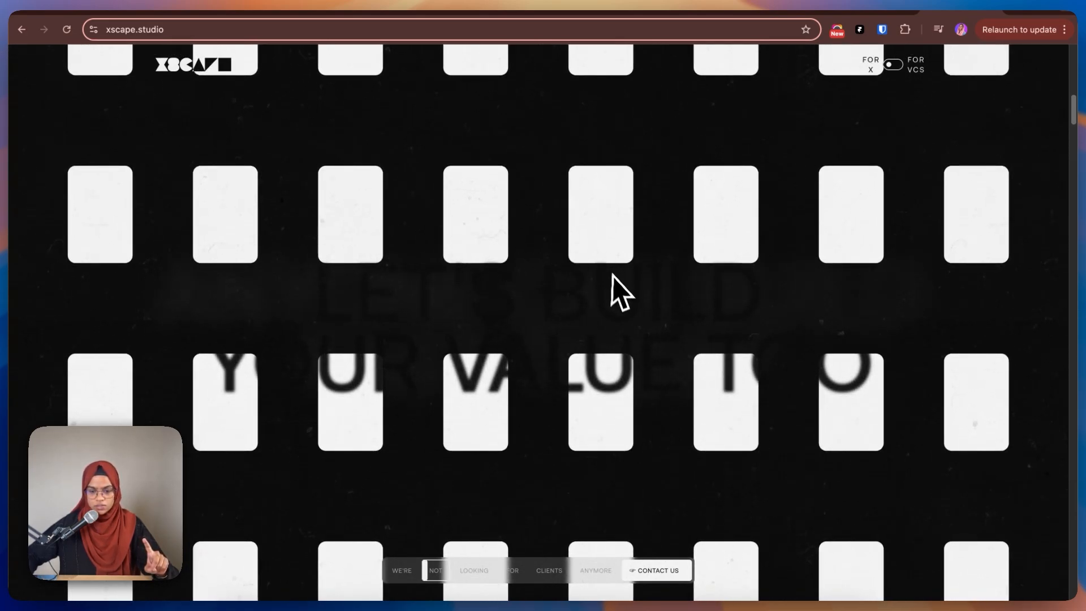
scroll(617, 295, down, 2)
scroll(609, 283, down, 2)
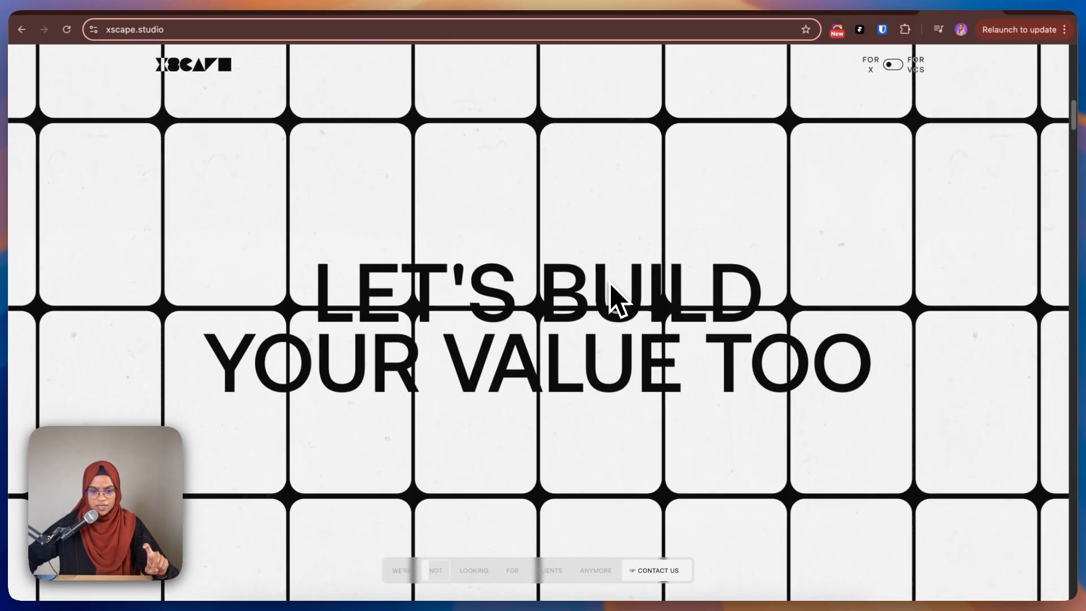
scroll(609, 283, up, 3)
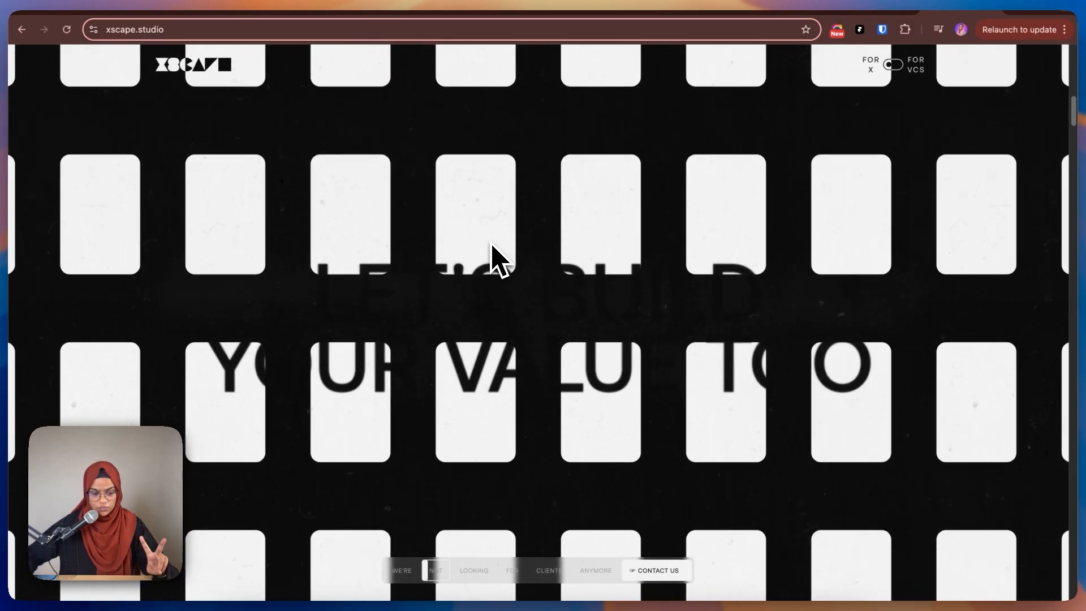
scroll(543, 288, down, 2)
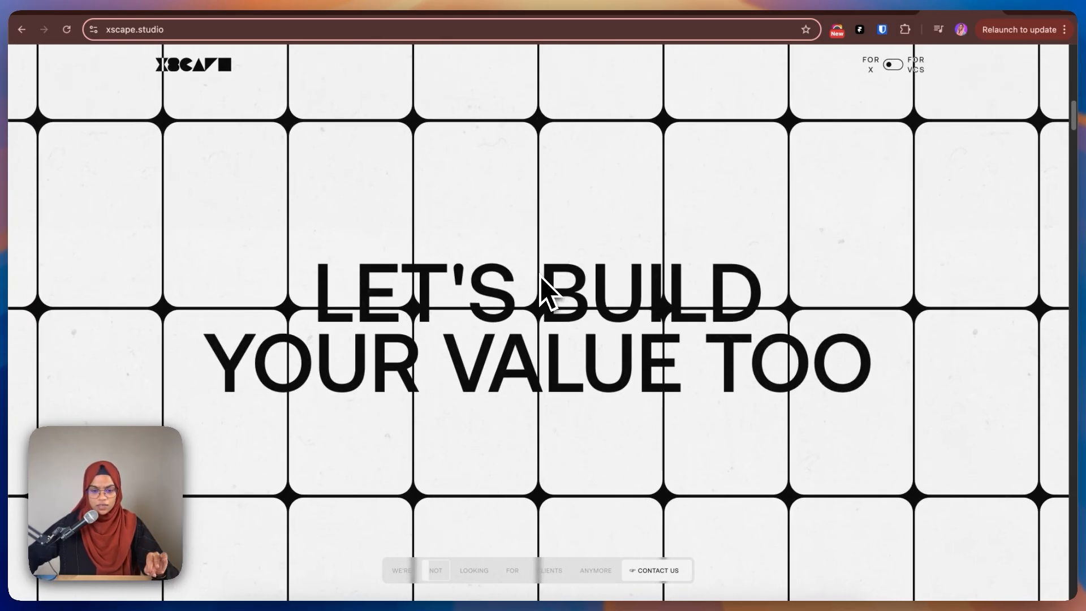
scroll(541, 277, down, 1)
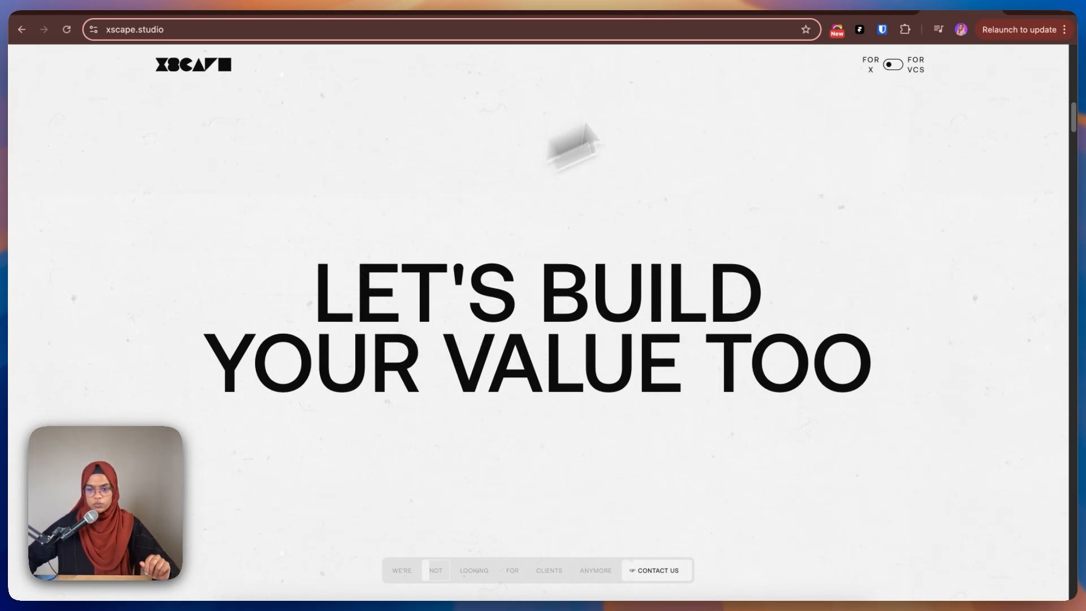
Step: Switch to Framer and turn the Grid frame inside Sticky into a component named Grid
click(855, 5)
right_click(106, 273)
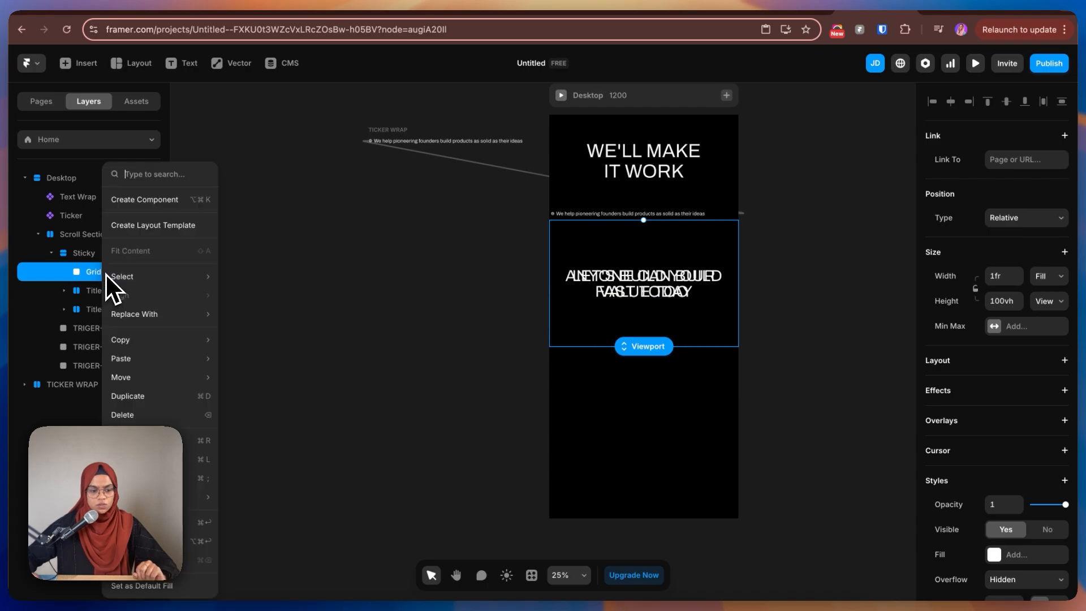
click(163, 201)
click(603, 371)
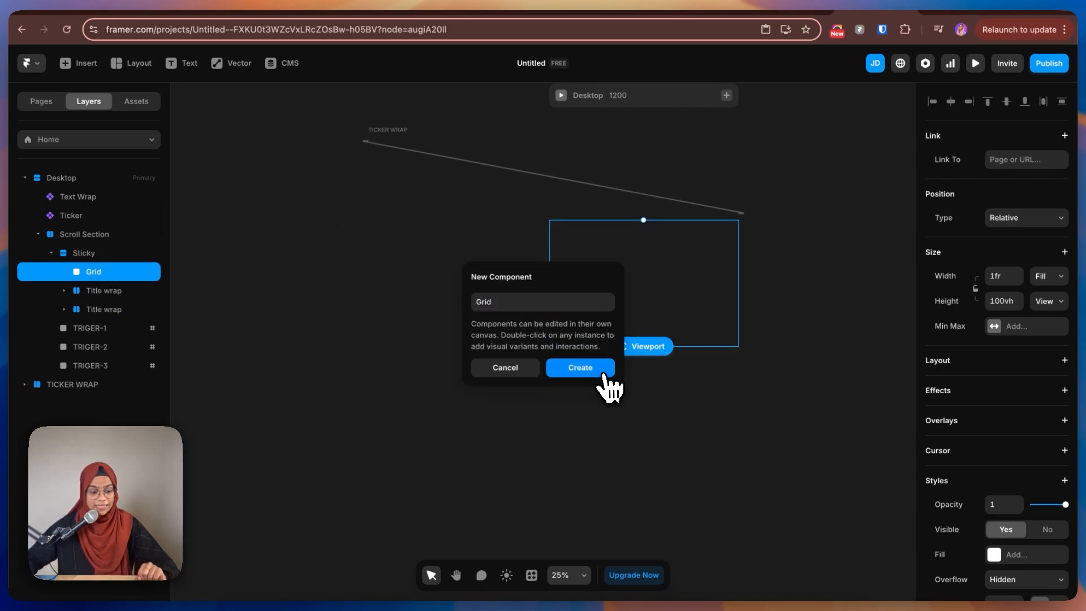
Step: Rename the Grid component's primary variant to First
click(345, 134)
double_click(96, 146)
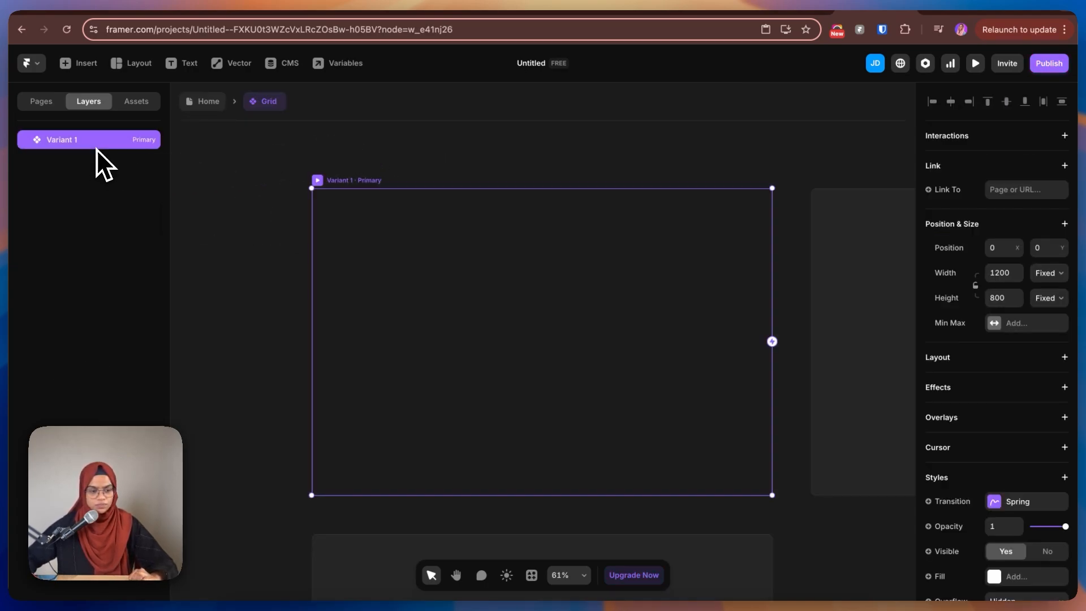
text(First)
key(Return)
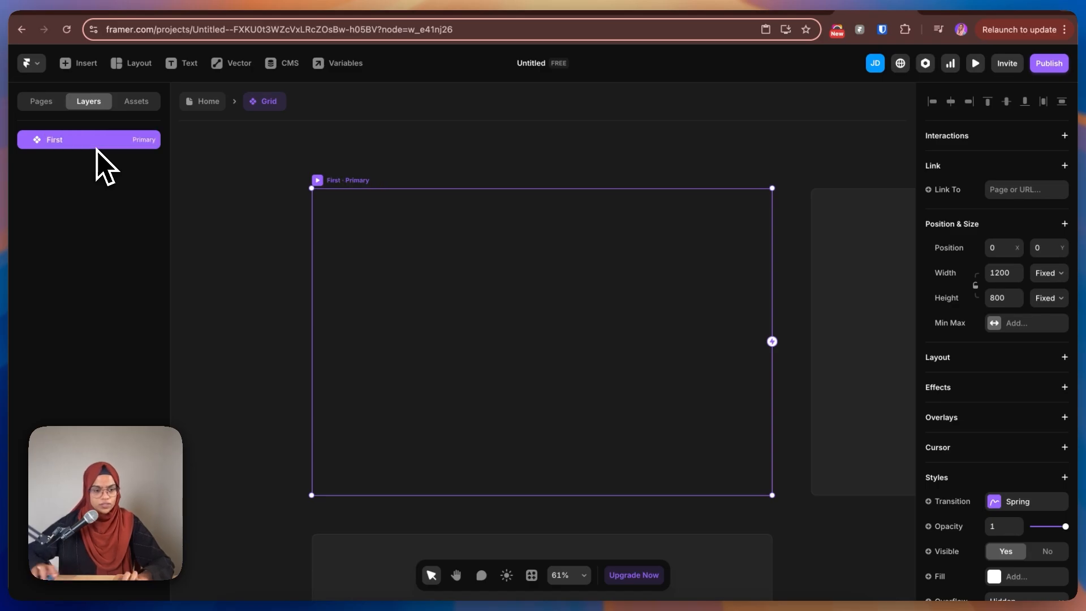
Step: Draw a frame about 157 by 179 inside the First variant and add a stack layout to First
click(456, 148)
click(66, 144)
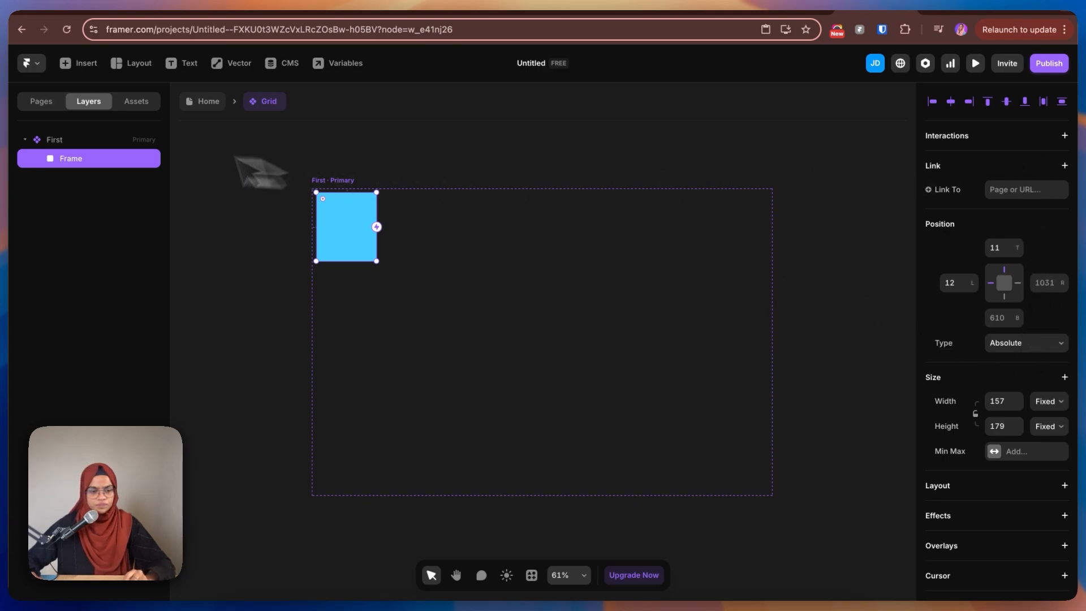
click(97, 142)
click(1065, 357)
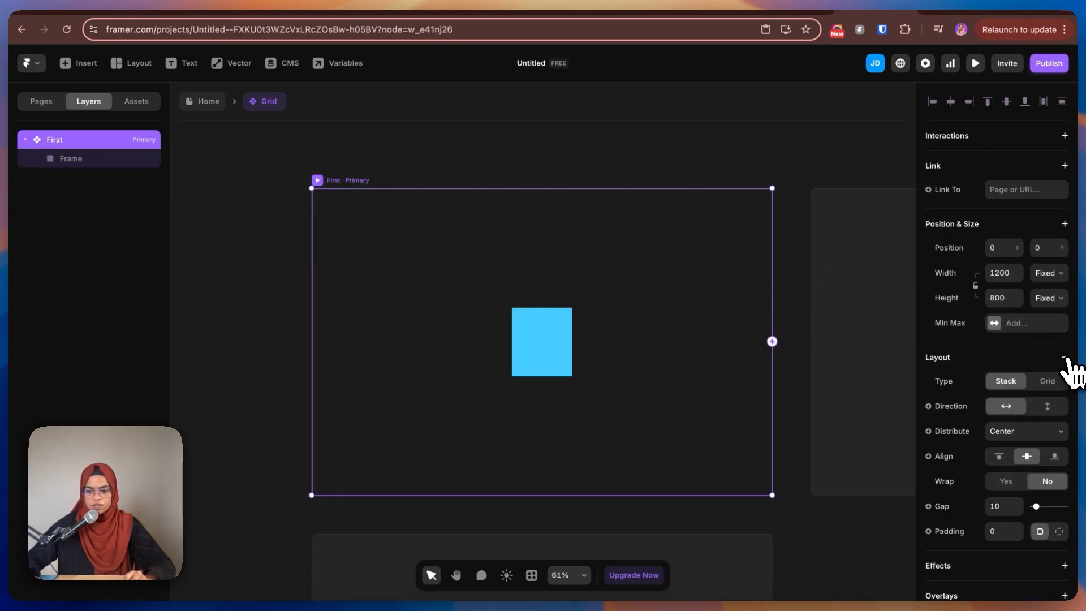
Step: Set the new frame's width to 11 and its height to 13
click(98, 160)
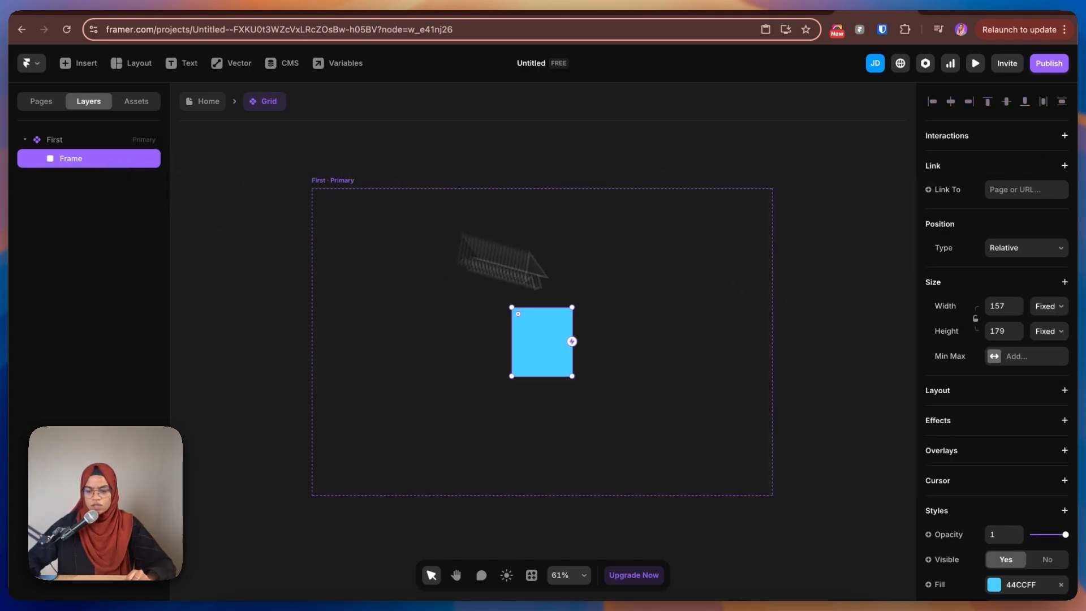
click(1008, 308)
text(11)
click(1007, 332)
text(13)
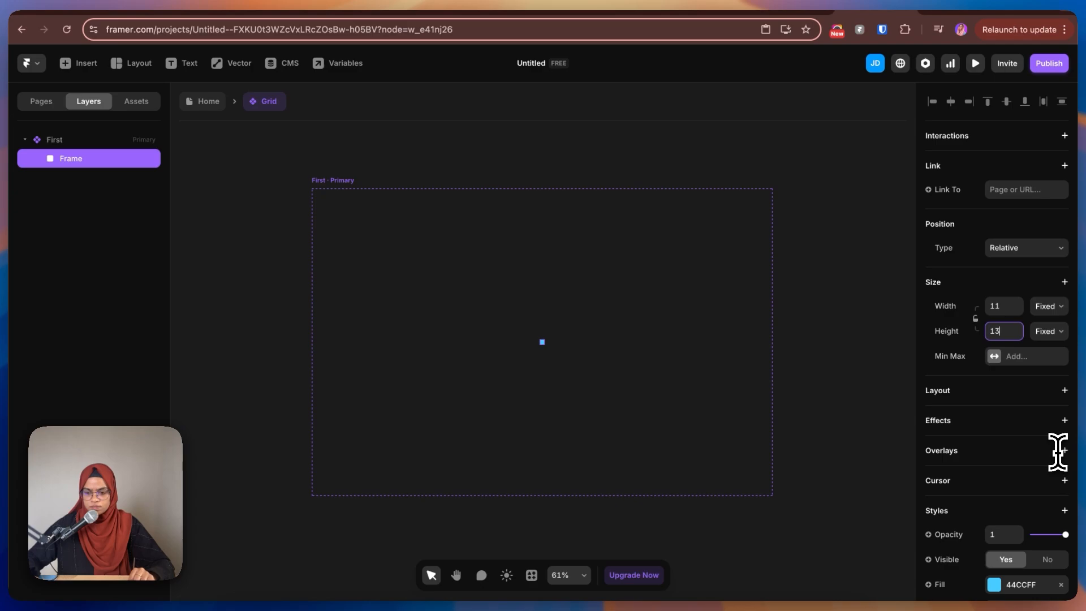
Step: Duplicate the small frame inside First repeatedly until there are 24 frames in total
click(70, 140)
click(74, 164)
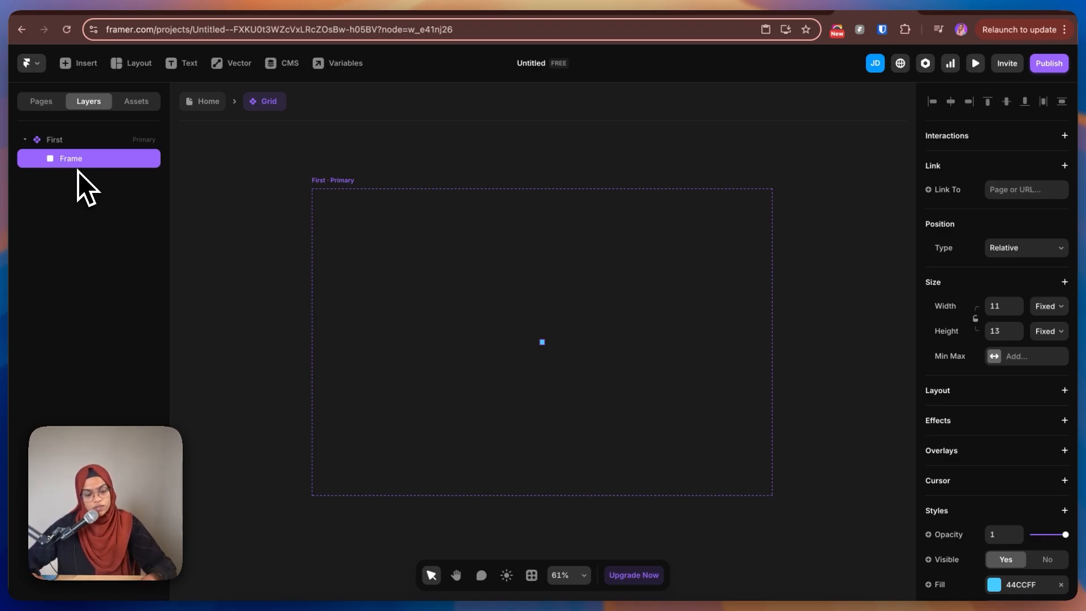
key(super+d)
key(super+d)
key(super+d)
key(super+d)
key(super+d)
key(super+d)
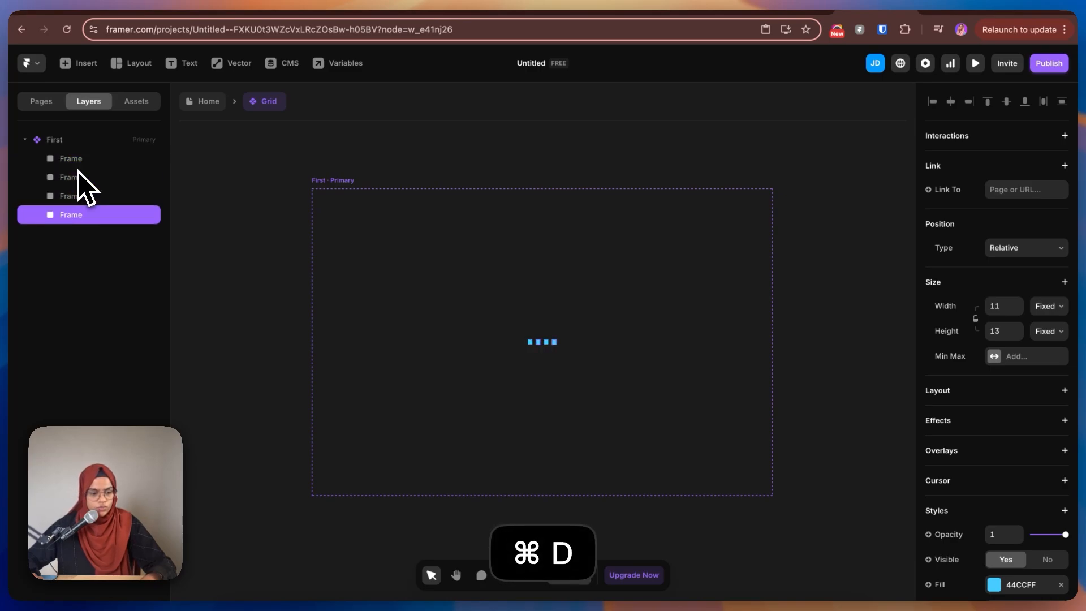
key(super+d)
key(super+d)
key(super+d)
key(super+d)
key(super+d)
key(super+d)
key(super+d)
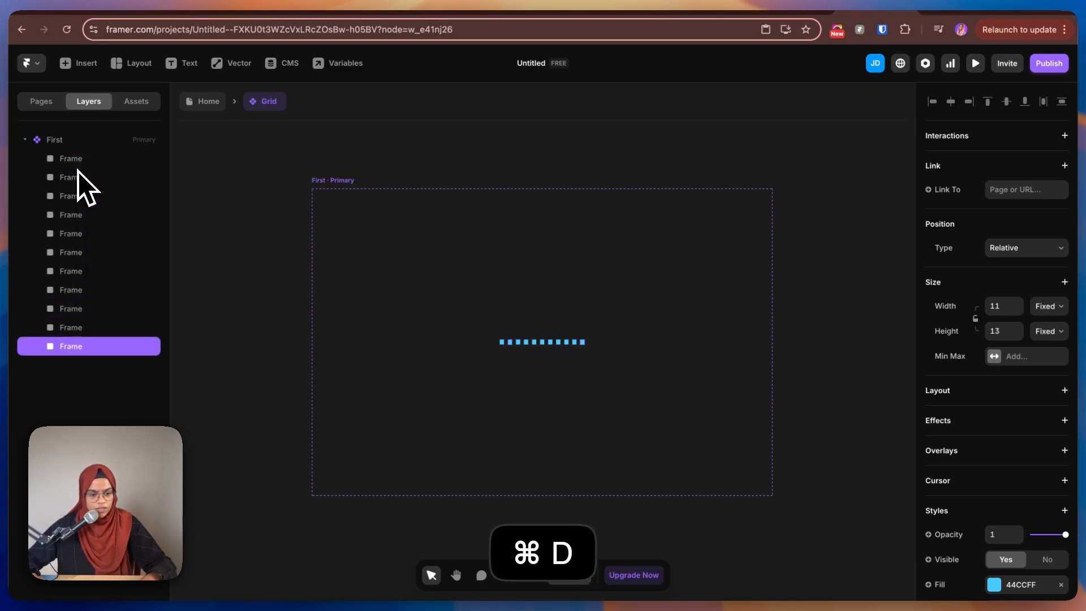
key(super+d)
key(super+d)
key(super+d)
key(super+d)
key(super+d)
key(super+d)
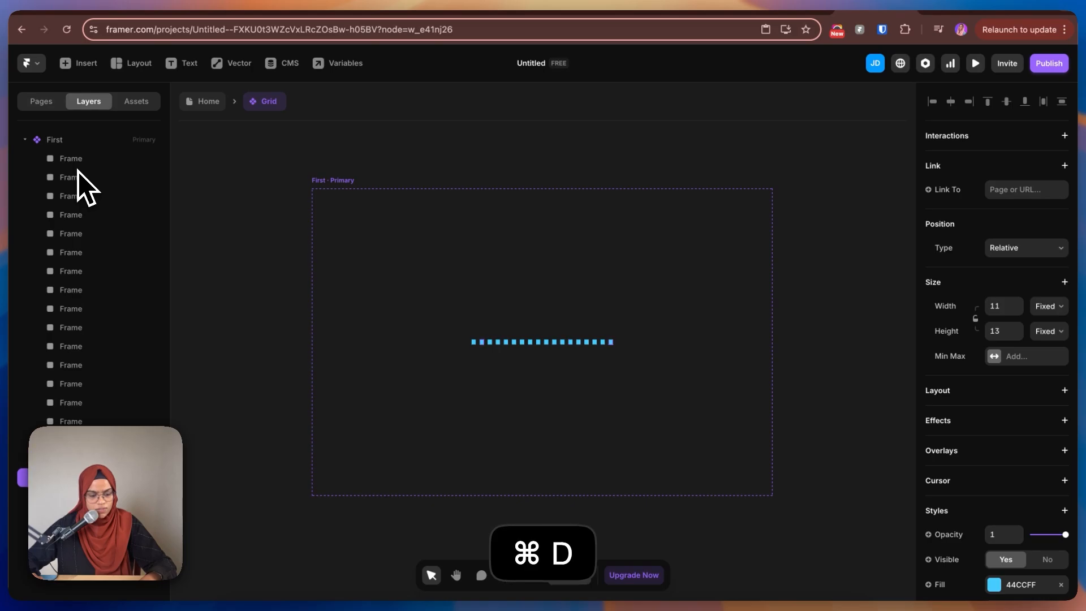
key(super+d)
key(super+d)
key(super+d)
key(super+d)
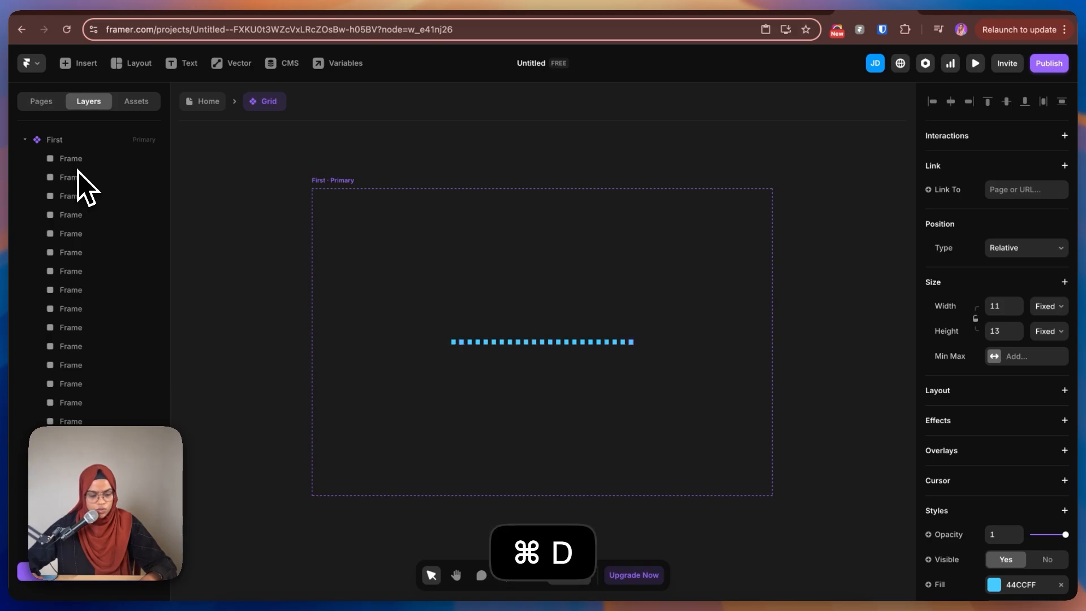
Step: Change First's layout type to Grid with 6 columns and 4 rows
key(Escape)
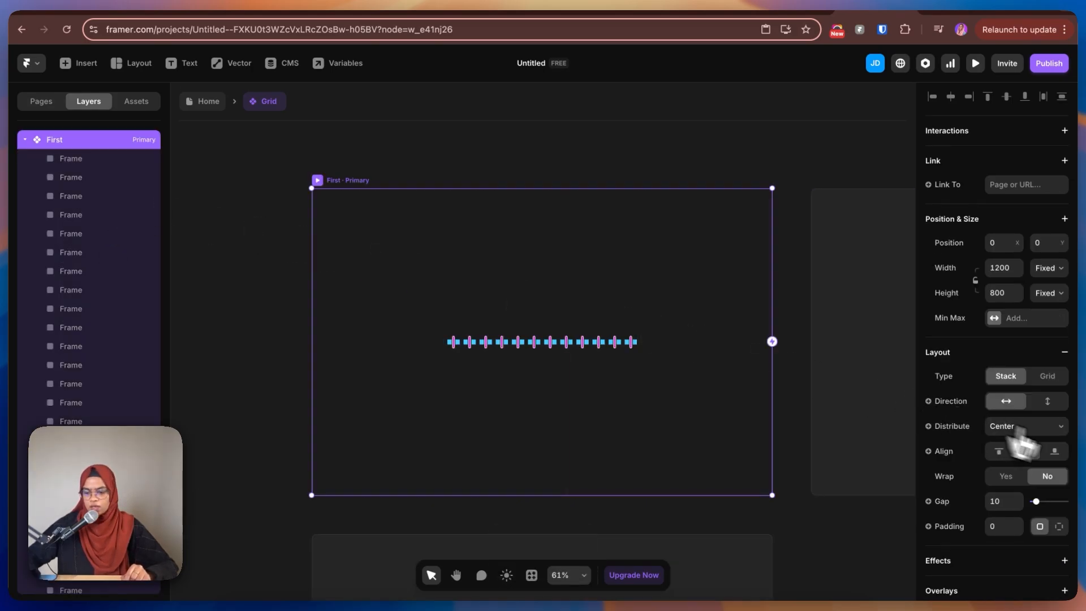
click(1049, 377)
click(1009, 402)
text(6)
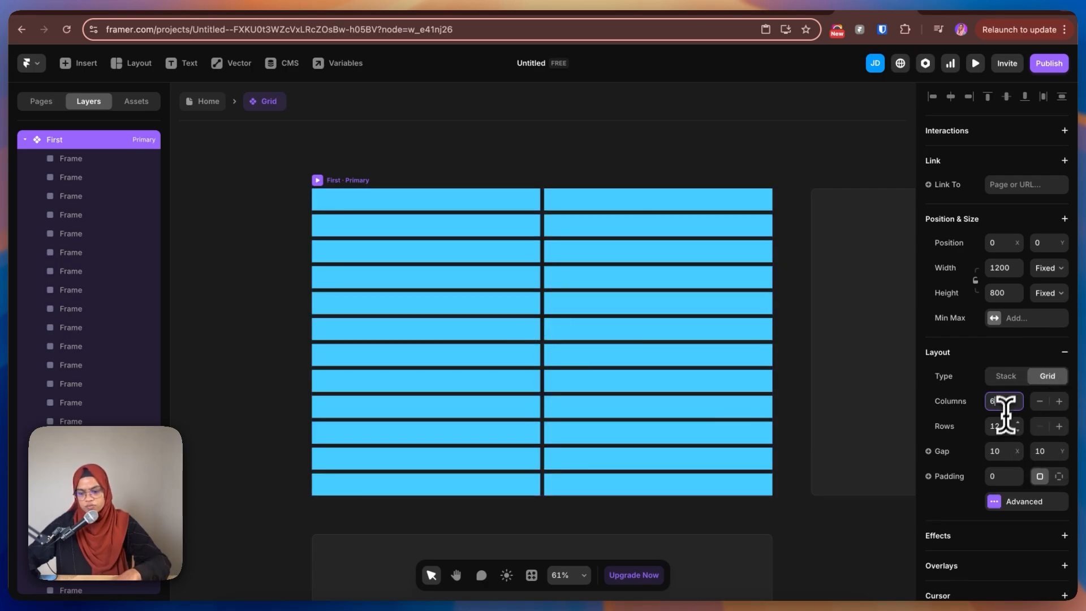
click(1002, 426)
text(4)
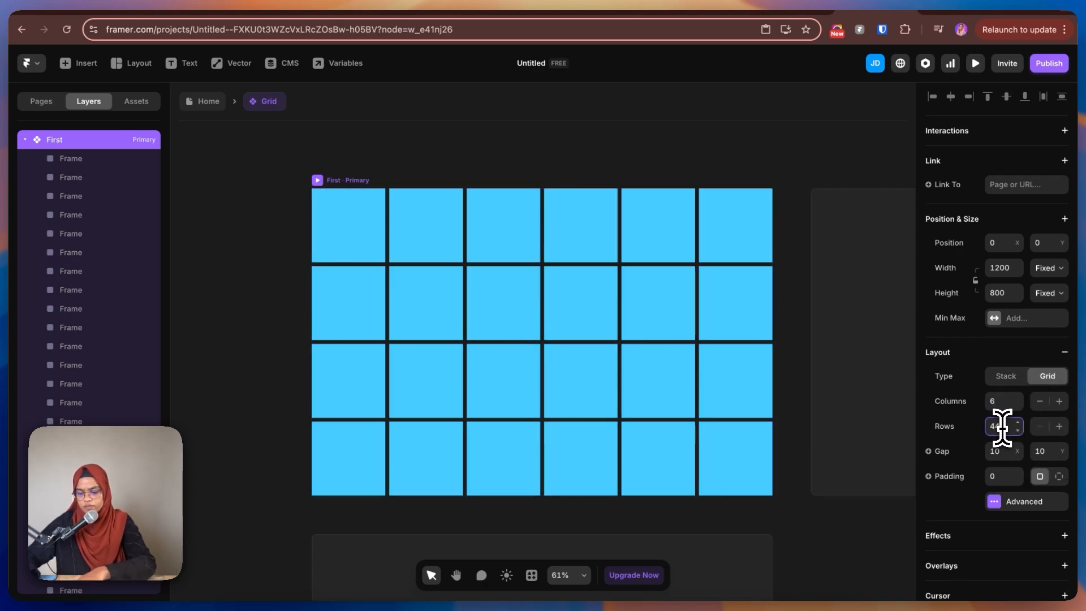
key(BackSpace)
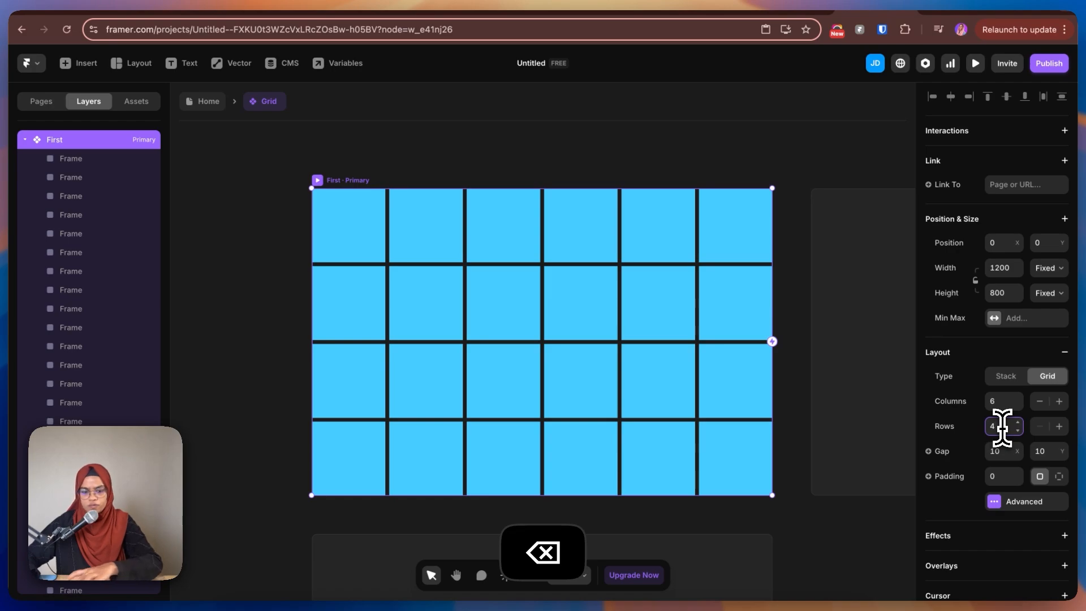
click(797, 314)
Step: Give all 24 frames inside First a fixed width of 11 and a fixed height of 13
click(337, 247)
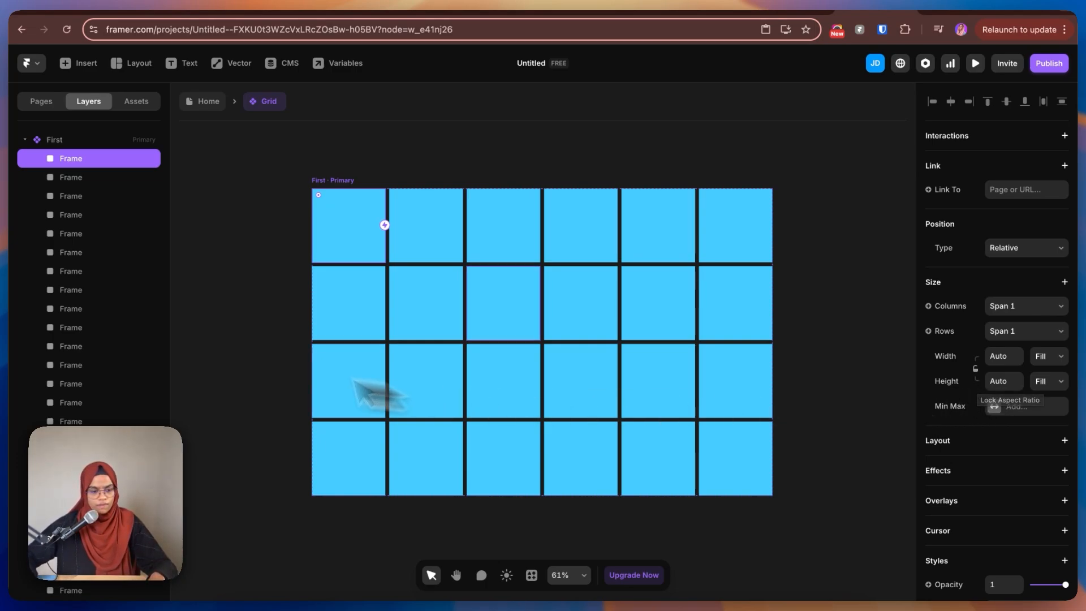
scroll(96, 306, down, 1)
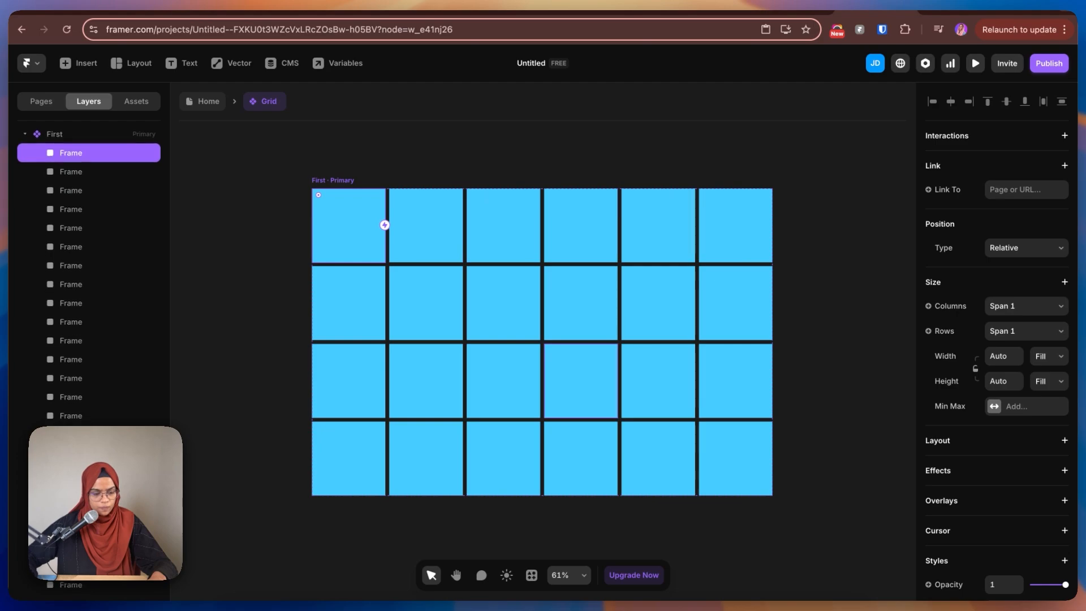
shift+click(85, 583)
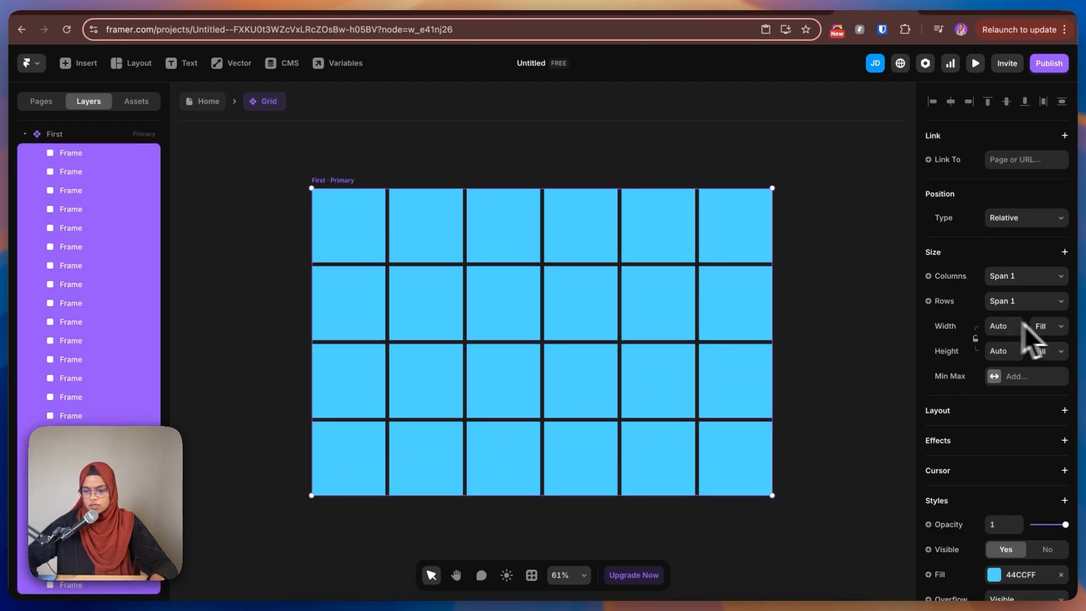
click(1044, 304)
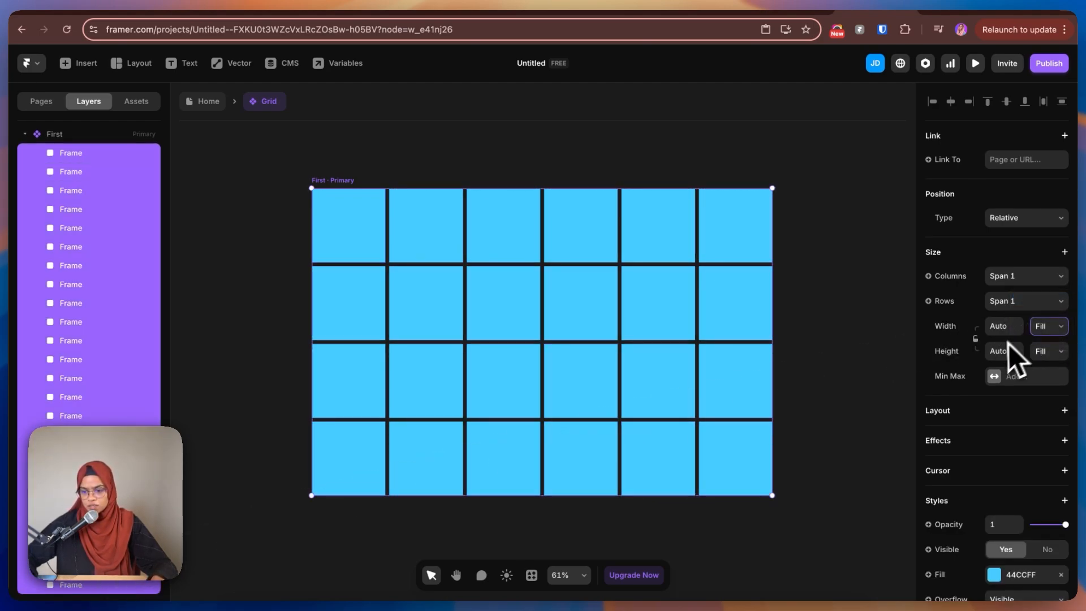
click(1047, 398)
click(1047, 370)
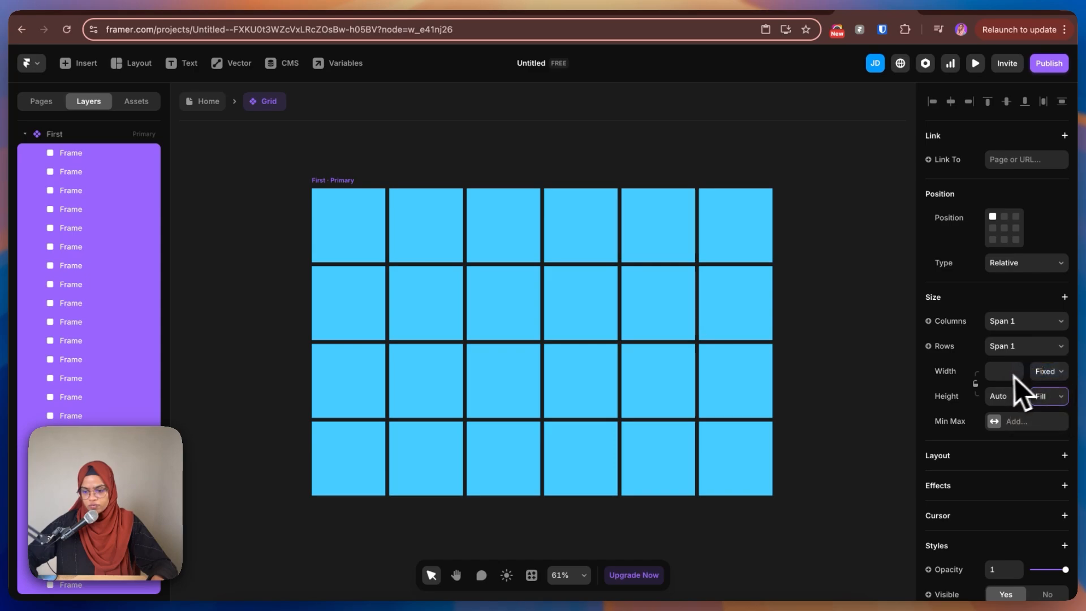
click(1002, 378)
text(11)
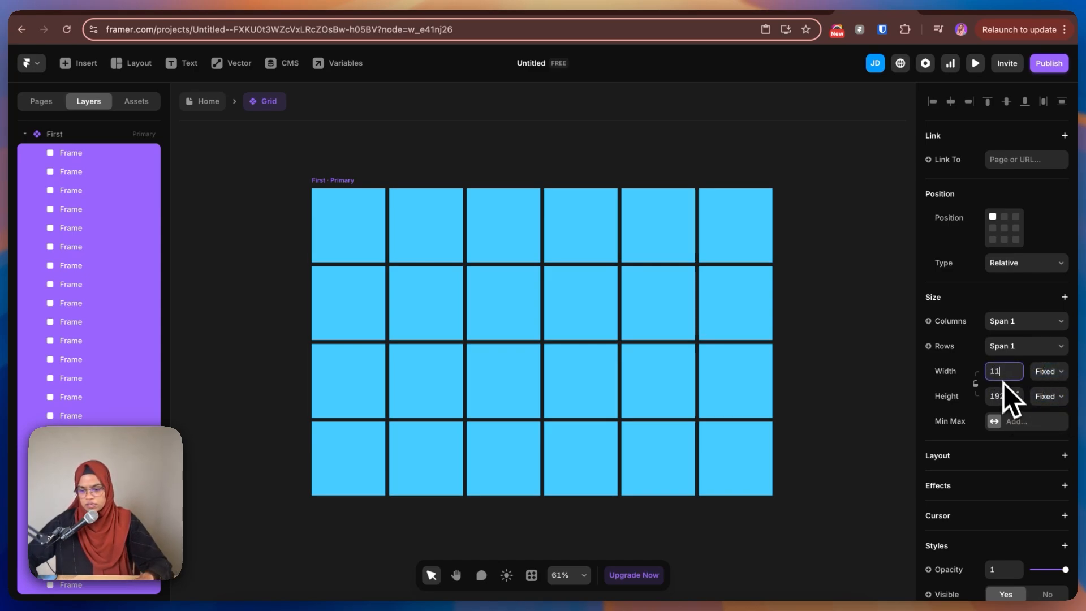
click(1007, 396)
text(13)
key(Return)
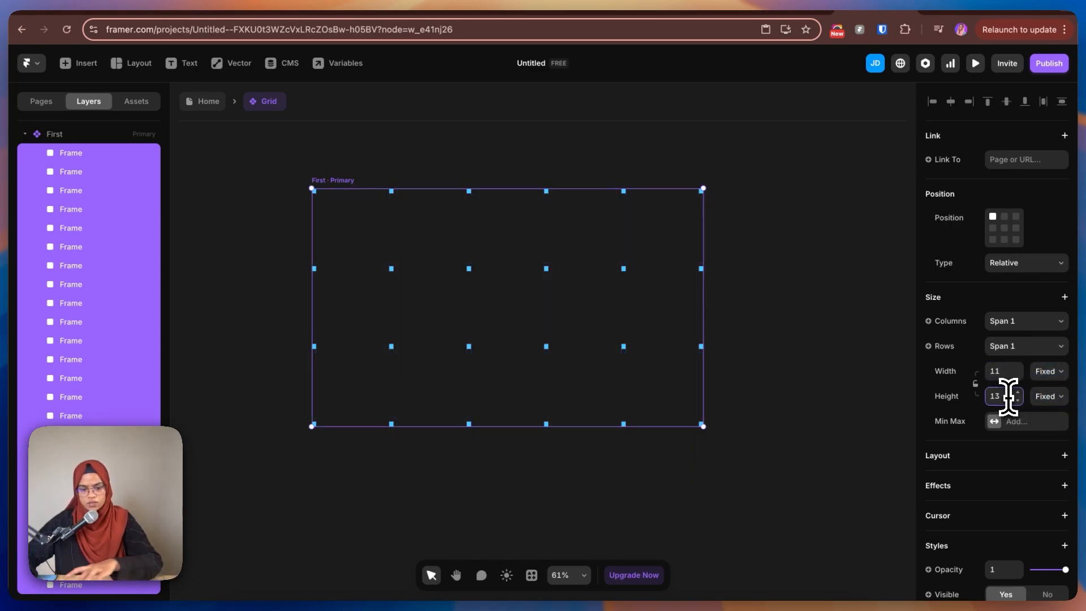
Step: Set the First variant's width to 1440 and its grid gap to 200 both horizontally and vertically
click(782, 373)
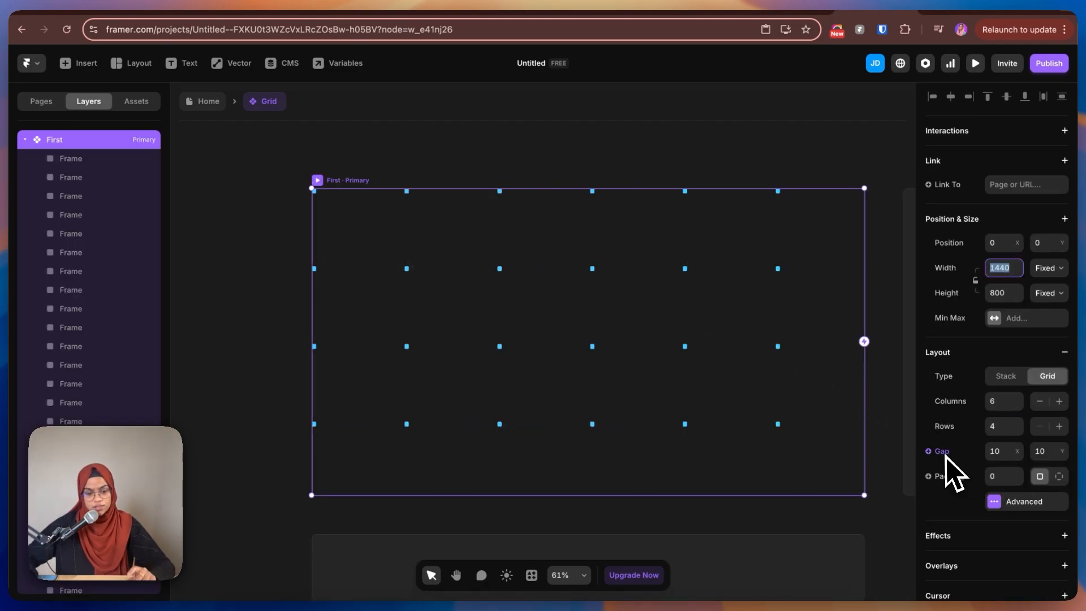
click(1006, 451)
text(250)
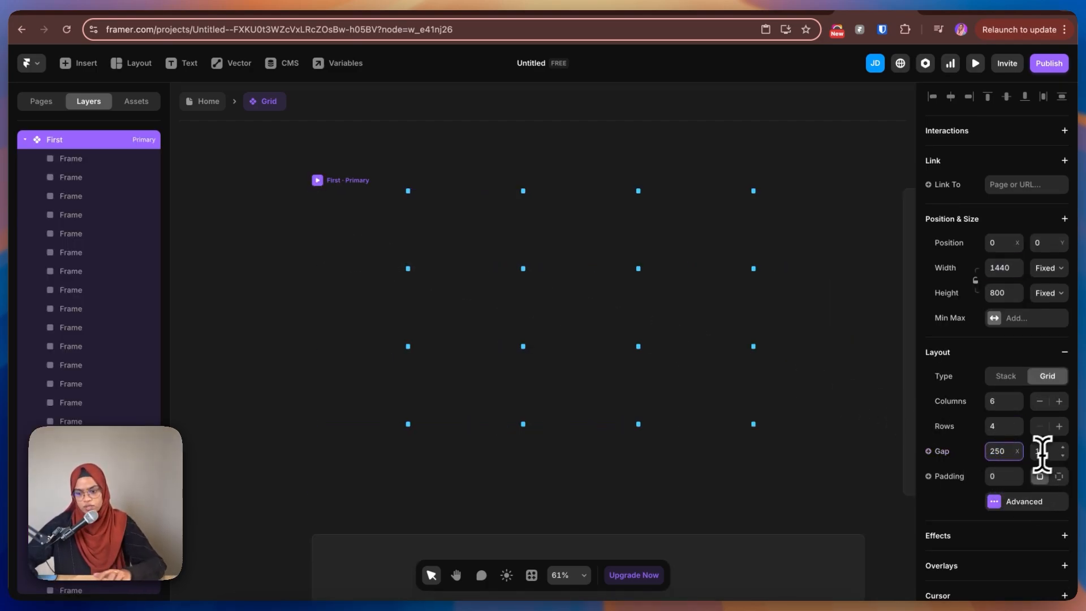
click(1050, 451)
text(250)
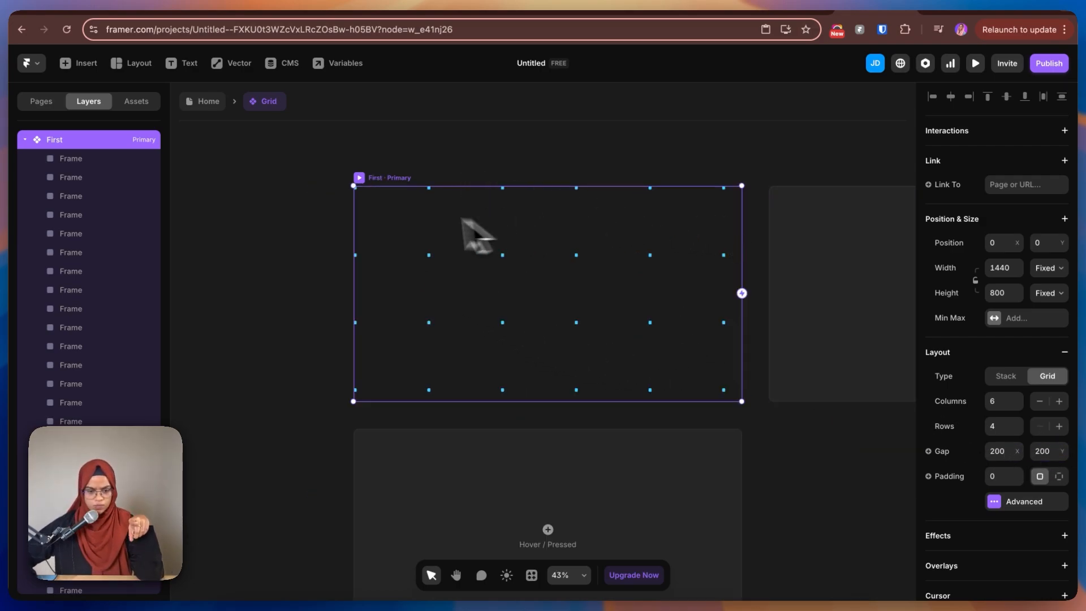
Step: Collapse the First variant's child frames in the layer tree and deselect the variant
click(578, 149)
click(372, 179)
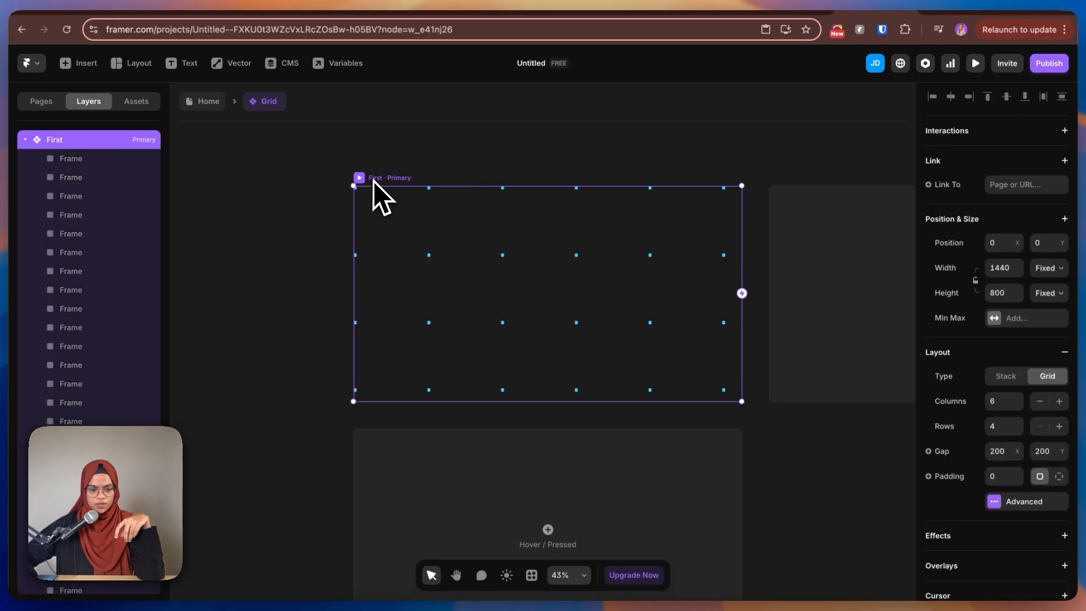
click(24, 139)
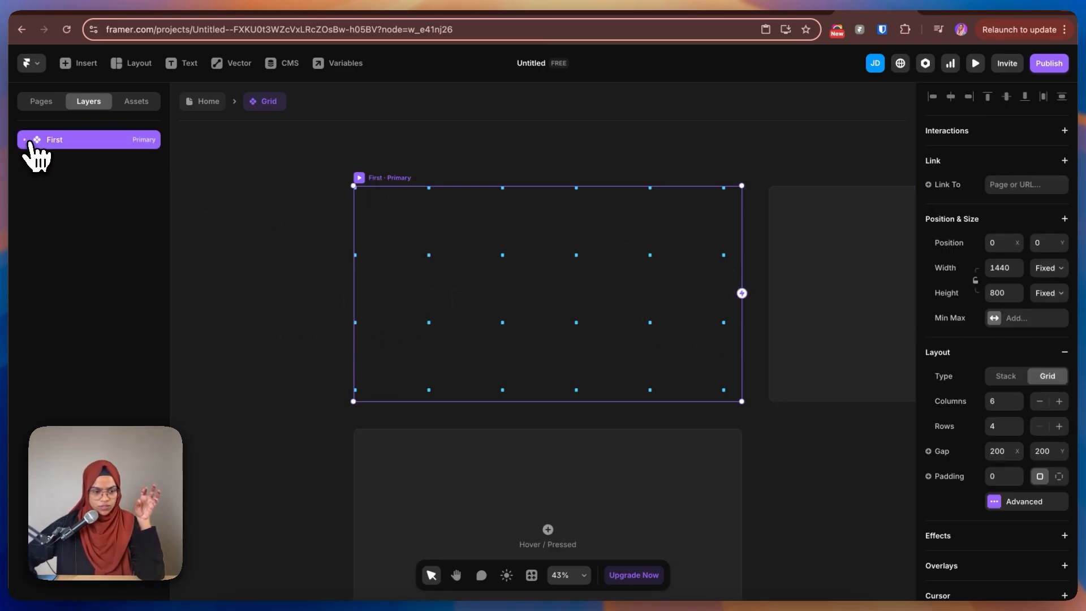
click(500, 153)
scroll(444, 282, down, 3)
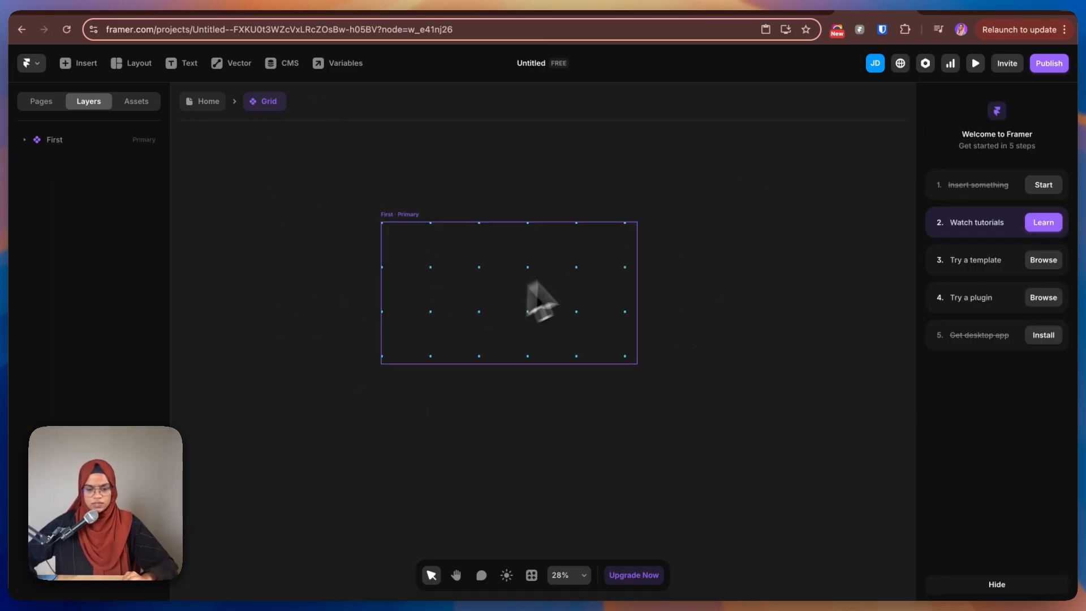
Step: Add a new variant to the Grid component from First, rename it Second and collapse its child frames
click(406, 220)
click(838, 312)
double_click(105, 164)
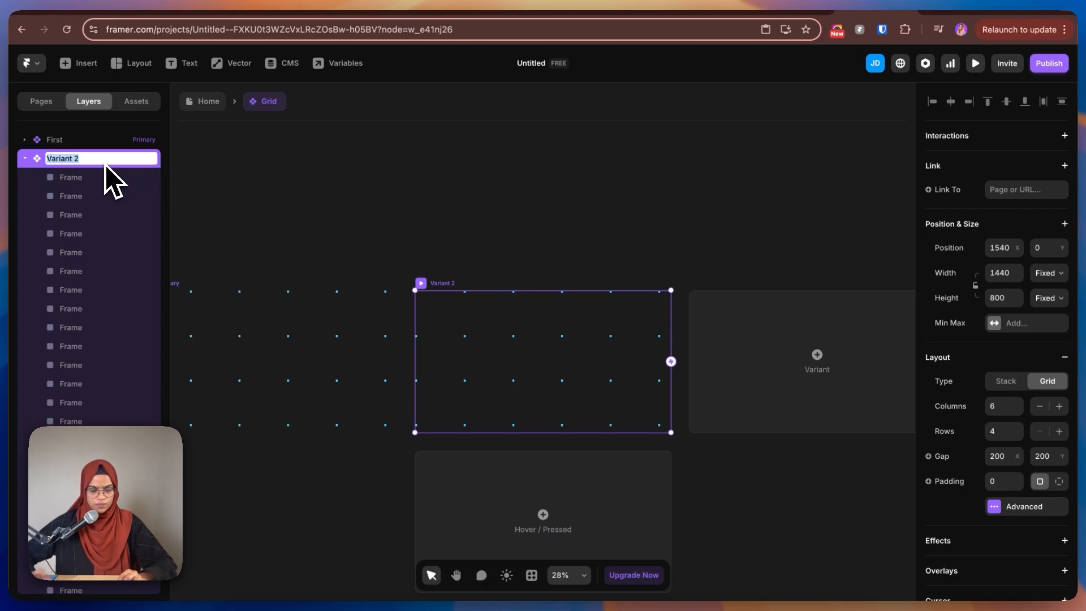
text(Second)
key(Return)
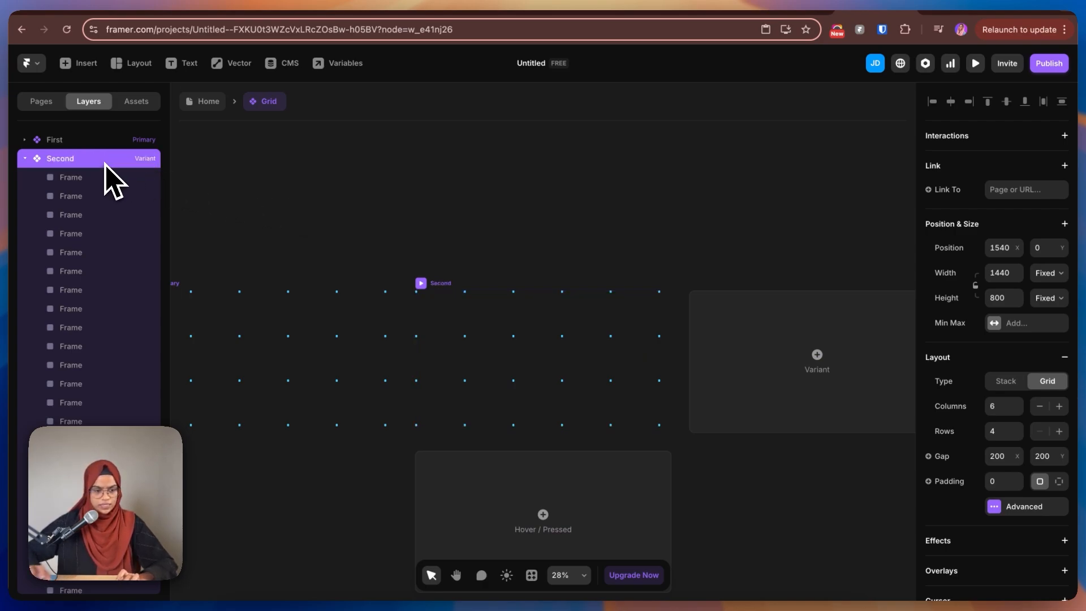
click(25, 159)
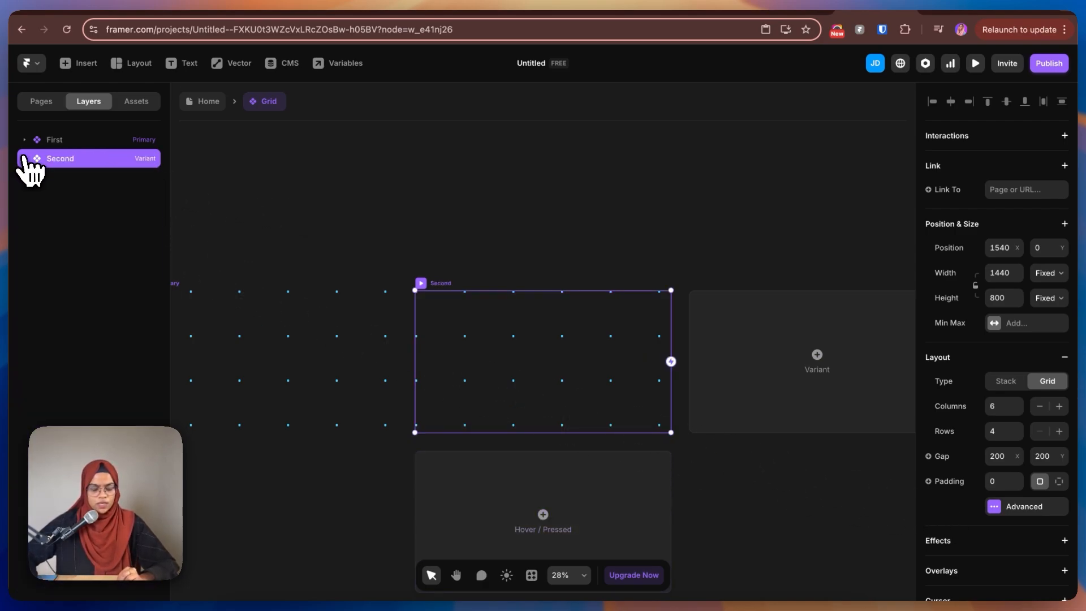
Step: Examine how the background grid tiles behave on scroll at xscape.studio, then return to the Framer project
click(942, 11)
scroll(665, 328, up, 5)
scroll(674, 396, down, 5)
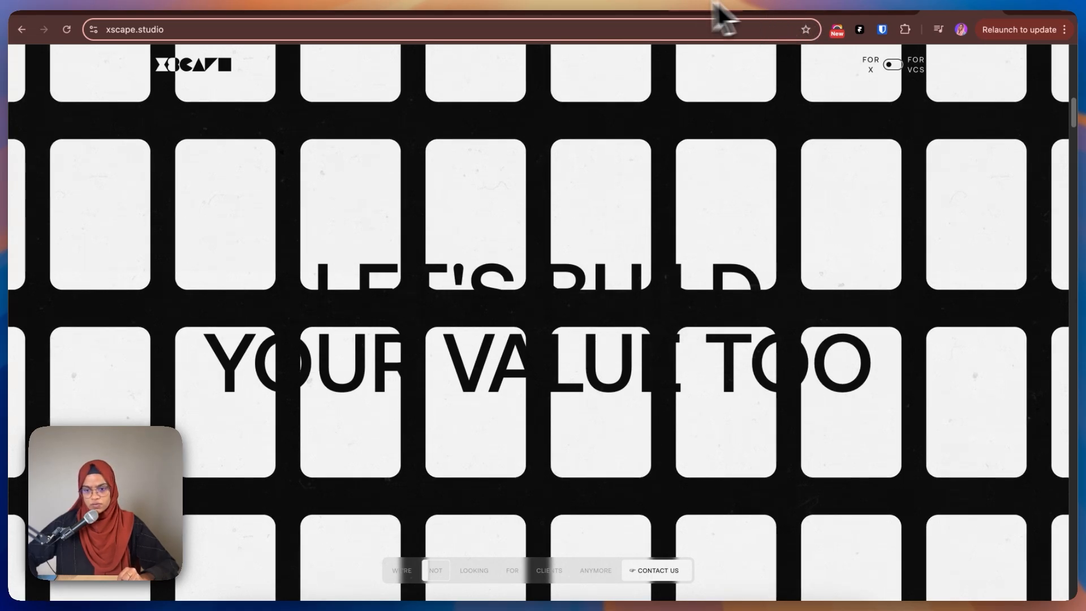
click(846, 8)
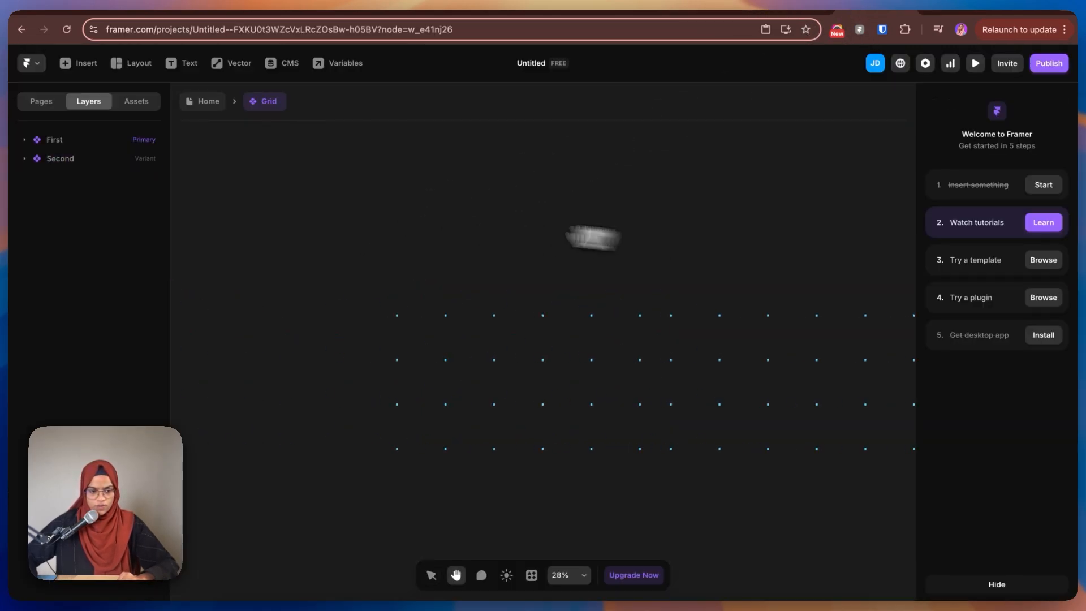
Step: Set the fill of all child frames inside the First variant to white, FFFFFF
click(26, 141)
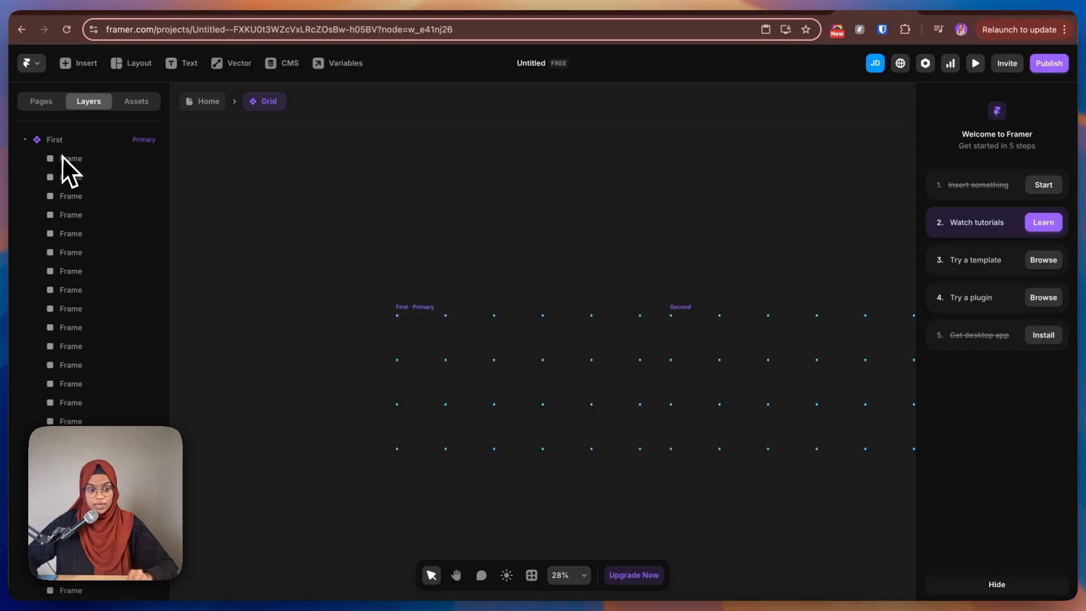
click(63, 157)
scroll(76, 406, down, 1)
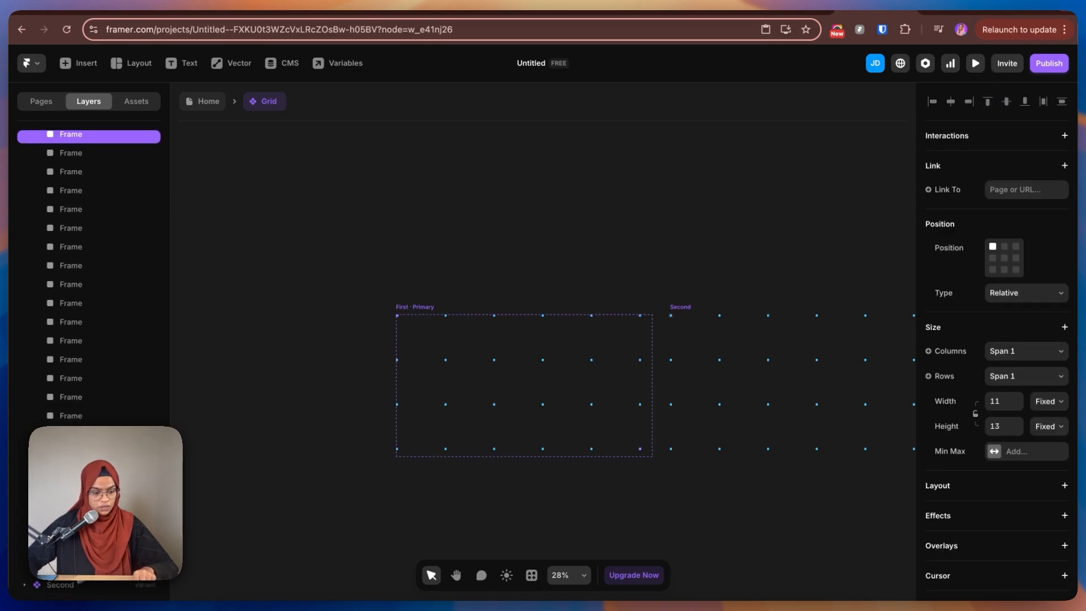
shift+click(70, 573)
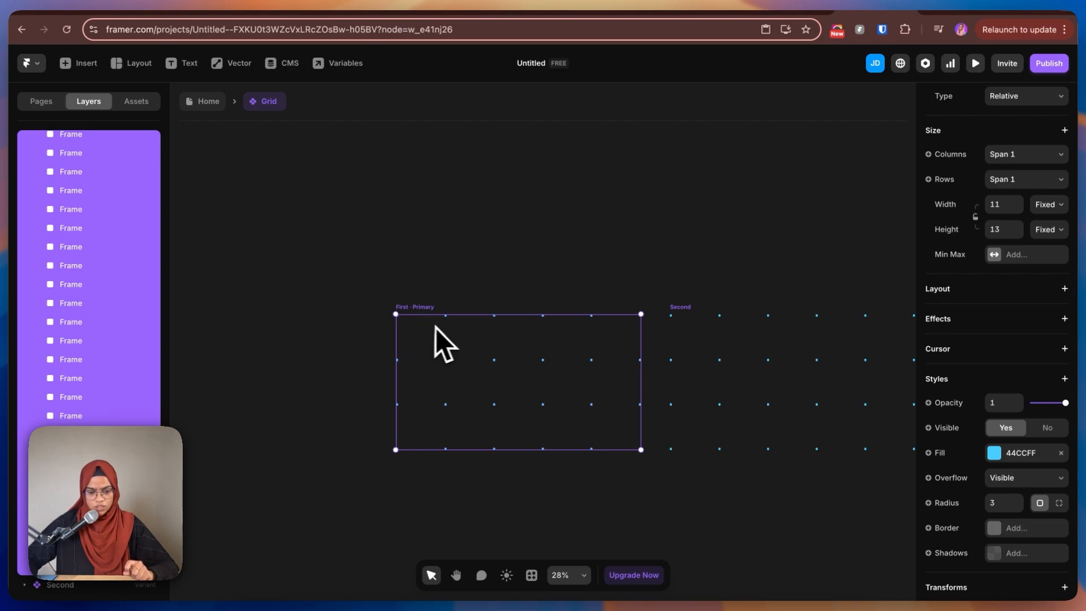
click(1010, 455)
drag(817, 371, 735, 294)
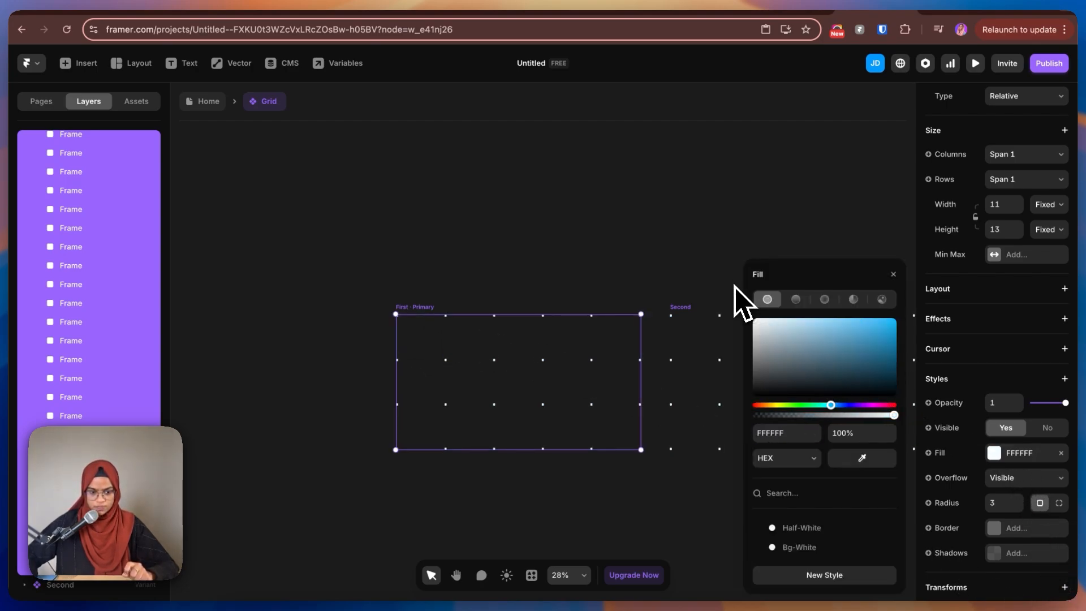
click(432, 248)
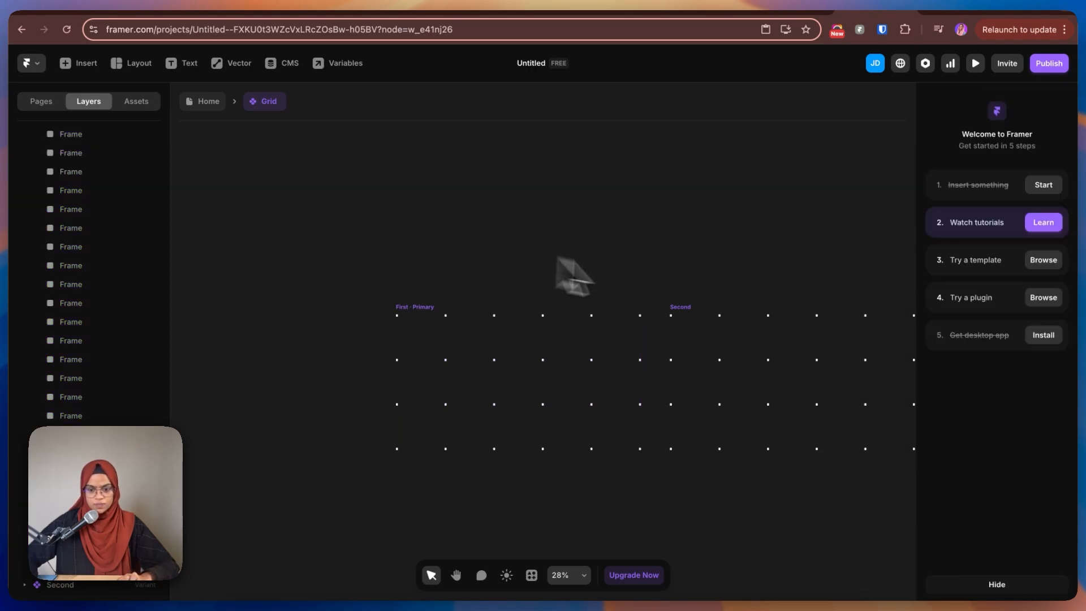
Step: Collapse First's child frames and move the Second variant farther from First, to X position 1931
click(696, 317)
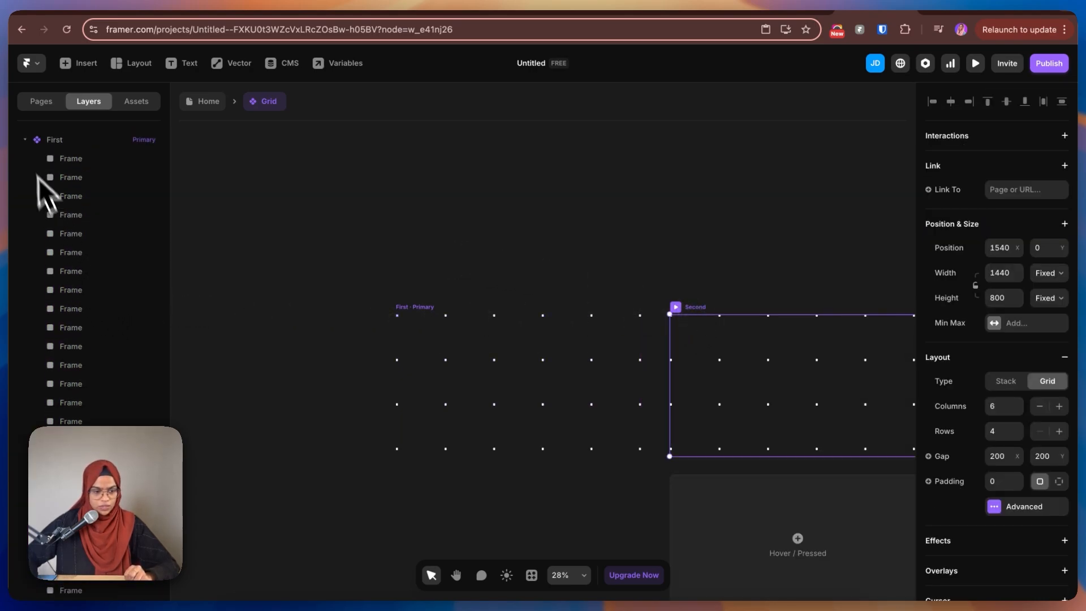
click(25, 140)
scroll(509, 310, right, 5)
drag(505, 303, 571, 299)
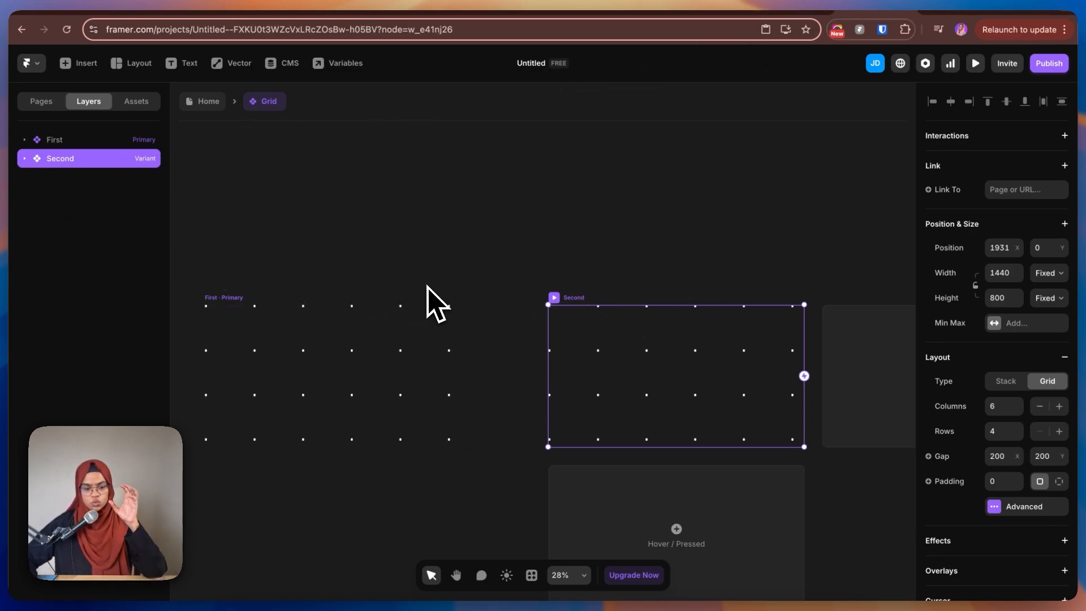
Step: Set both the width and the height of all child frames in the Second variant to Fill
click(25, 158)
click(63, 182)
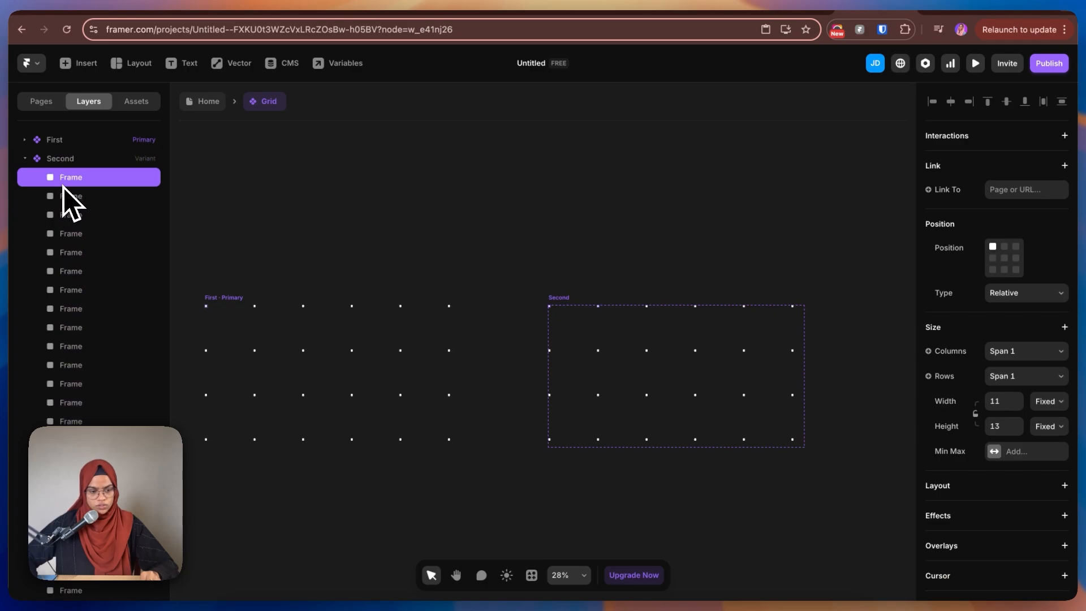
scroll(128, 396, down, 1)
shift+click(100, 589)
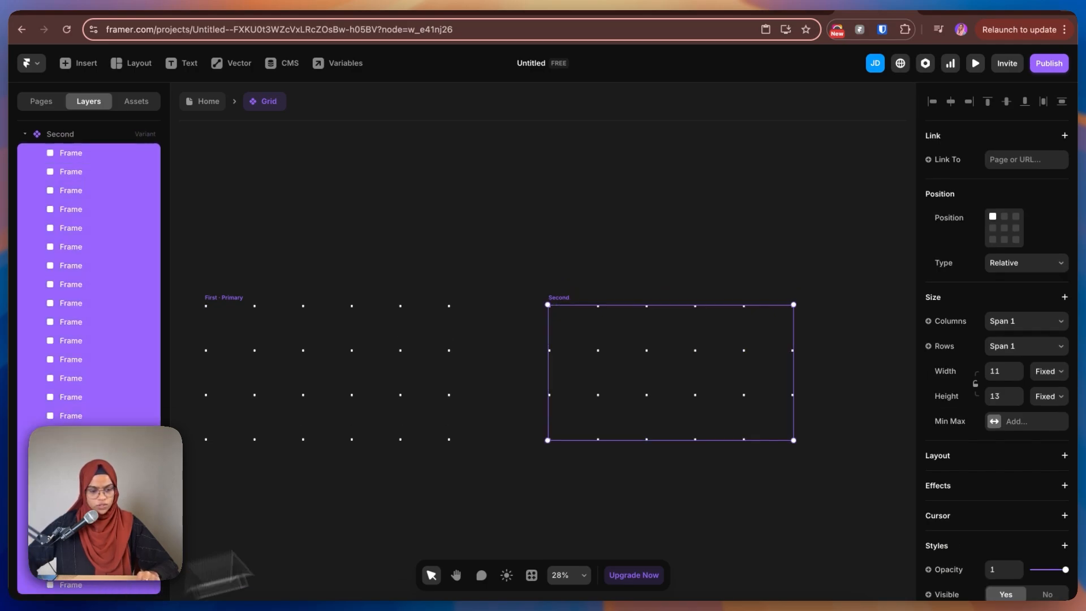
click(1048, 404)
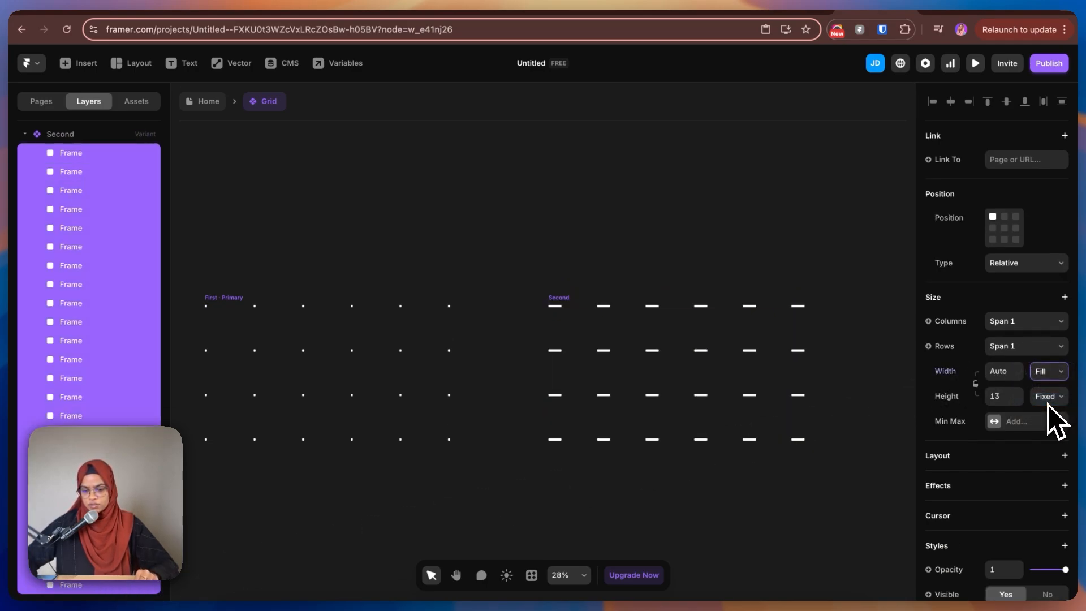
click(1048, 399)
click(1048, 427)
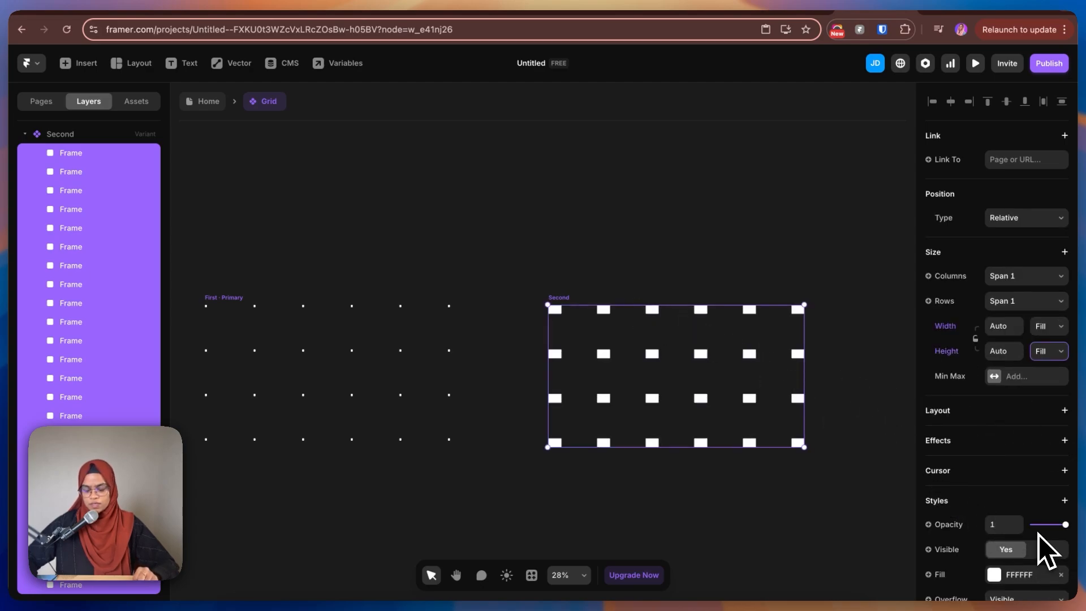
Step: Set the Second variant's grid gap to 20 both horizontally and vertically
scroll(1046, 552, down, 3)
click(72, 136)
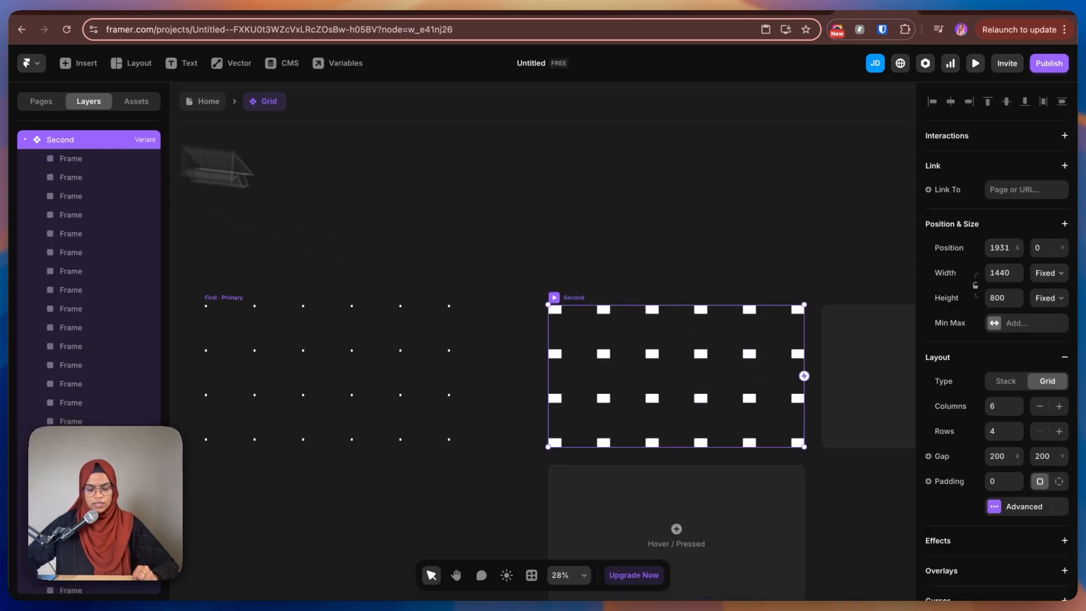
click(1003, 456)
text(20)
click(1049, 456)
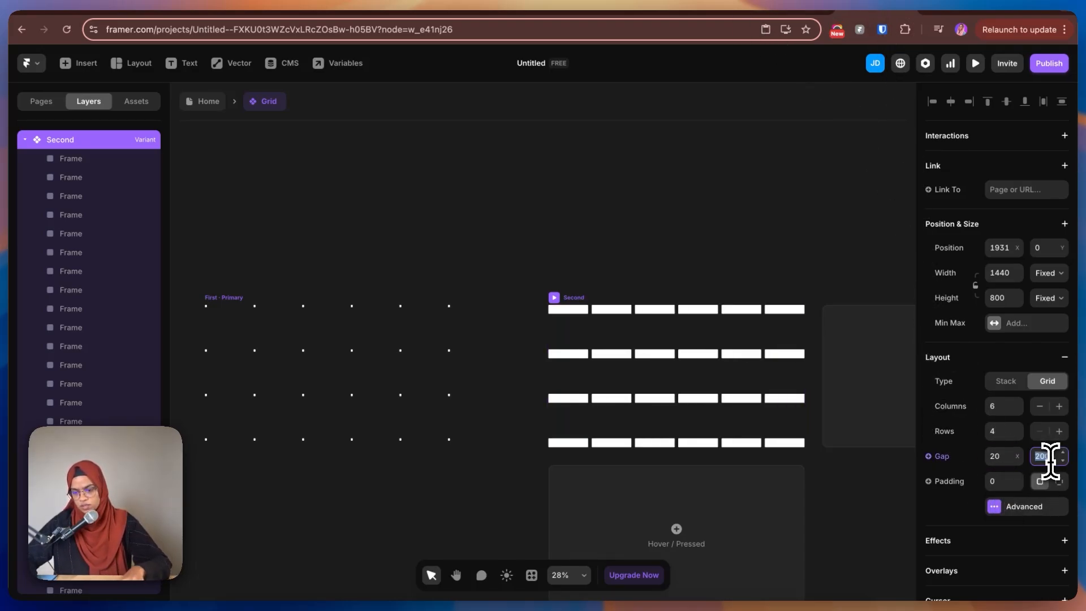
text(20)
key(Return)
Step: Give all child frames in the Second variant a corner radius of 40
click(83, 172)
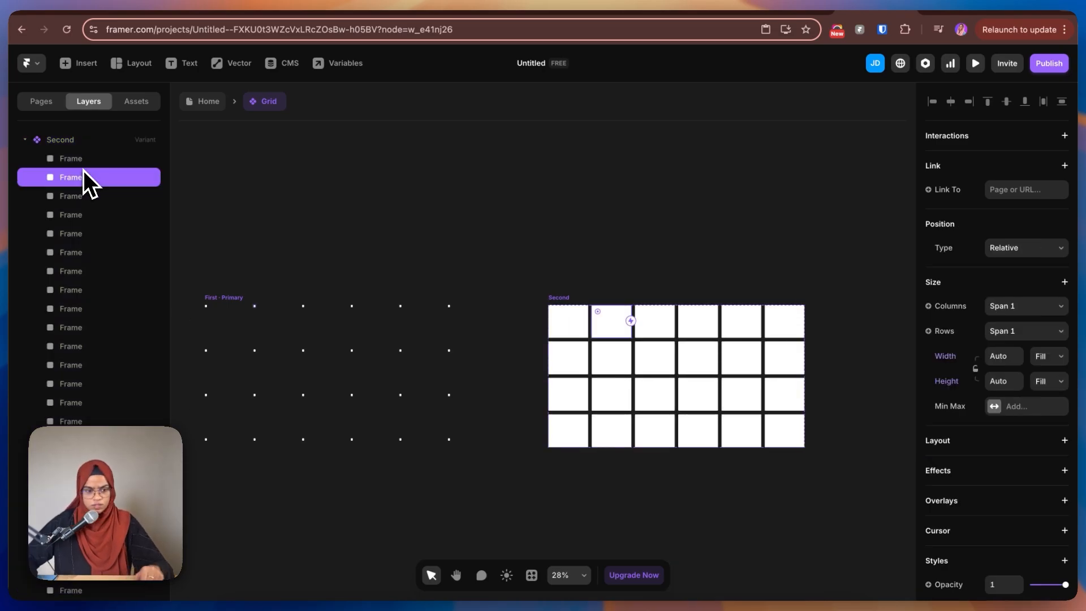
click(67, 160)
scroll(103, 301, down, 1)
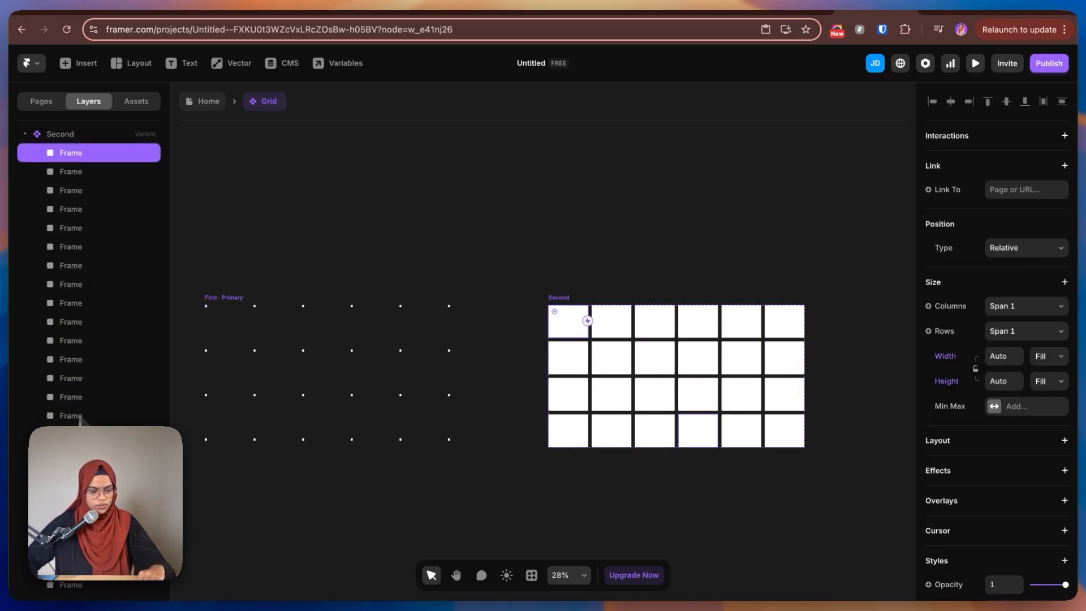
shift+click(86, 588)
mouse_move(1018, 532)
mouse_down()
mouse_move(1011, 467)
mouse_move(1014, 521)
mouse_up()
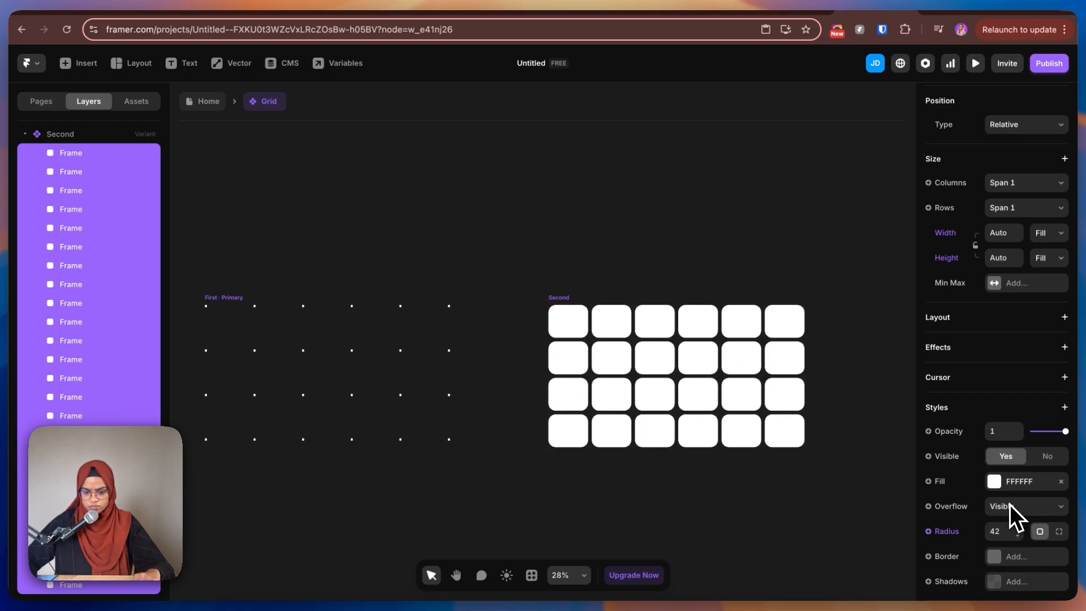
click(1001, 531)
text(40)
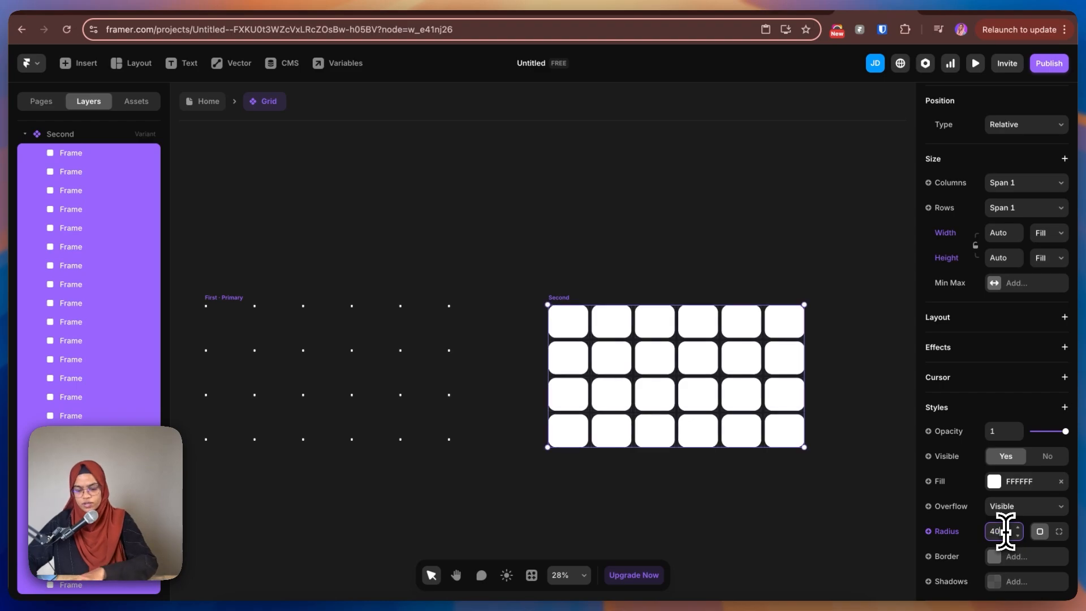
click(572, 249)
Step: Collapse Second's child frames, add another variant based on Second and name it Third
scroll(520, 320, down, 3)
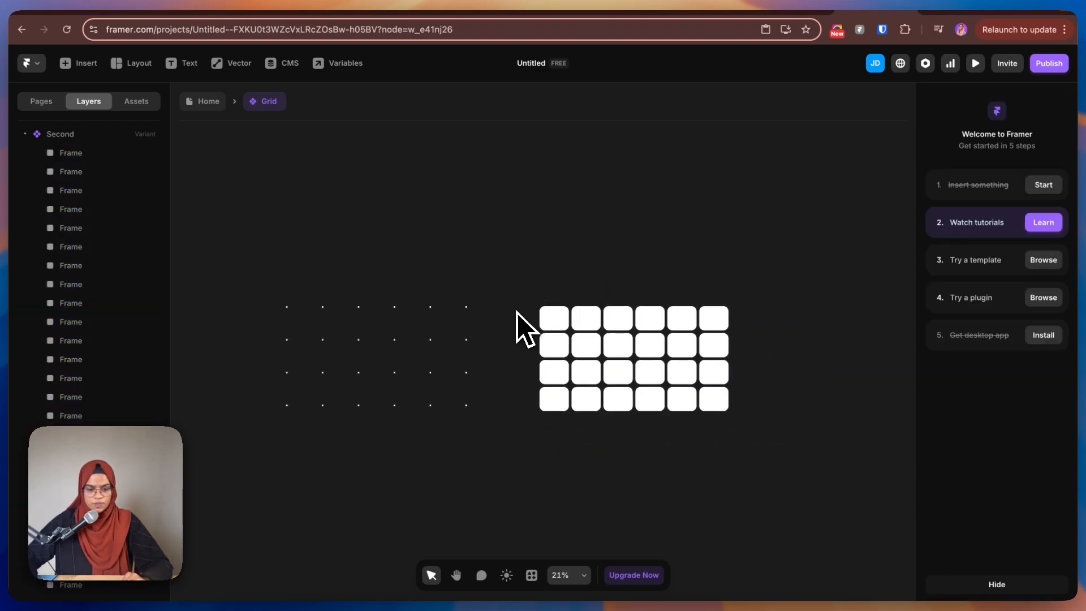
scroll(521, 326, down, 1)
click(24, 135)
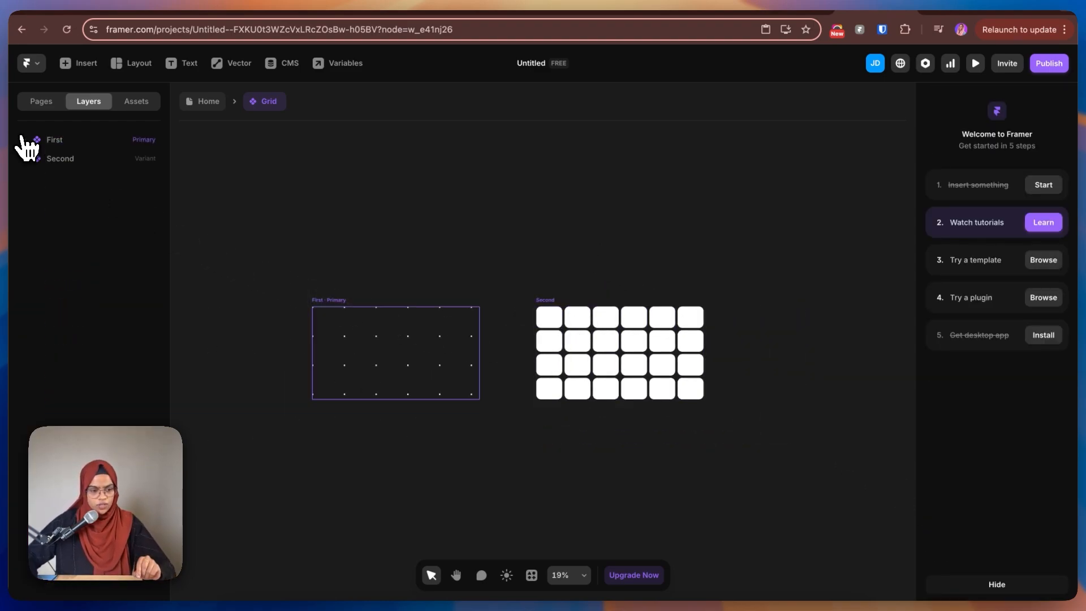
click(56, 160)
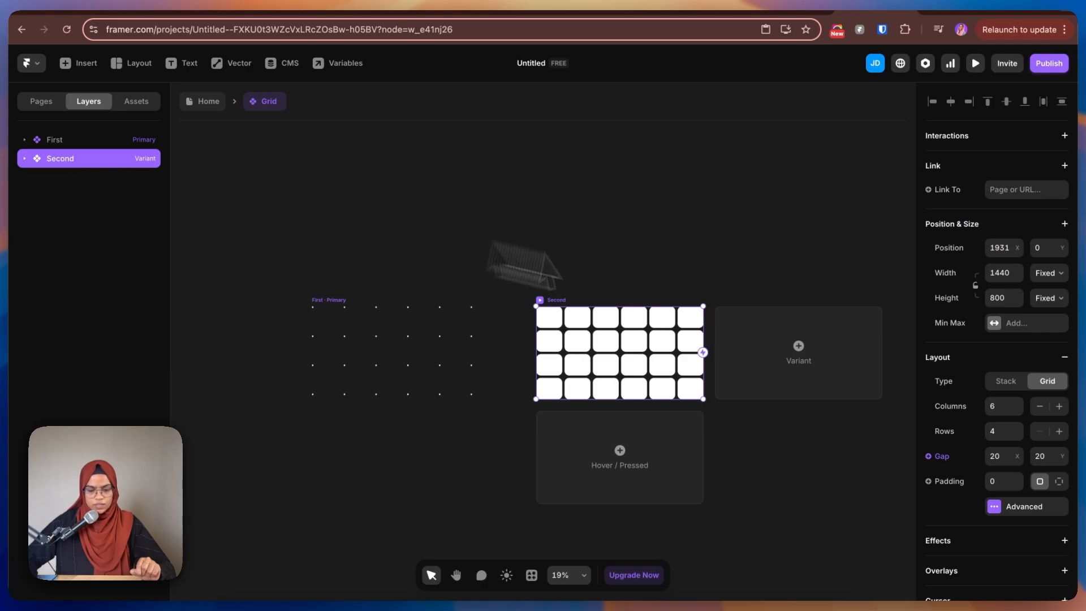
click(814, 367)
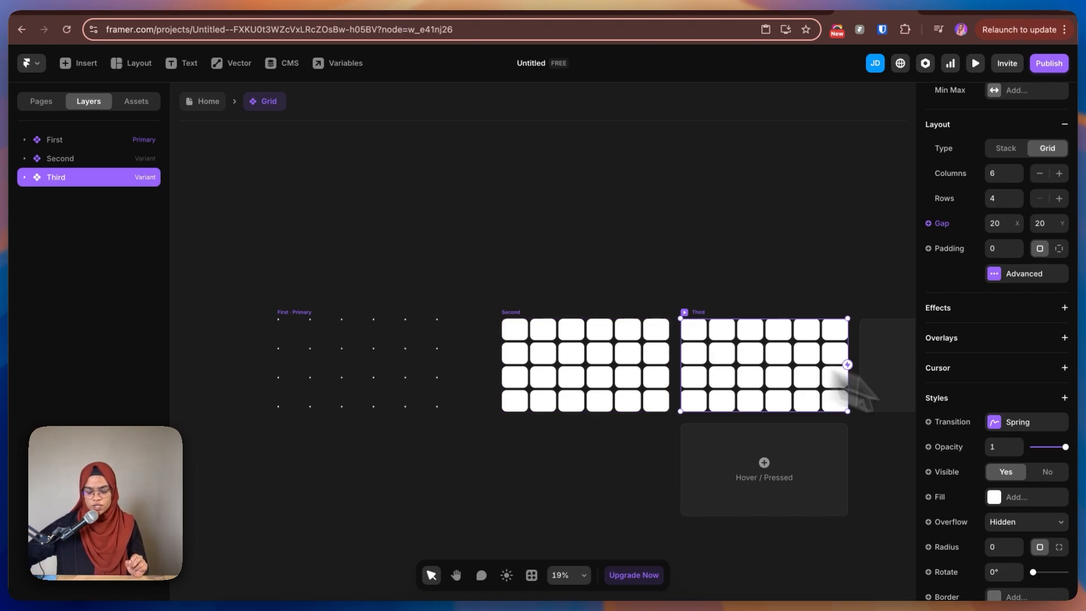
Step: Set the Third variant's grid gap to 0 both horizontally and vertically
scroll(1048, 540, down, 3)
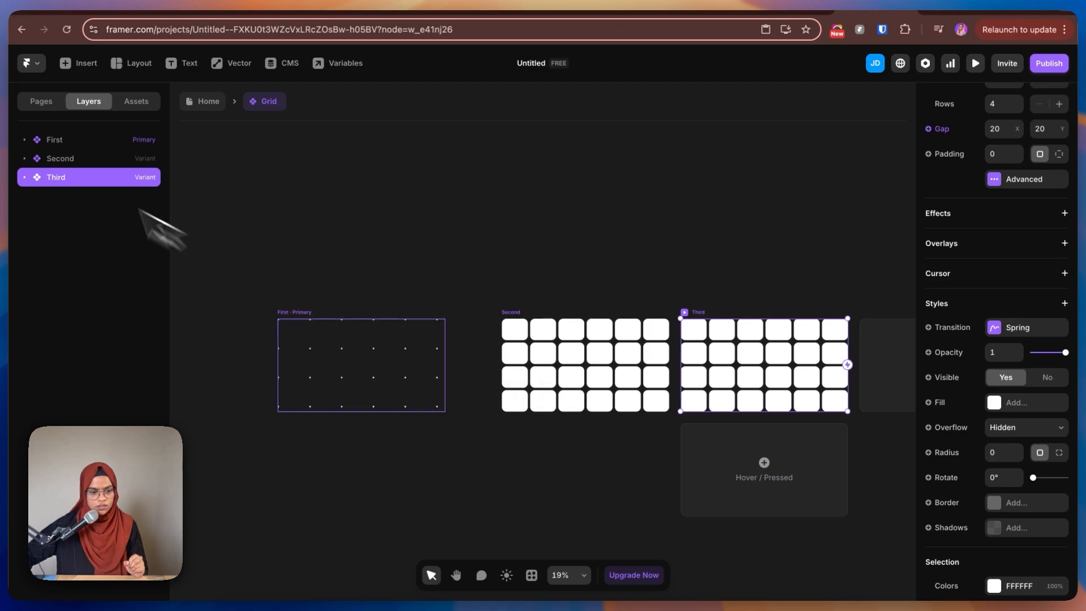
scroll(1004, 393, up, 1)
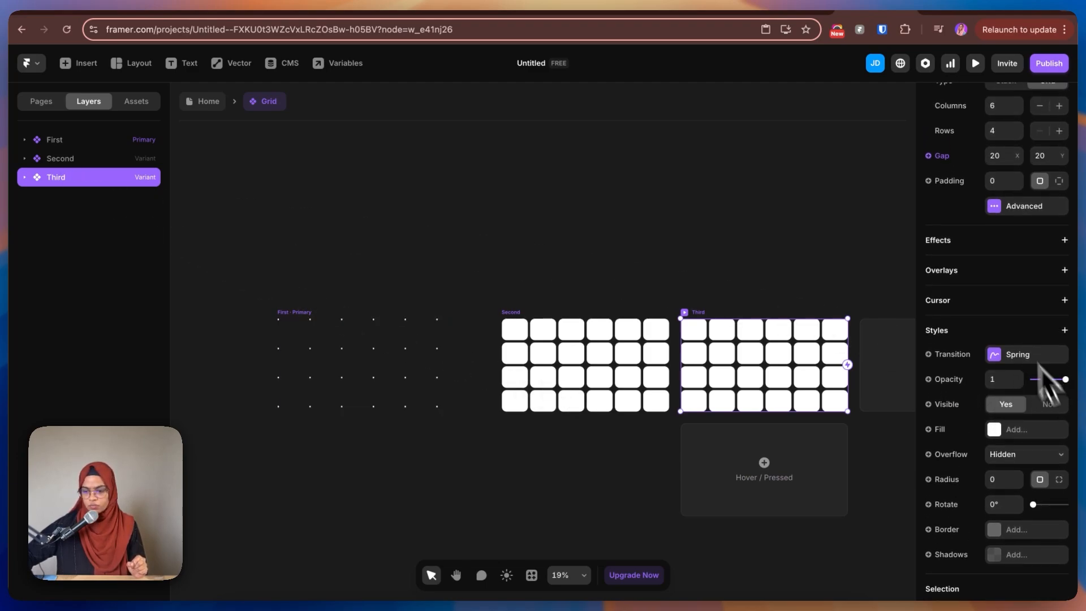
key(Return)
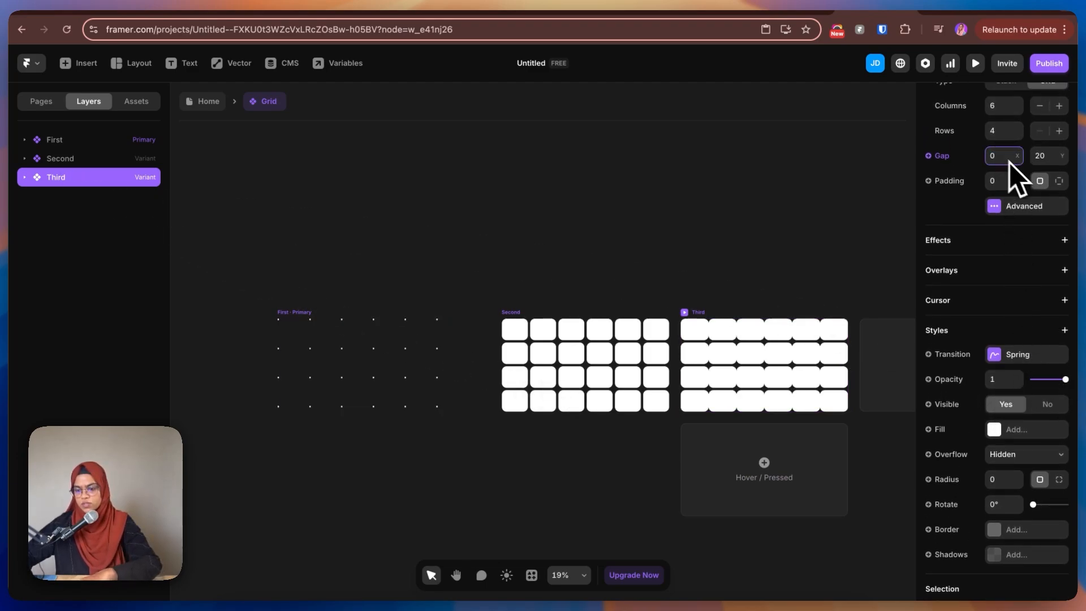
text(0)
key(Return)
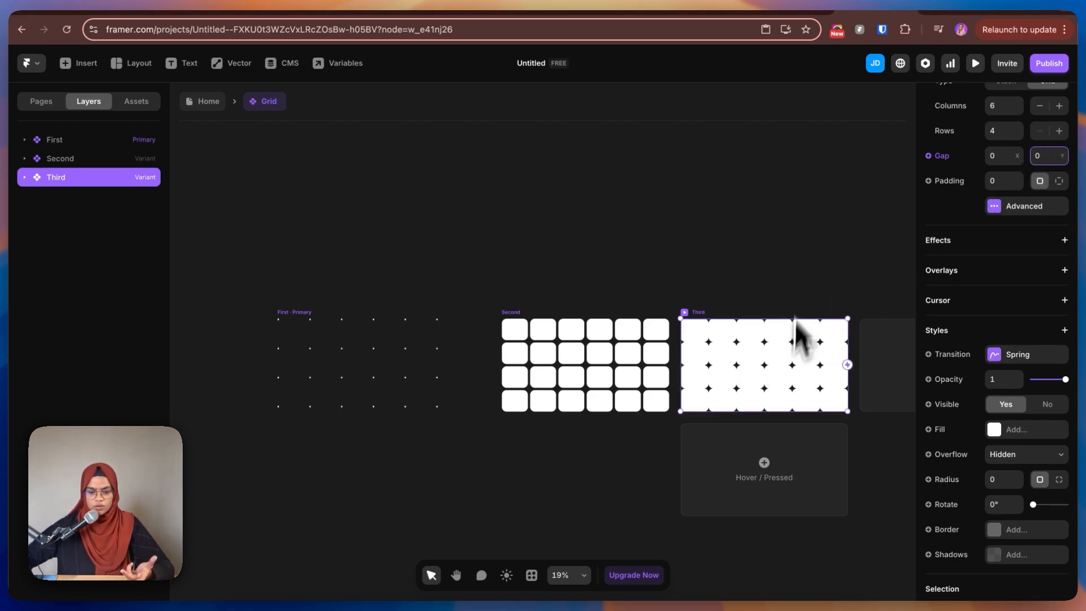
Step: Give the First variant a solid black background fill
click(88, 140)
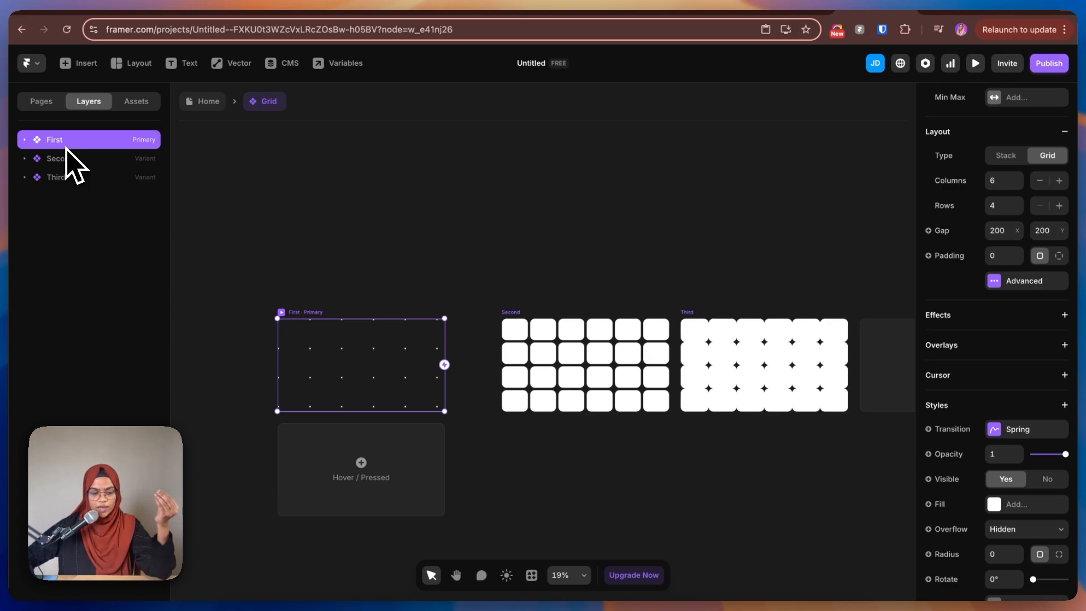
click(995, 503)
drag(826, 376, 942, 442)
click(865, 114)
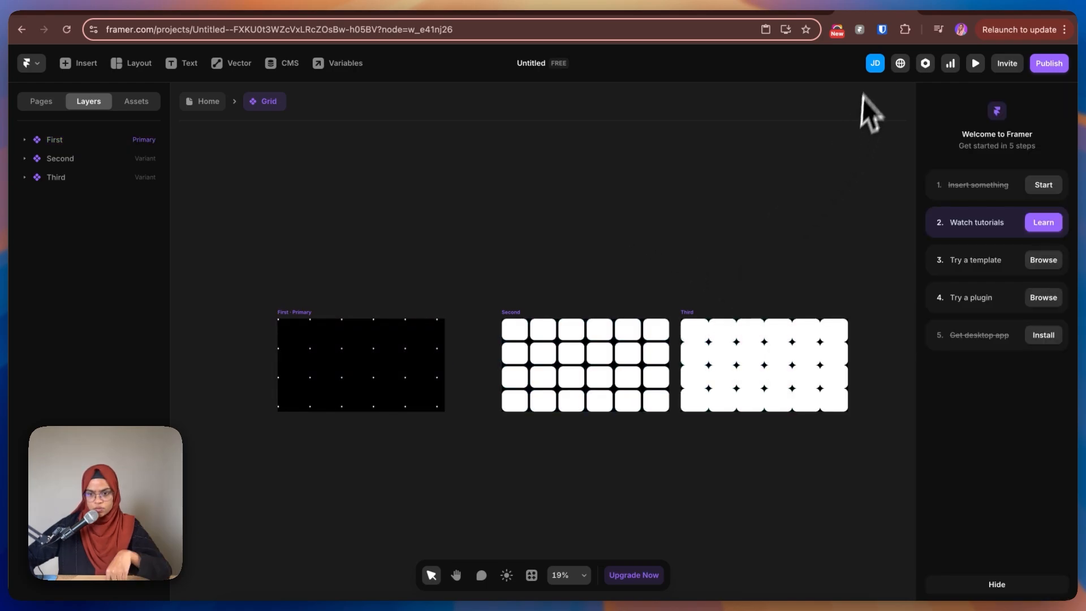
Step: Collapse the Sticky frame's layers on the Home page and give the Scroll Section a white FFFFFF fill
click(711, 321)
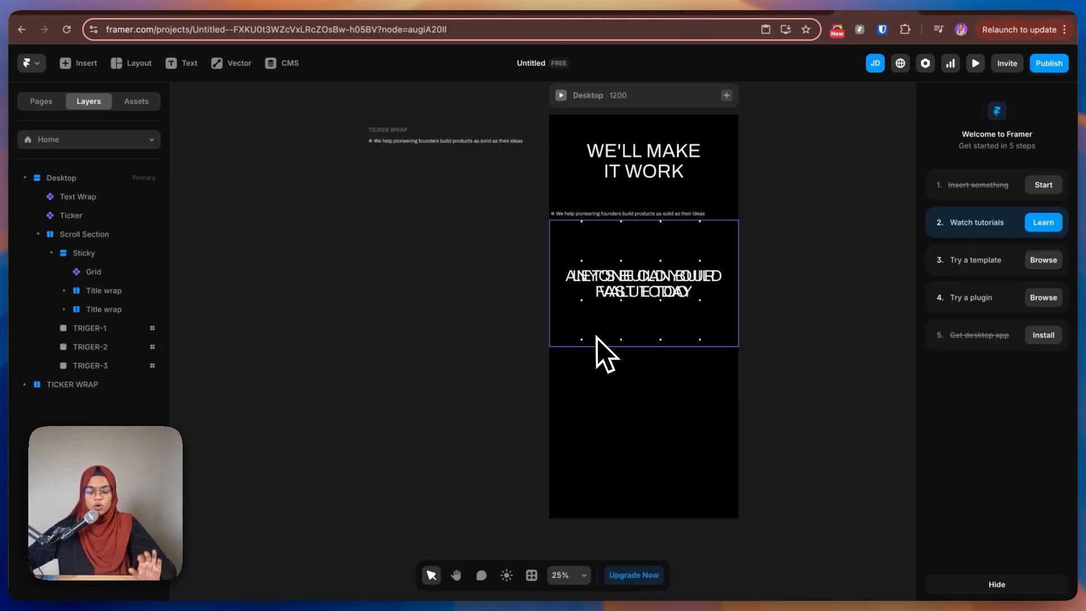
click(51, 253)
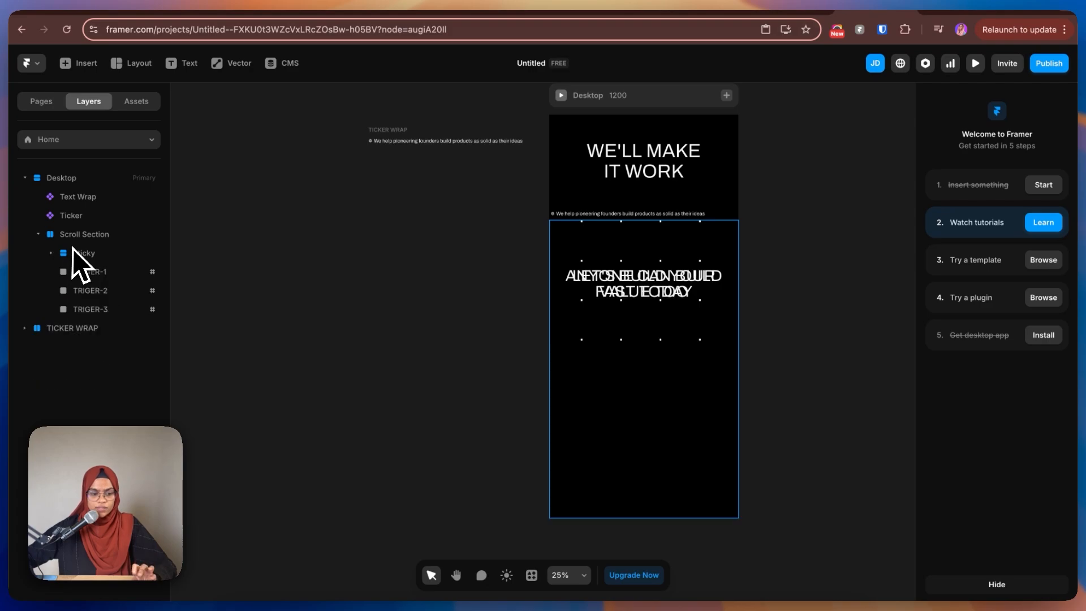
click(78, 241)
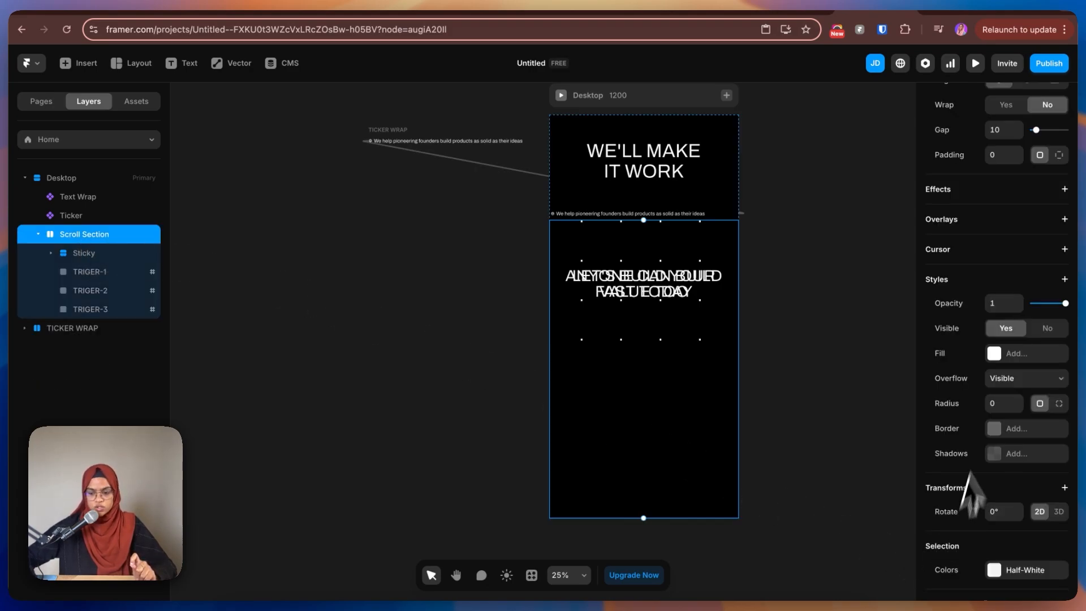
click(999, 355)
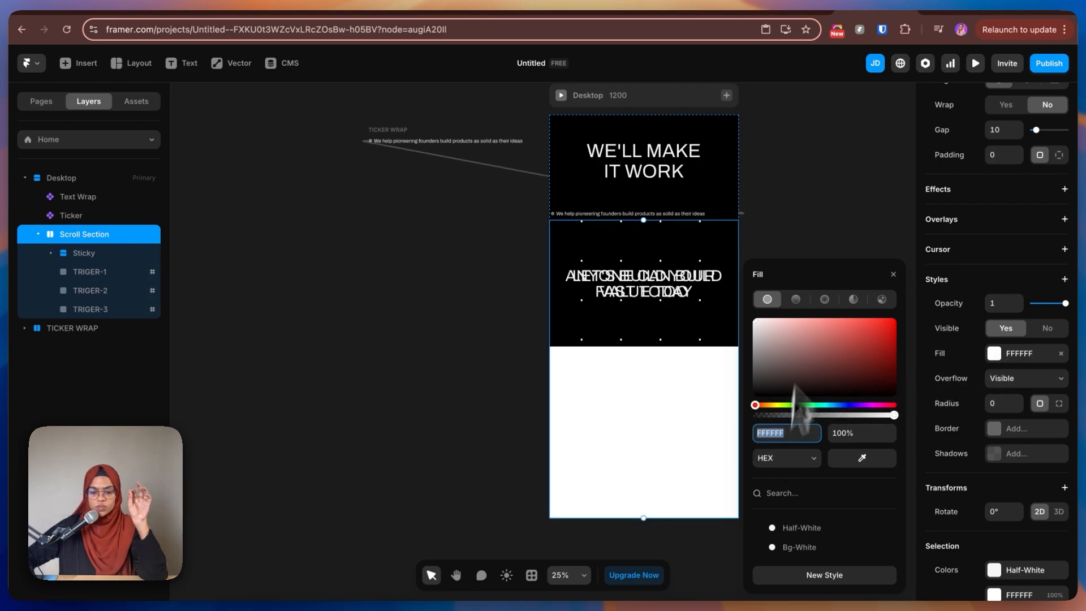
click(823, 232)
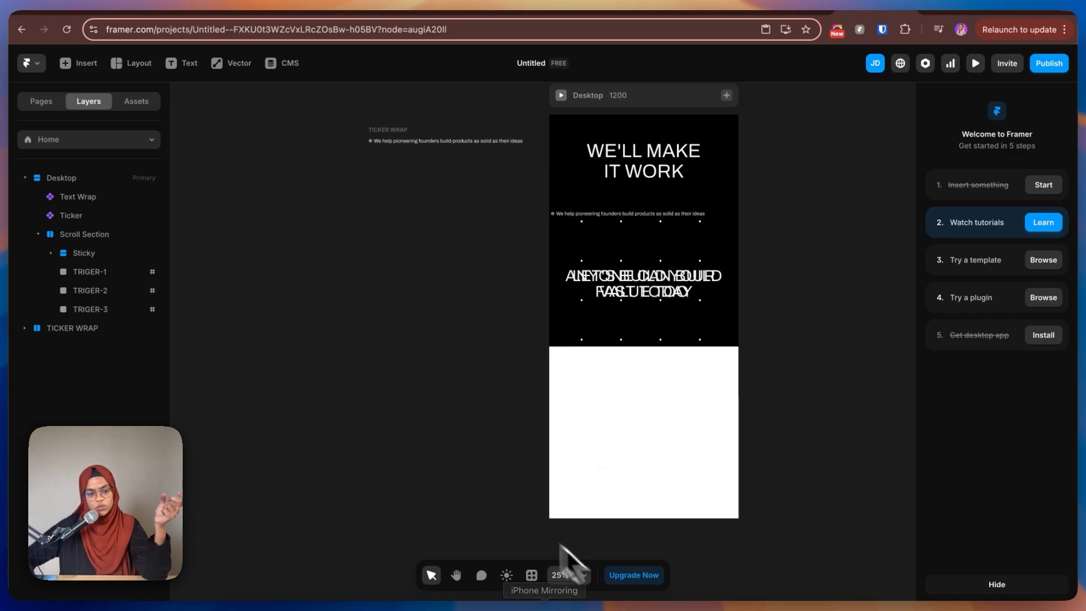
click(85, 236)
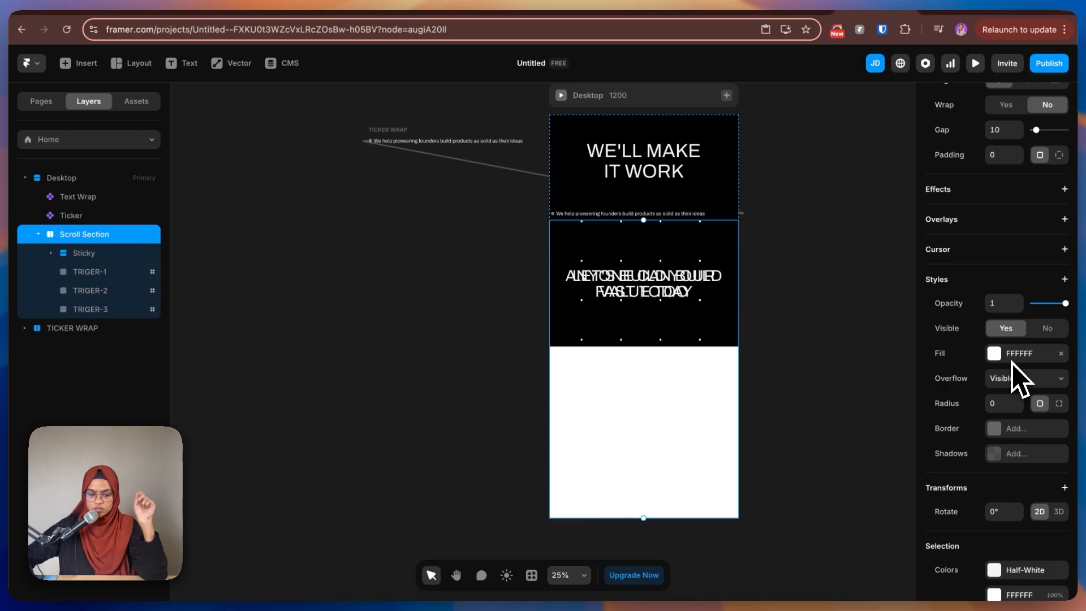
click(853, 363)
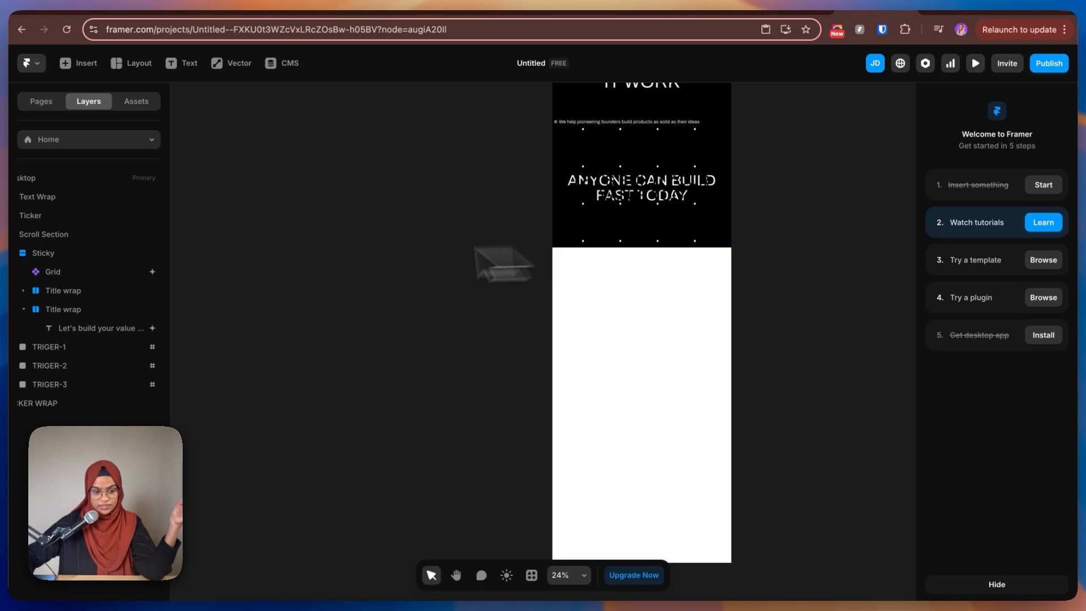
Step: Open the Grid component for editing, add another variant based on Third and name it Fourth
click(53, 272)
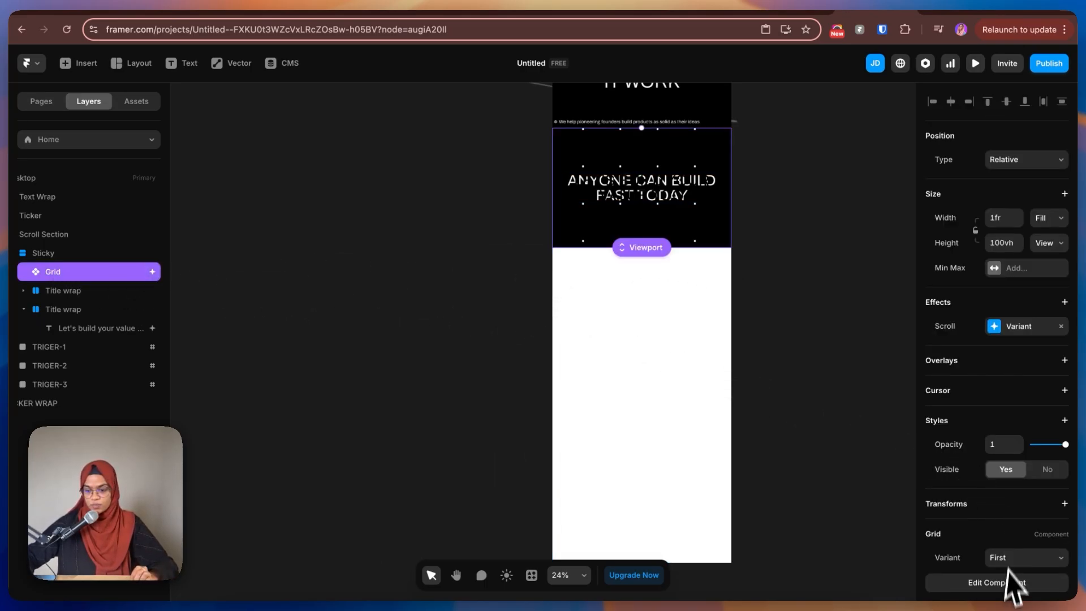
click(999, 582)
scroll(554, 382, down, 6)
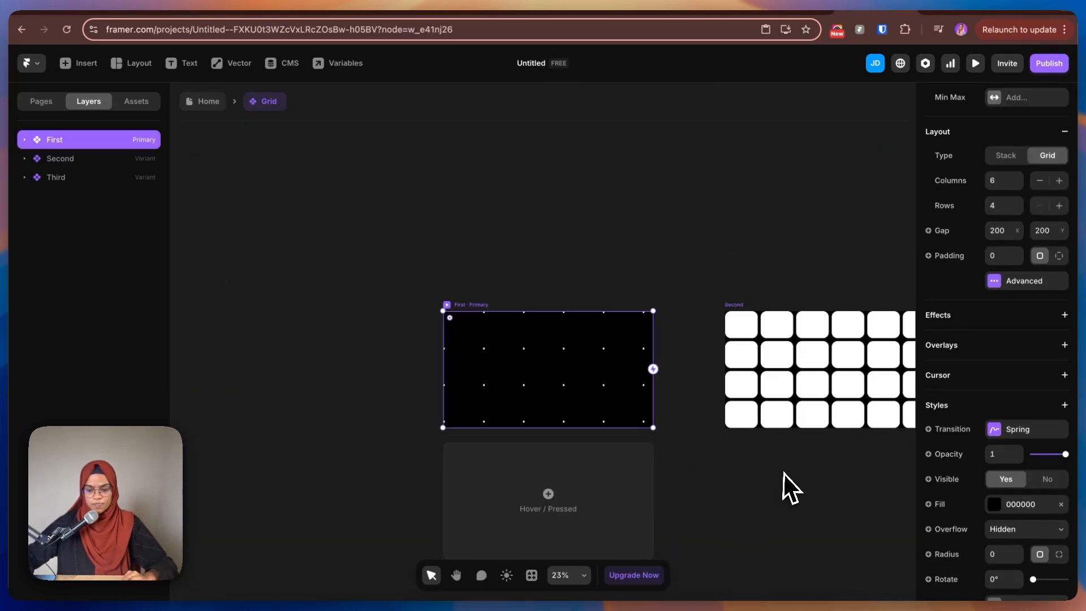
click(804, 475)
key(space)
drag(813, 477, 589, 463)
scroll(885, 470, right, 3)
click(566, 300)
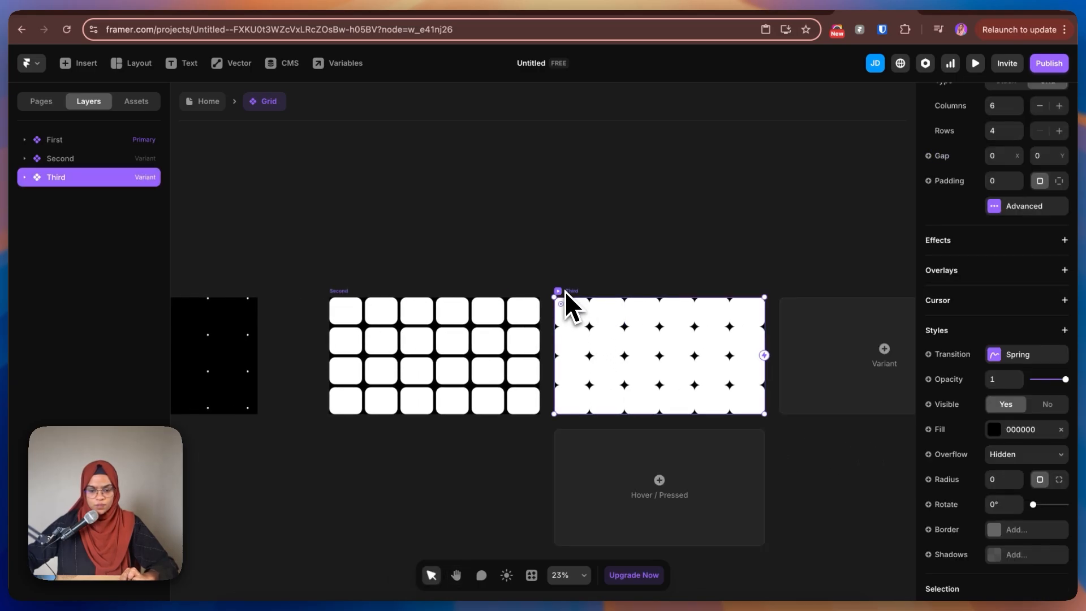
click(825, 356)
double_click(100, 199)
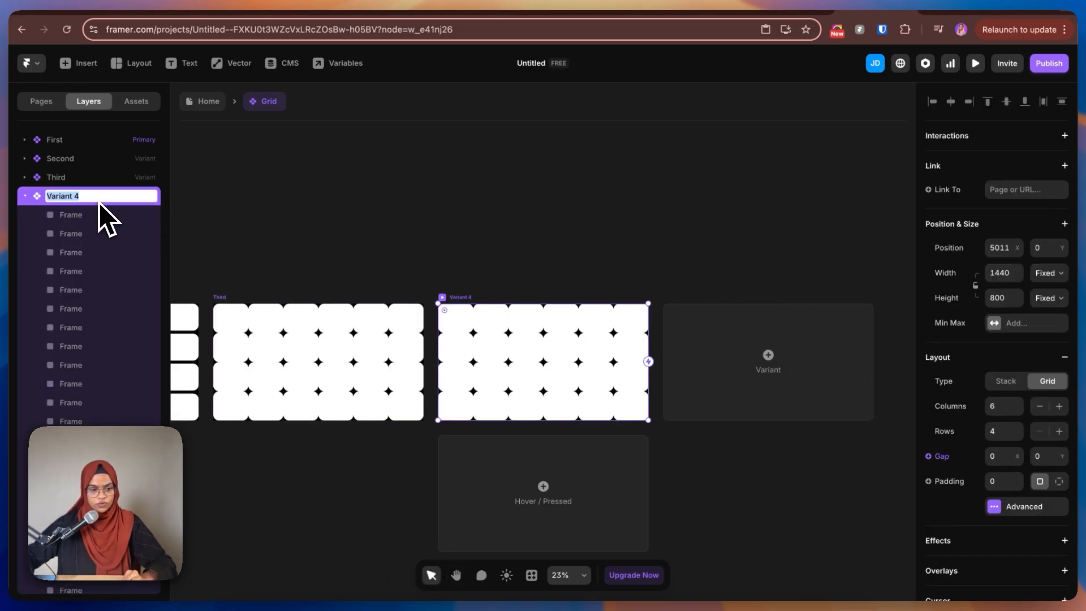
text(Fourth)
key(Return)
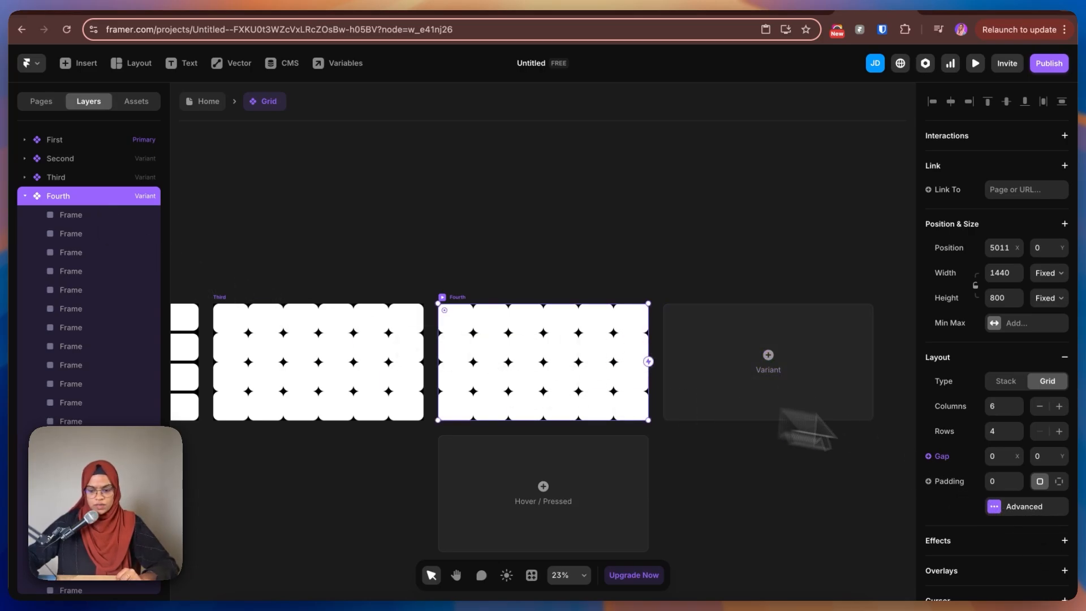
Step: Set the corner radius of all child frames in the Fourth variant to 0
scroll(1043, 496, down, 5)
click(76, 220)
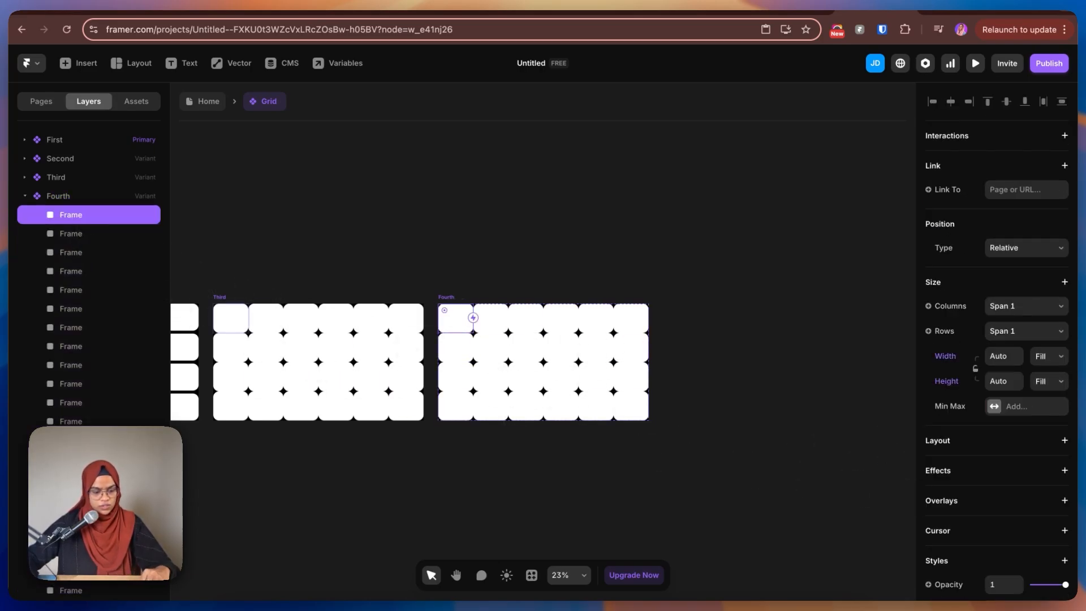
scroll(95, 592, down, 2)
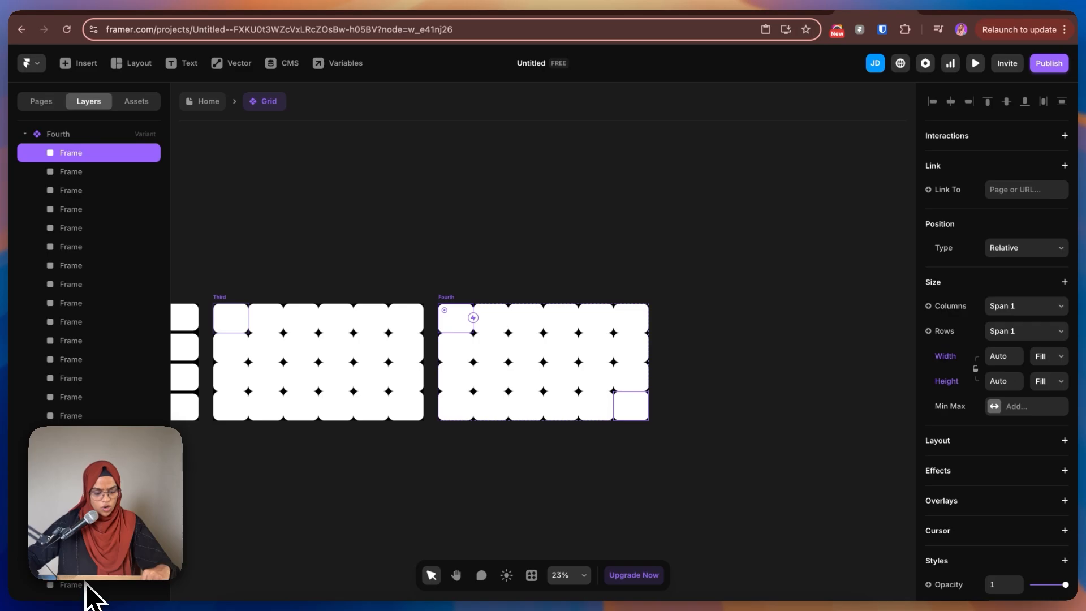
shift+click(81, 588)
scroll(1027, 577, down, 5)
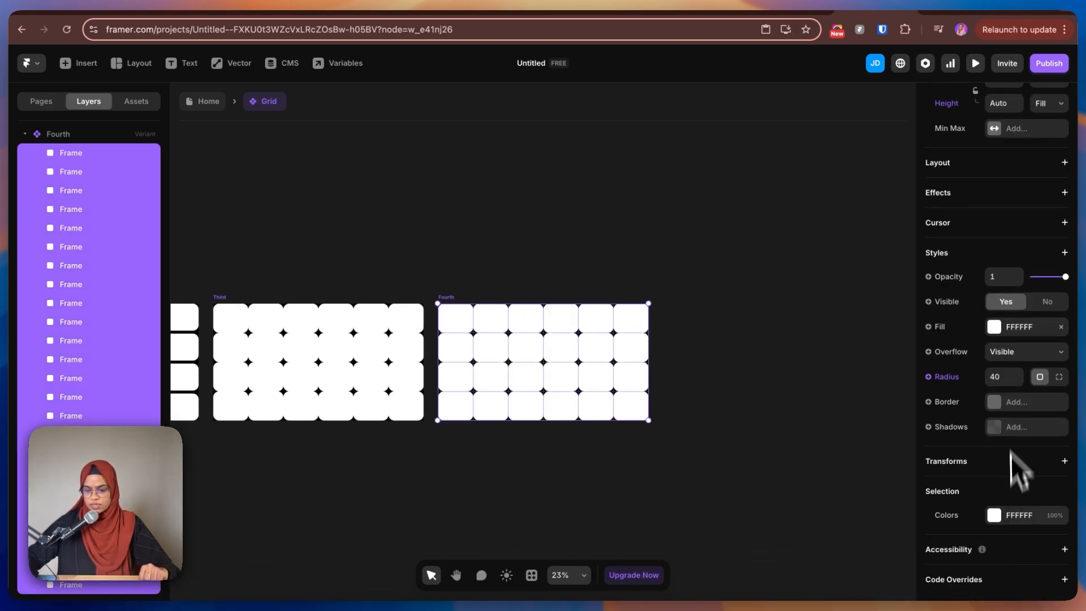
text(0)
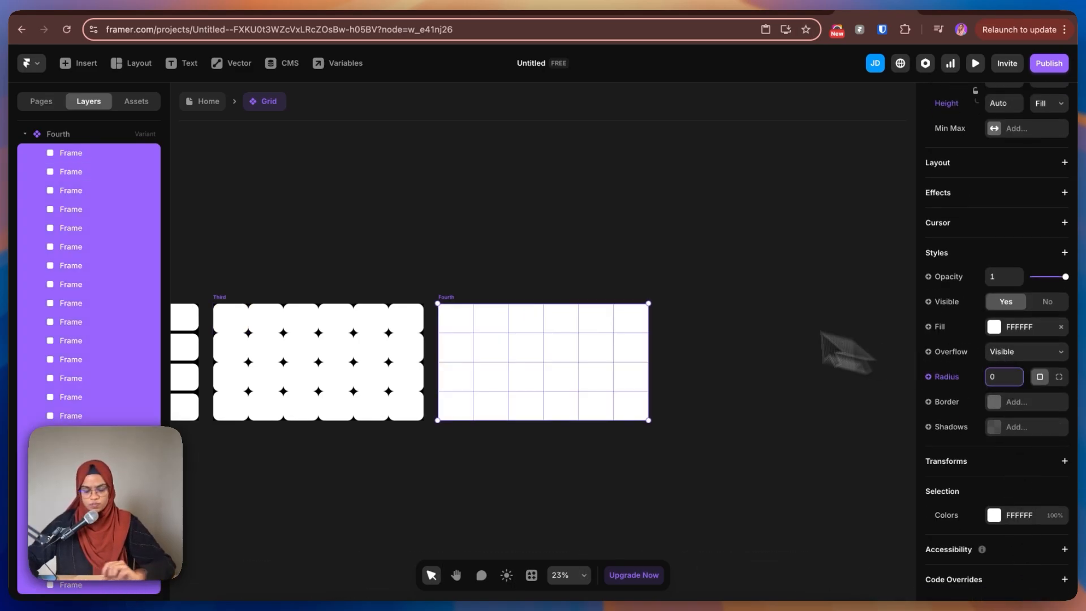
click(581, 274)
Step: Return to the Home page and remap the Grid's scroll variants: trigger-1 to Second, trigger-2 to Third and trigger-3 to Fourth
click(208, 101)
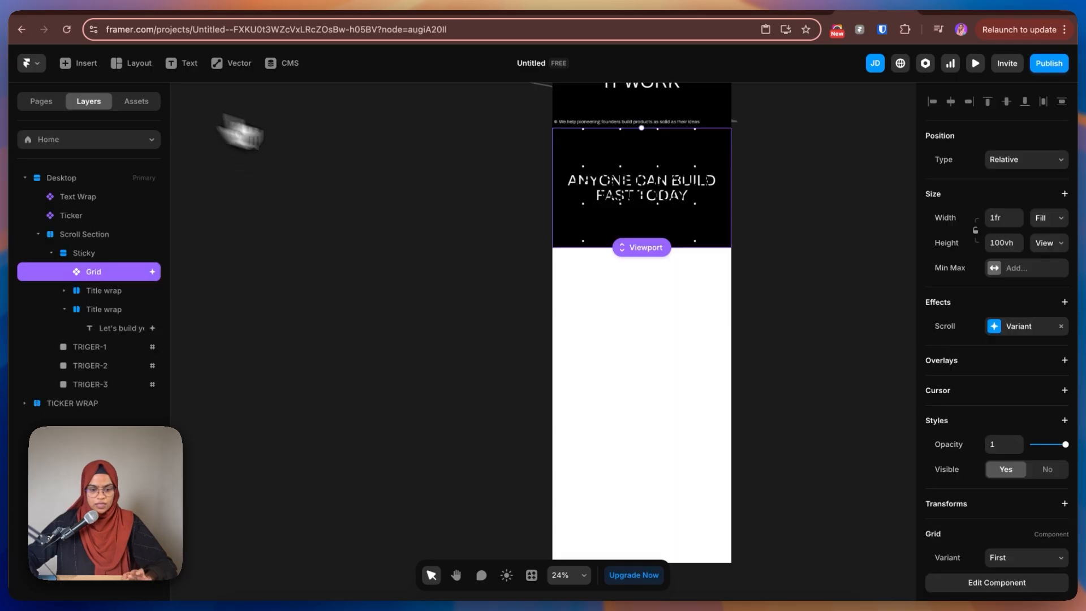
click(1027, 327)
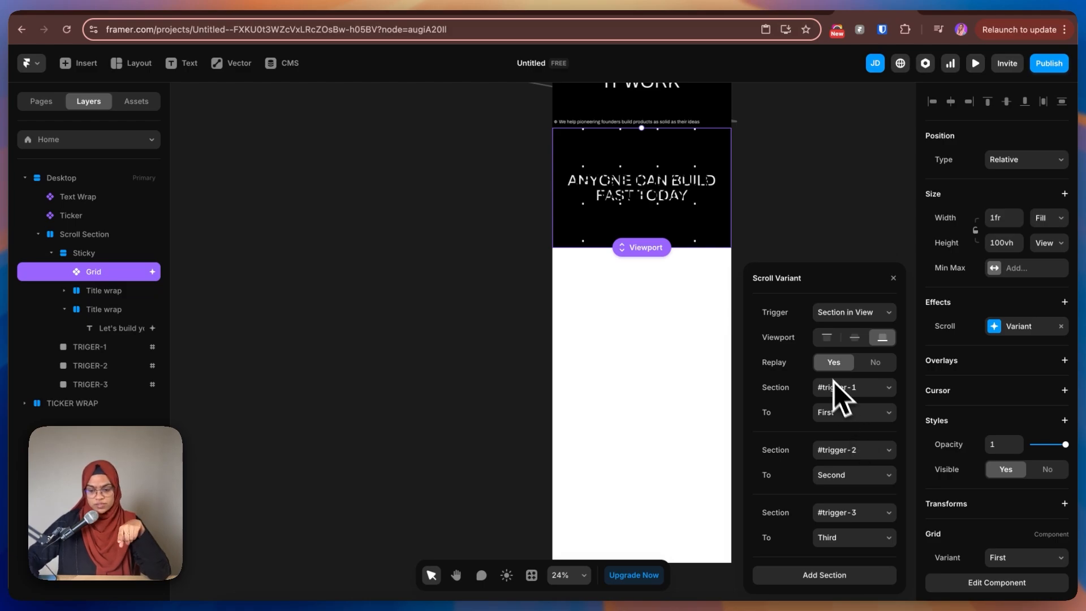
click(845, 428)
click(853, 480)
click(851, 489)
click(849, 538)
click(850, 554)
click(806, 185)
Step: Preview the page briefly and set the Text Wrap component's height type to Viewport
click(975, 63)
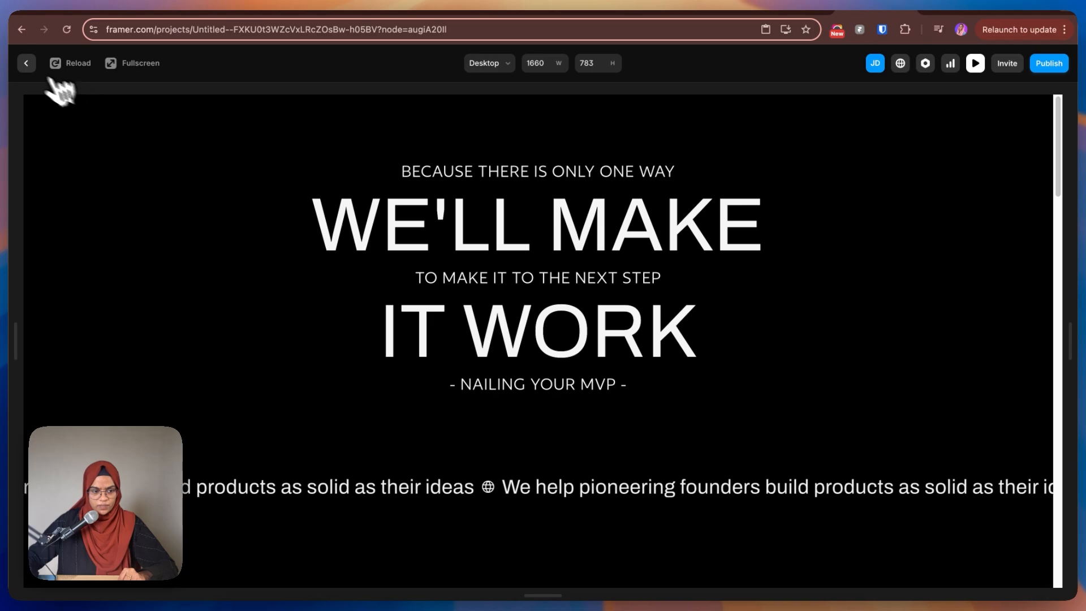
click(27, 64)
scroll(758, 317, up, 3)
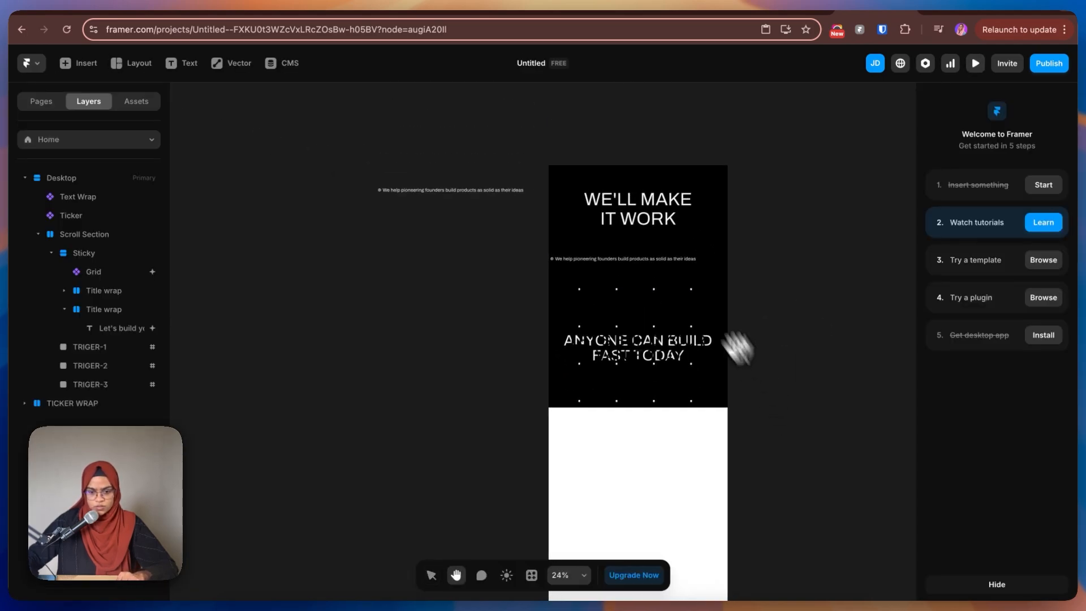
click(656, 240)
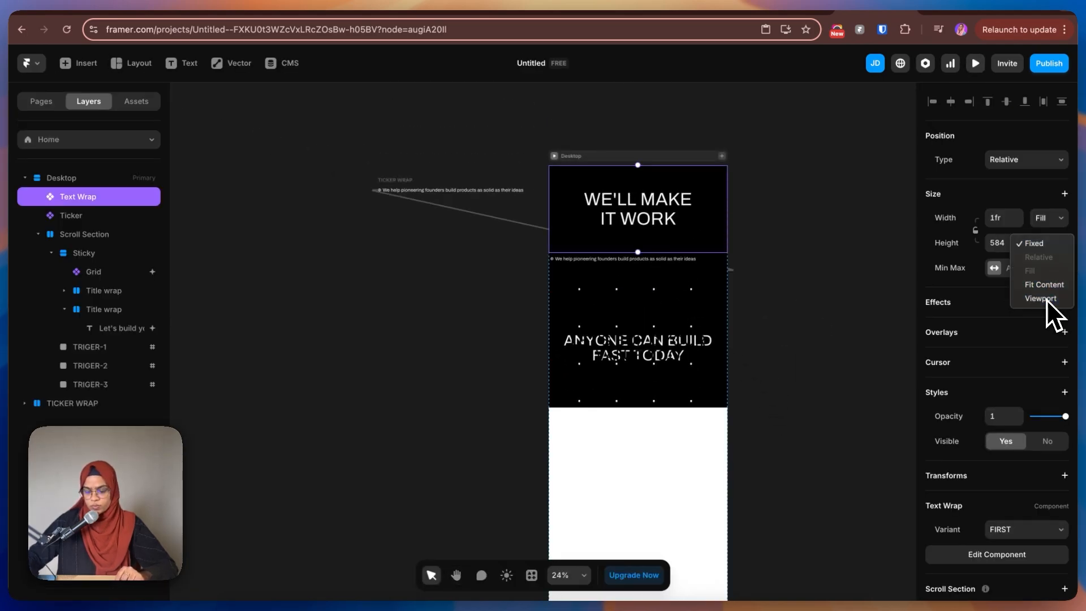
click(1046, 300)
click(775, 227)
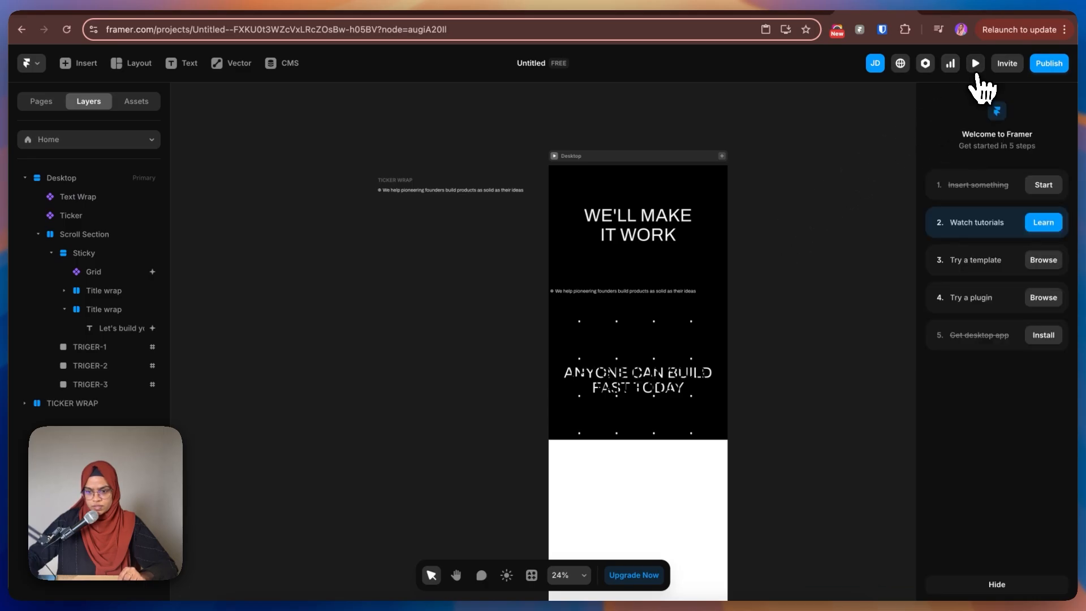
Step: Preview the page at a width of 1660 and examine the grid and title animation through the sticky section
click(975, 63)
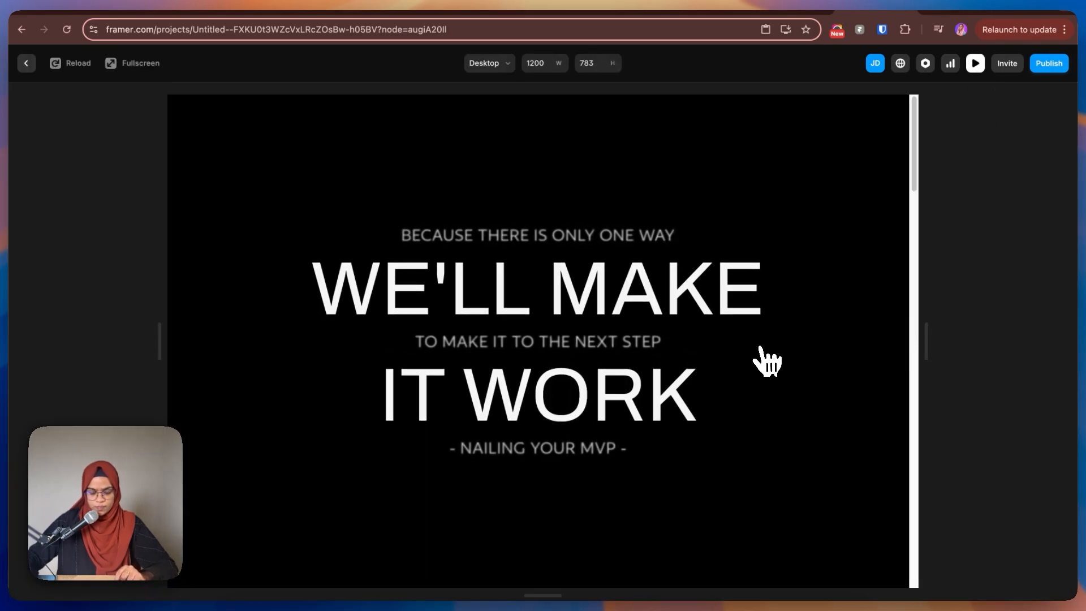
scroll(759, 359, down, 5)
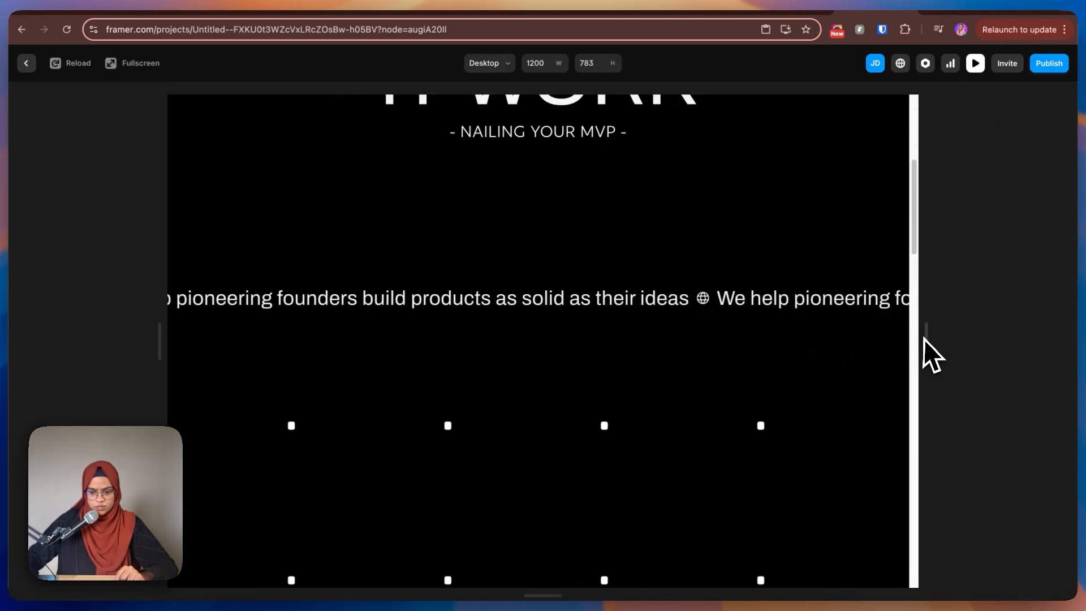
drag(928, 356, 1079, 357)
scroll(724, 390, down, 5)
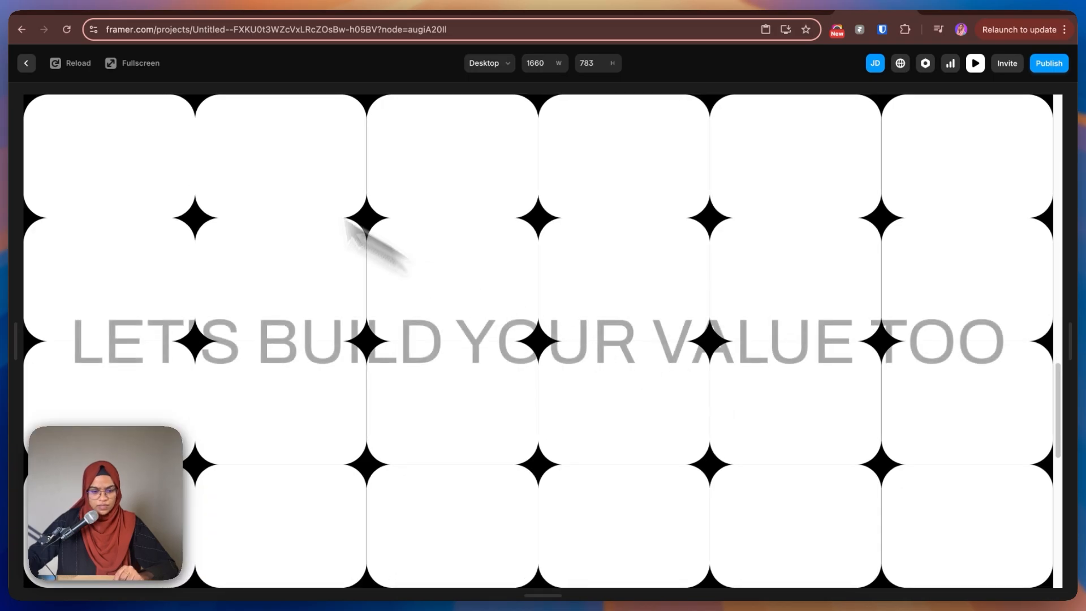
click(26, 63)
Step: Move the trigger frames higher and closer together within the Scroll Section
scroll(638, 498, down, 4)
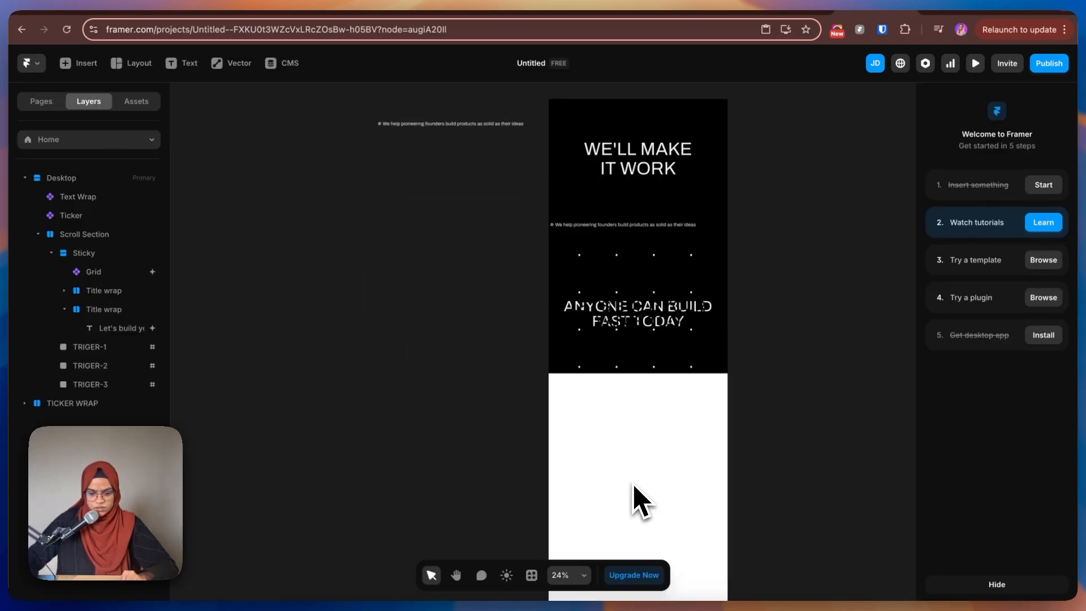
ctrl+scroll(626, 493, down, 2)
scroll(626, 498, down, 3)
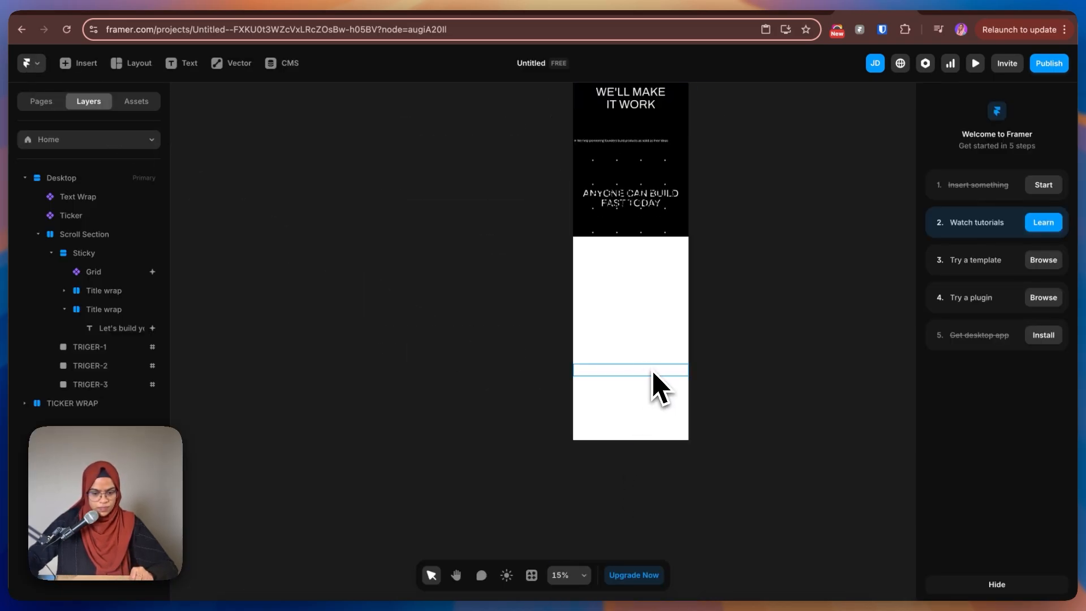
click(654, 373)
click(90, 346)
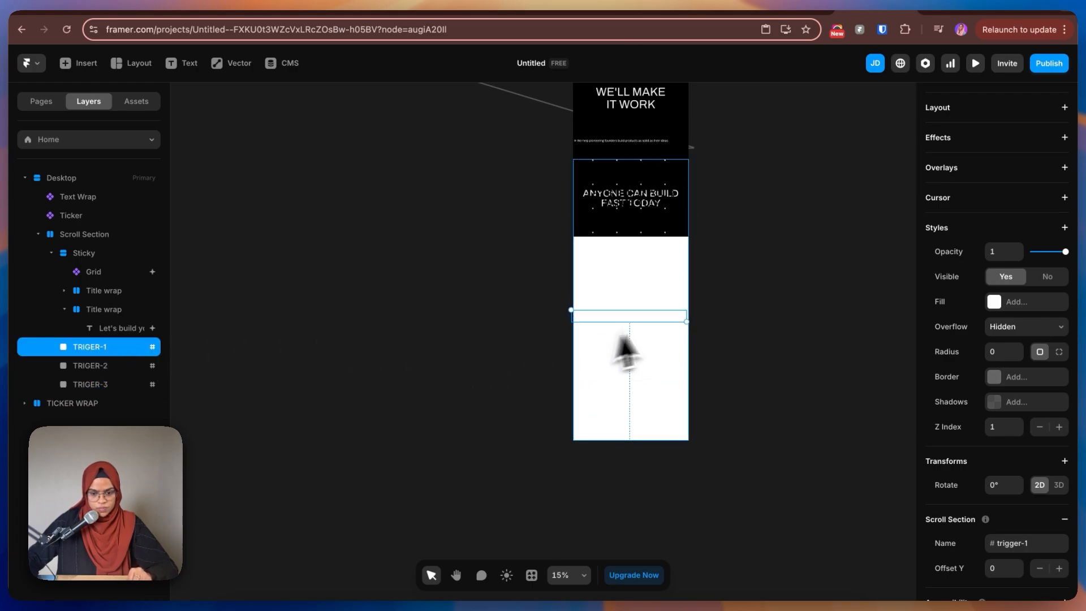
drag(653, 319, 653, 300)
click(659, 386)
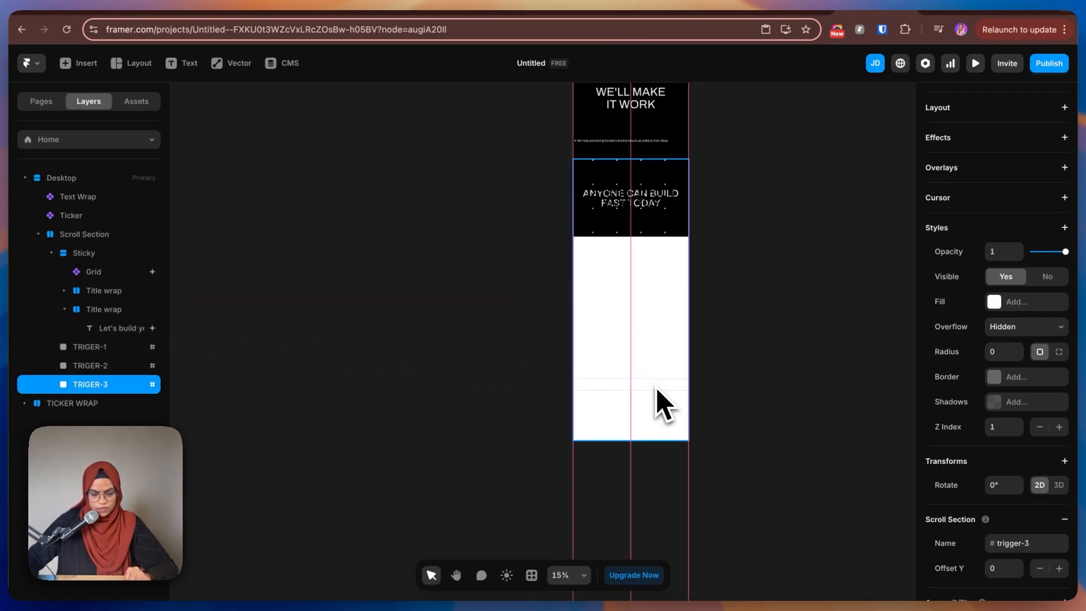
Step: Shorten the Scroll Section by raising its bottom edge and preview the scroll animation
click(108, 238)
drag(639, 440, 637, 399)
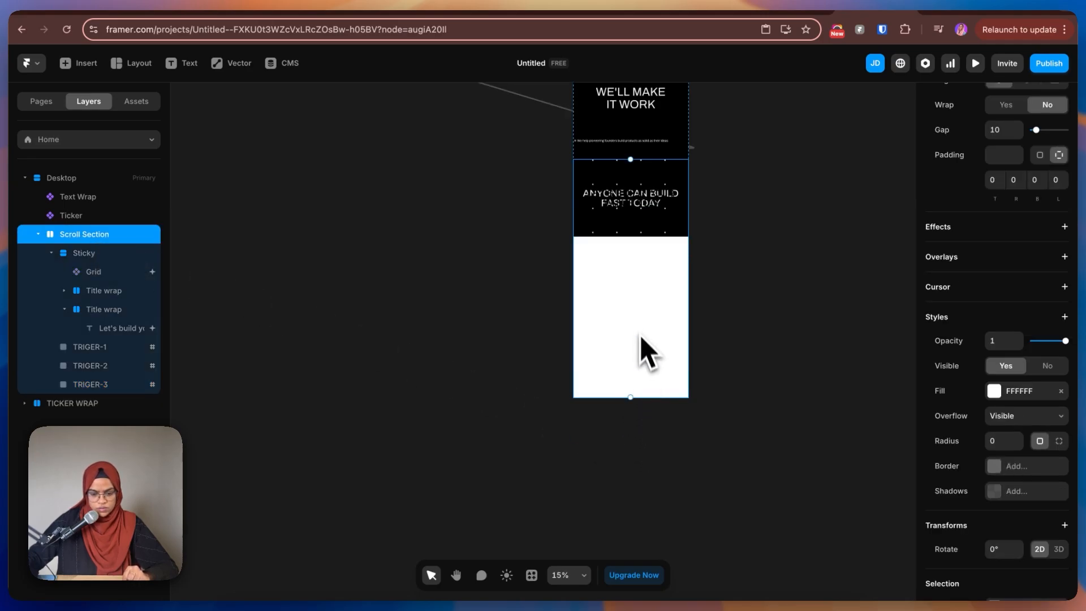
click(92, 379)
click(93, 369)
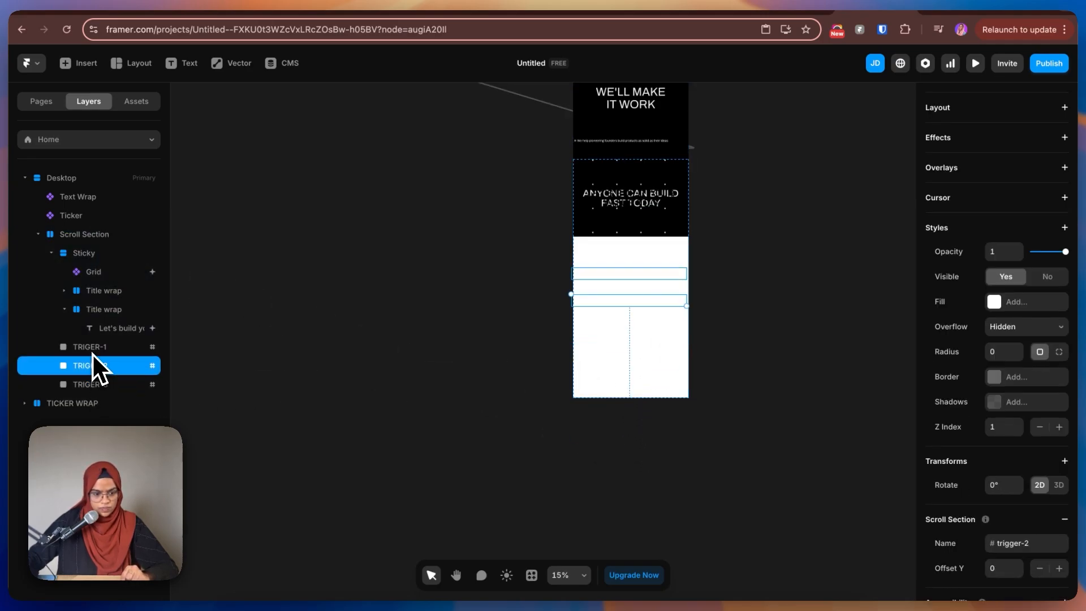
click(975, 63)
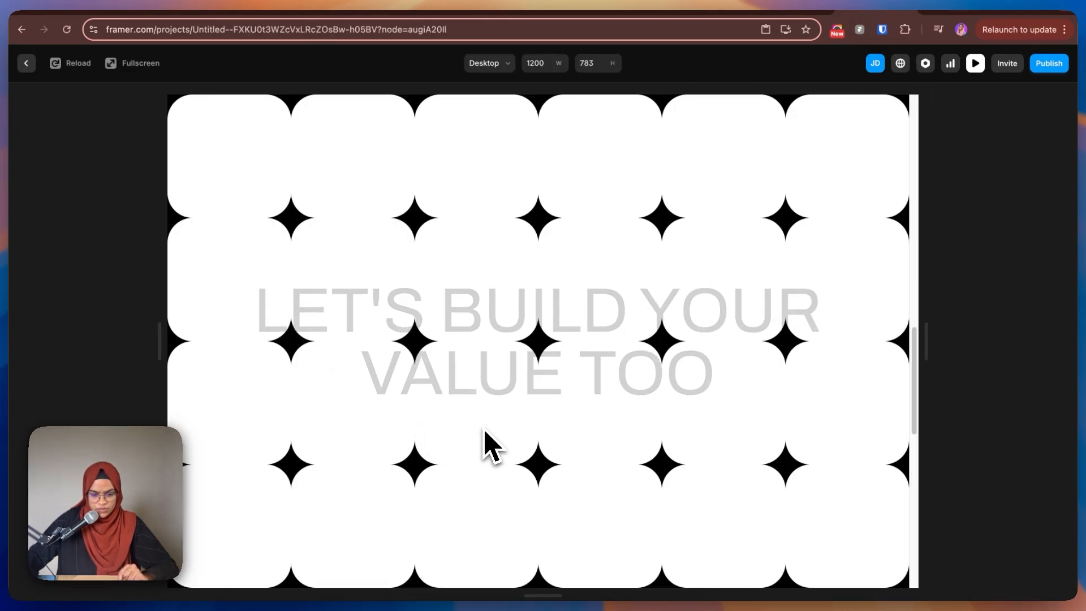
click(28, 64)
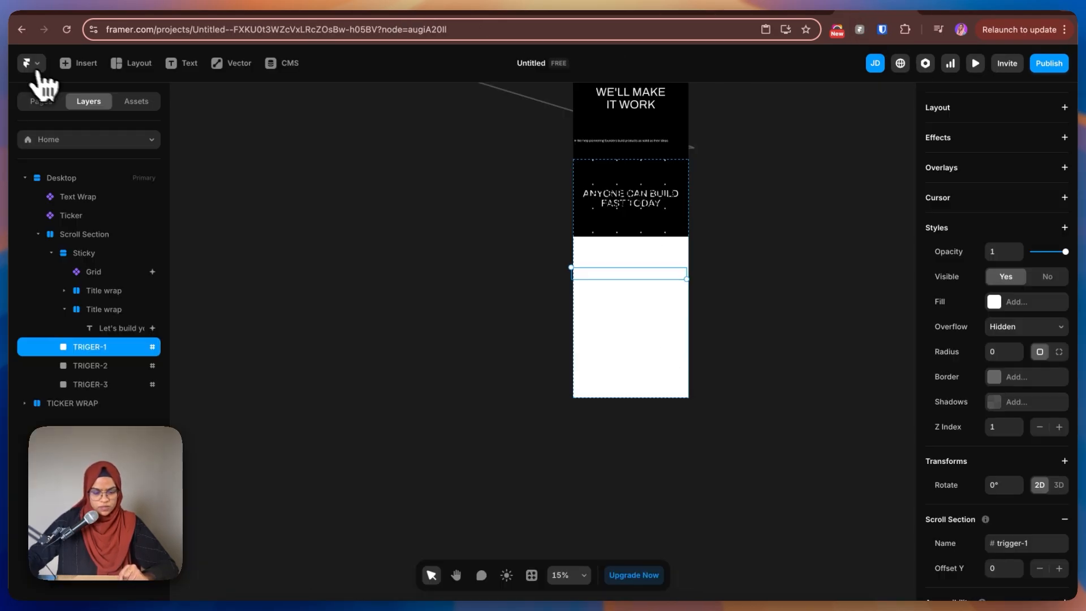
Step: Move the TRIGER-1 frame slightly down within the Scroll Section
click(98, 365)
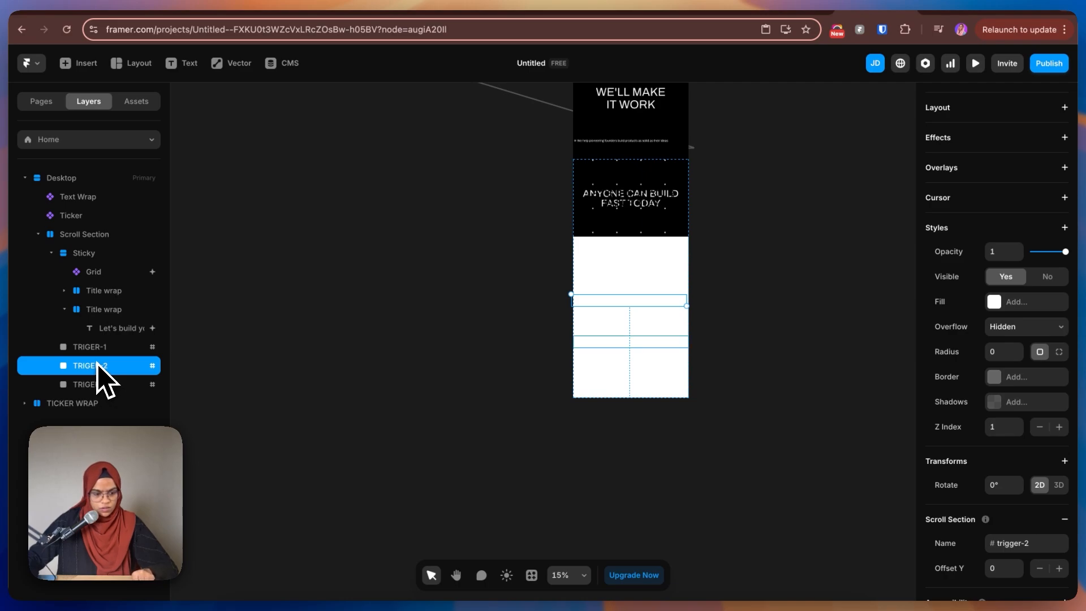
click(97, 352)
click(644, 299)
click(643, 277)
drag(644, 285, 644, 288)
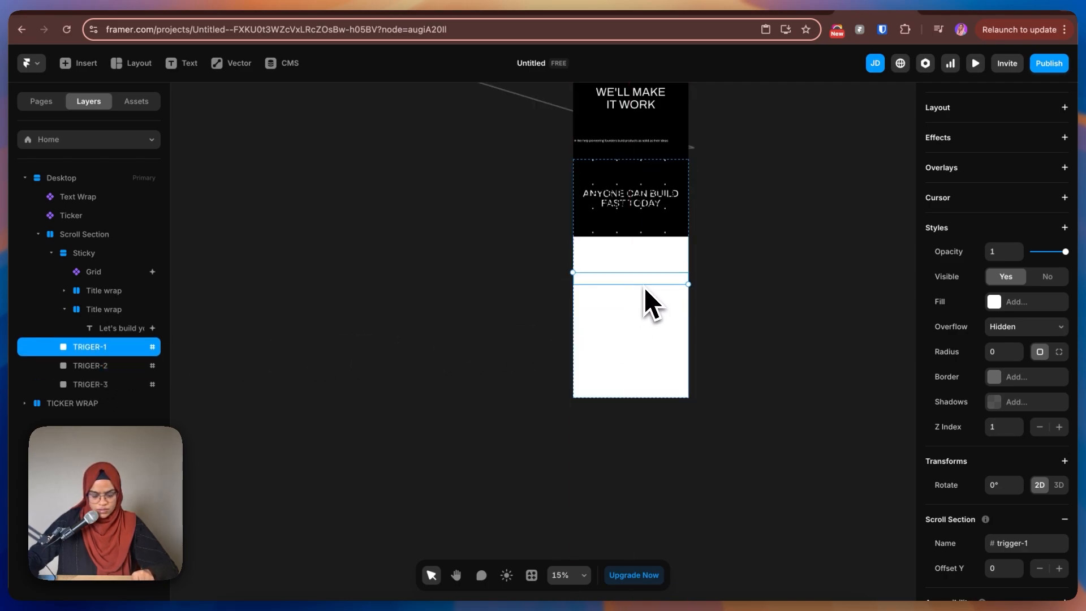
Step: Undo the last frame change and lower the bottom edges of TRIGER-2 and TRIGER-3, making TRIGER-3 about 261 px high
key(super+z)
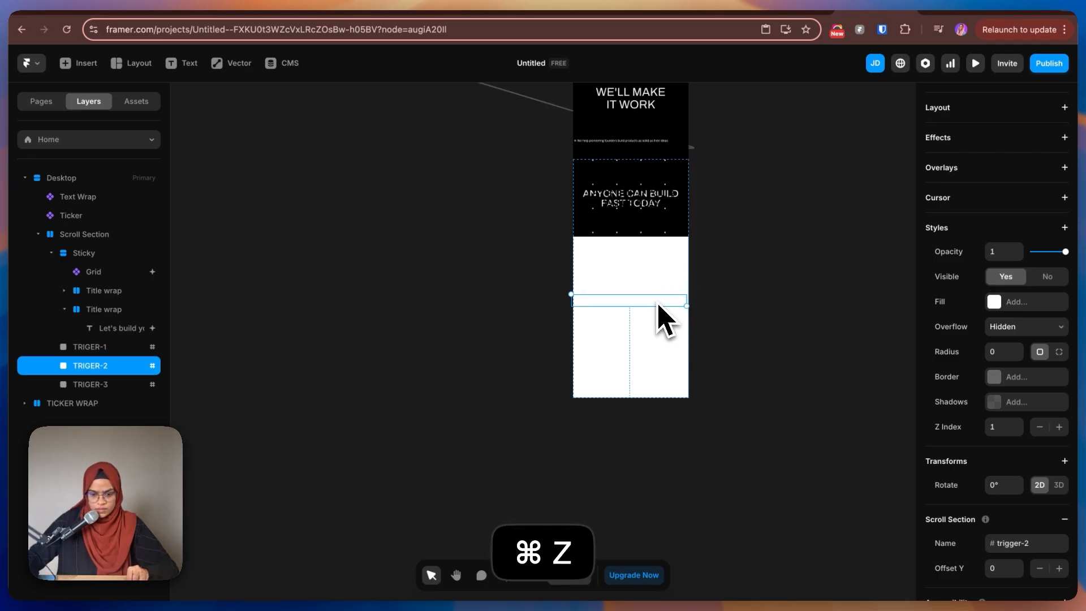
scroll(1029, 262, up, 5)
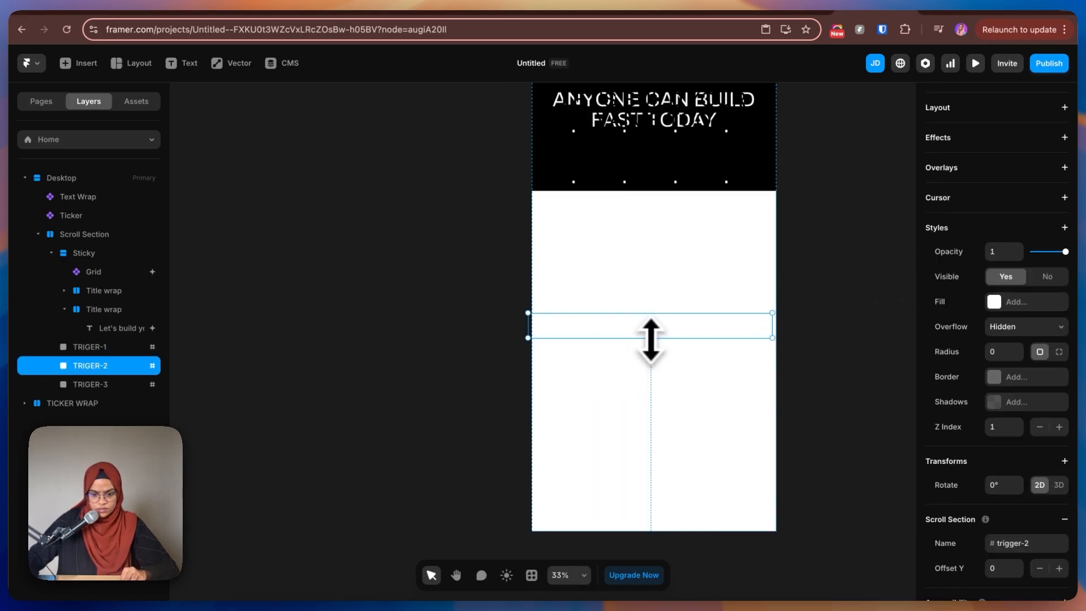
drag(650, 339, 656, 371)
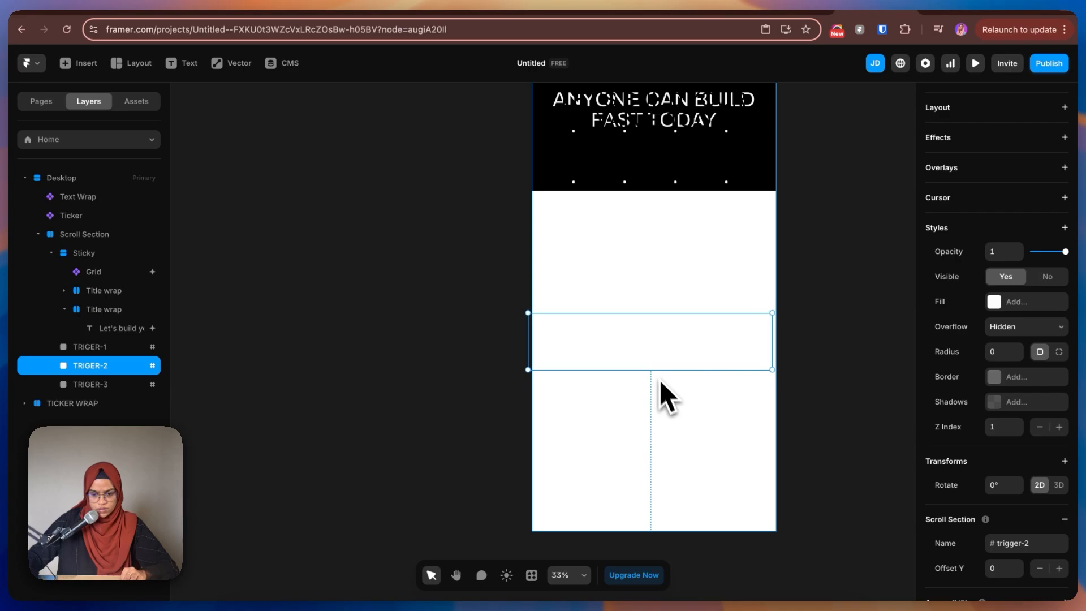
click(674, 391)
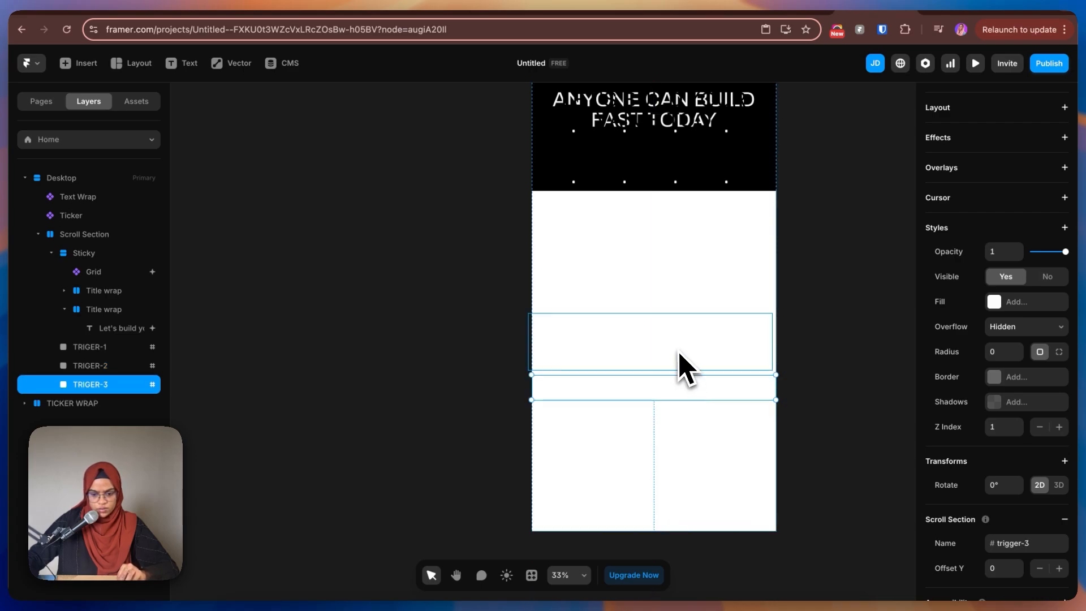
drag(677, 396, 681, 441)
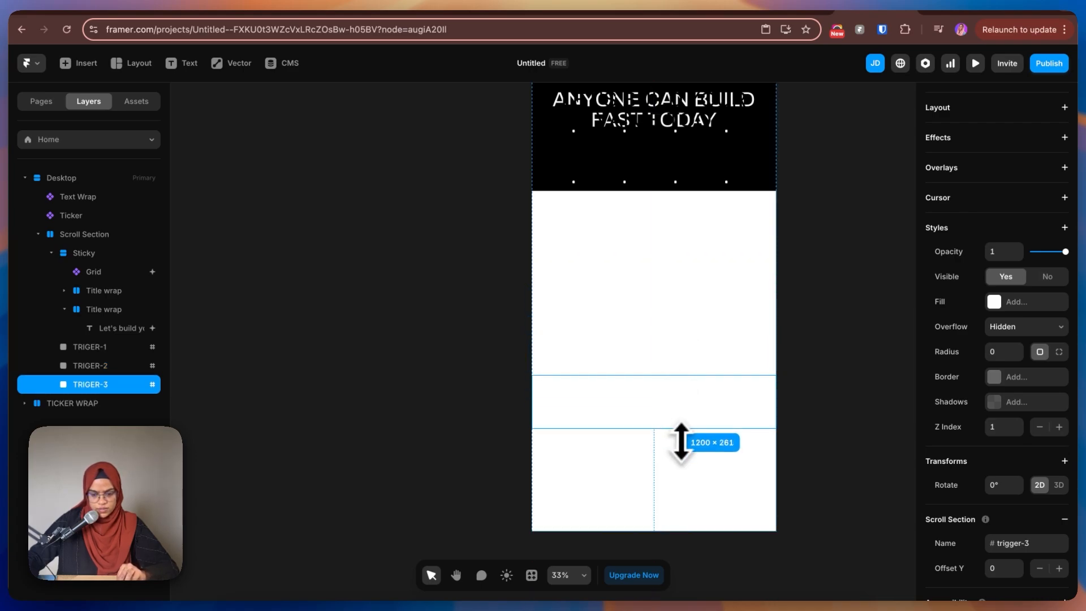
click(860, 317)
Step: Preview the page and check the scroll timing of the grid variants and titles with the taller triggers
click(976, 63)
scroll(744, 388, down, 5)
scroll(744, 388, down, 10)
scroll(733, 399, down, 5)
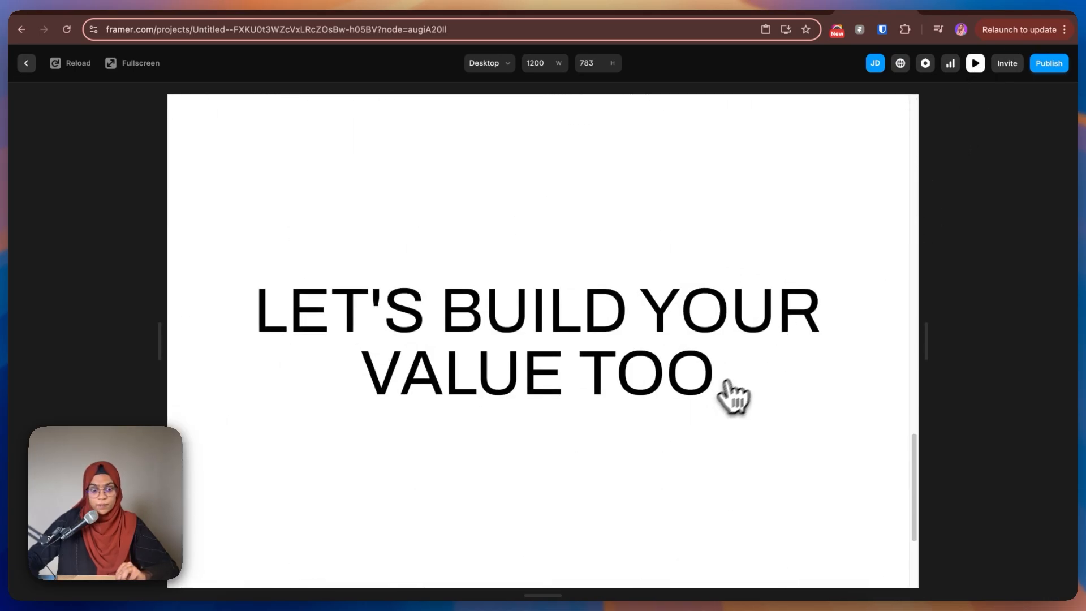
click(26, 62)
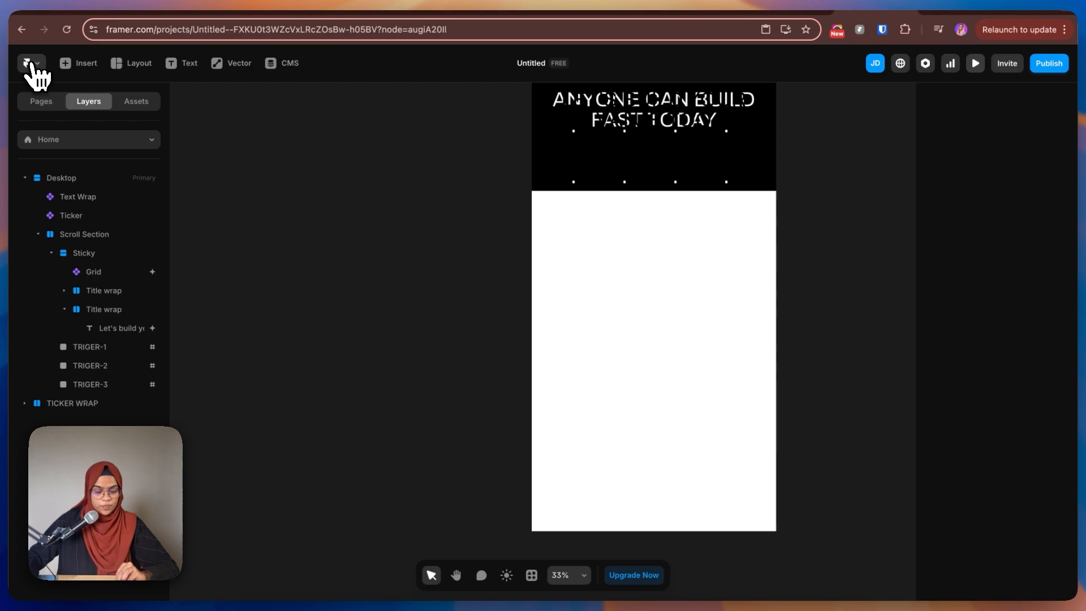
Step: Add a maximum width to the first Title wrap, trying 800, 900 and 1000 before entering 1200
click(94, 290)
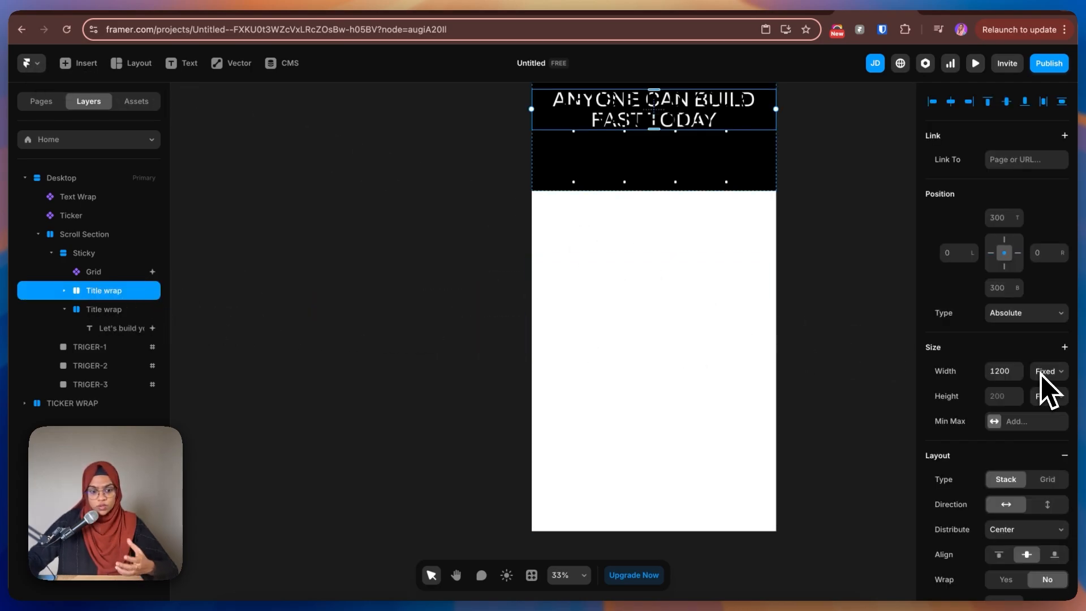
click(1007, 420)
click(1025, 431)
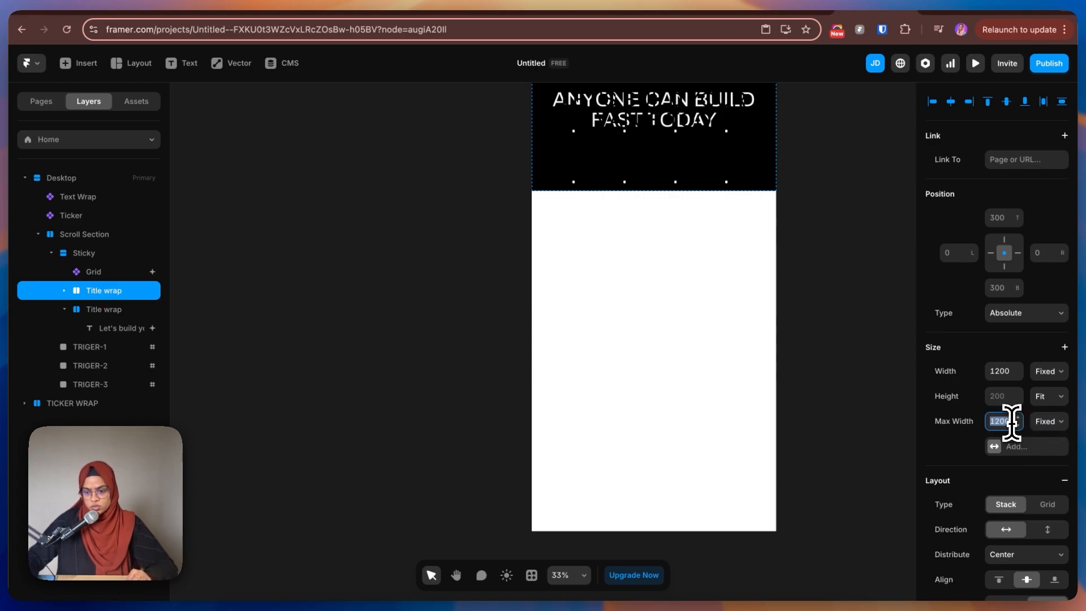
key(BackSpace)
text(800)
key(BackSpace)
key(BackSpace)
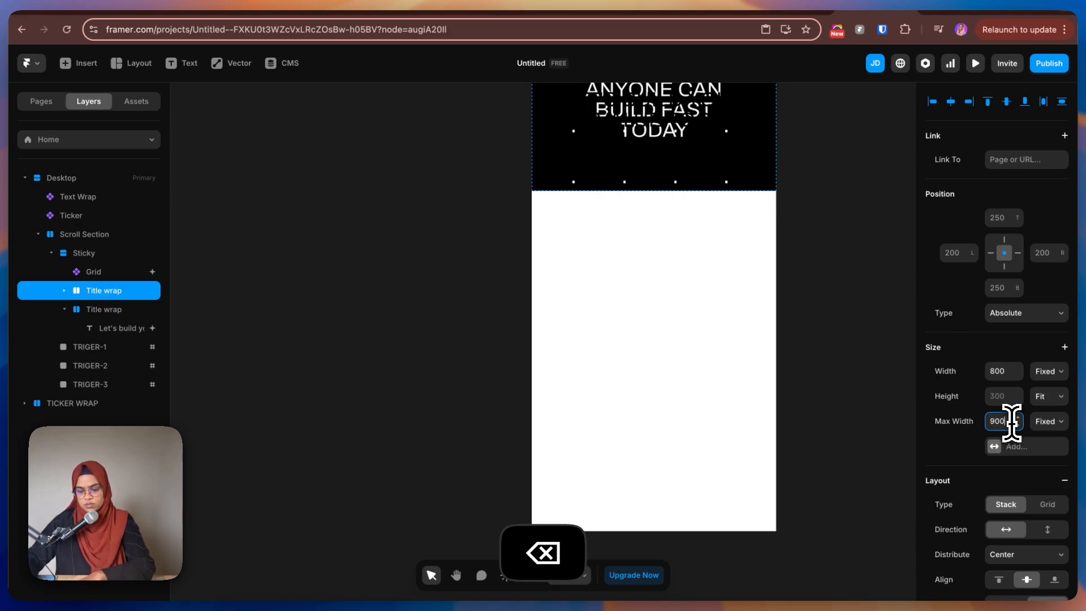
text(0)
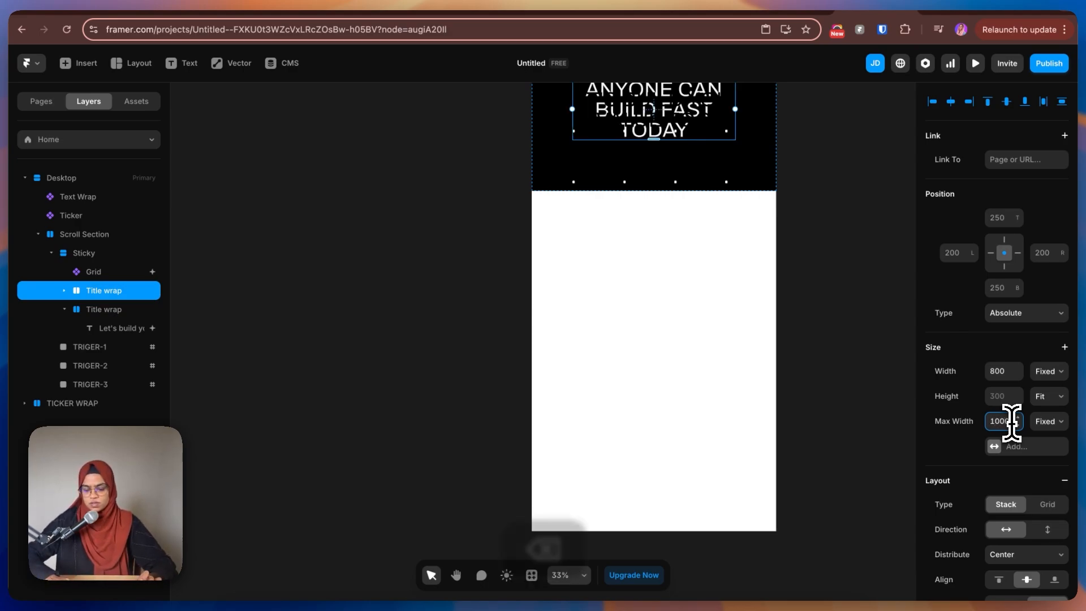
key(BackSpace)
text(0)
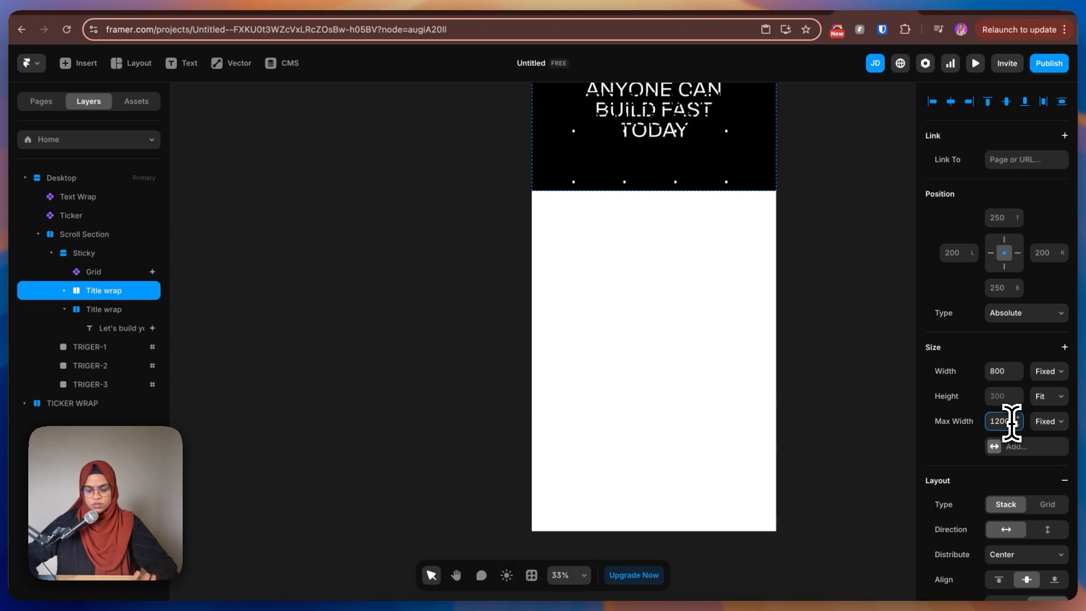
Step: Make the second Title wrap 100% relative width and give it a maximum width of 1000
click(104, 310)
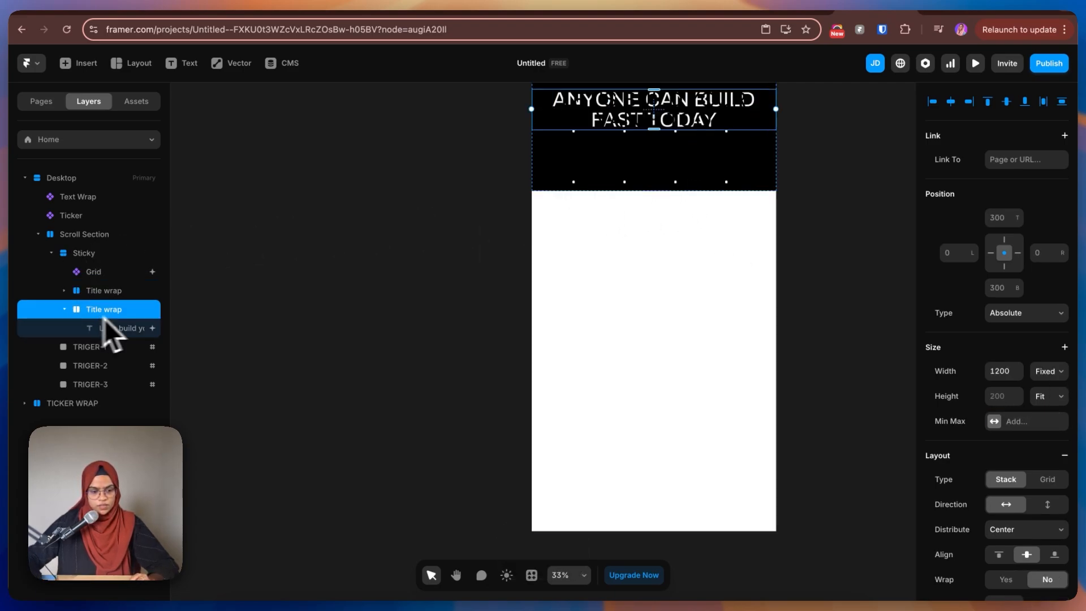
click(997, 425)
click(1051, 375)
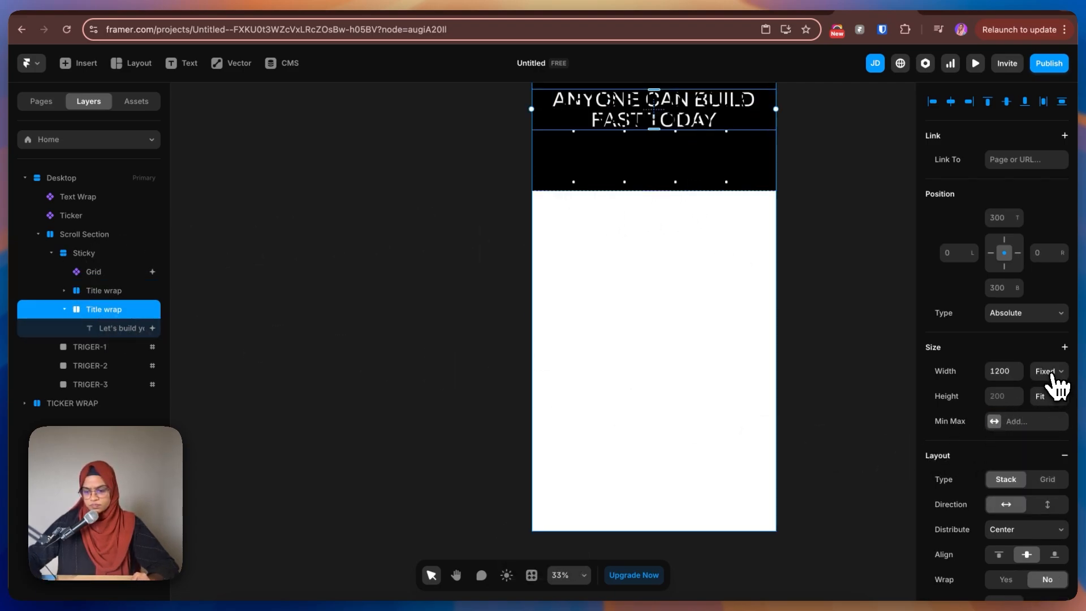
click(997, 426)
click(1011, 432)
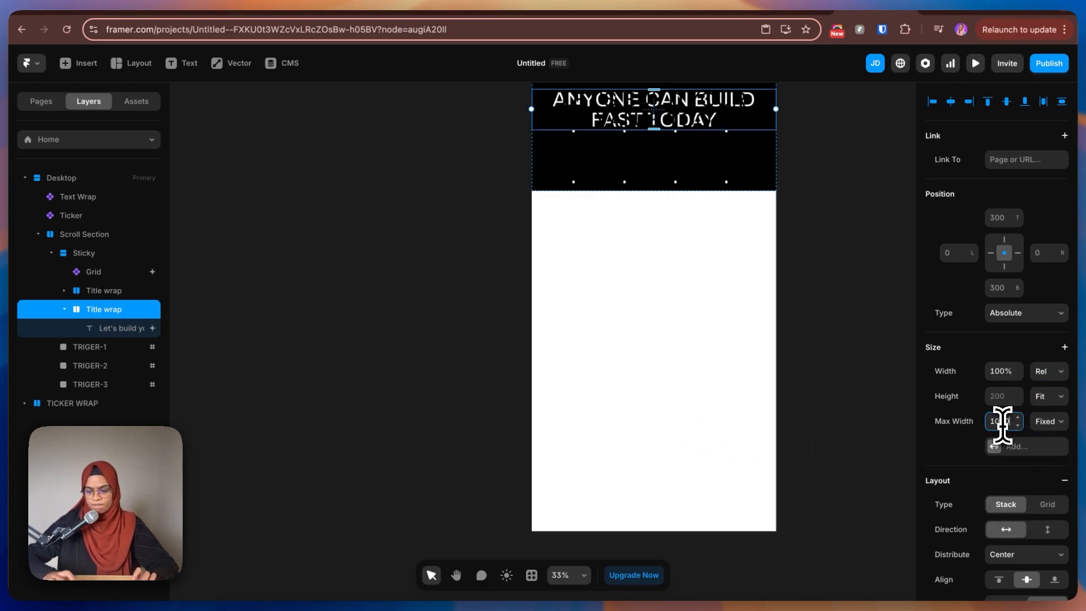
Step: Preview the page at a width of 1660 and examine the title wrapping and grid through the sticky section
click(975, 63)
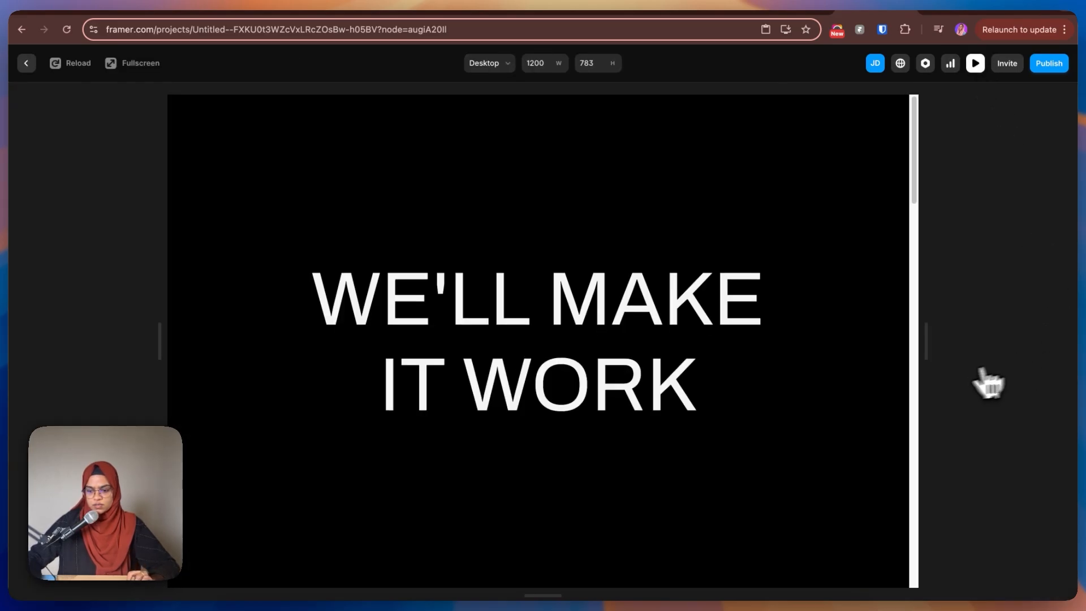
drag(929, 359, 1082, 364)
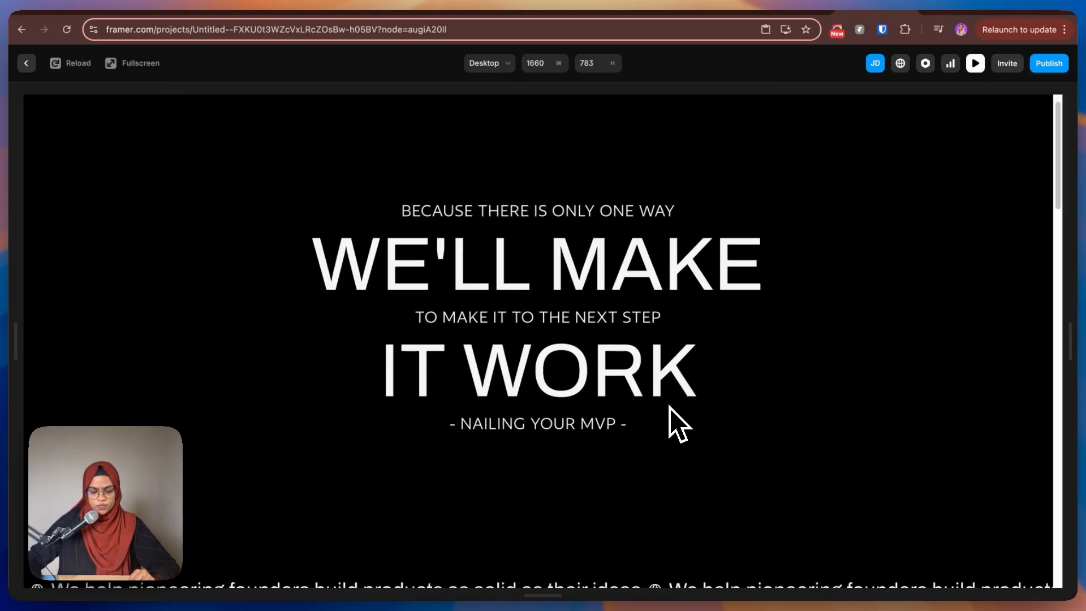
scroll(673, 424, down, 15)
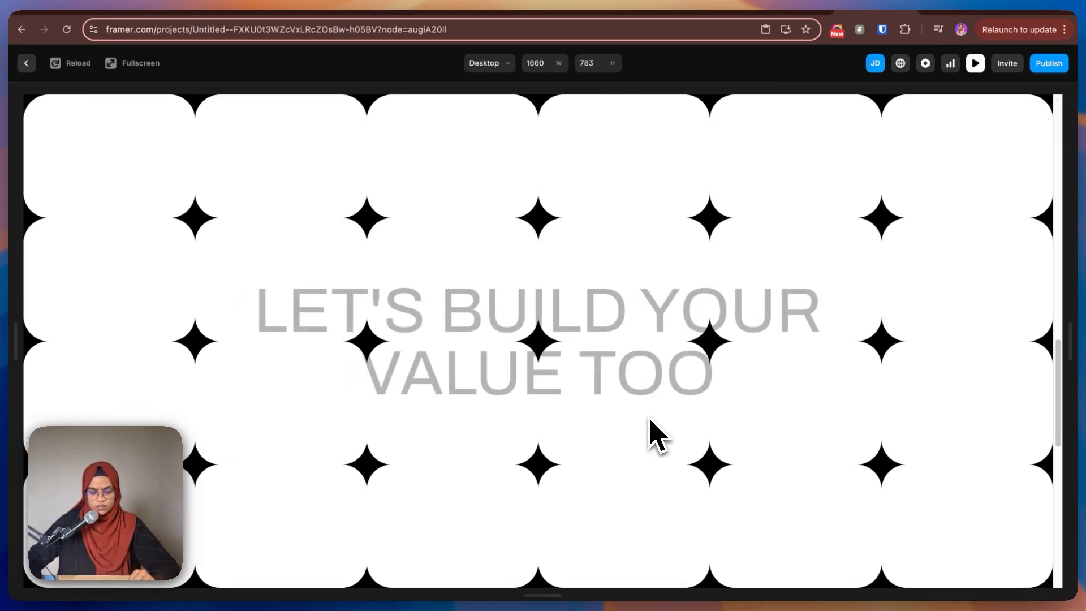
scroll(658, 436, down, 5)
scroll(658, 436, up, 15)
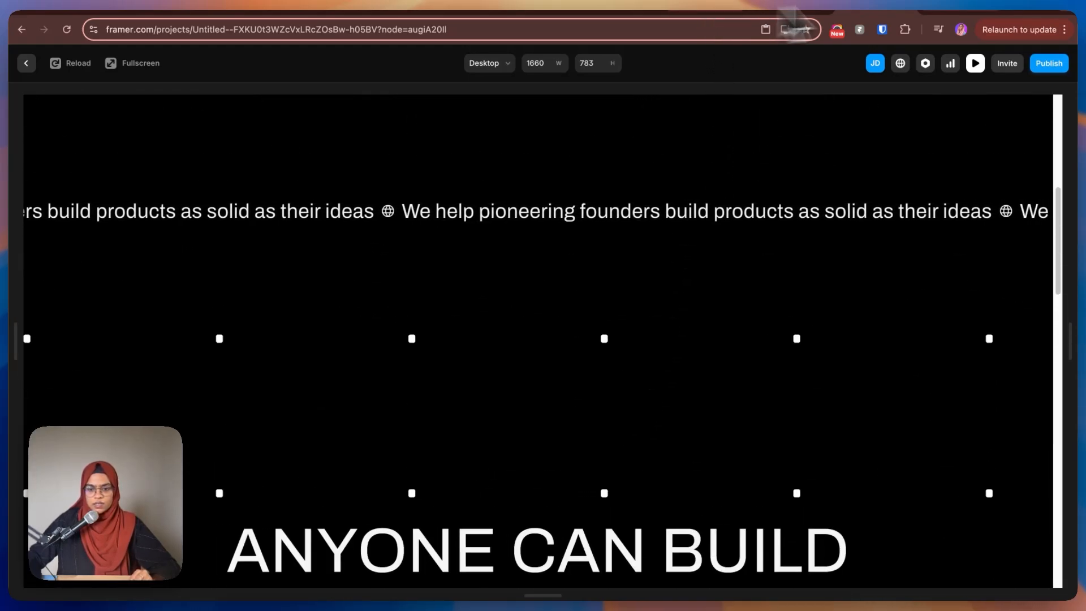
Step: Switch to the xscape.studio site and examine the dot size and title in its grid section
click(939, 8)
scroll(784, 444, down, 10)
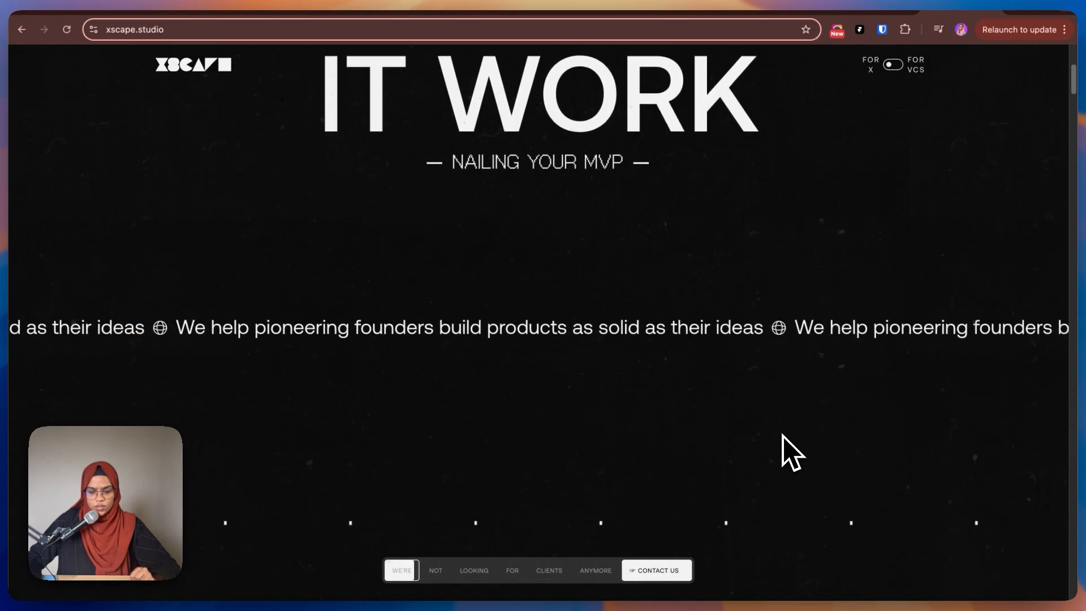
scroll(790, 452, down, 5)
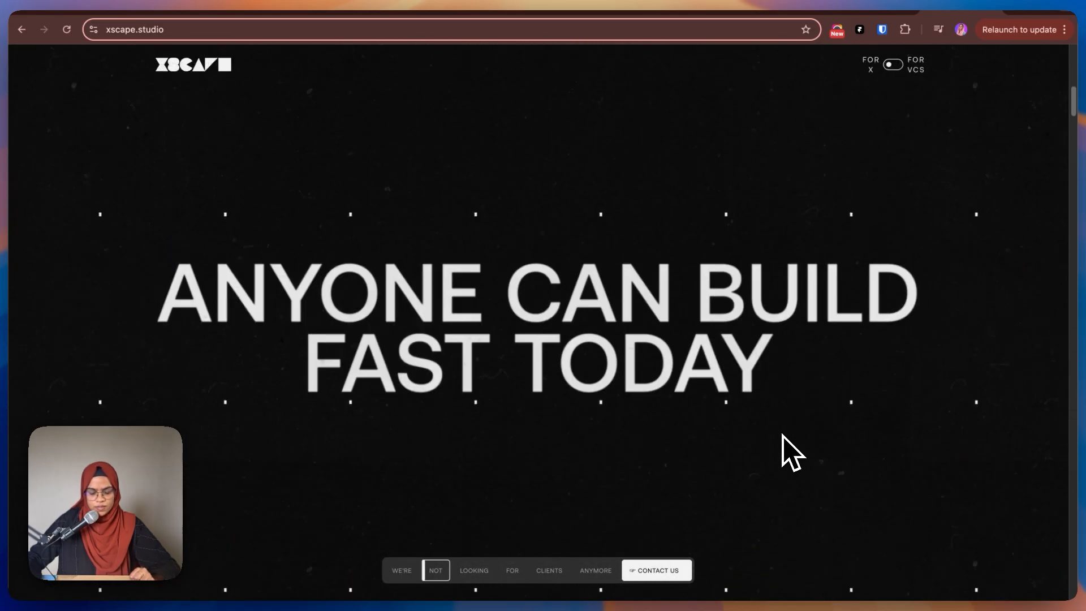
scroll(780, 449, up, 5)
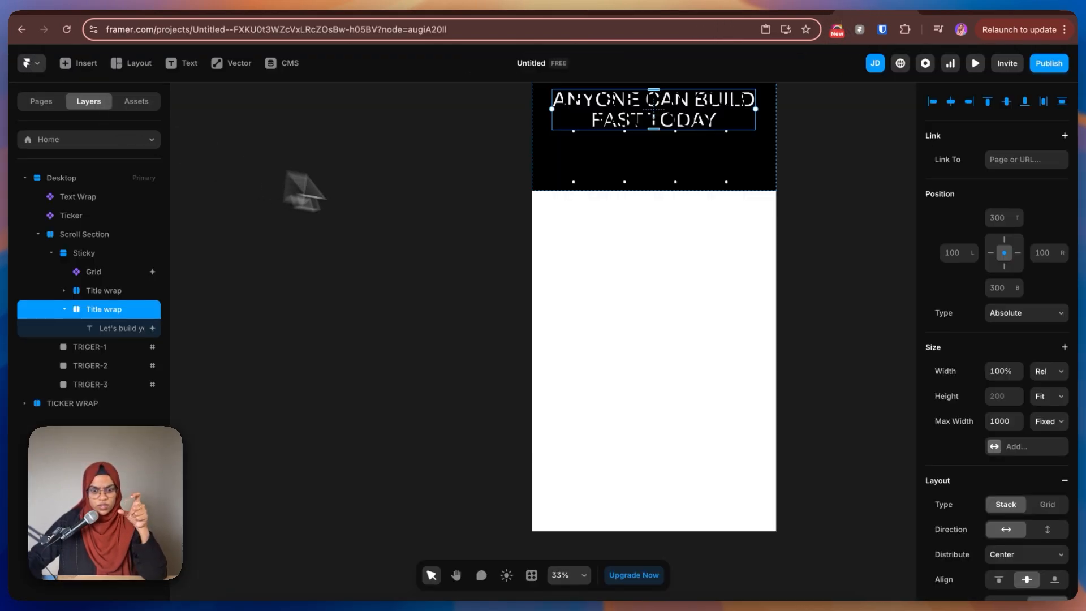
Step: In the Grid component's First variant, set every dot frame to 6 by 6 with a radius of 1, then return to Home
click(105, 273)
scroll(1013, 524, down, 2)
click(1013, 518)
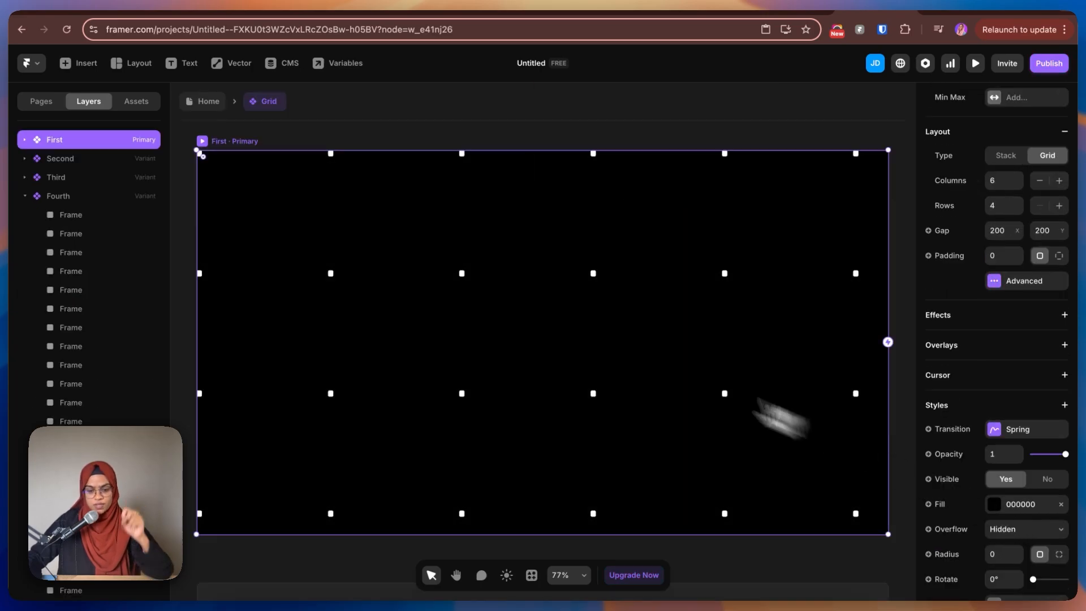
click(25, 195)
click(25, 139)
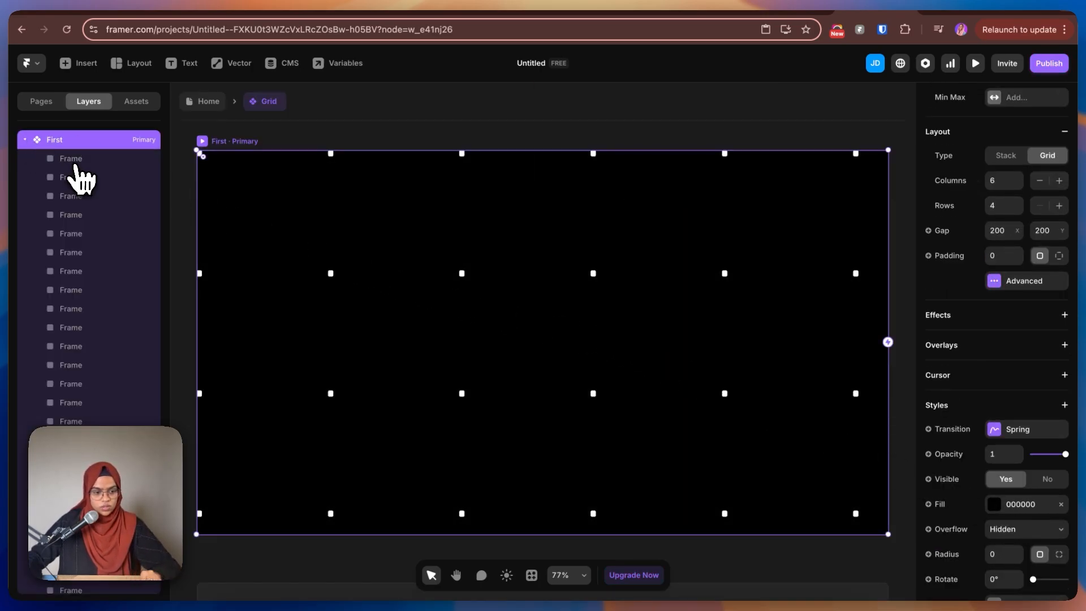
click(73, 160)
scroll(89, 283, down, 1)
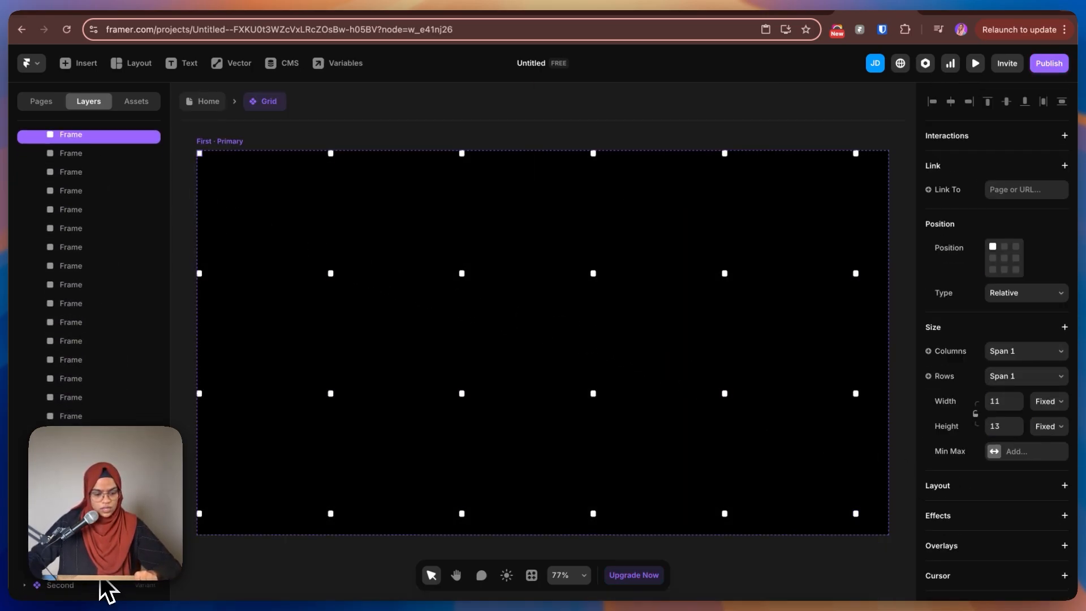
key(super+a)
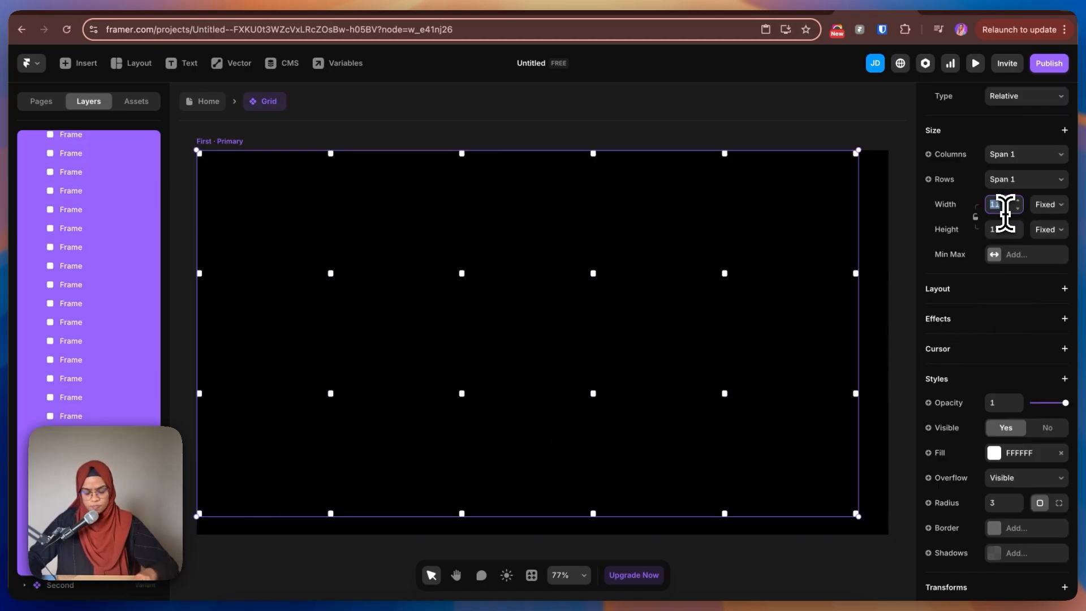
click(1003, 229)
key(Return)
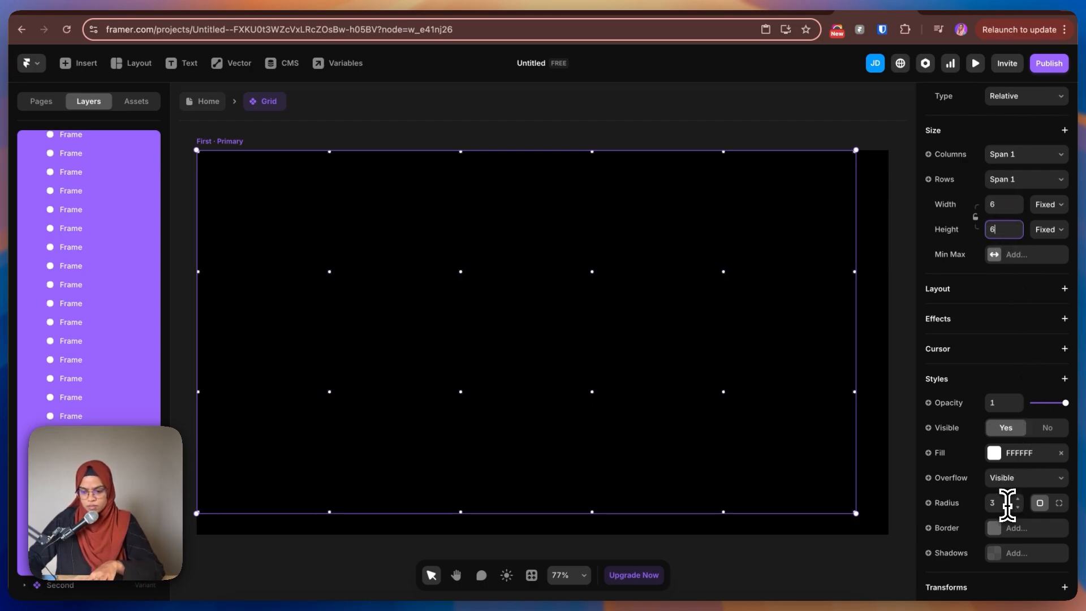
key(Return)
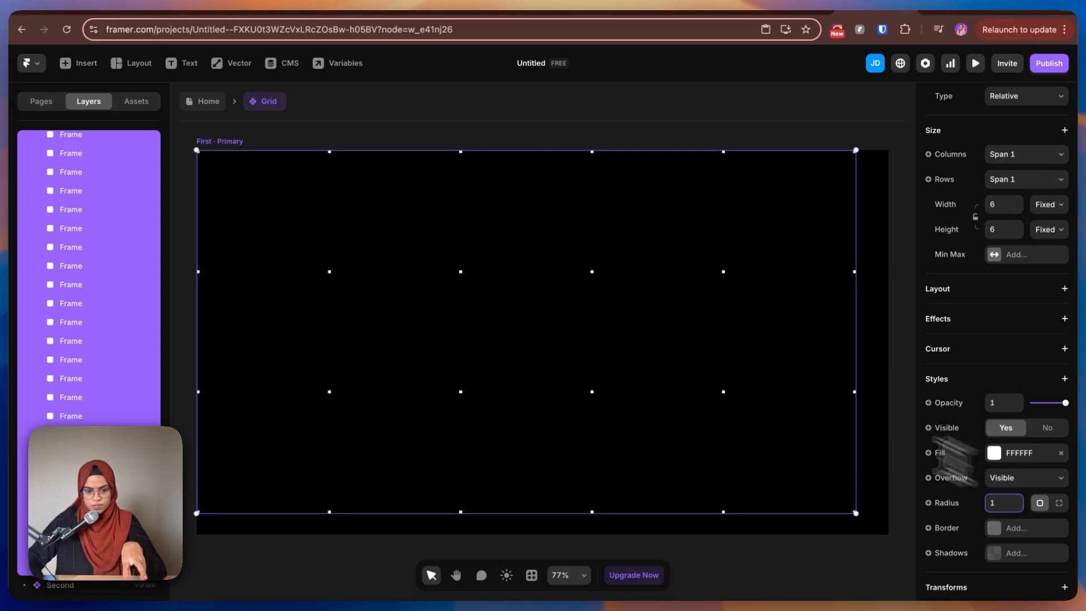
click(209, 103)
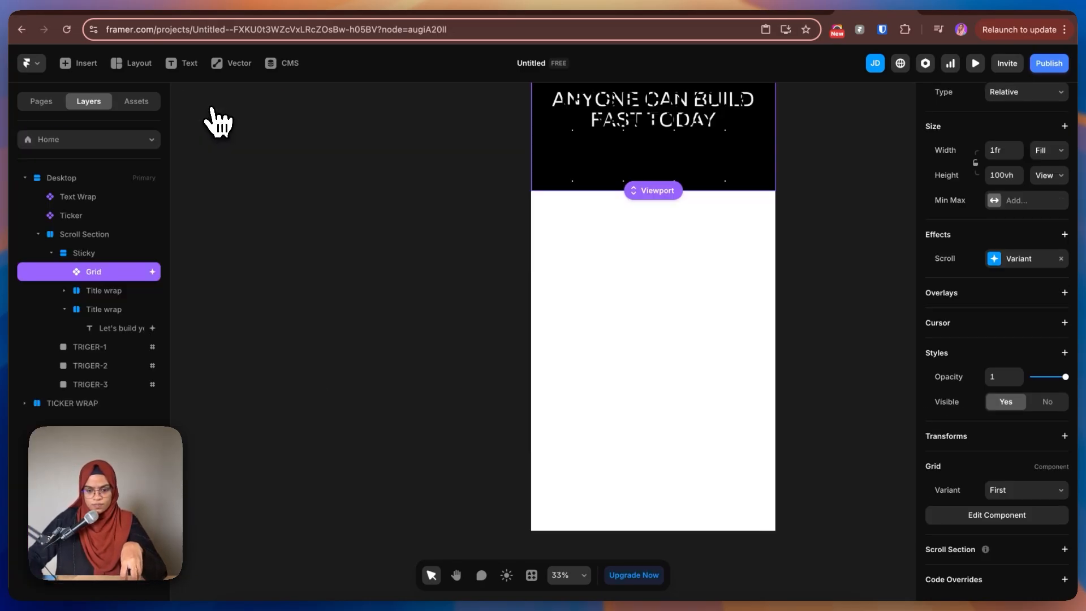
Step: Preview the page at a width of 1200 and examine the smaller dots and variant transitions through the sticky section
click(983, 68)
scroll(819, 431, down, 5)
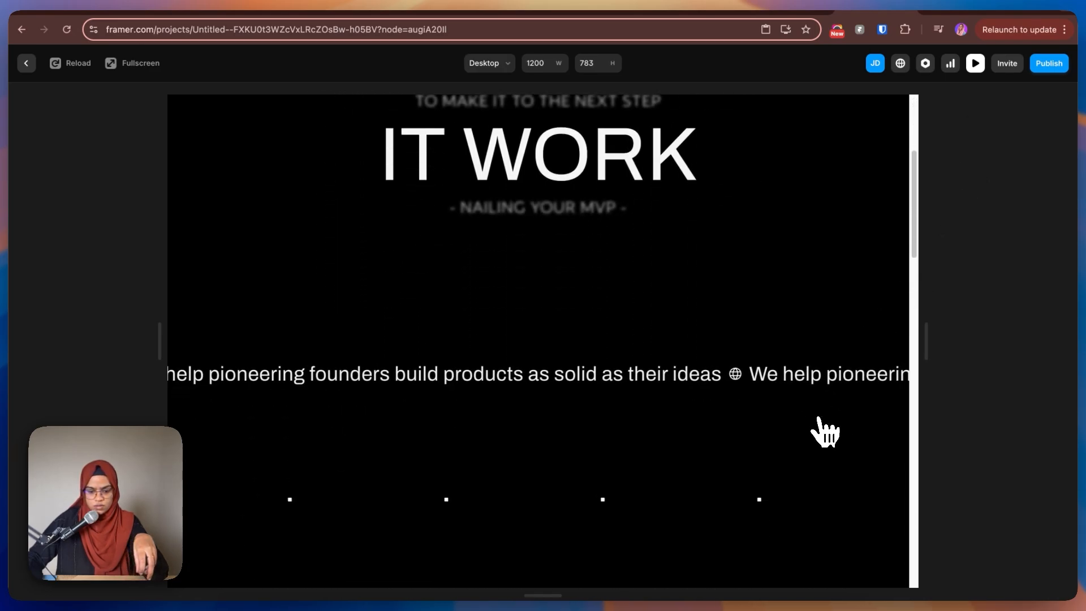
scroll(826, 433, down, 5)
scroll(827, 433, down, 2)
scroll(775, 436, down, 5)
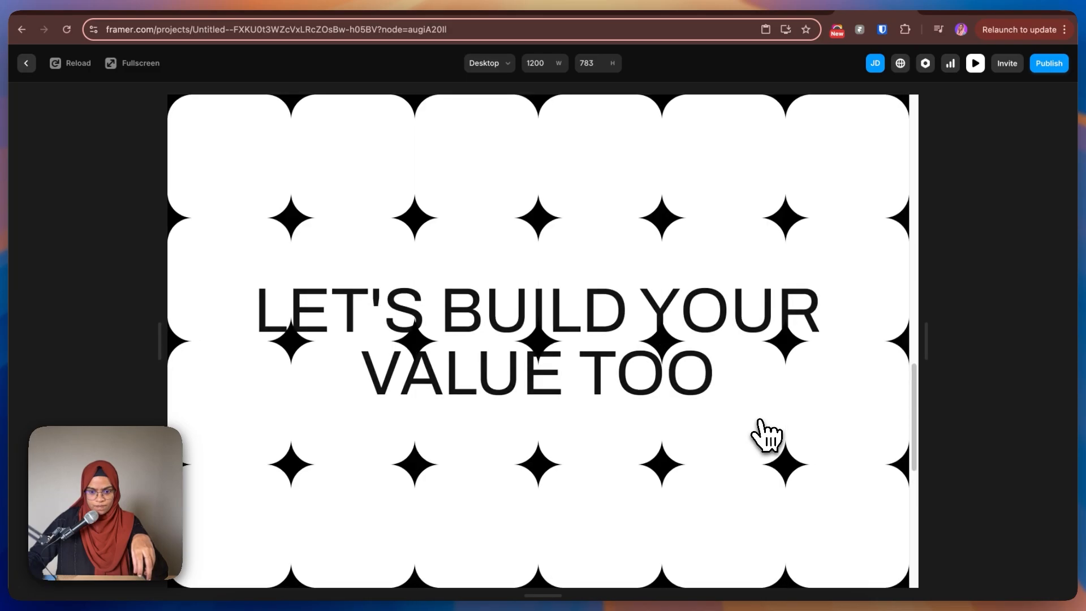
key(Escape)
click(207, 108)
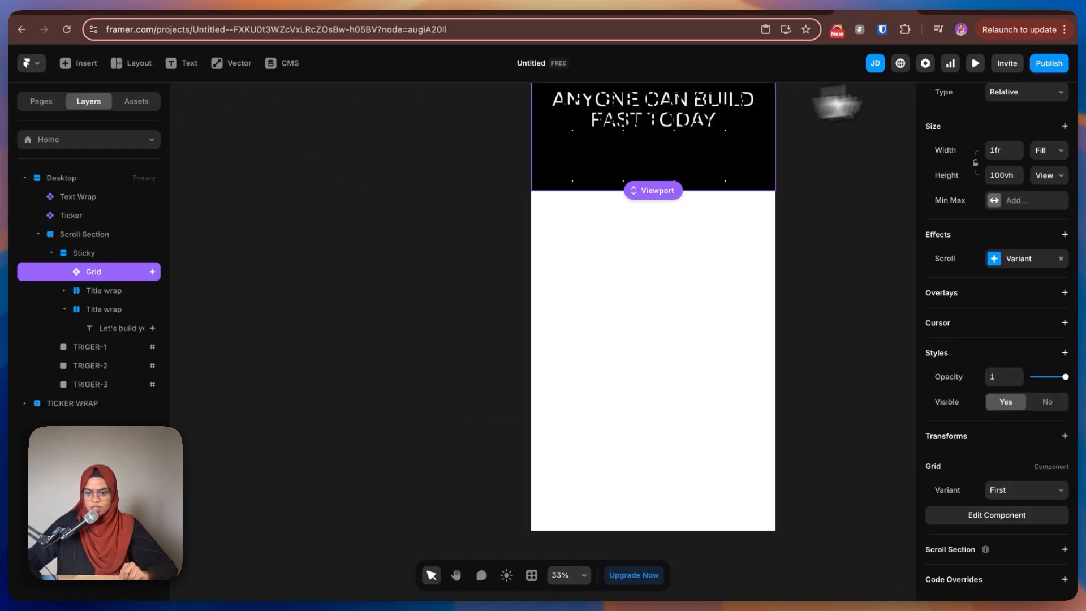
click(968, 65)
scroll(728, 328, down, 10)
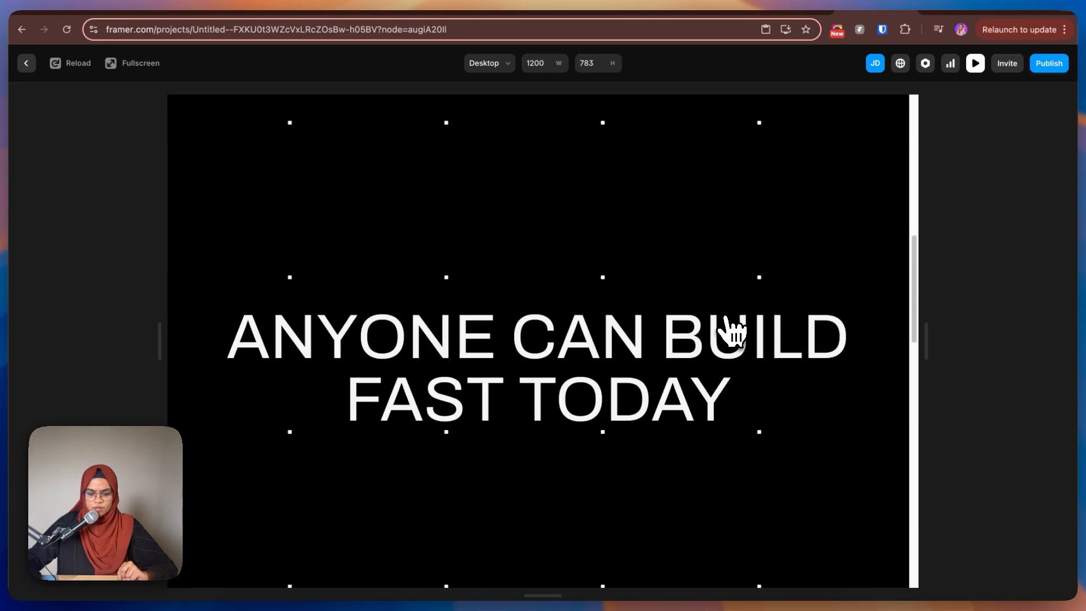
scroll(730, 330, down, 5)
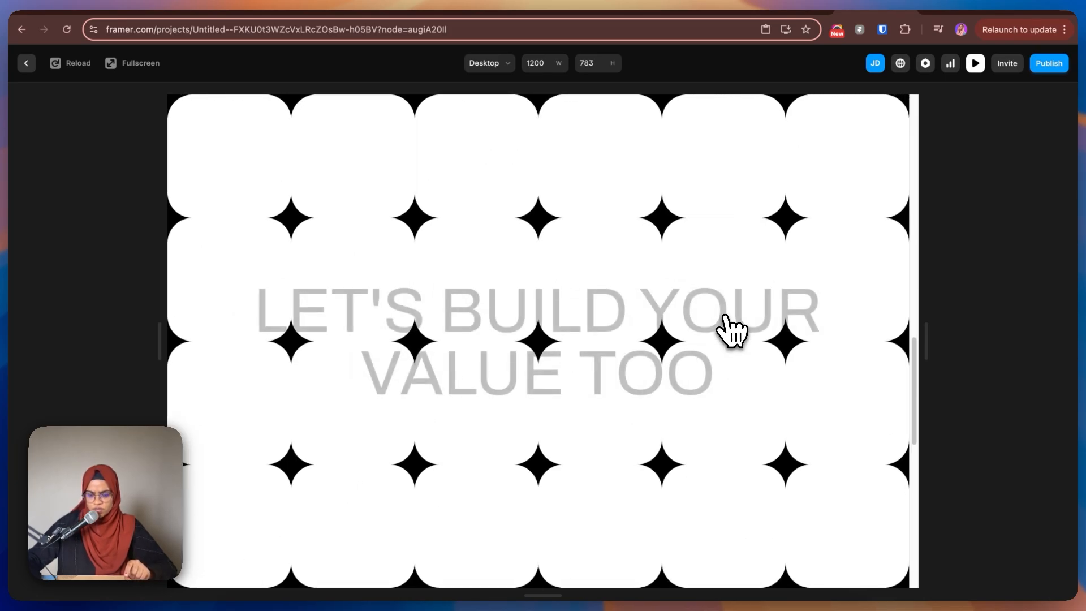
click(26, 63)
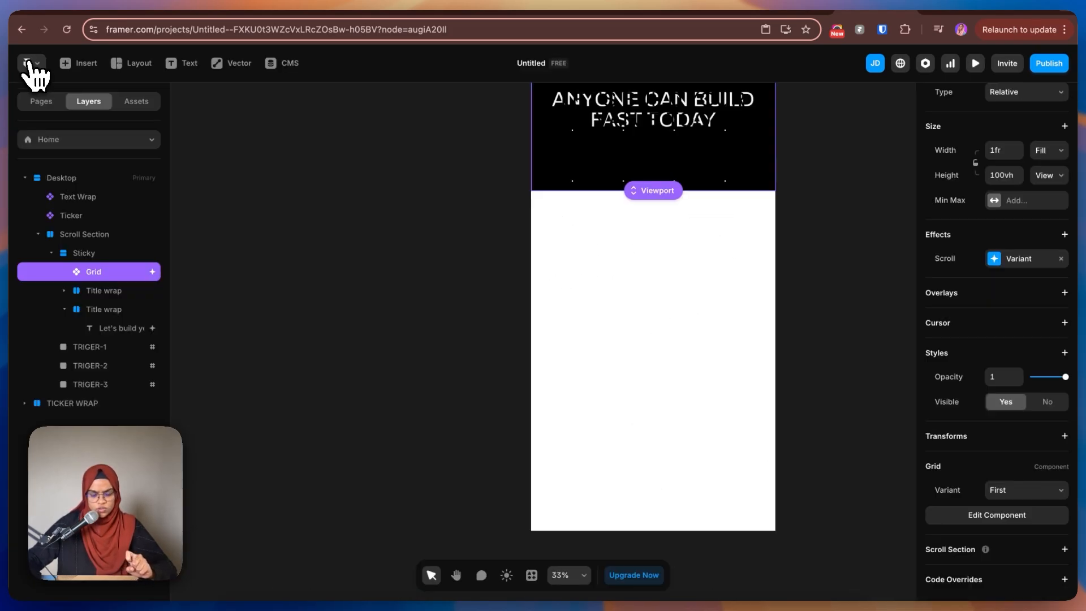
Step: In the Grid component's Third variant, set the radius of every frame to 20, then return to Home
double_click(727, 163)
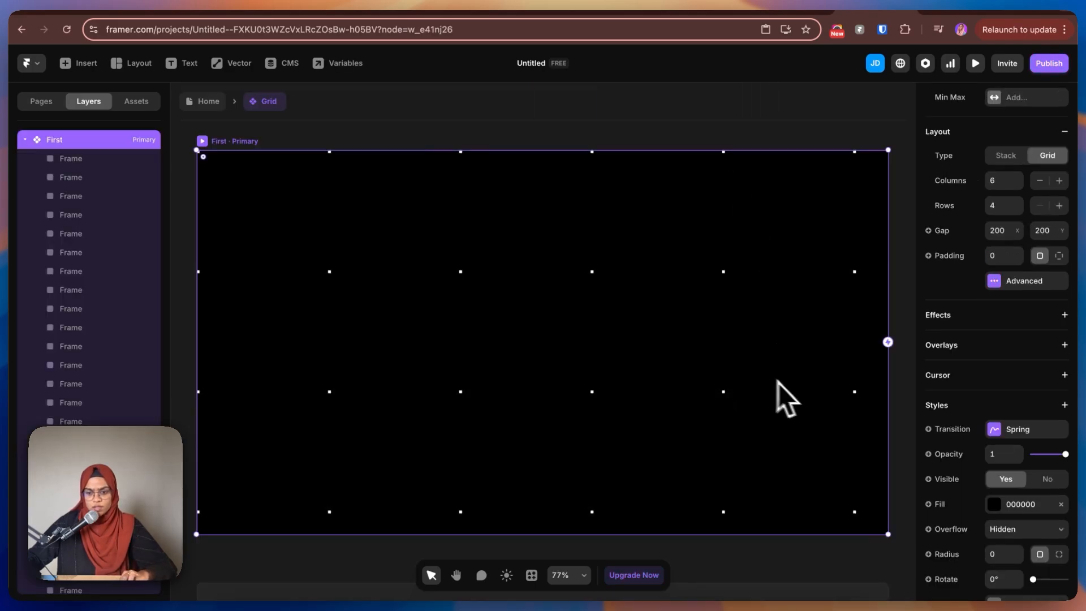
click(831, 497)
key(space)
drag(836, 502, 461, 473)
drag(560, 478, 378, 496)
click(504, 248)
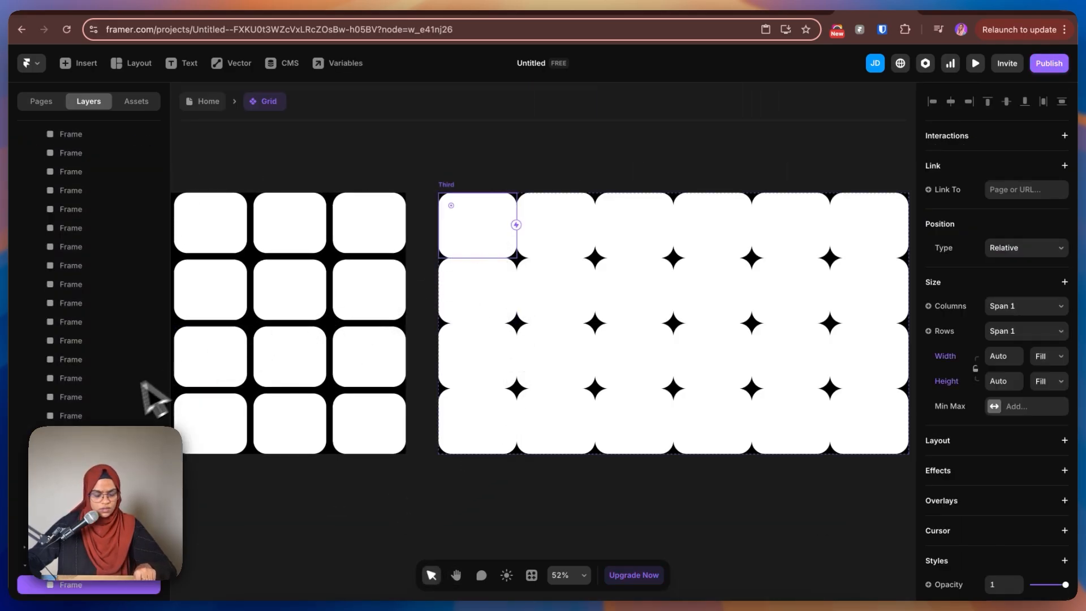
scroll(109, 399, down, 1)
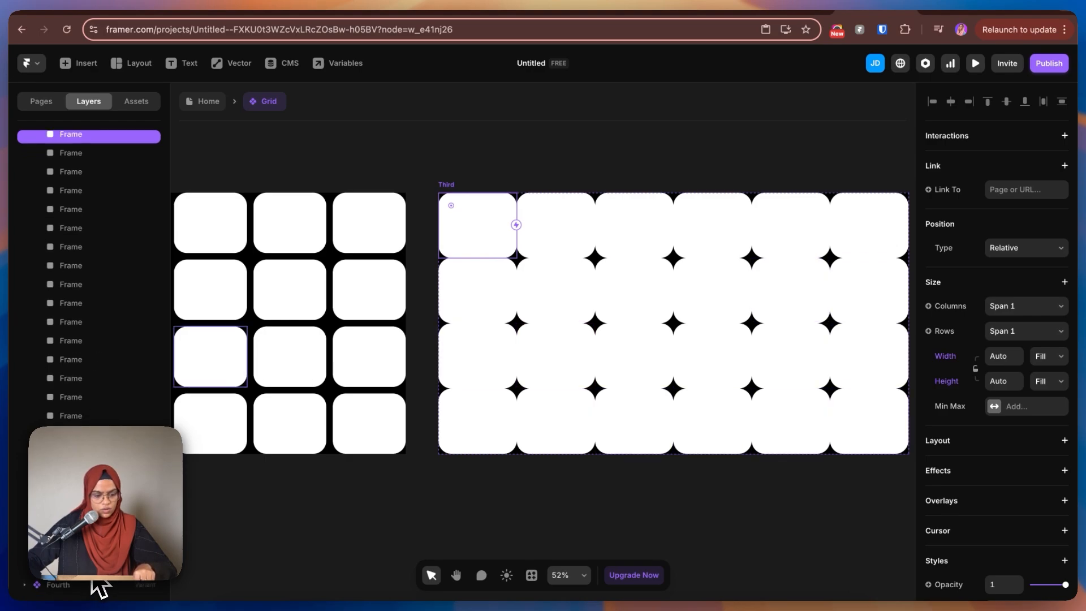
shift+click(92, 579)
scroll(1033, 552, down, 5)
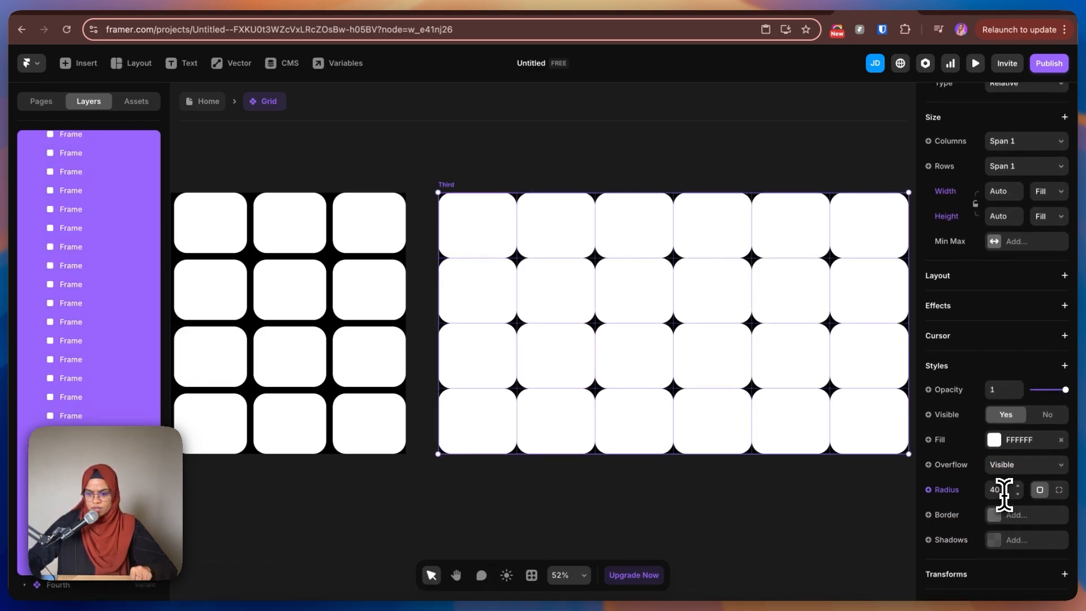
click(1002, 490)
text(20)
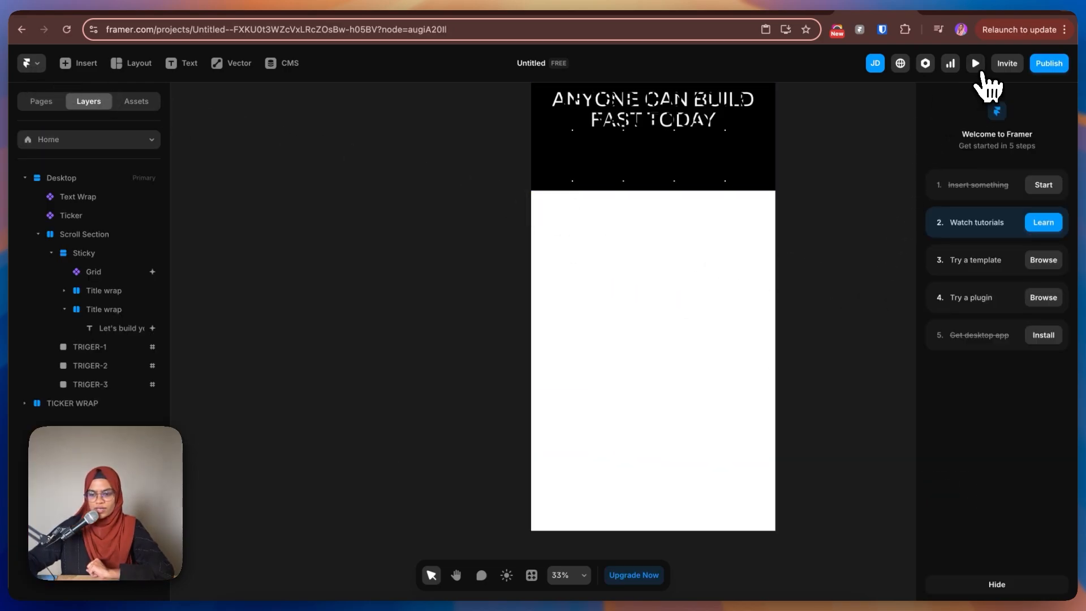
Step: Preview the page at a width of 1200 and examine the Third variant's reduced corner rounding and the title fades through the sticky section
click(980, 70)
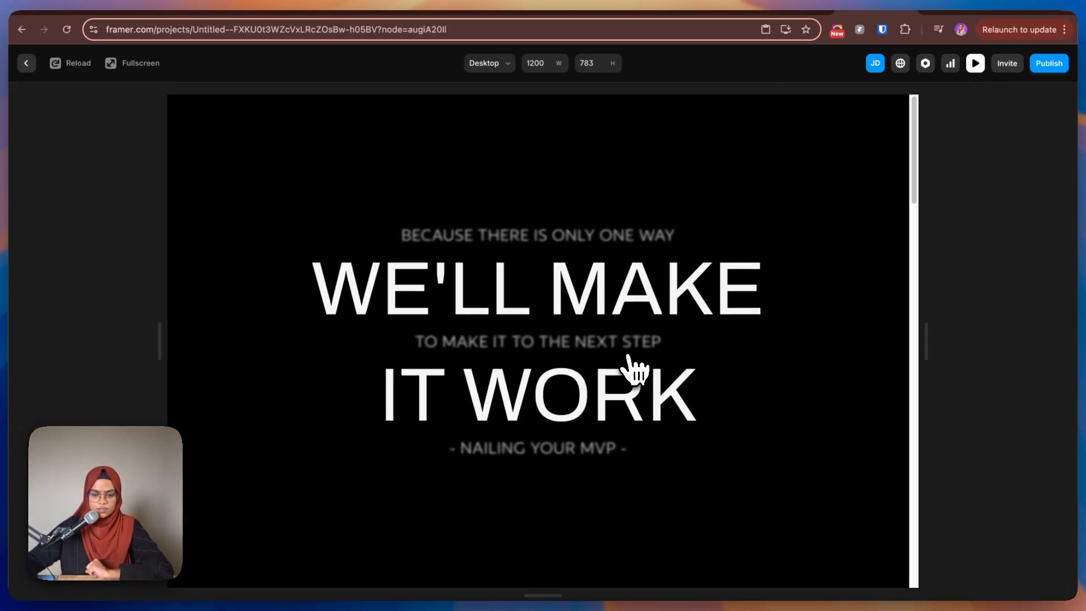
scroll(613, 356, down, 2)
scroll(614, 359, down, 4)
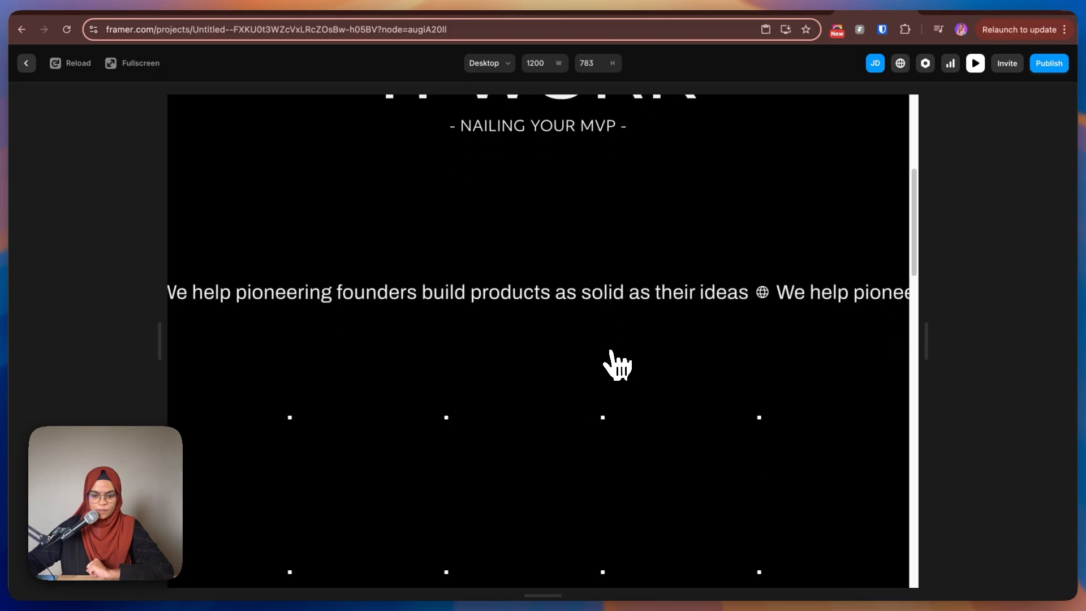
scroll(614, 359, down, 4)
scroll(618, 365, down, 5)
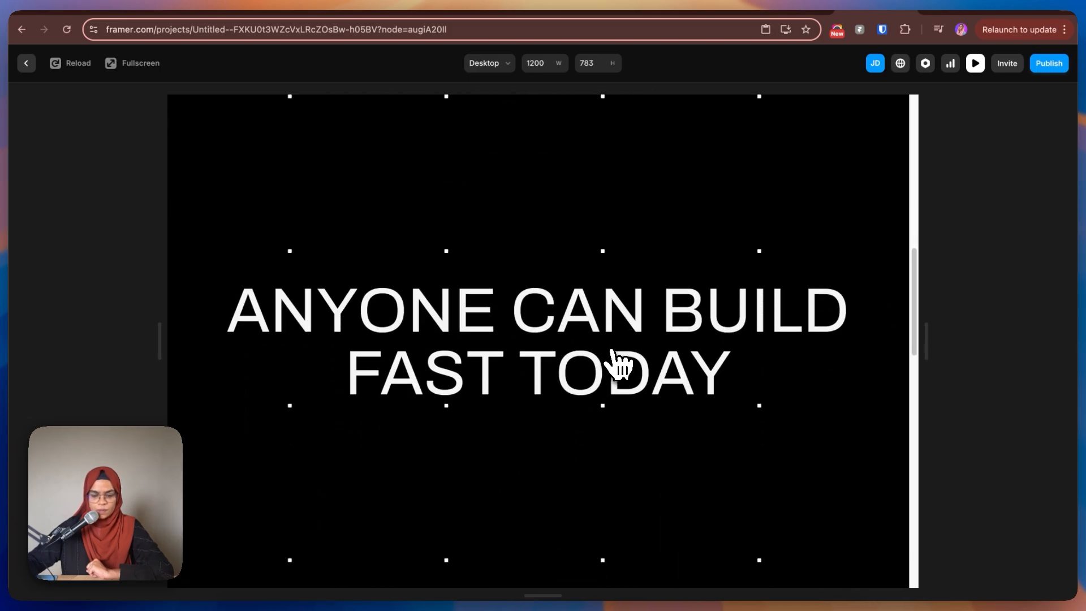
scroll(618, 365, down, 3)
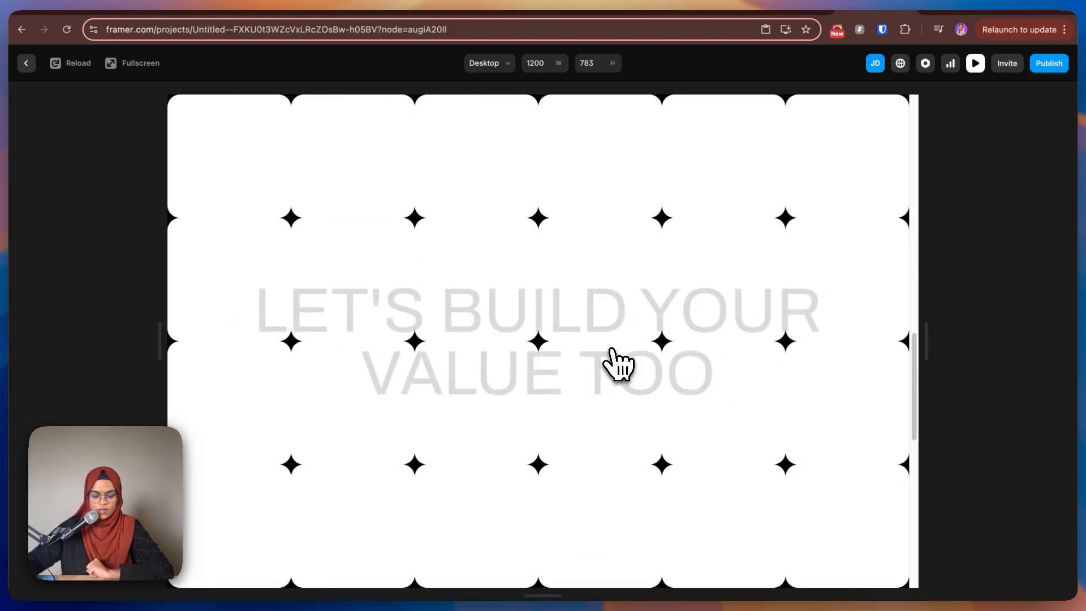
scroll(616, 368, down, 3)
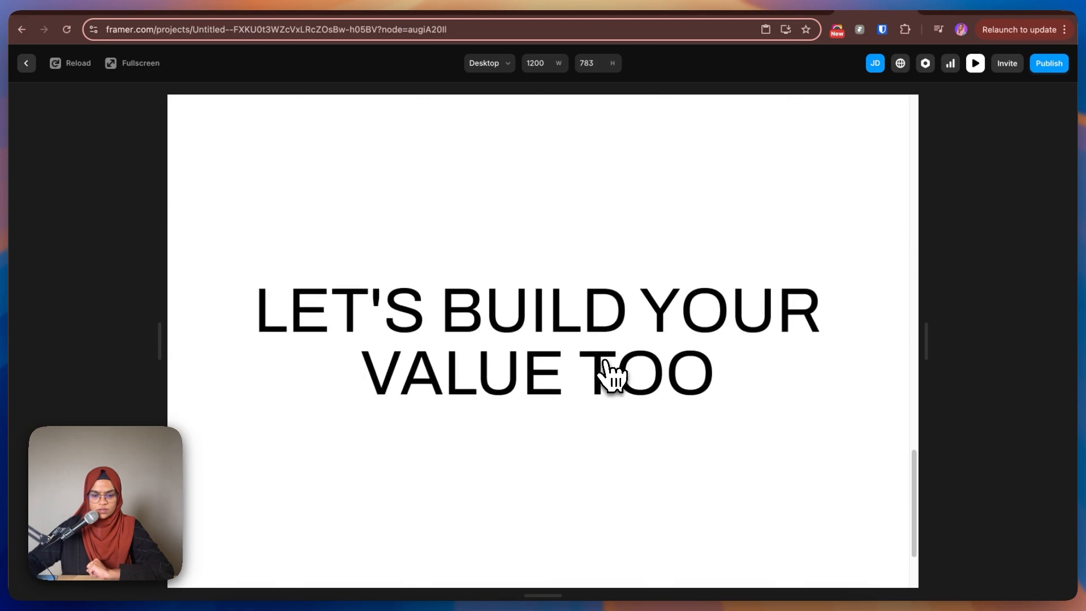
click(26, 64)
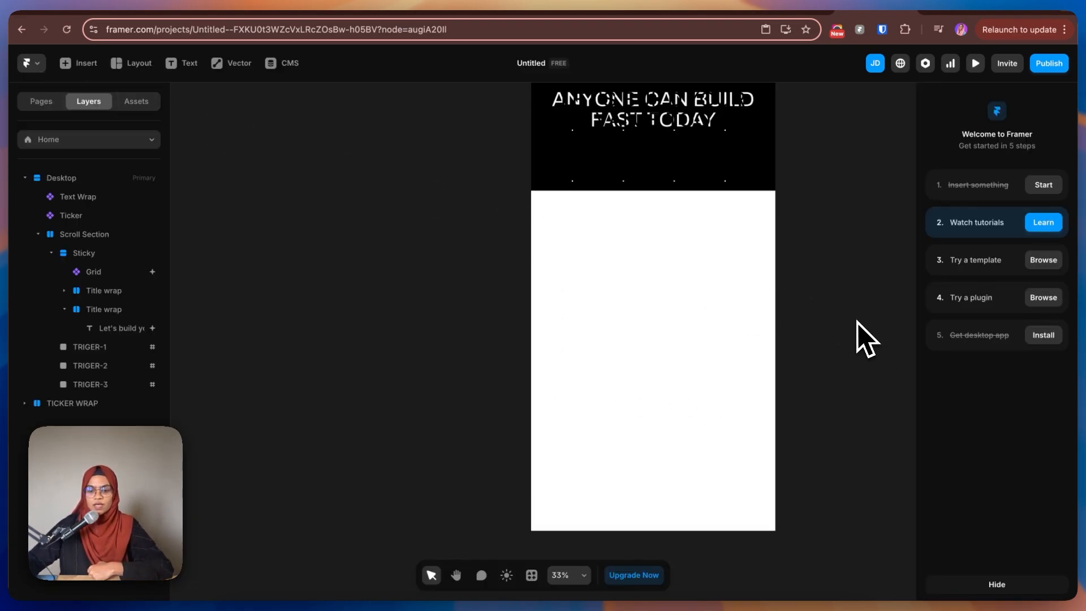